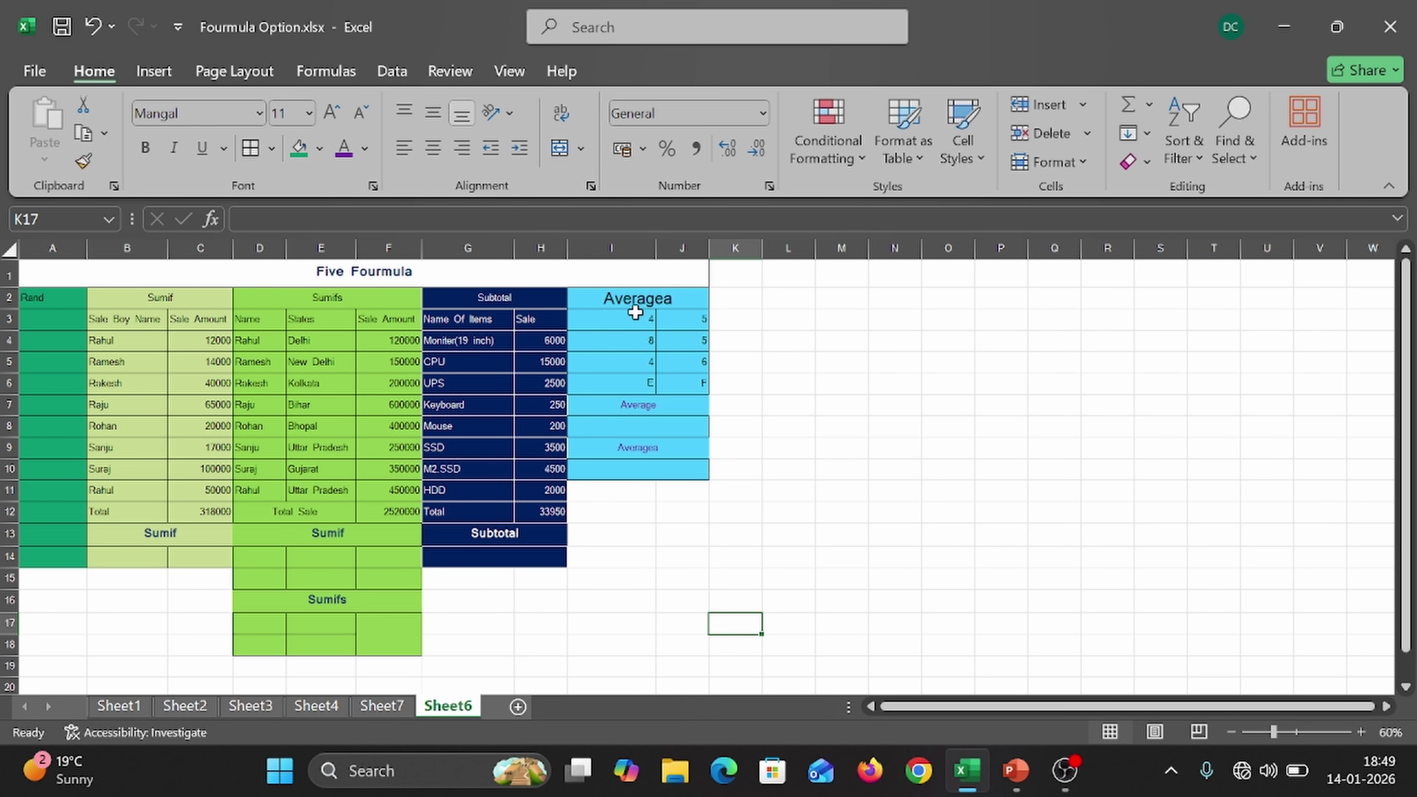
- Enter =RAND() in cell A3 under the Rand heading and fill it down through A11
click(43, 322)
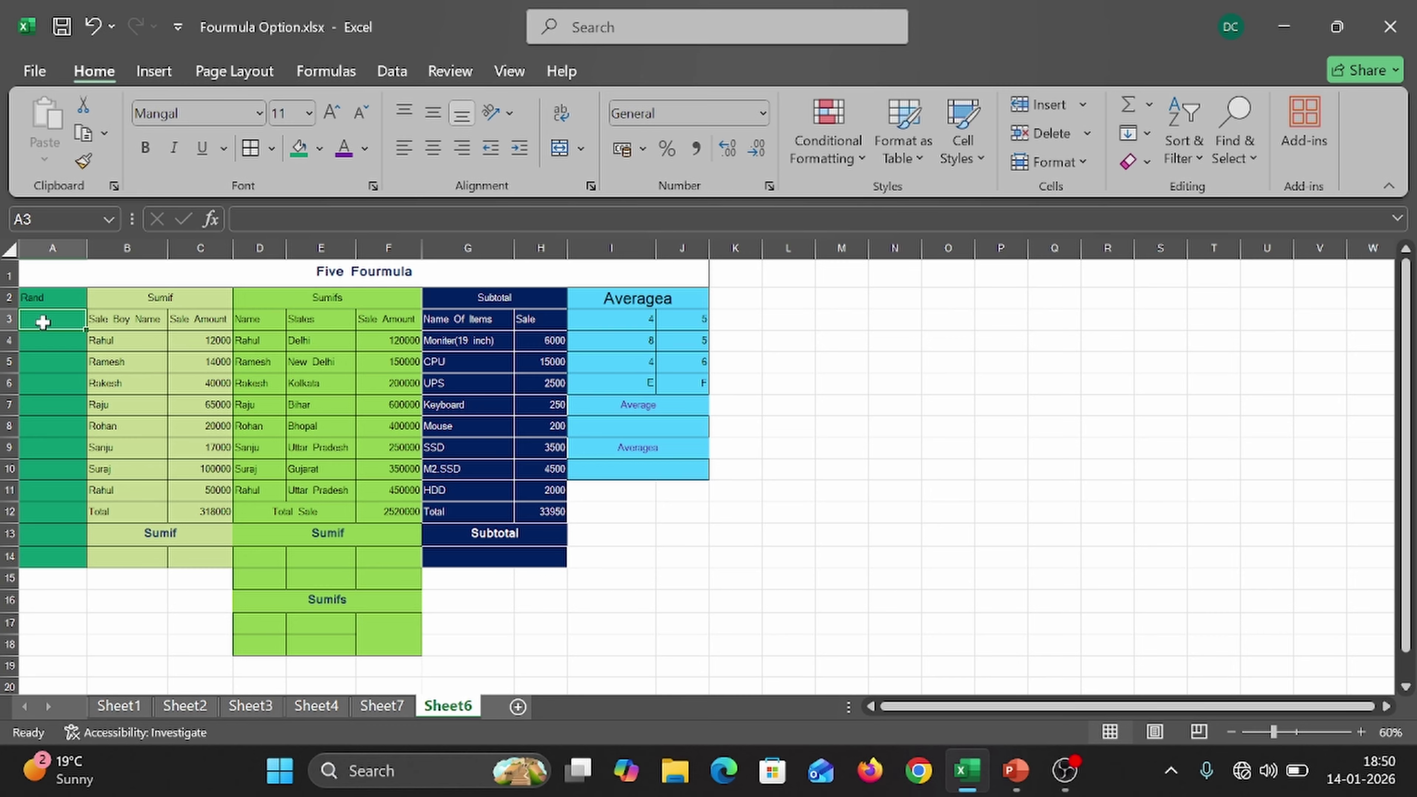
text(=rand())
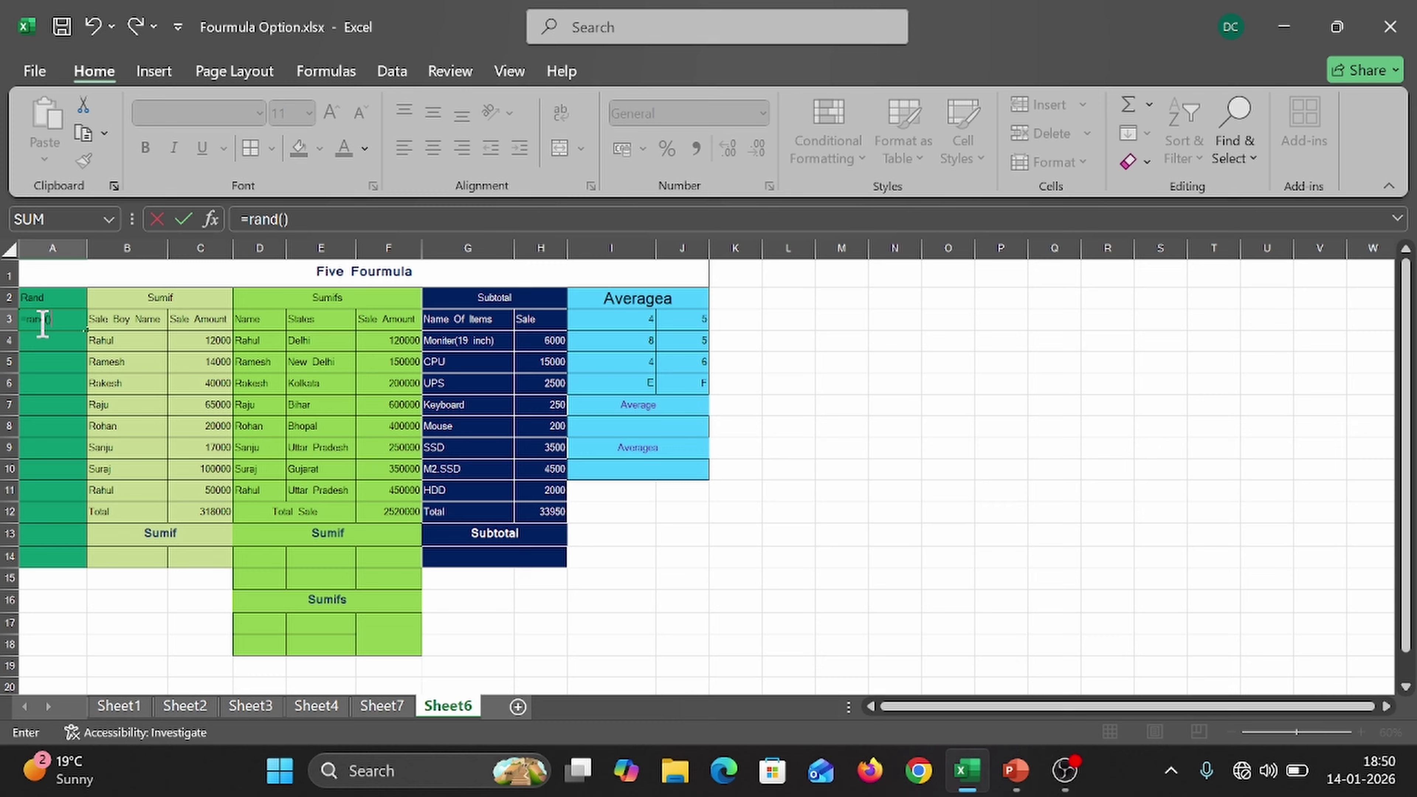
key(Return)
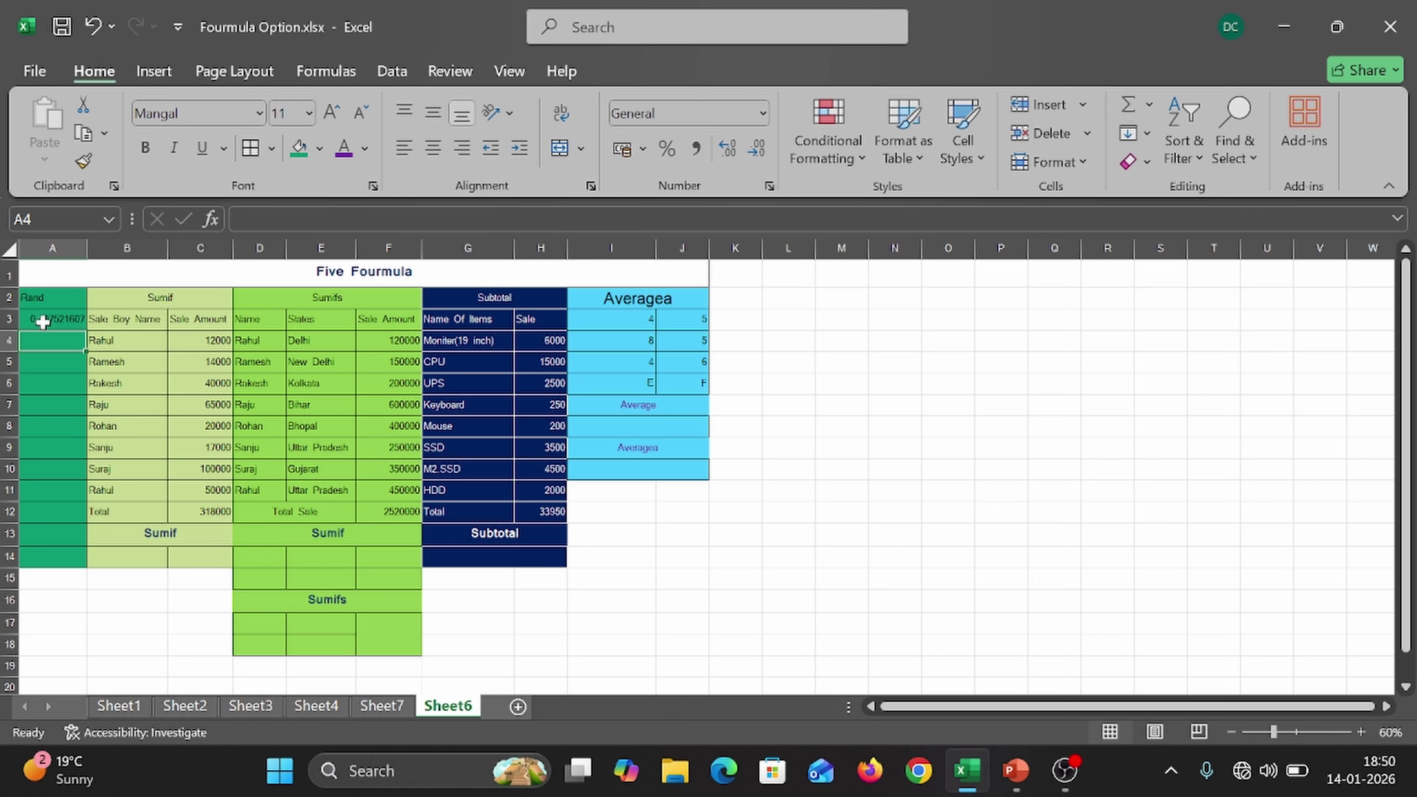
click(74, 321)
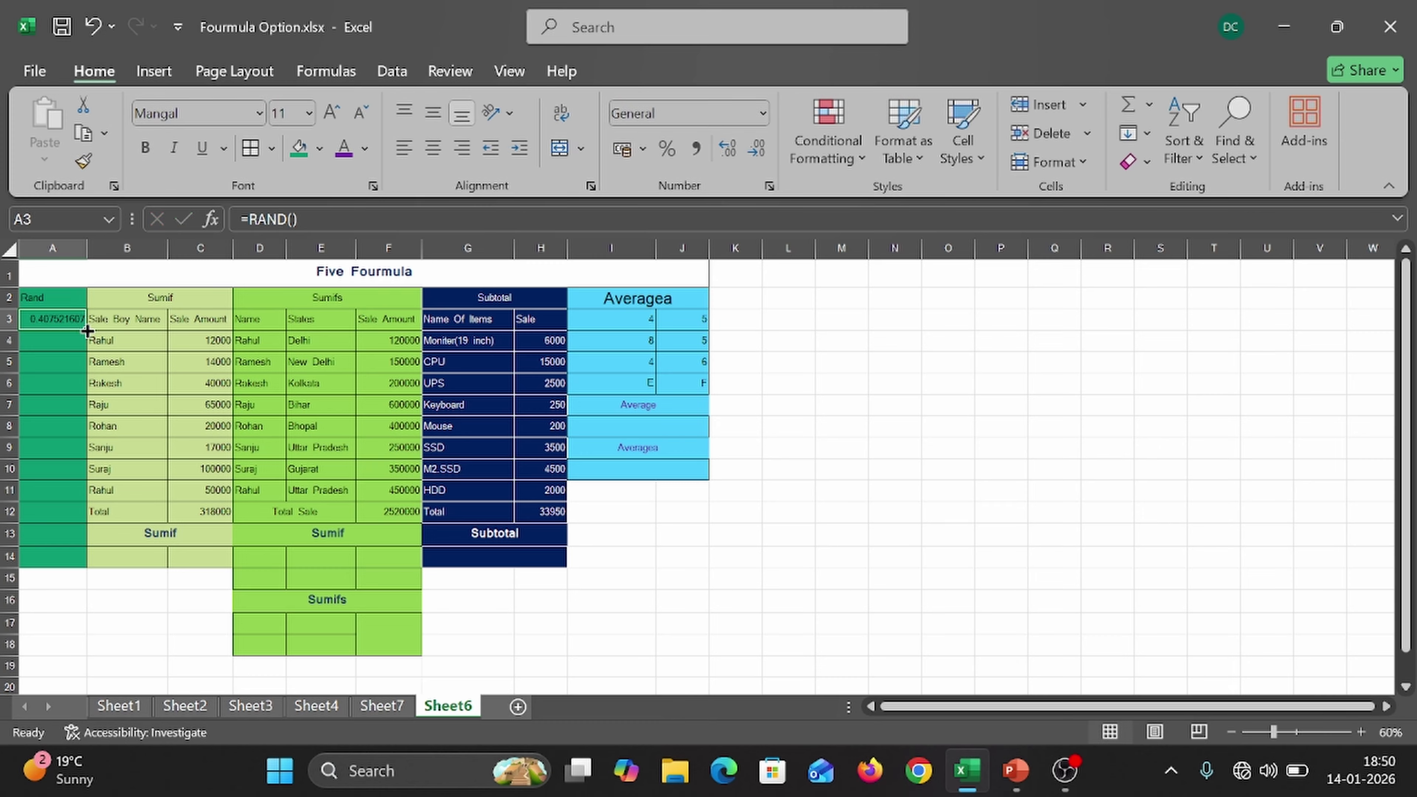
drag(87, 332, 87, 491)
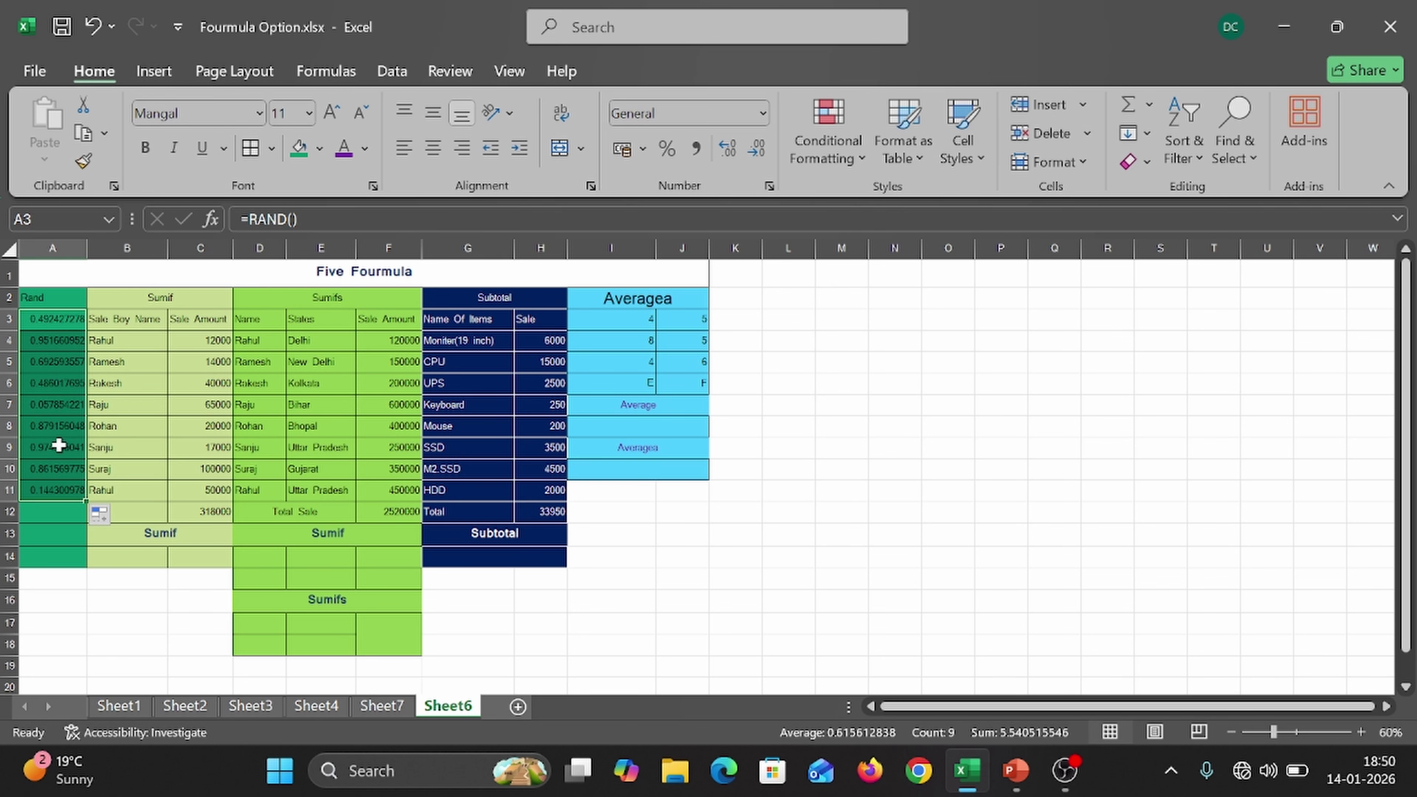
- Change the formula in A3 to =RAND()*4 and fill it down through A11
click(296, 228)
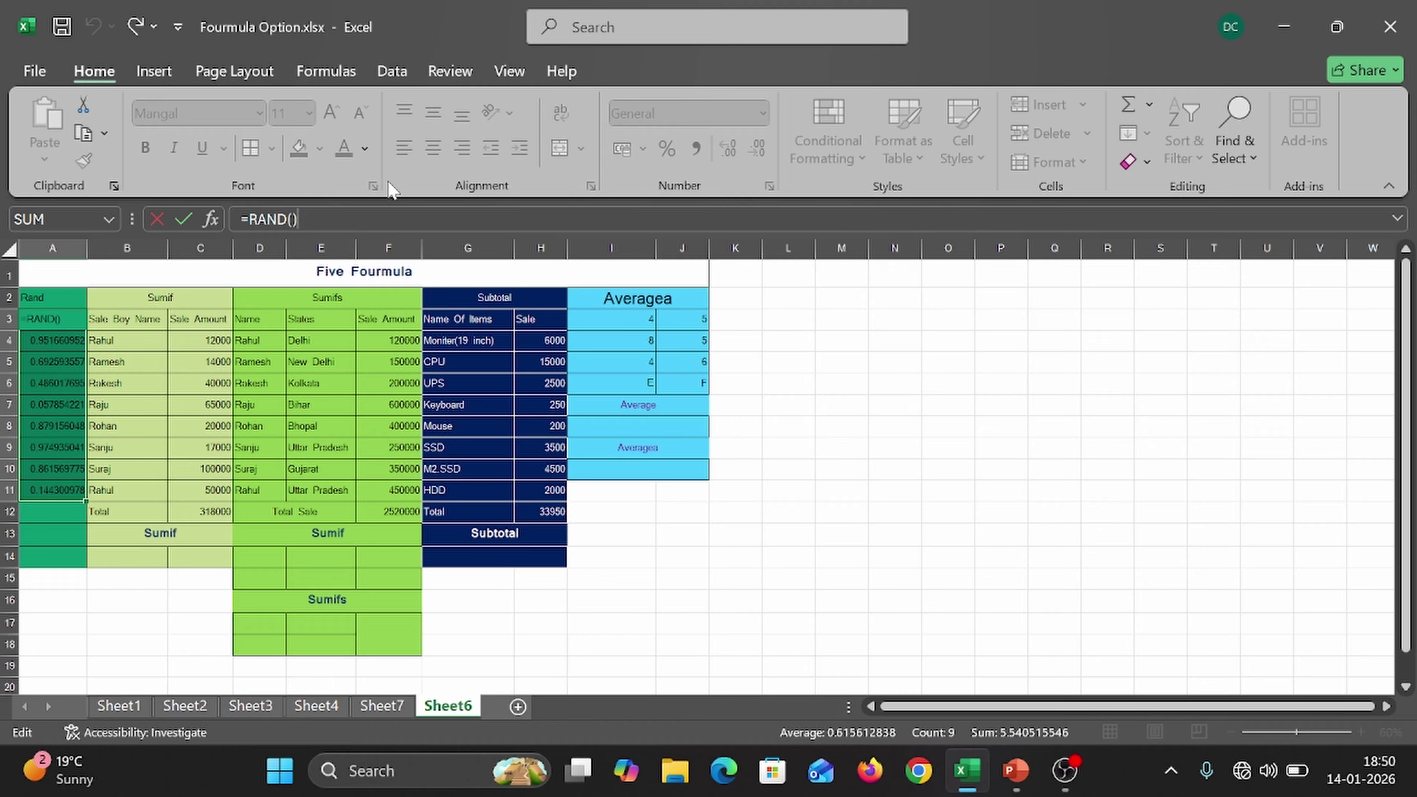
text(*4)
key(Return)
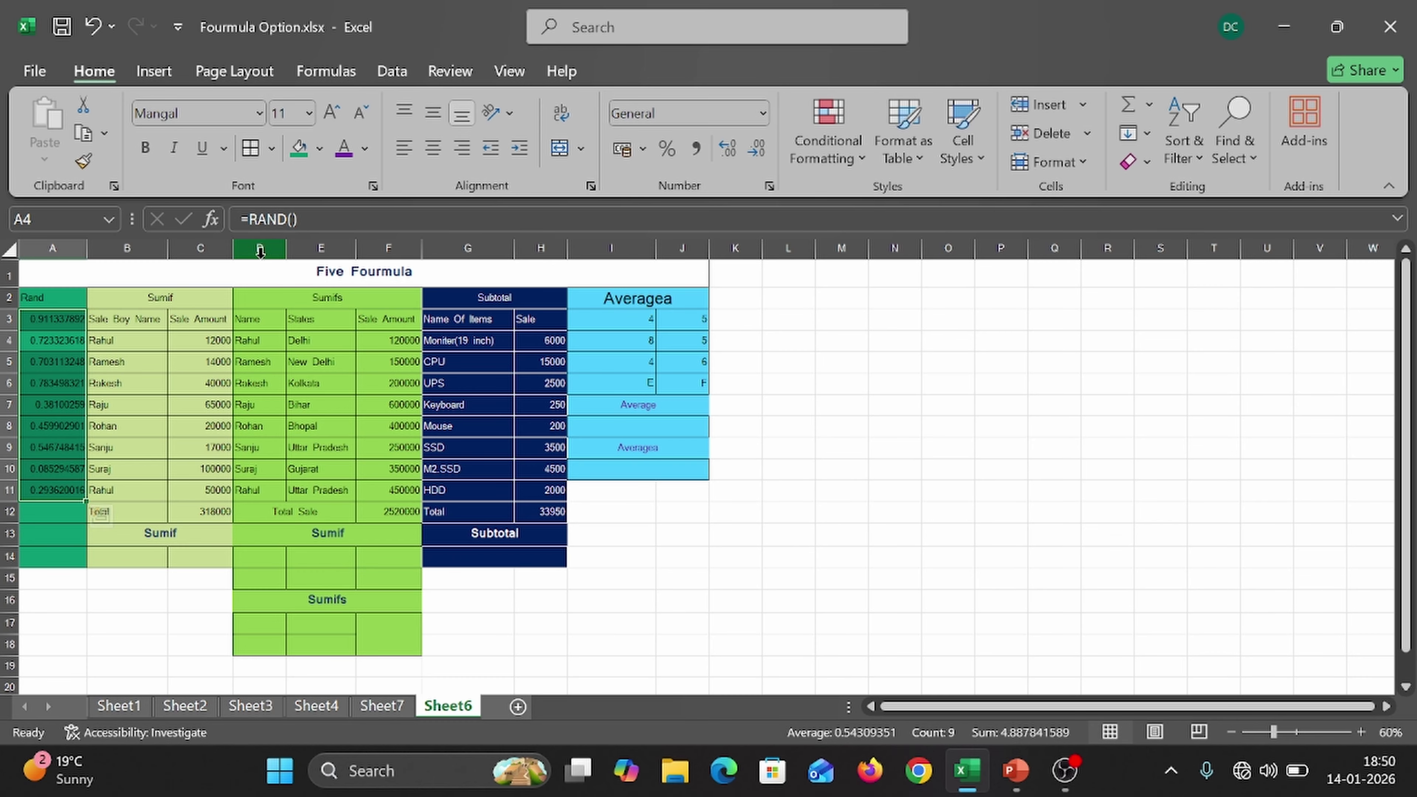
click(301, 218)
click(60, 318)
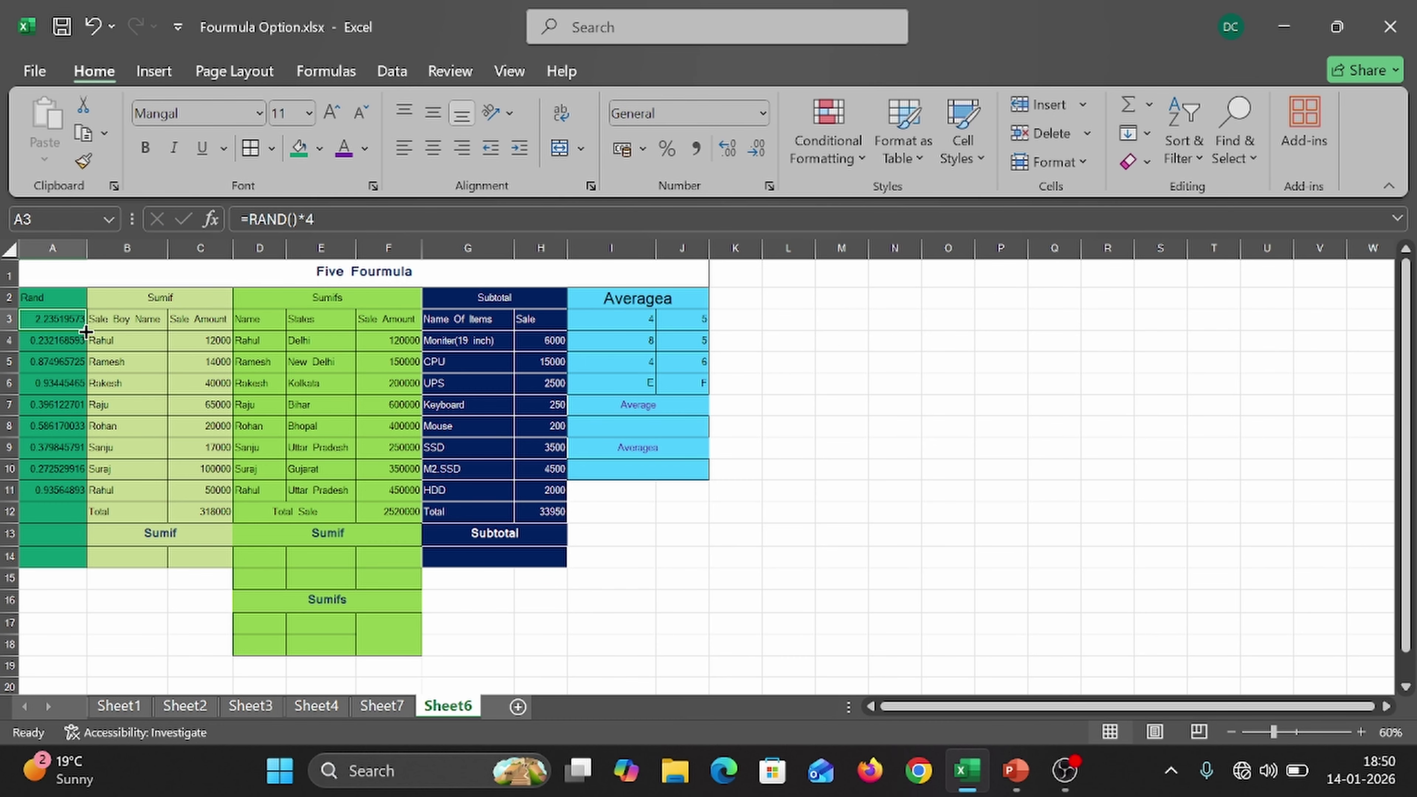
drag(87, 329, 77, 502)
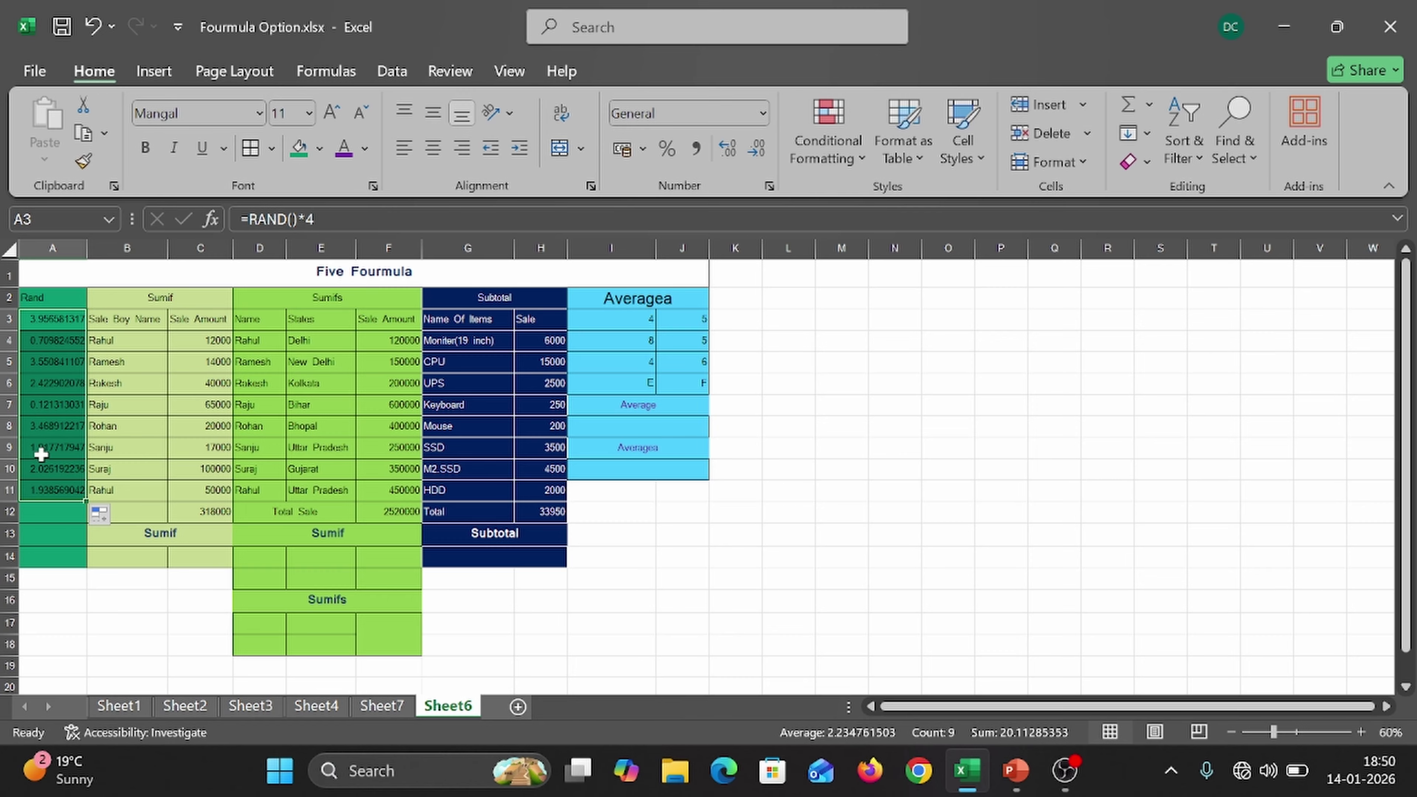
- Change the multiplier in A3 so the formula is =RAND()*10, and fill it down through A11
click(337, 221)
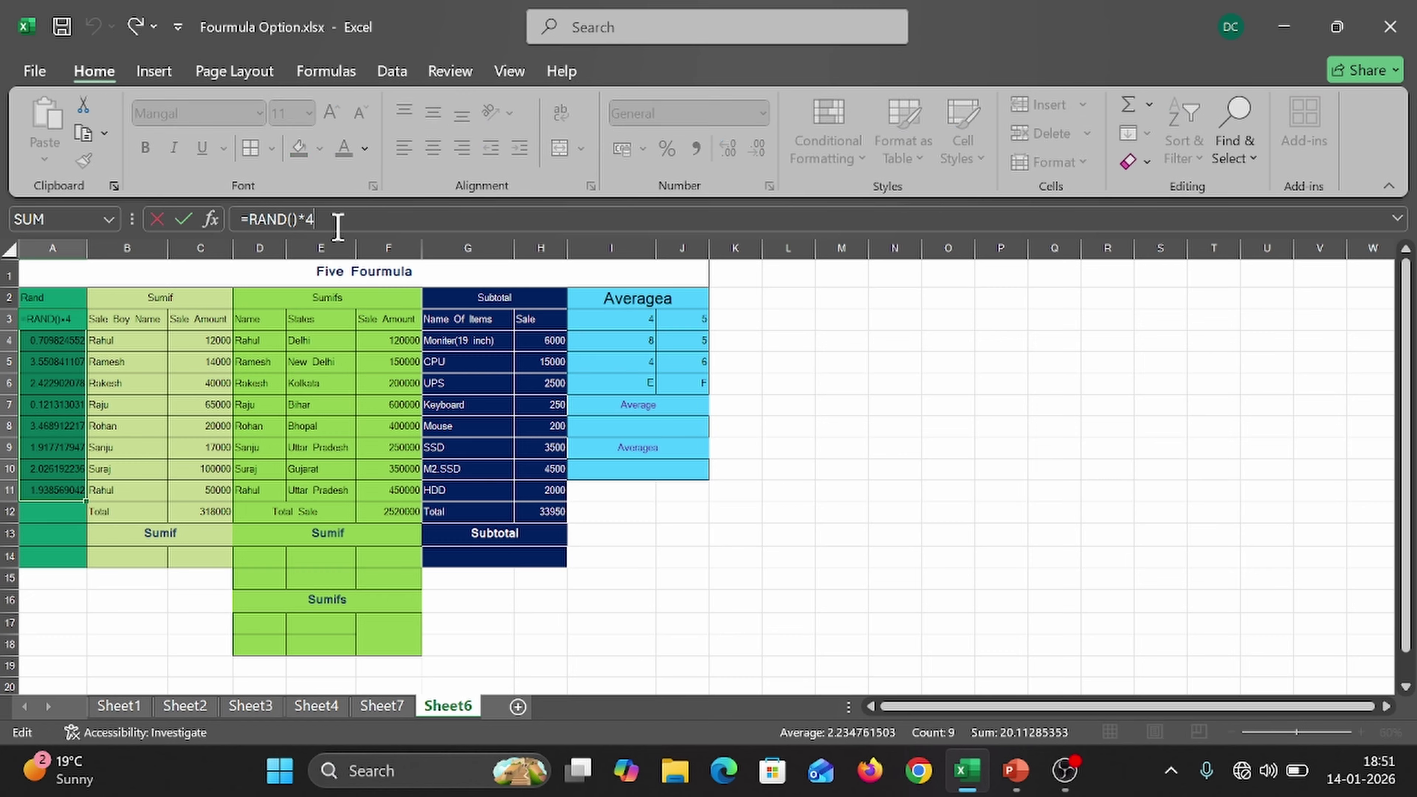
key(BackSpace)
text(10)
key(Return)
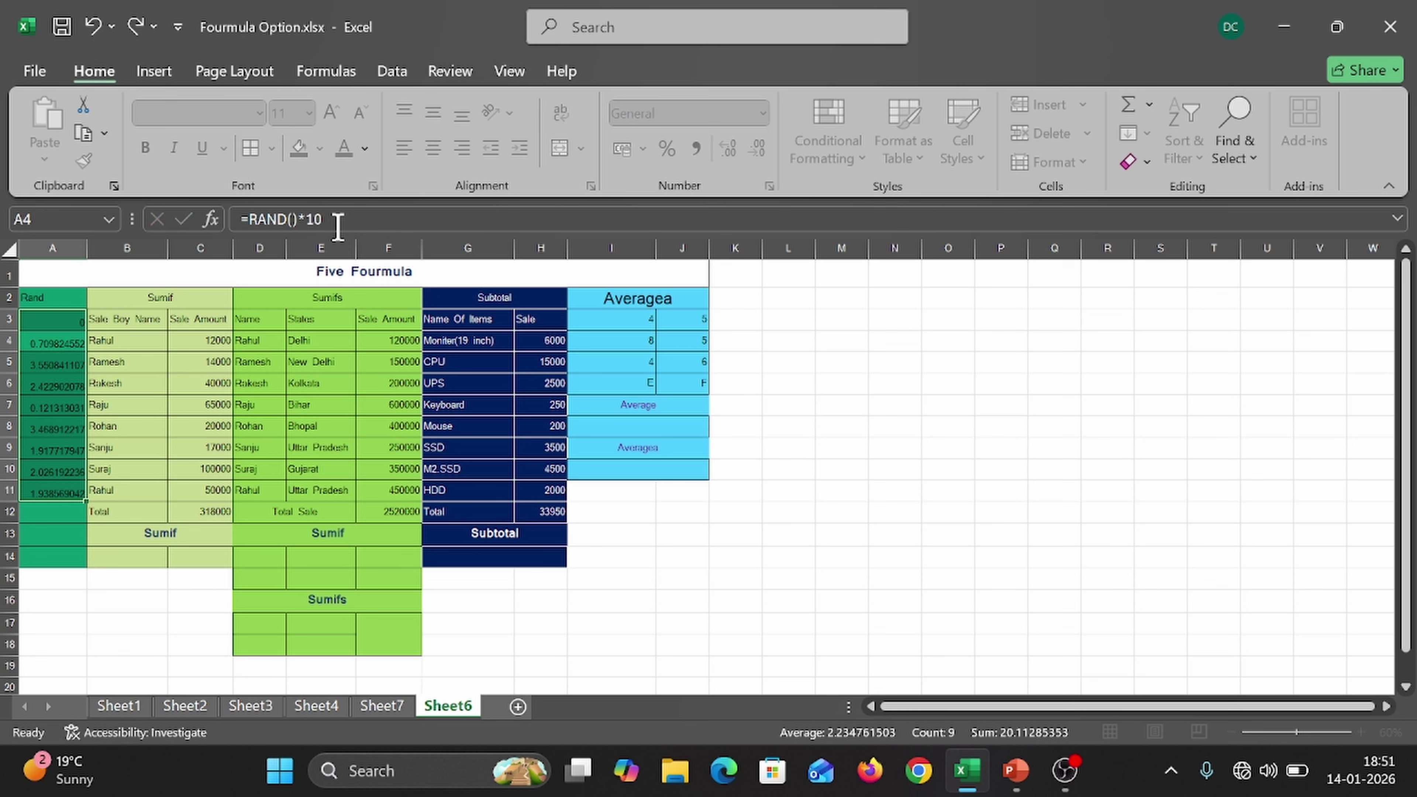
click(53, 319)
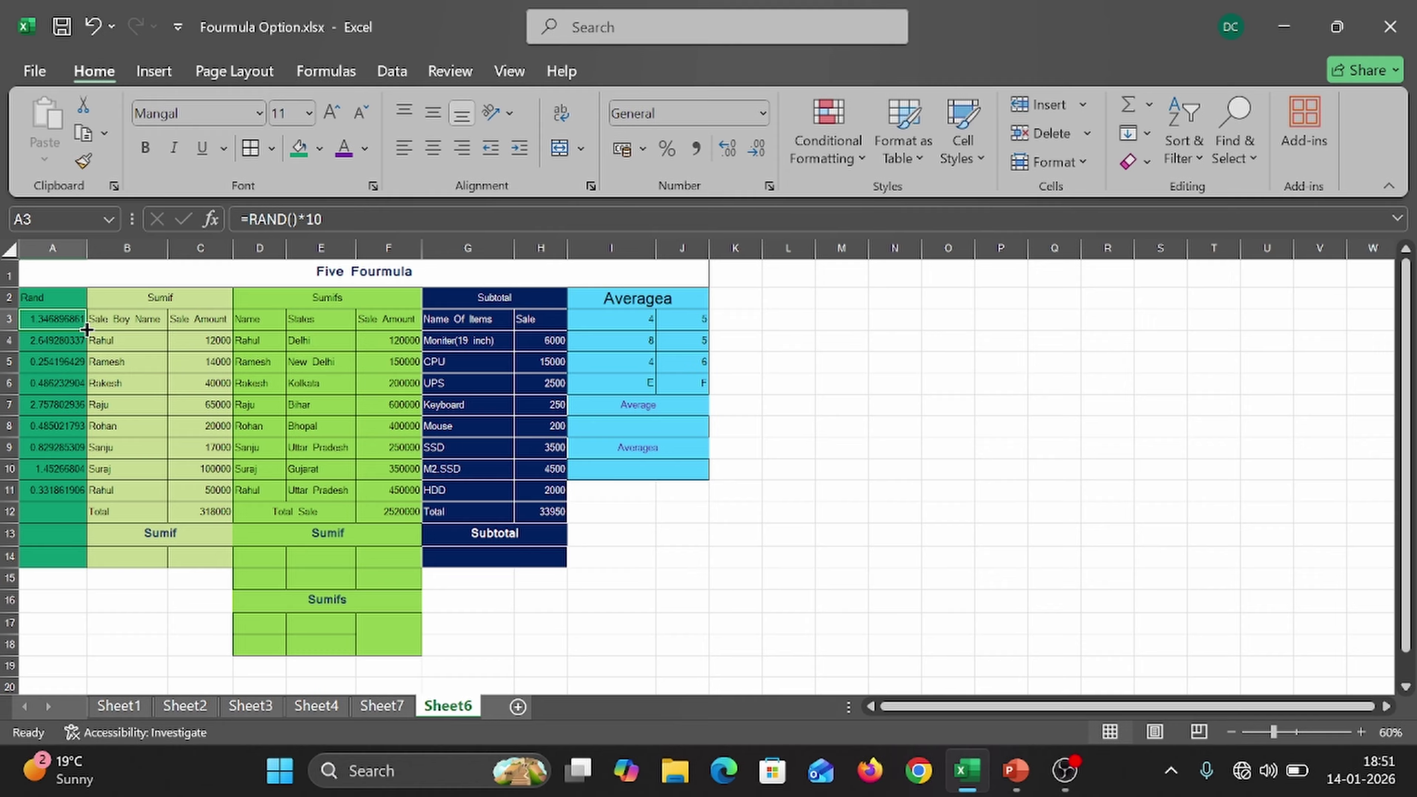
drag(87, 330, 79, 491)
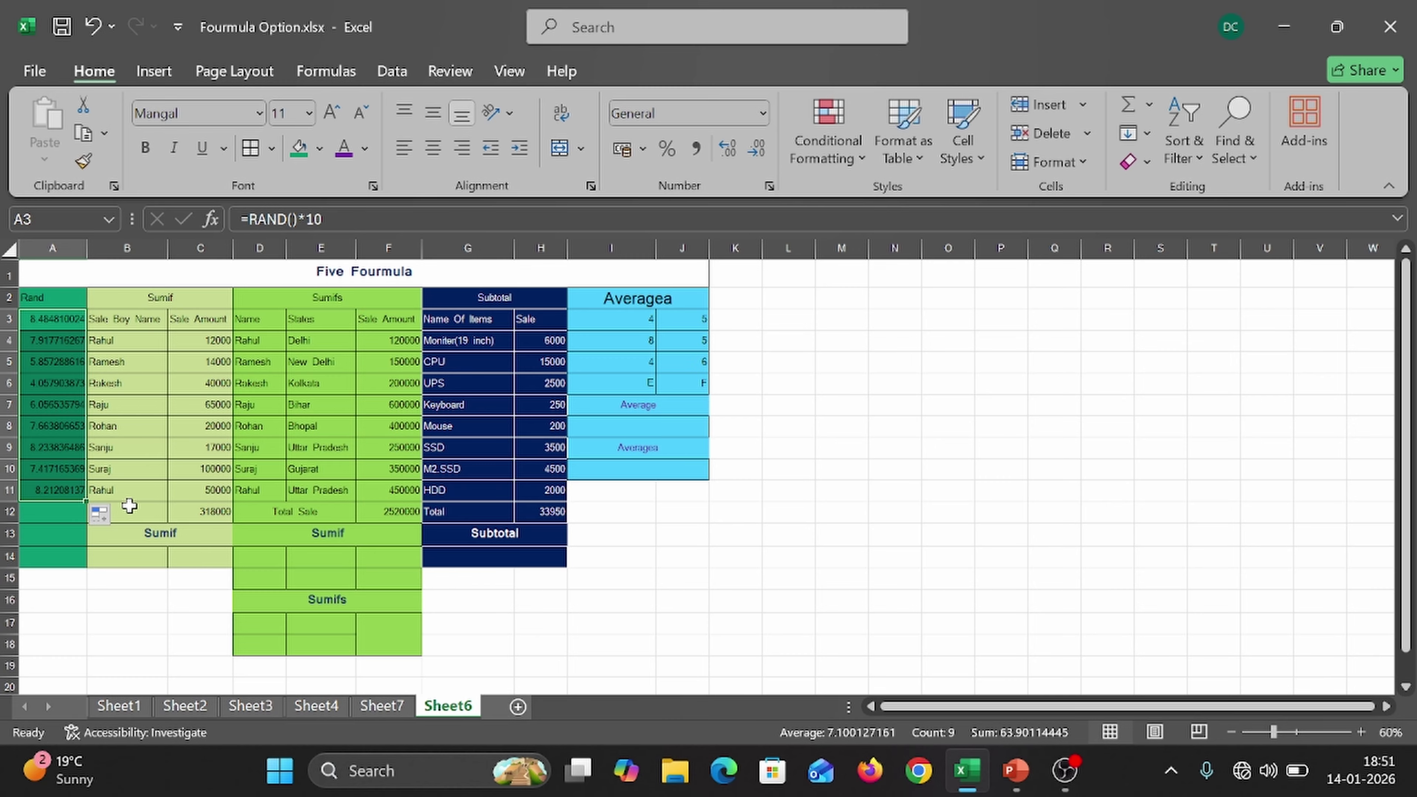
- Enter =SUMIF(B4:B11,B14,C4:C11) in C14 to total the sale amounts for the name in B14
click(202, 518)
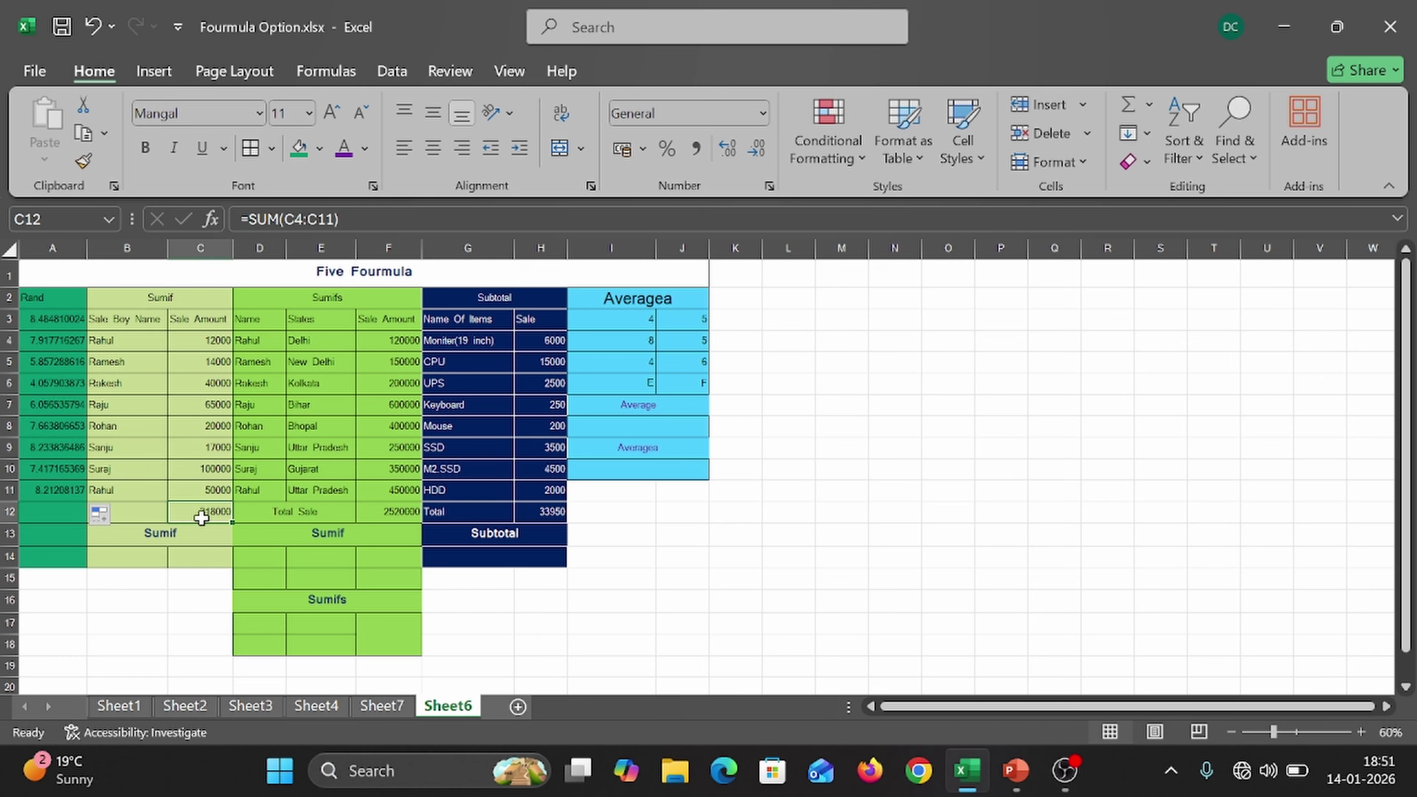
click(201, 561)
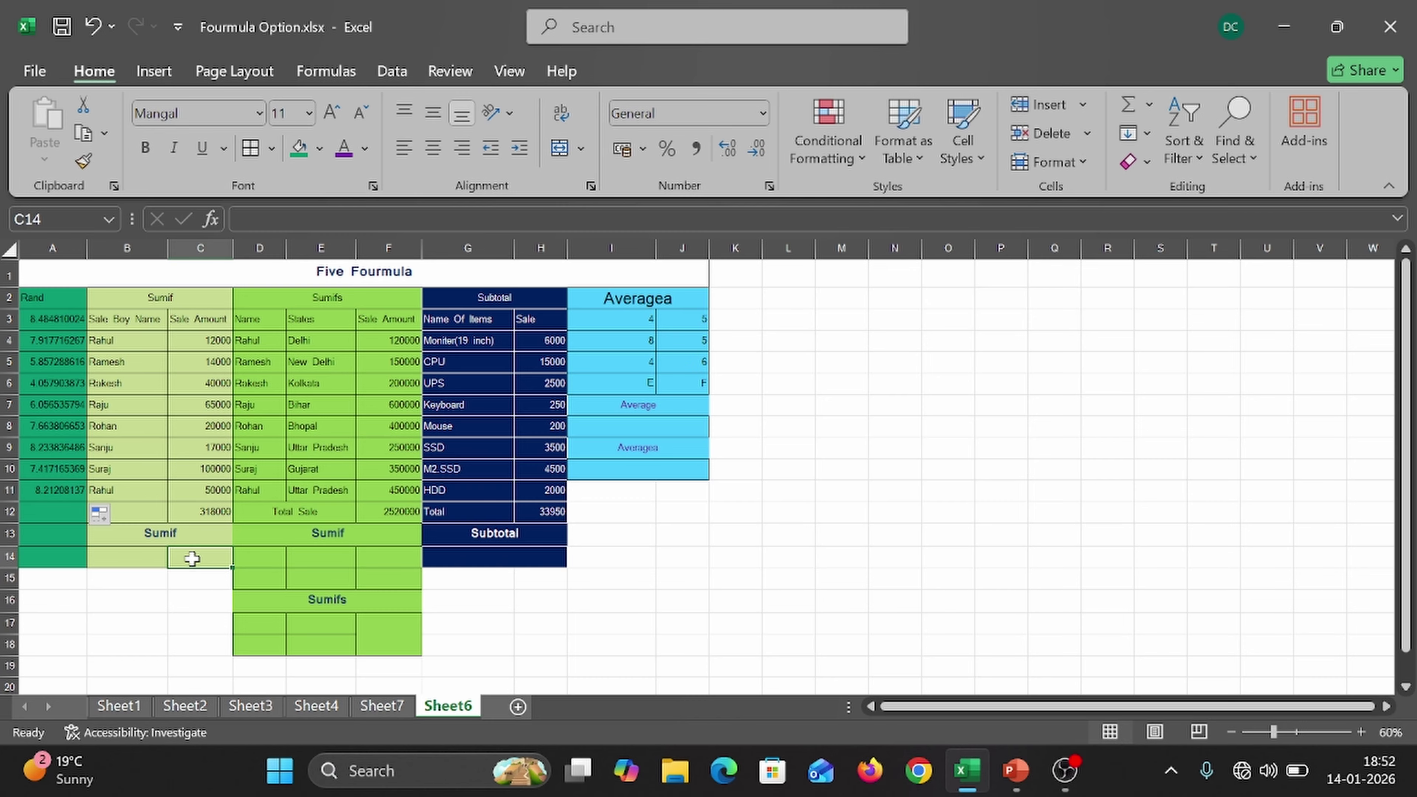
text(=)
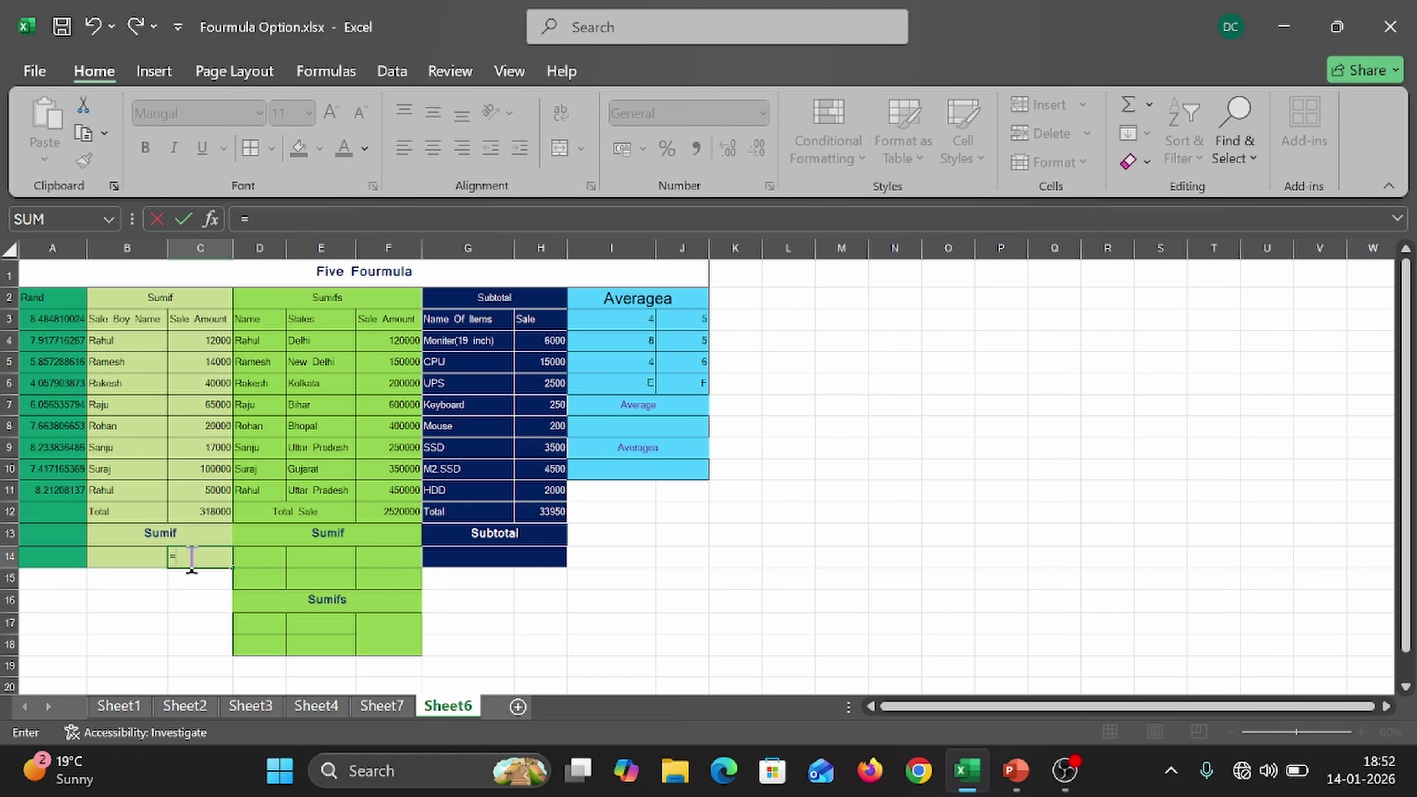
text(sumif)
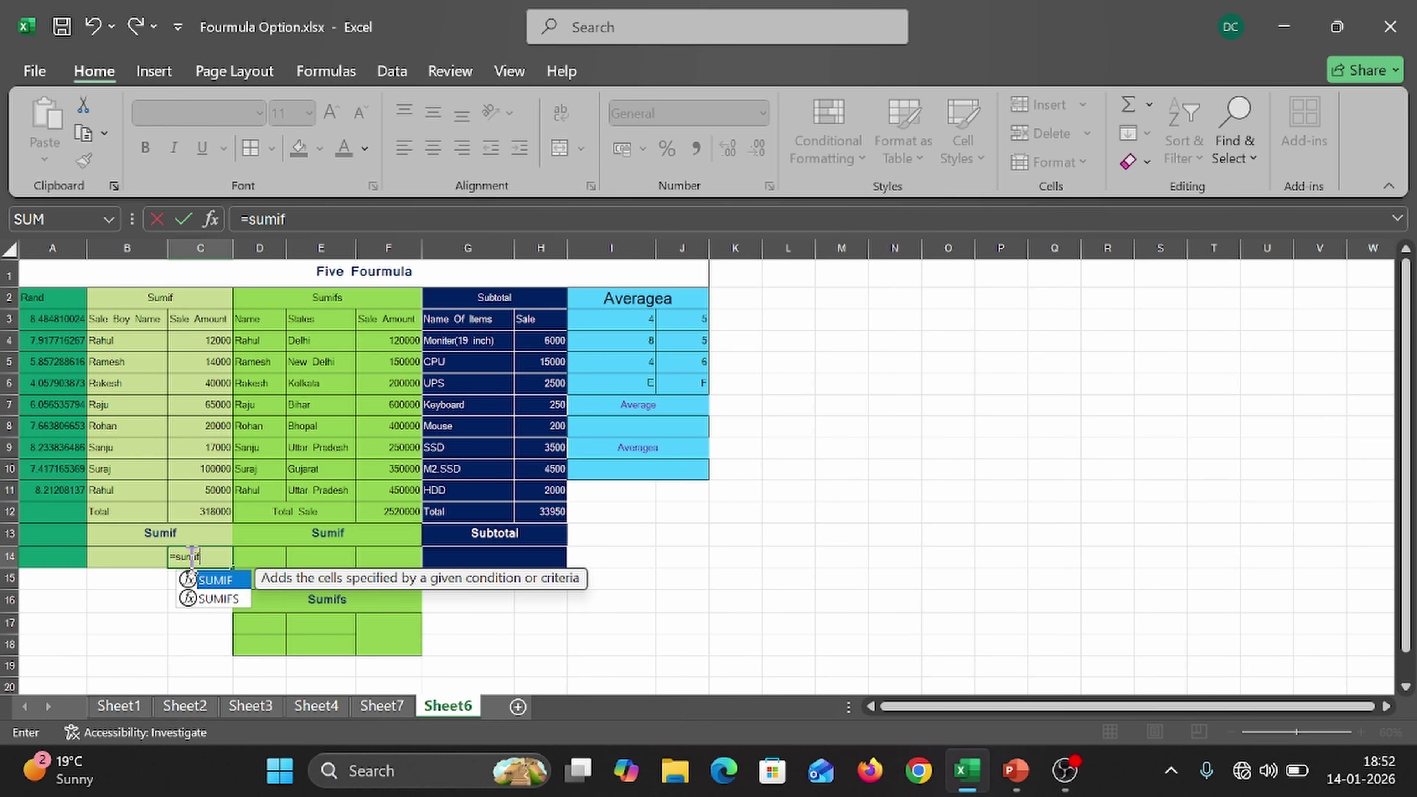
key(Tab)
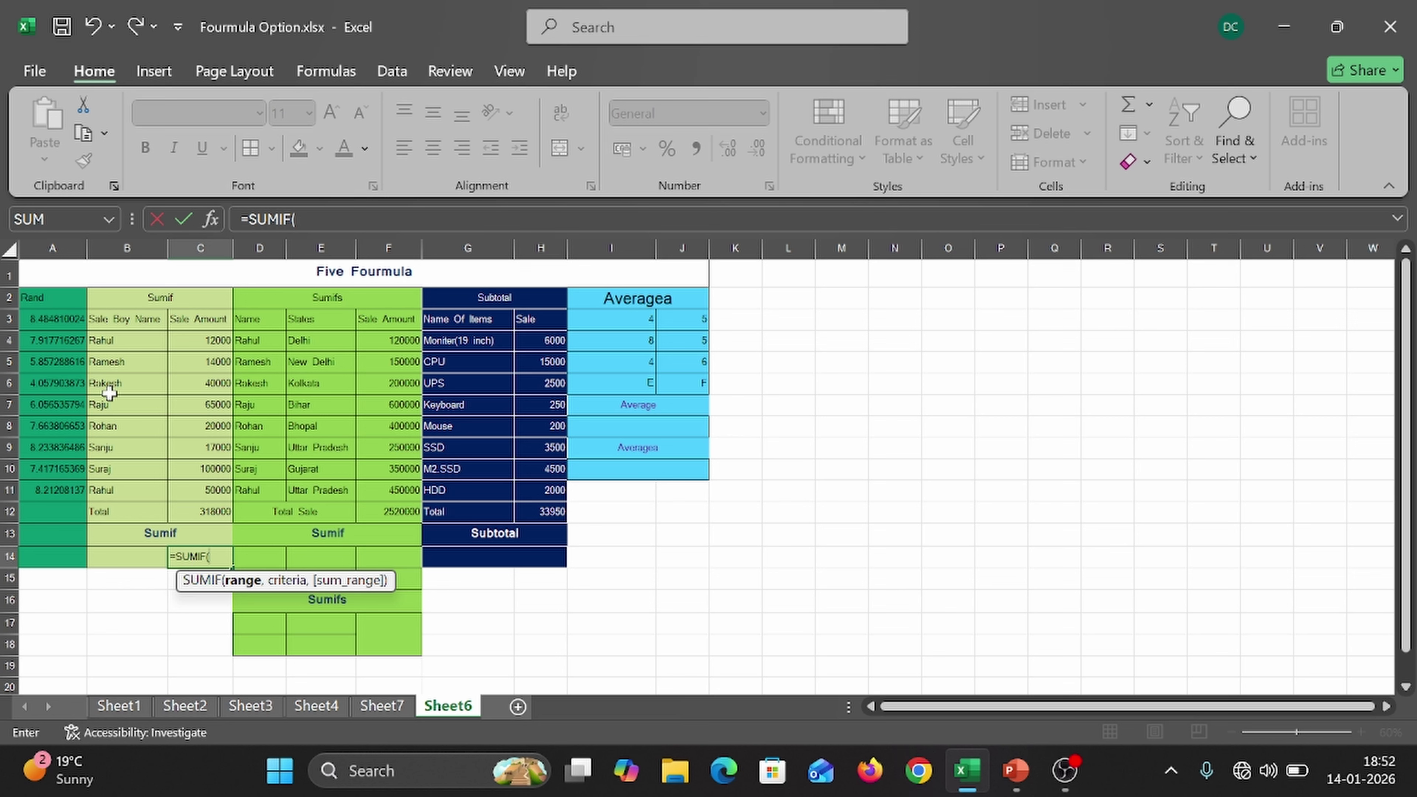
drag(117, 343, 124, 486)
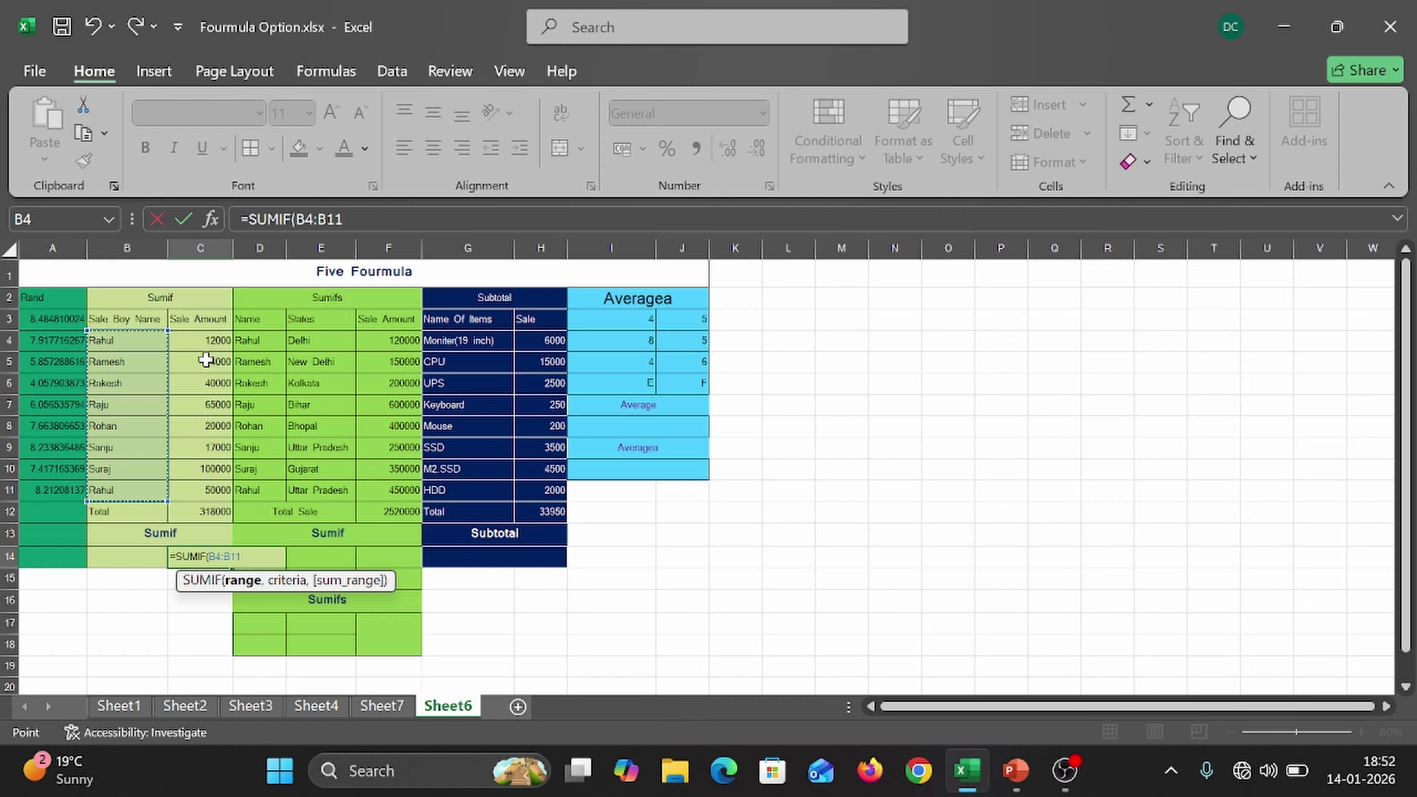
text(,)
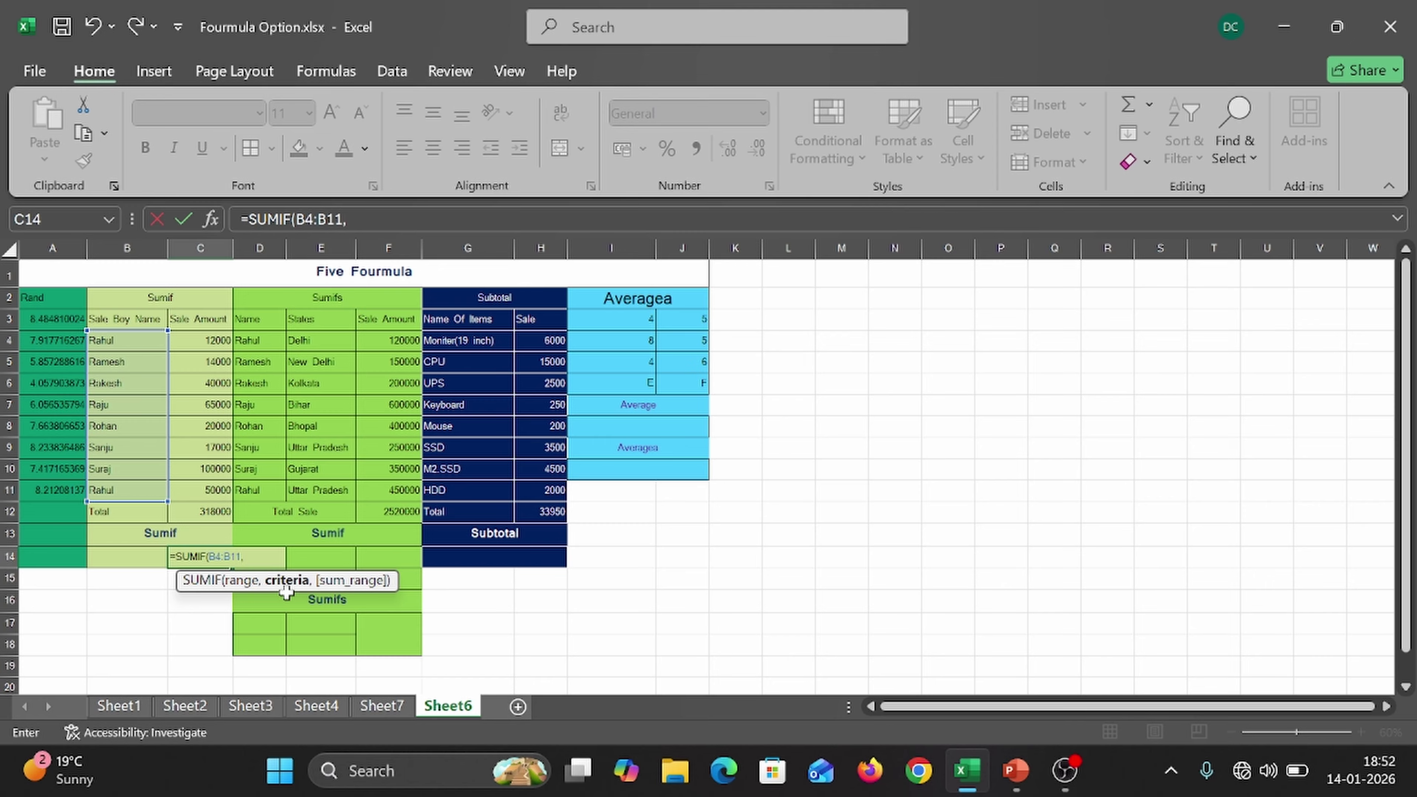
click(122, 556)
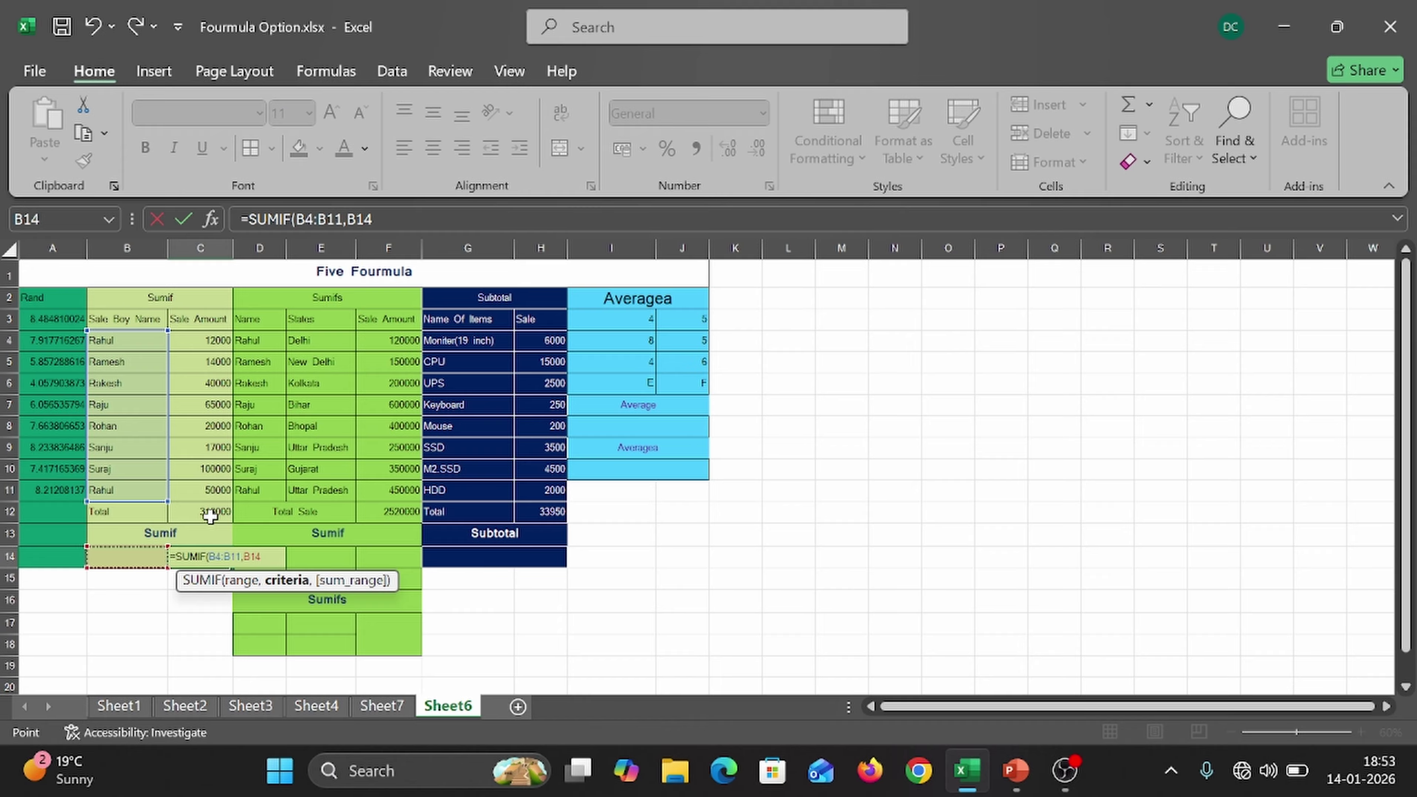
text(,)
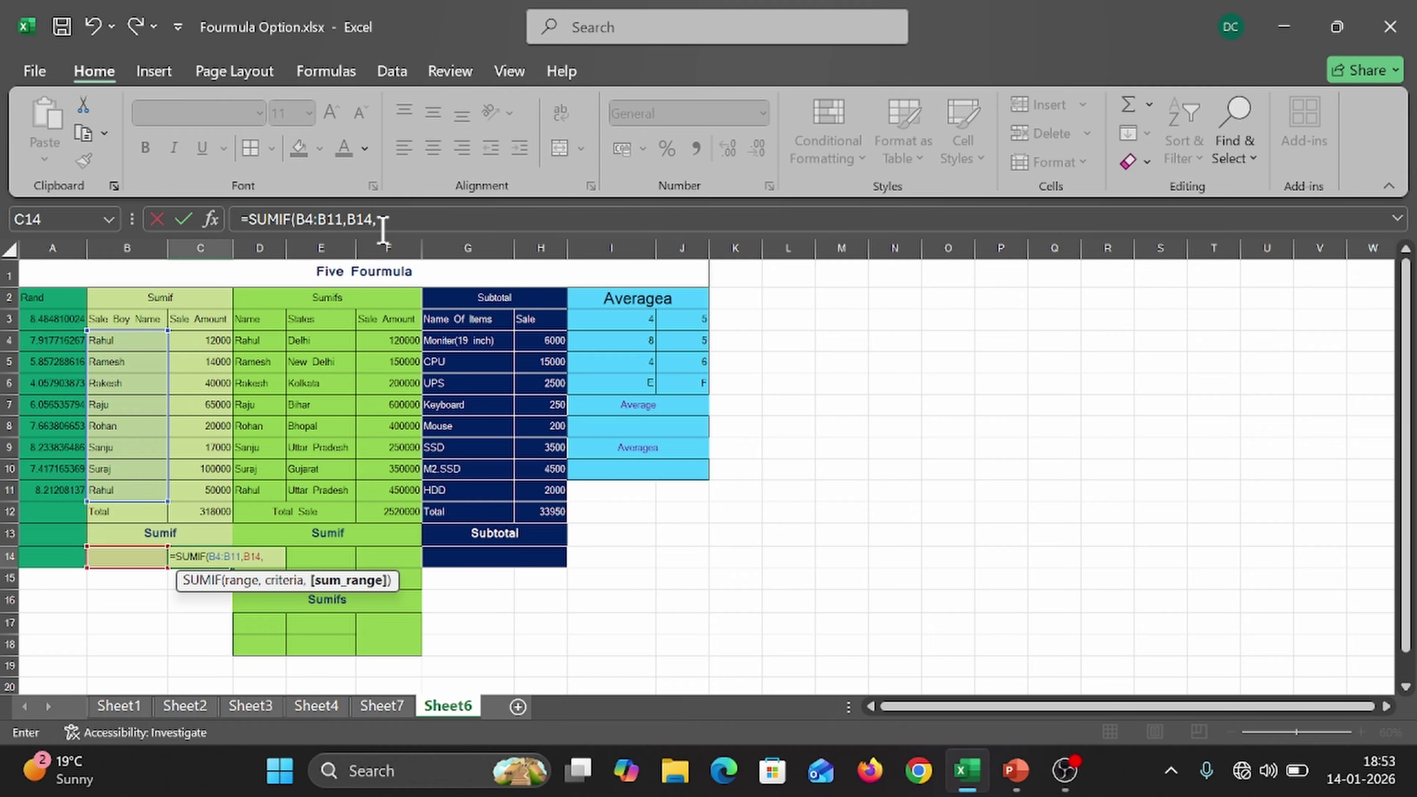
drag(203, 342, 206, 490)
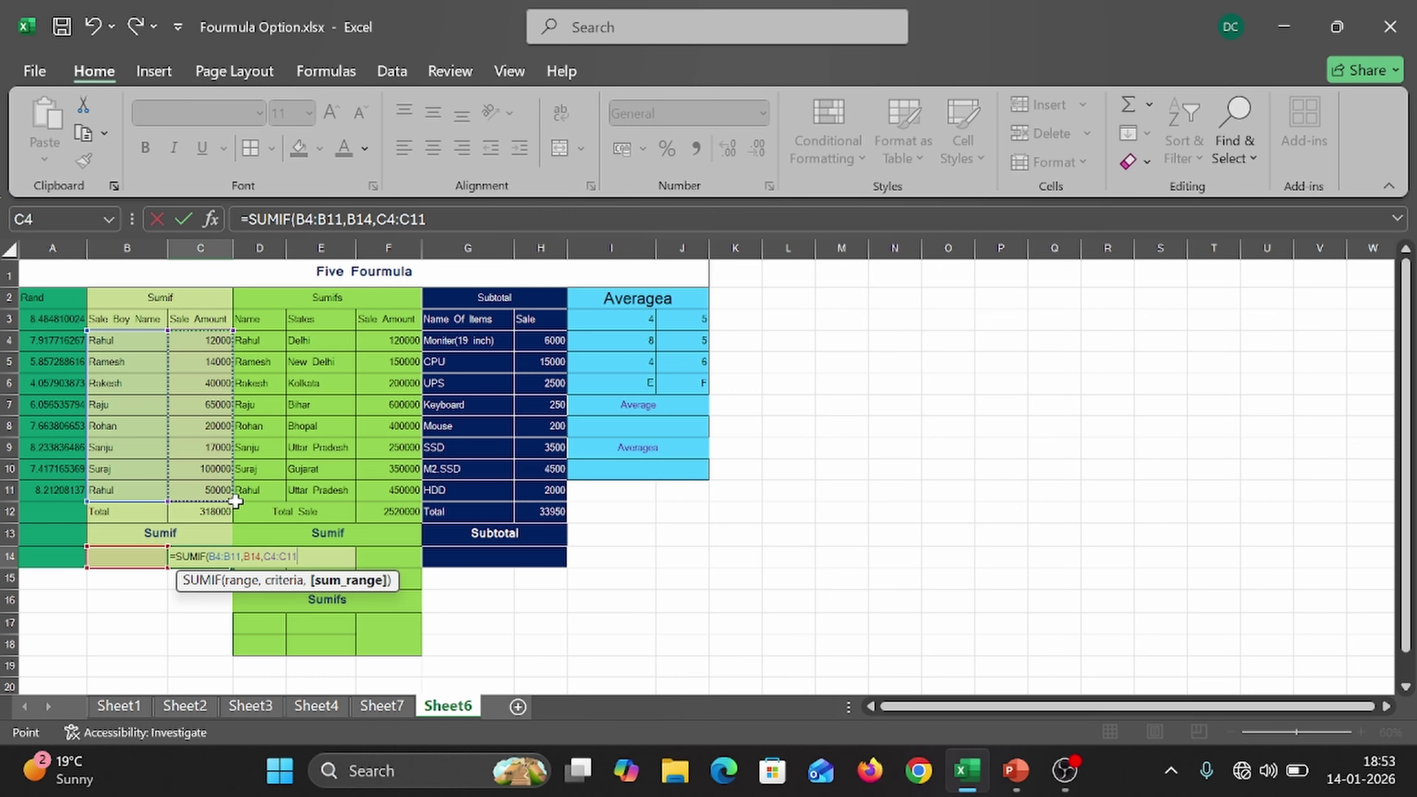
click(446, 221)
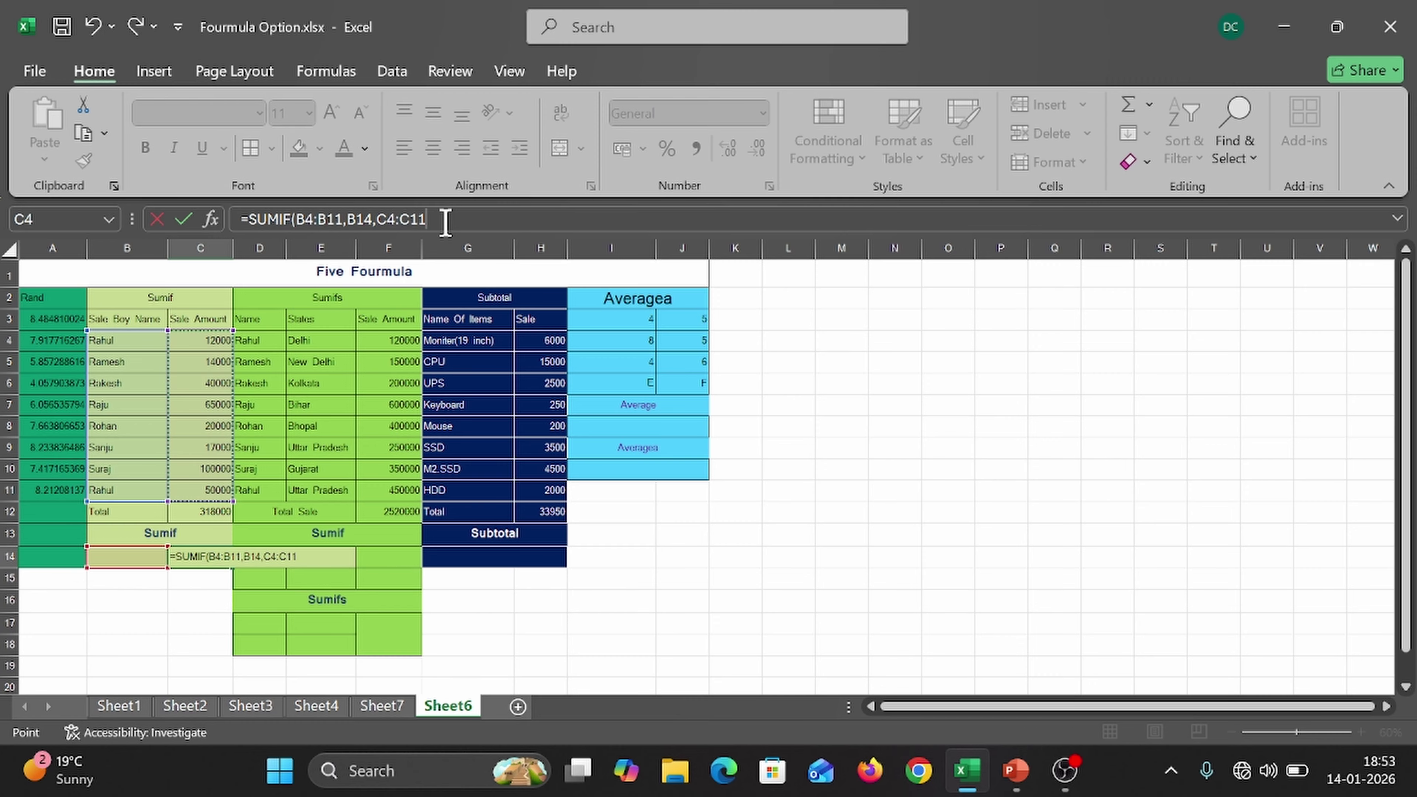
text())
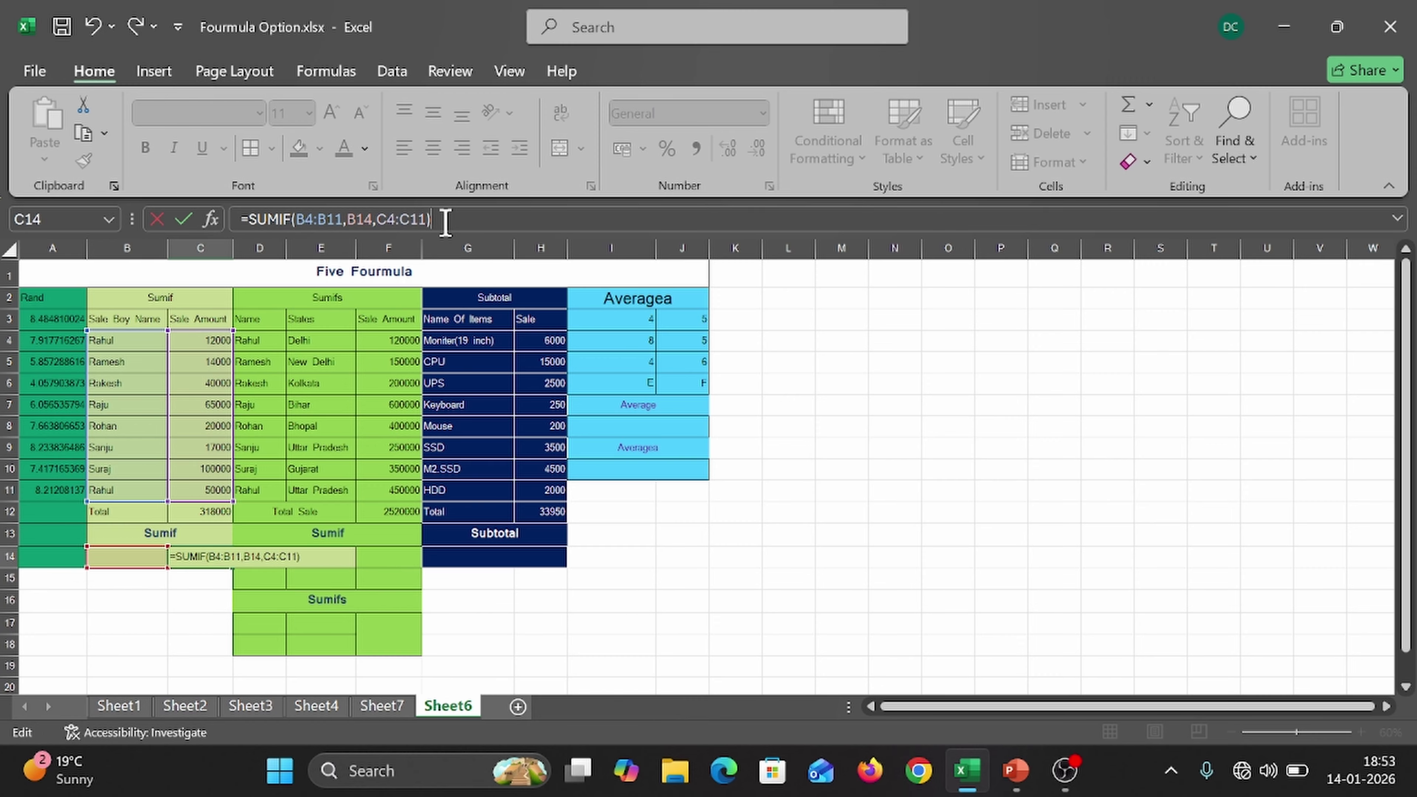
key(Return)
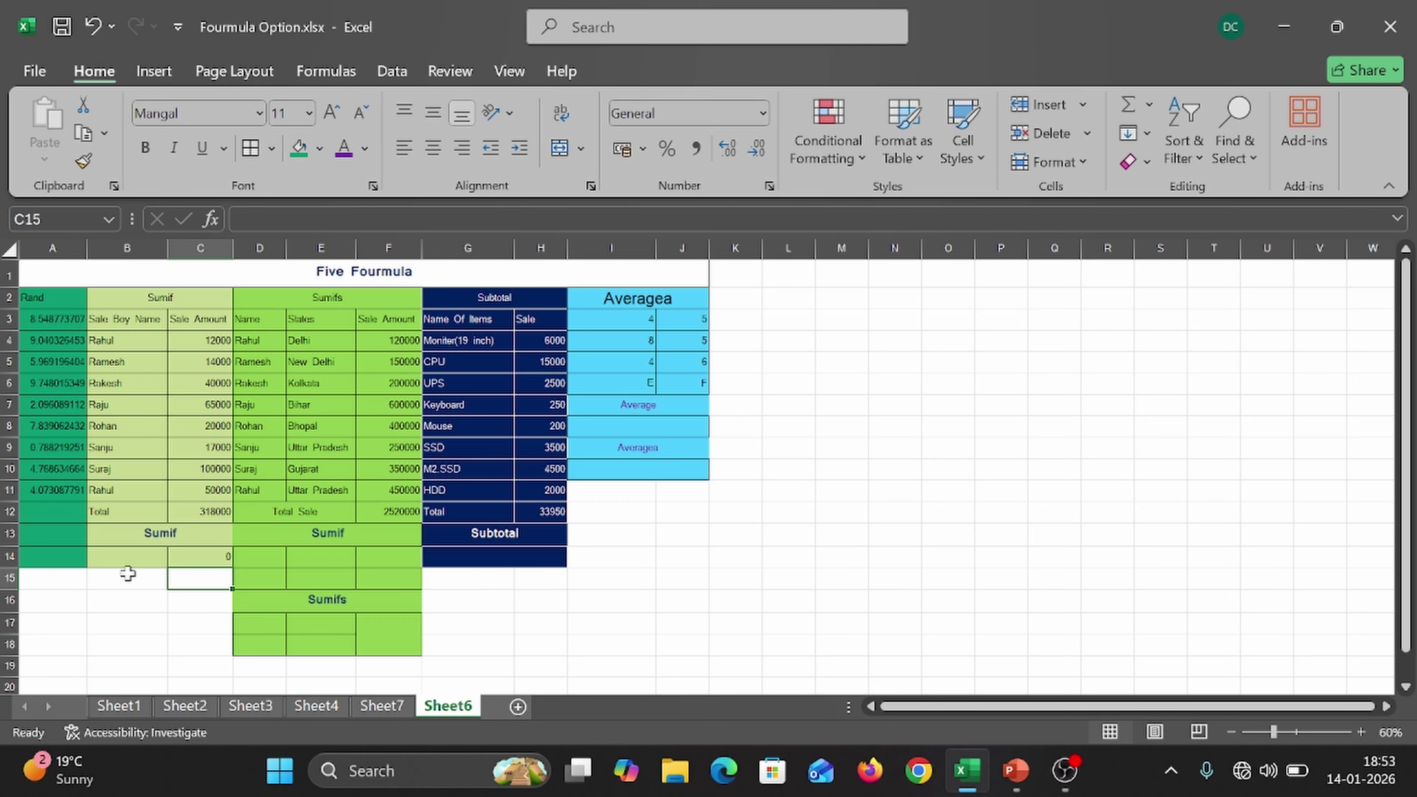
- Enter the sale boy's name from B10 in B14 as the SUMIF criterion
click(135, 559)
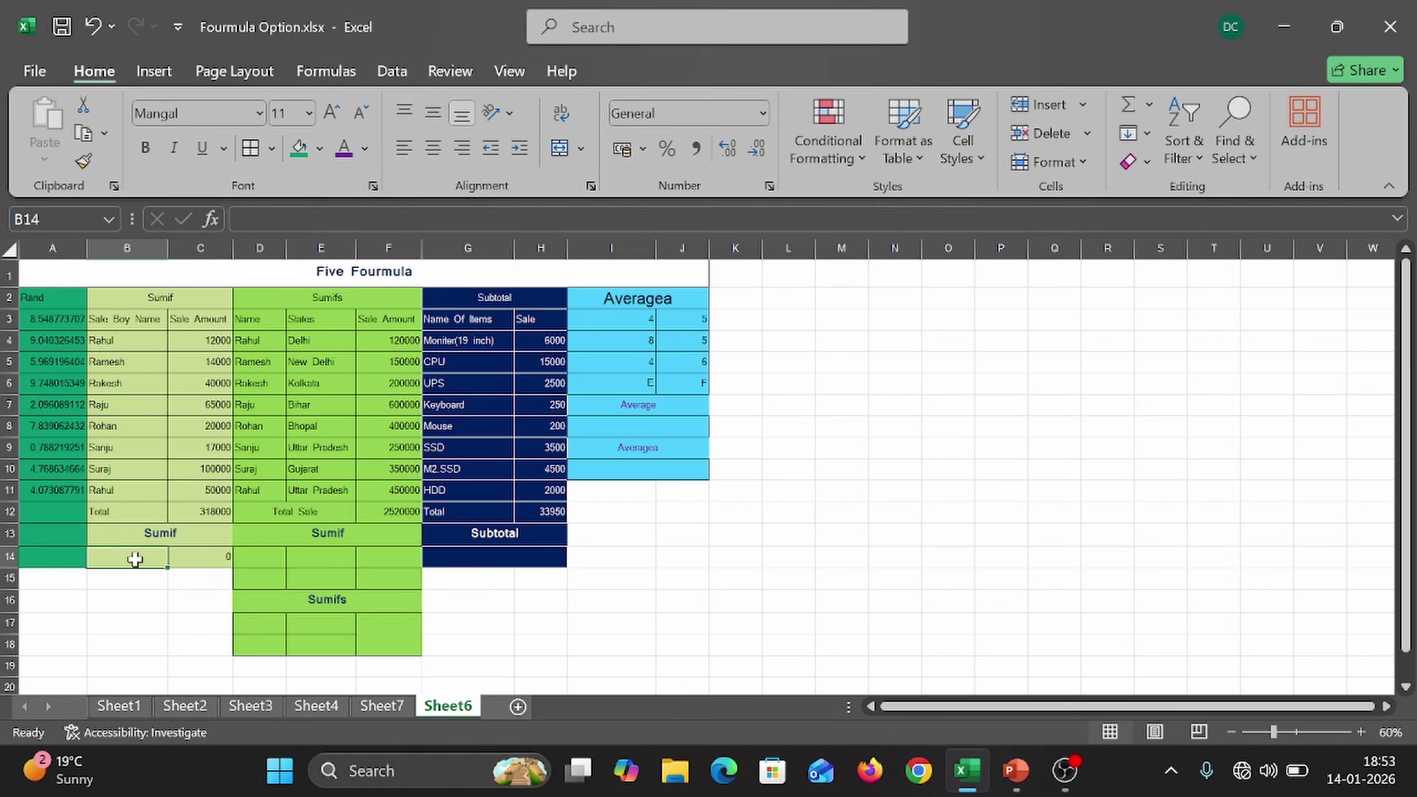
text(R)
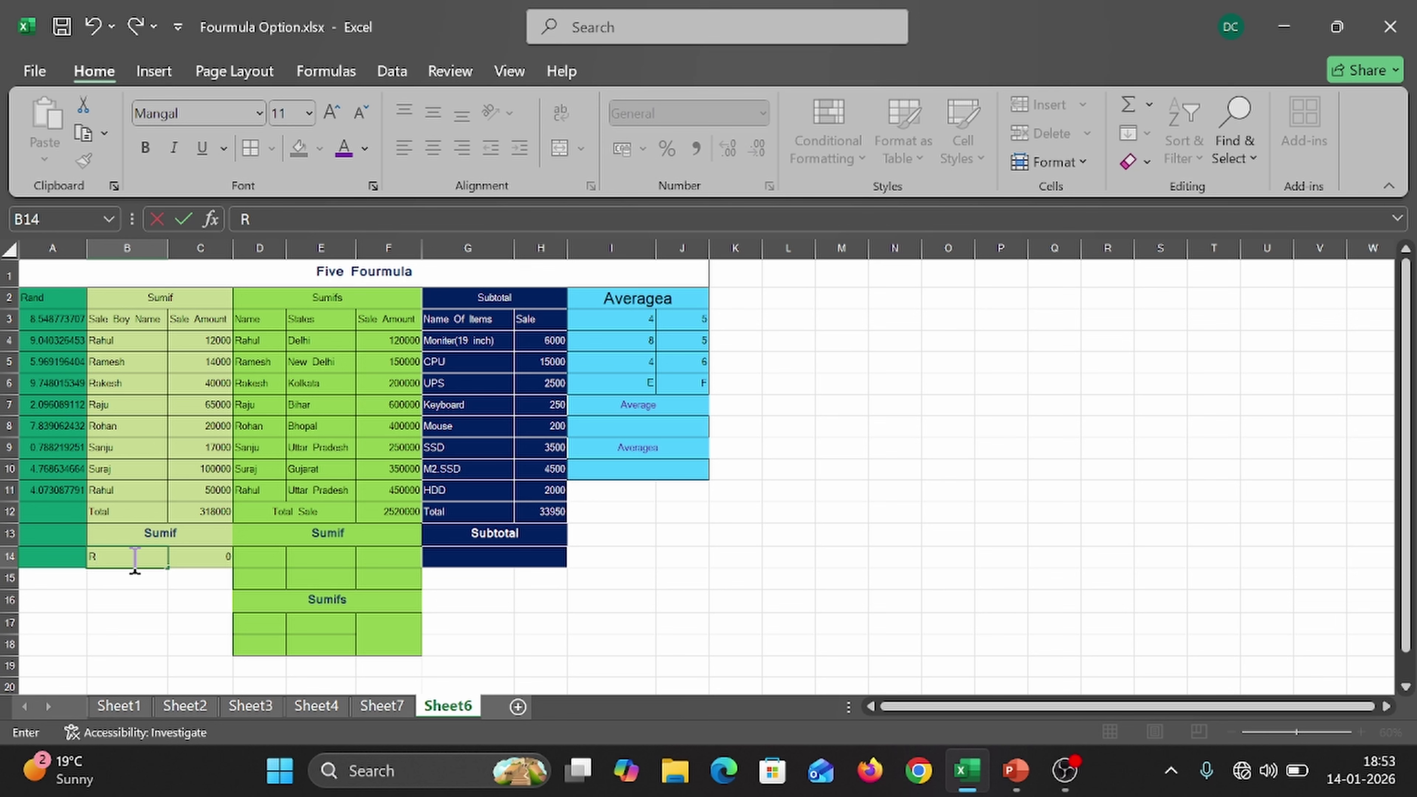
key(BackSpace)
text(Suraj)
key(Tab)
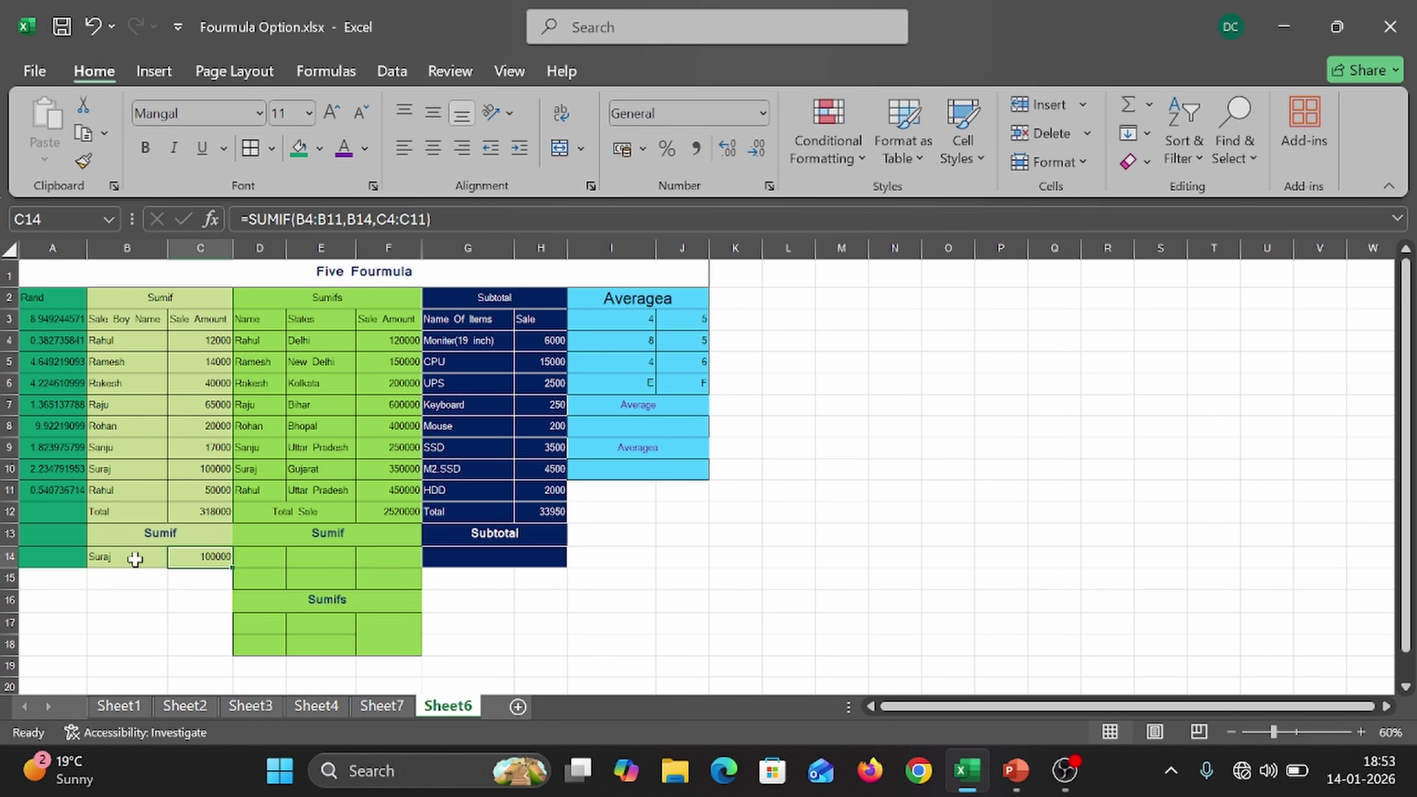
- Replace the SUMIF criterion in B14 with the sale boy's name that occurs in both B4 and B11
click(134, 560)
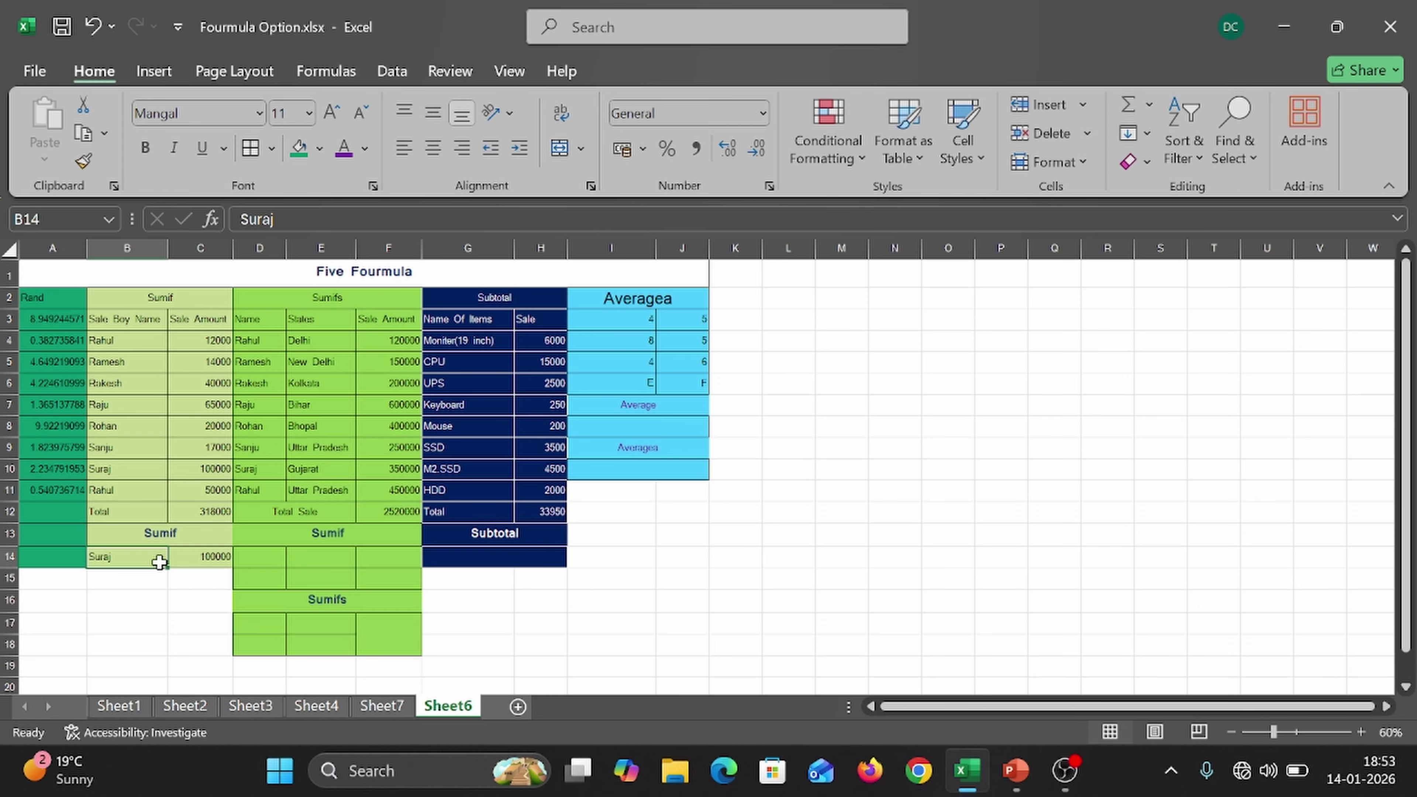
text(R)
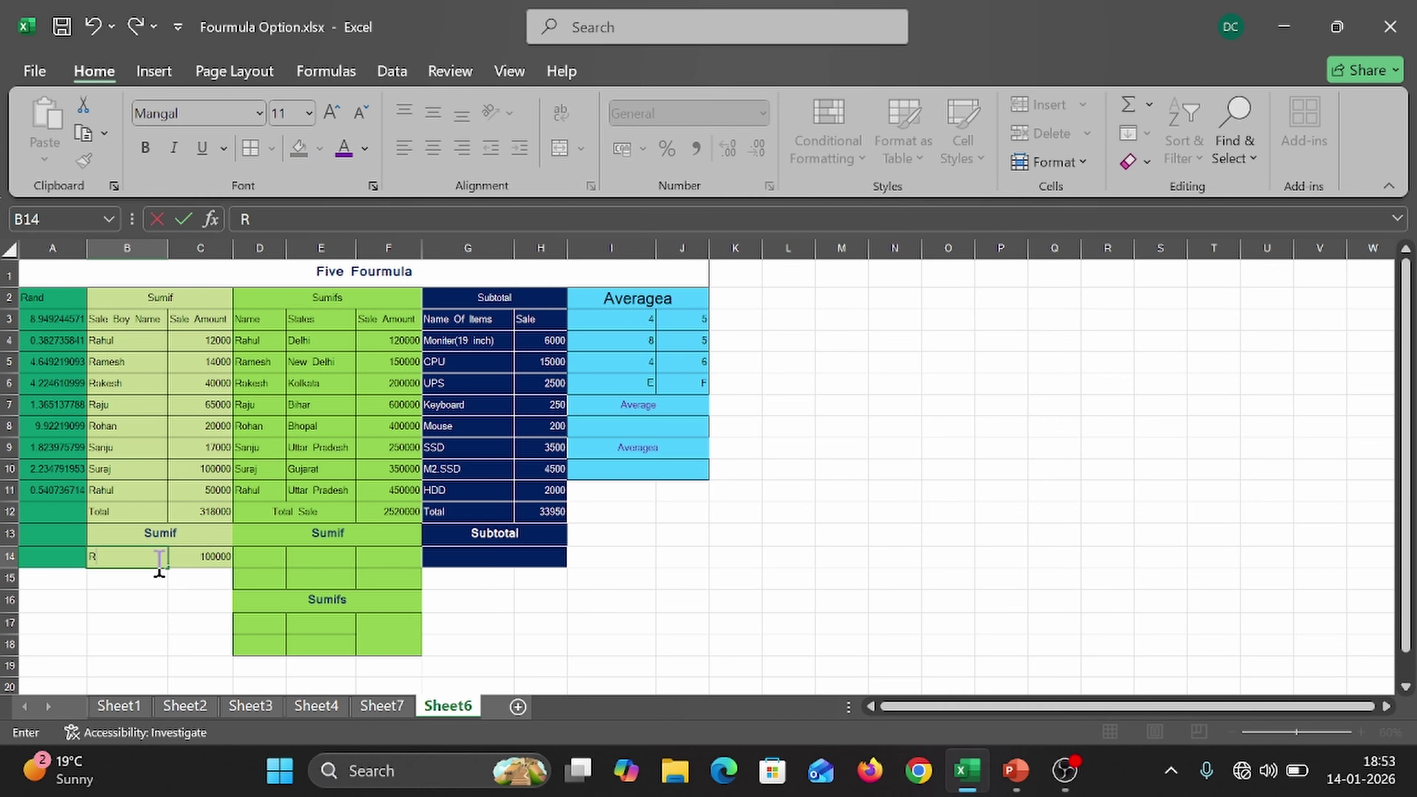
text(ahul)
key(Return)
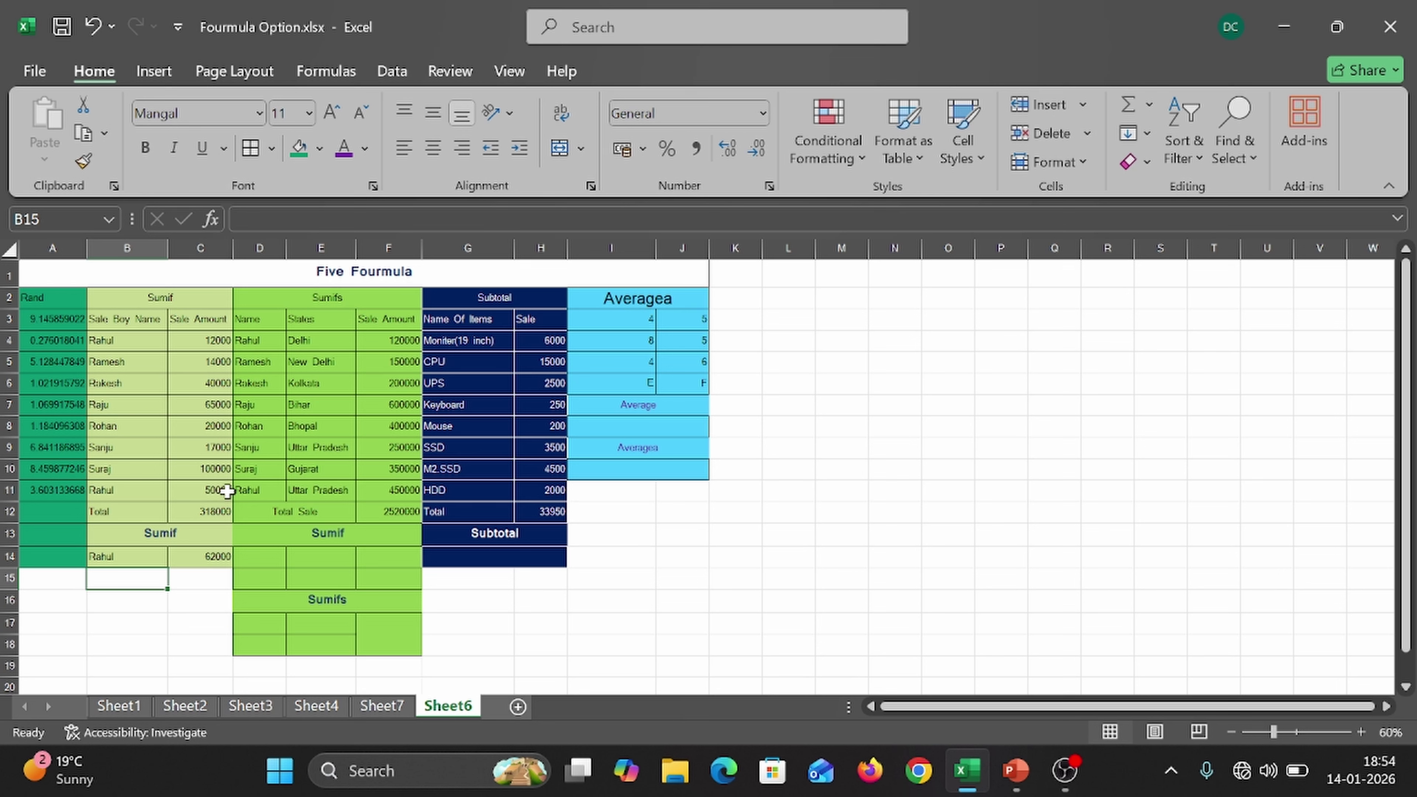
- Replace the SUMIF criterion in B14 with the sale boy's name from B5
click(159, 558)
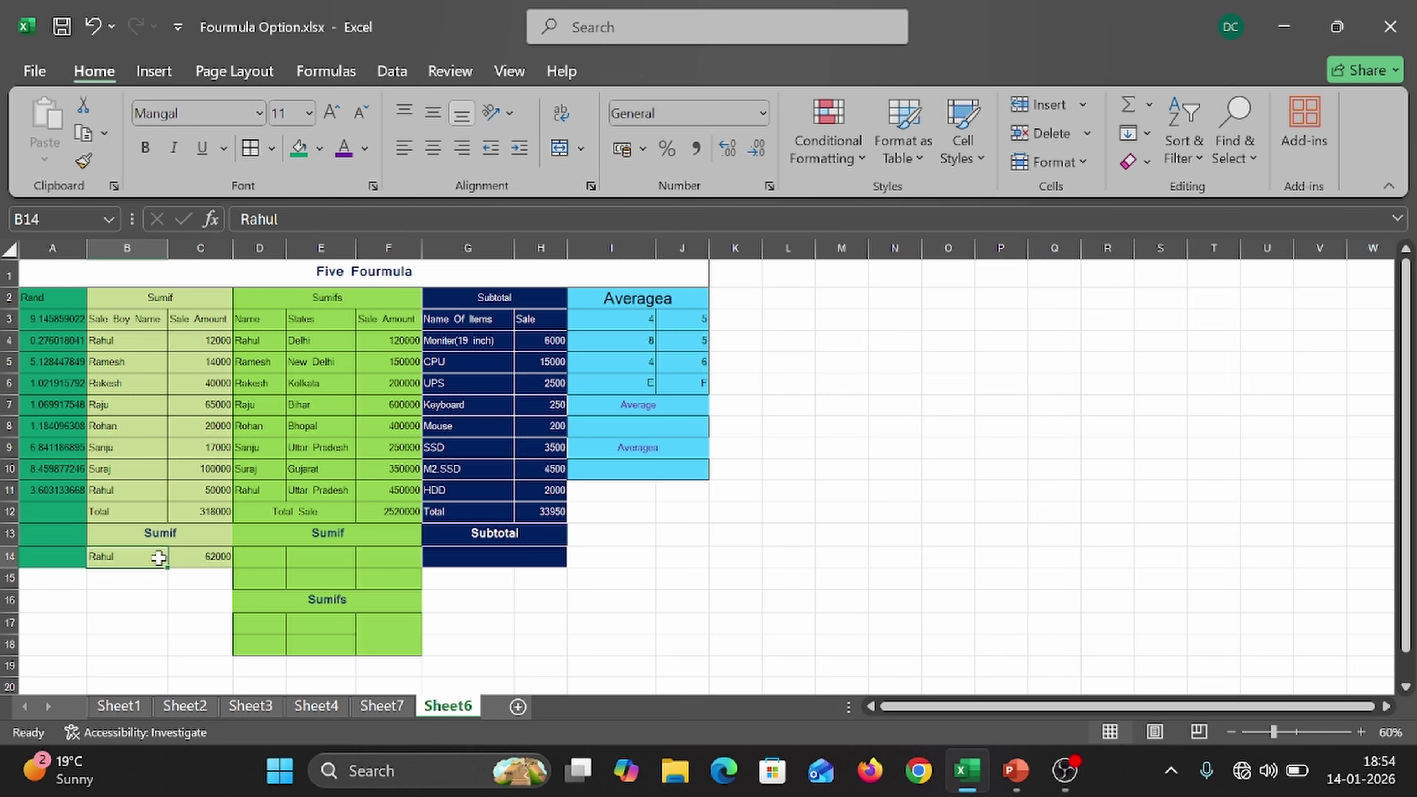
text(Ram)
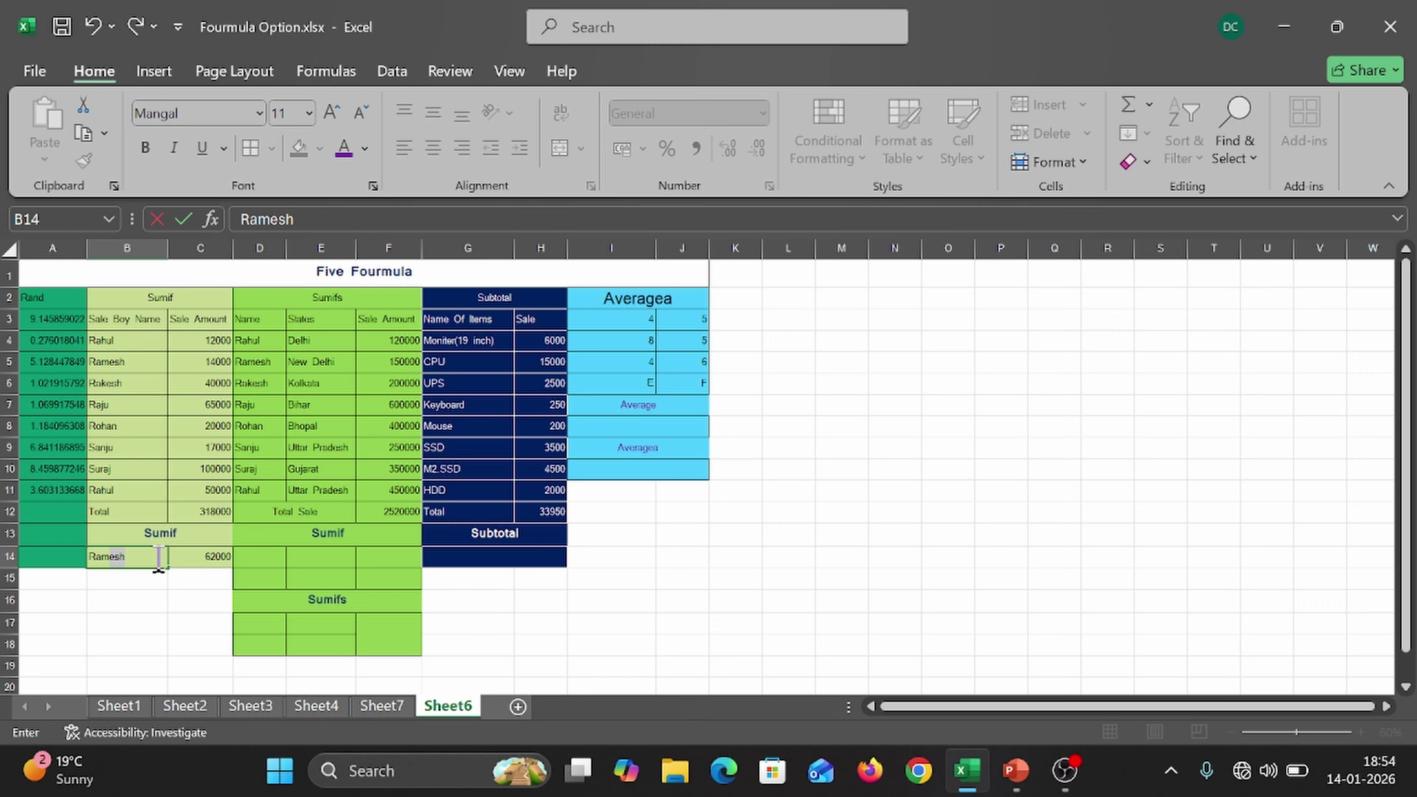
key(Return)
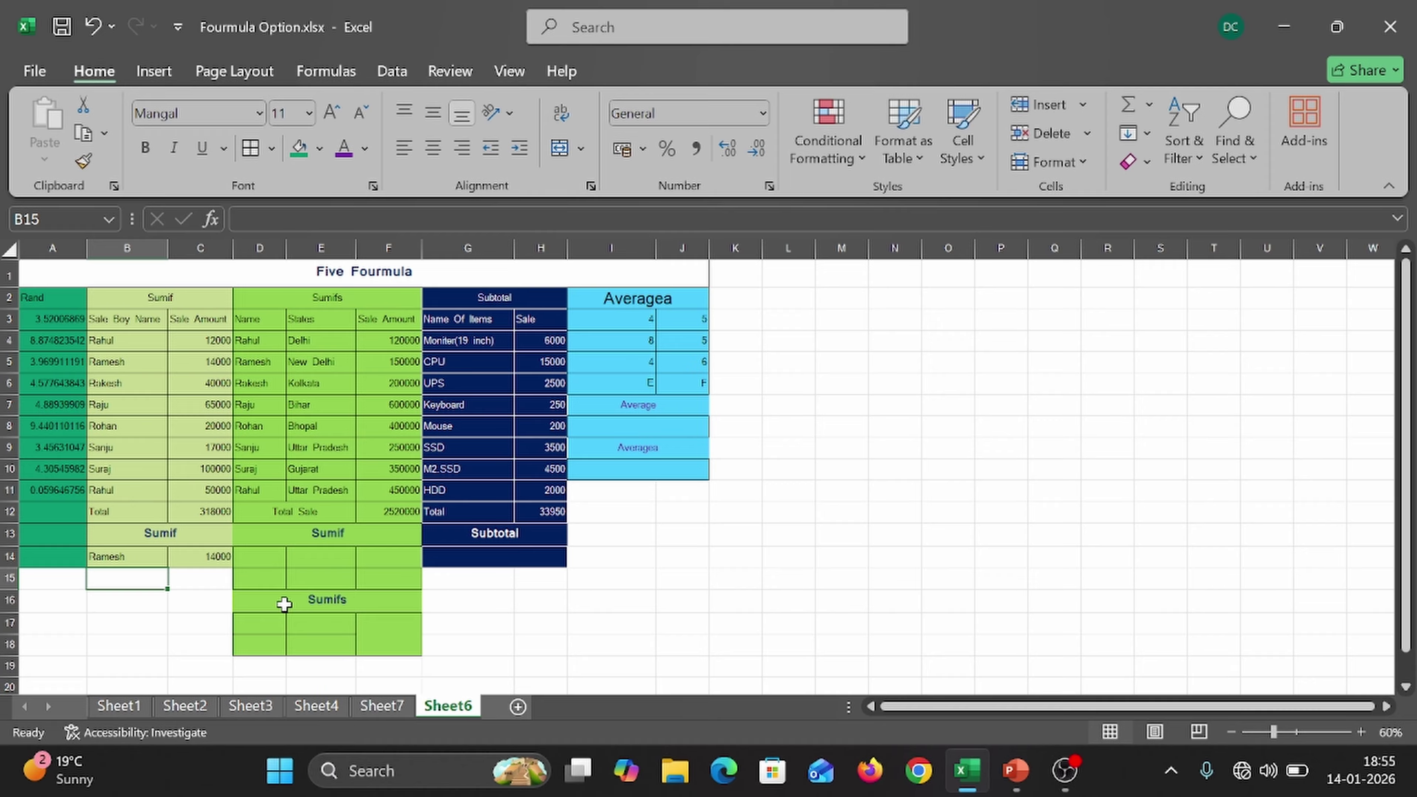
- Enter the label Name in D14 beneath the Sumif heading of the states table
click(260, 559)
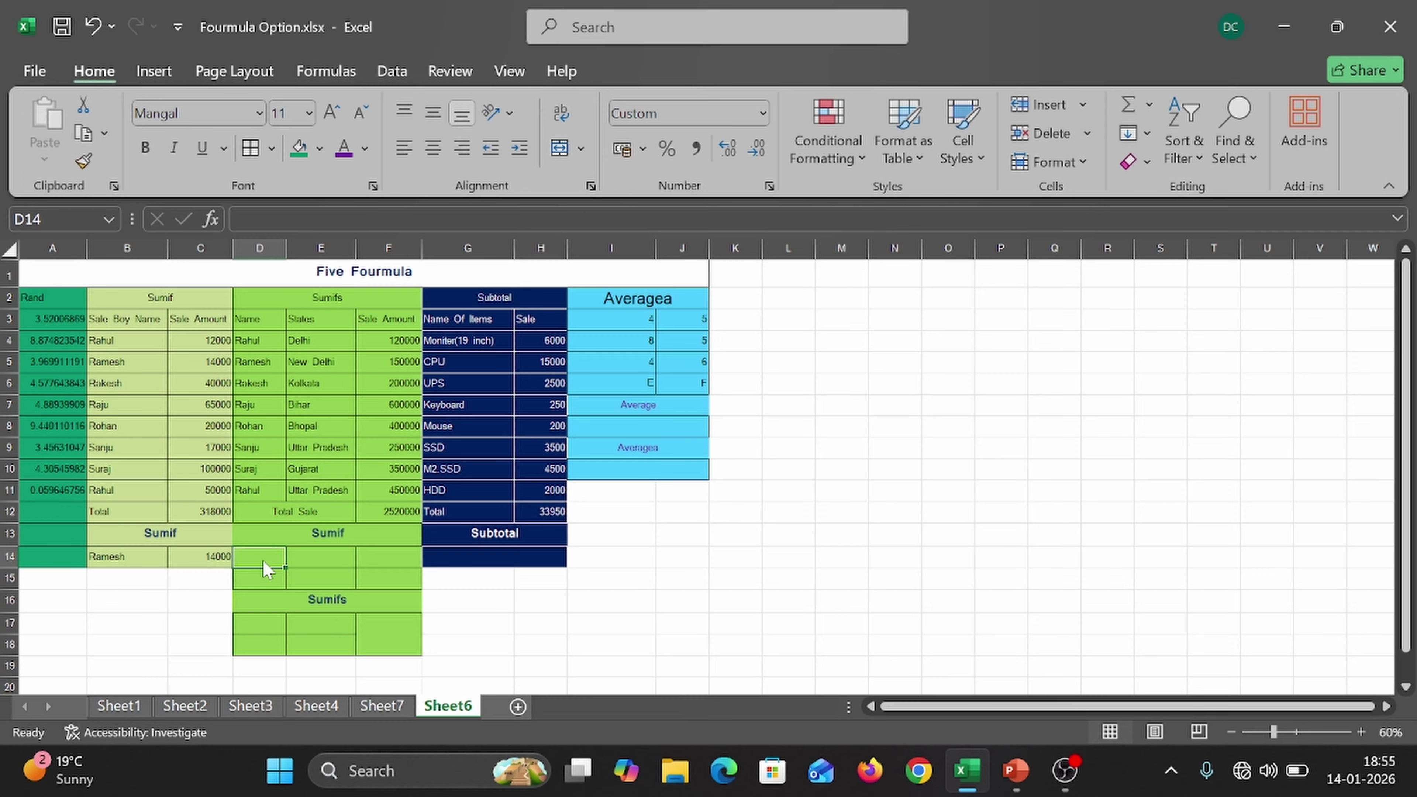
text(Nsm)
key(BackSpace)
key(BackSpace)
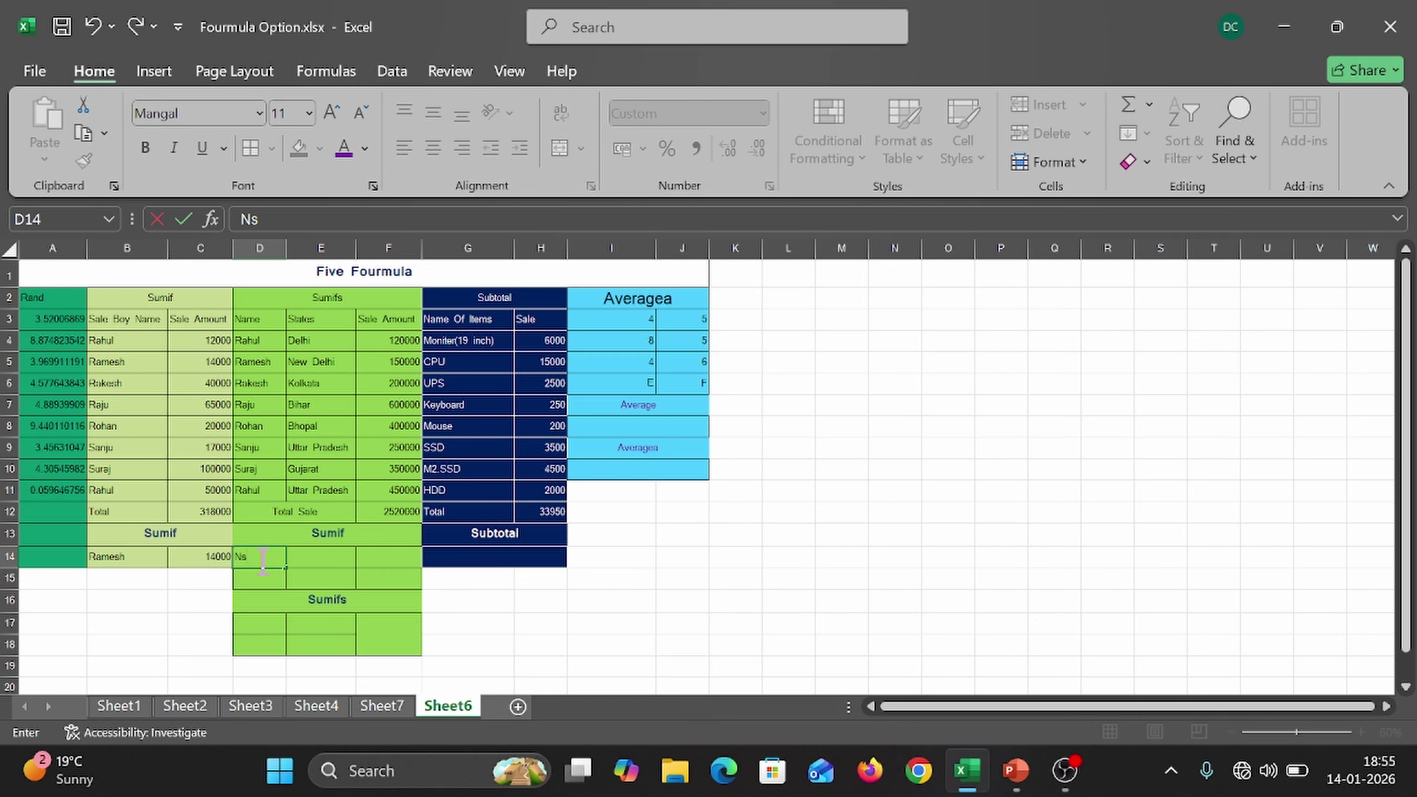
text(ame)
key(Left)
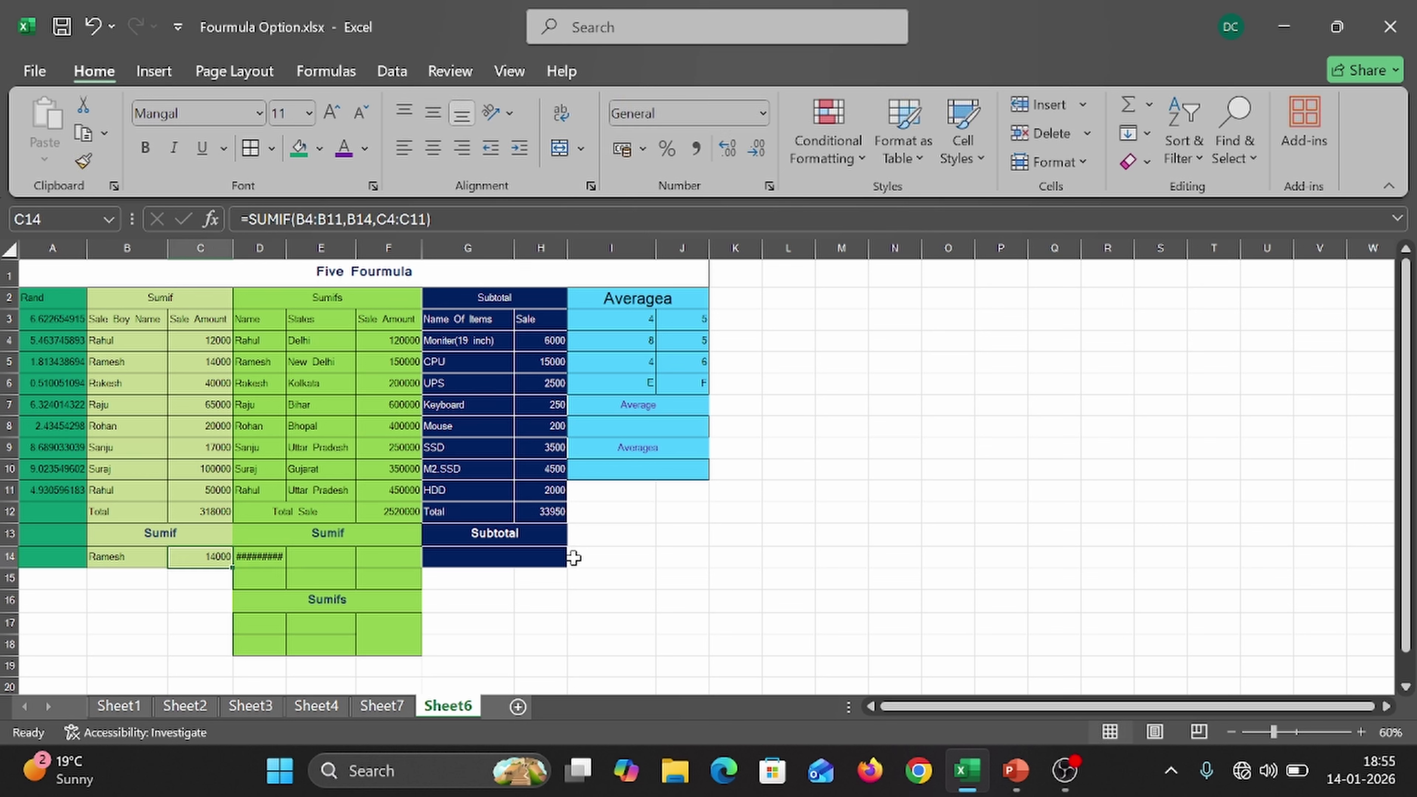
- Try to add a colon after the Name label in D14, then remove the typed colon
key(Right)
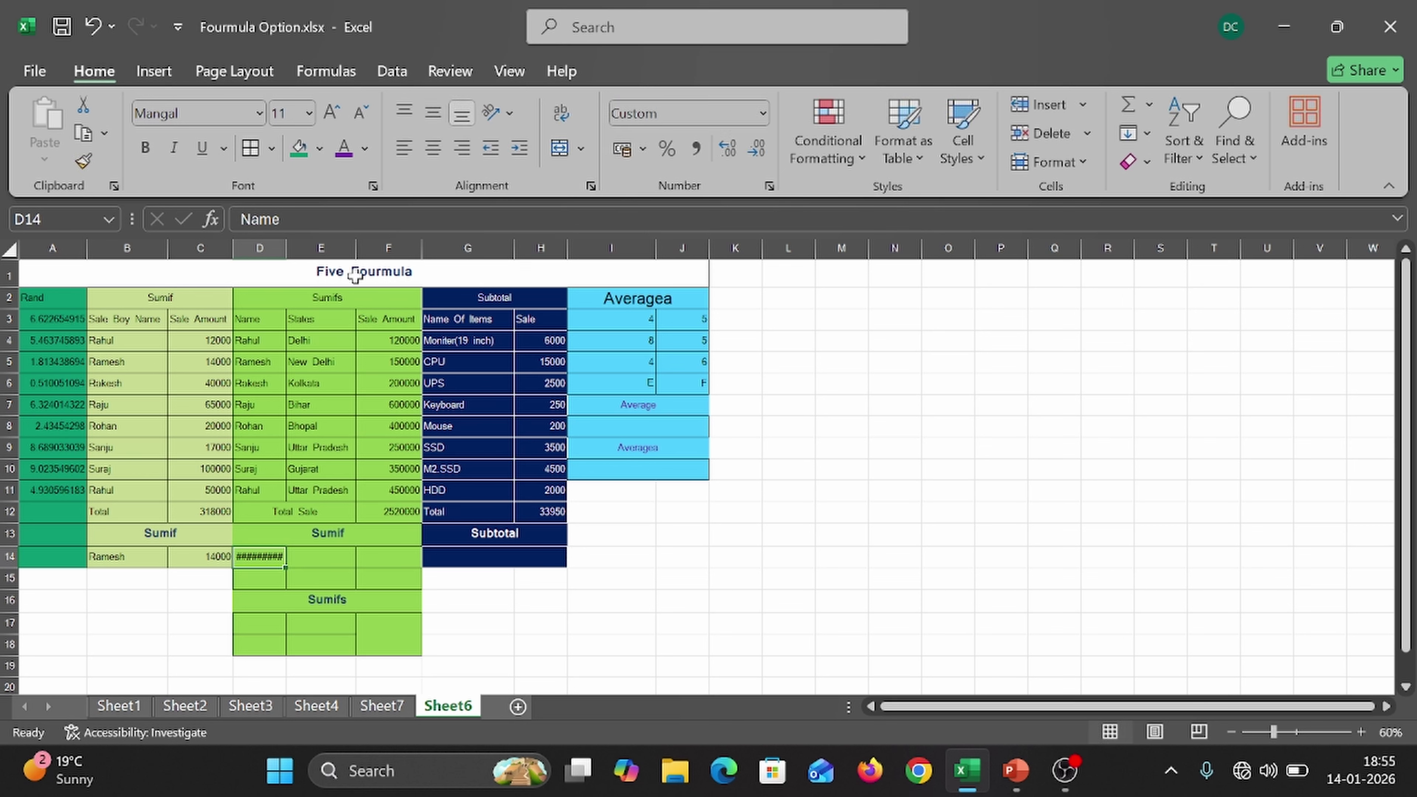
click(307, 222)
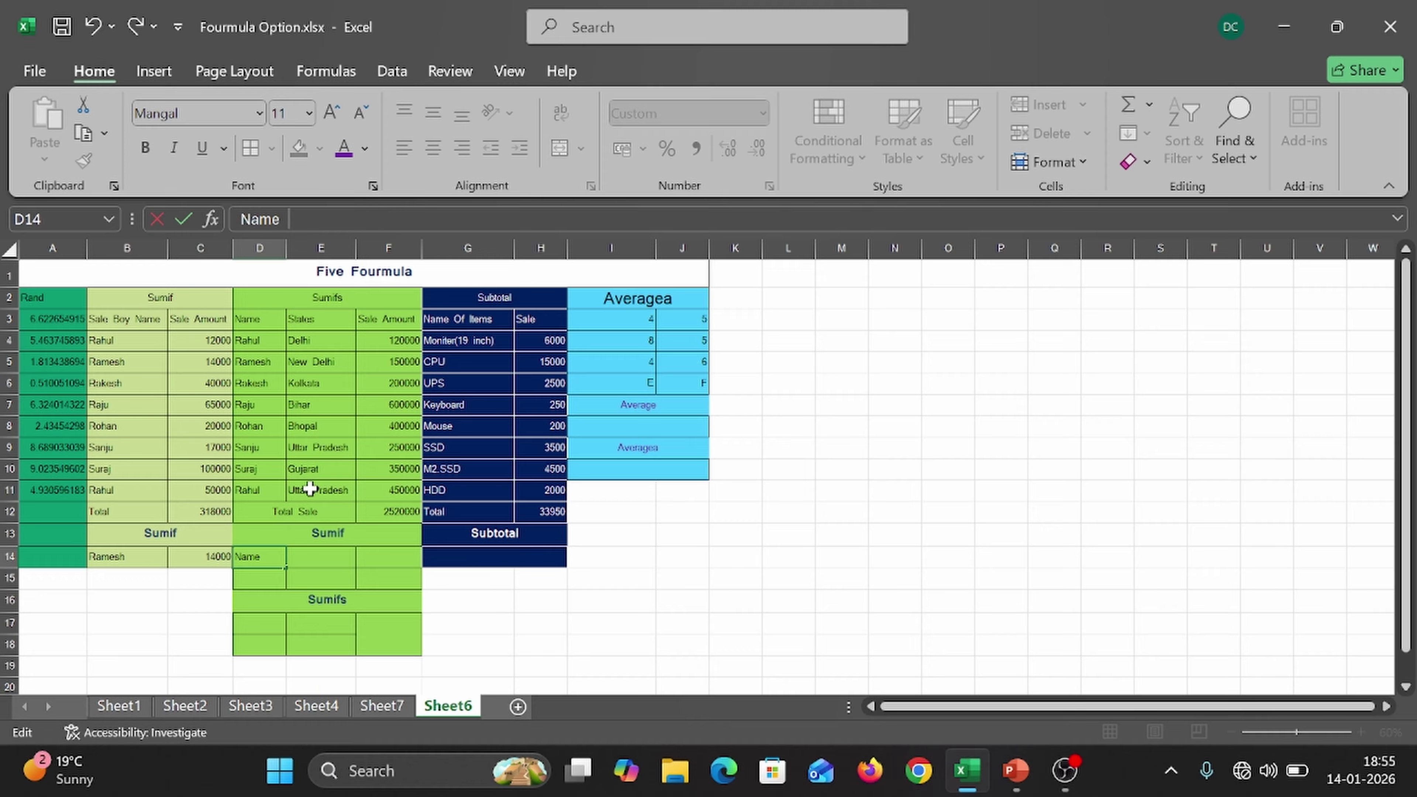
text(:)
key(BackSpace)
key(Return)
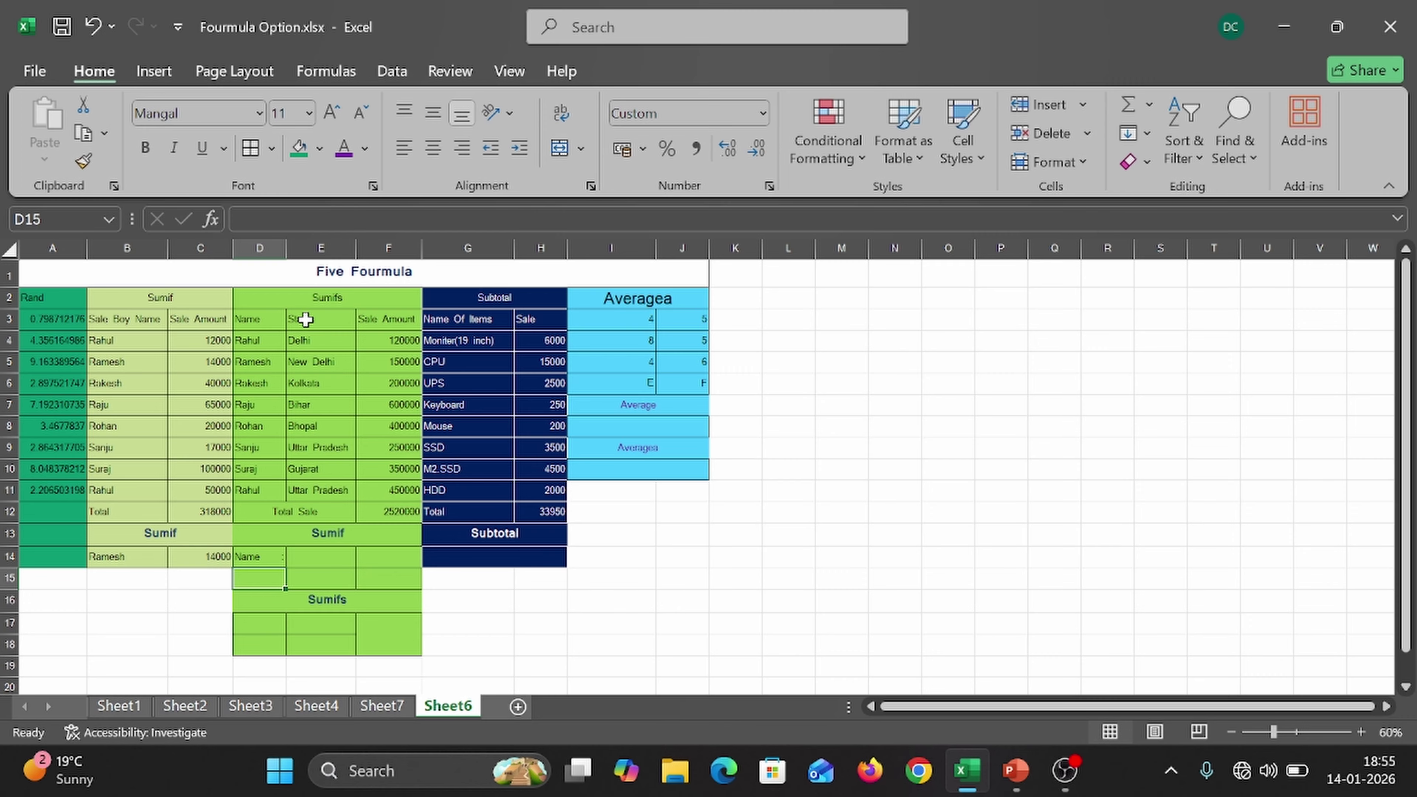
- Enter the label States in D15, directly below the Name label
text(S)
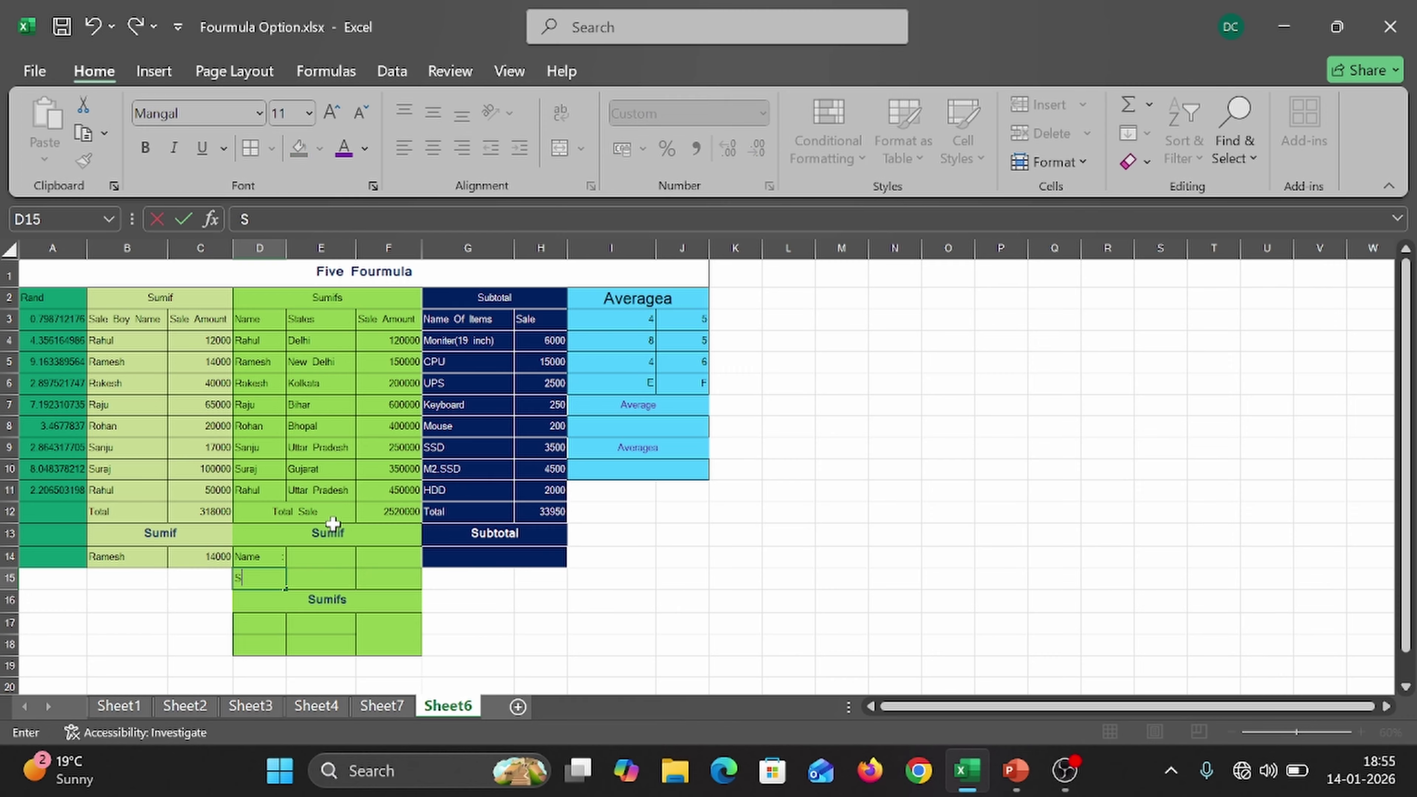
text(tates)
key(Return)
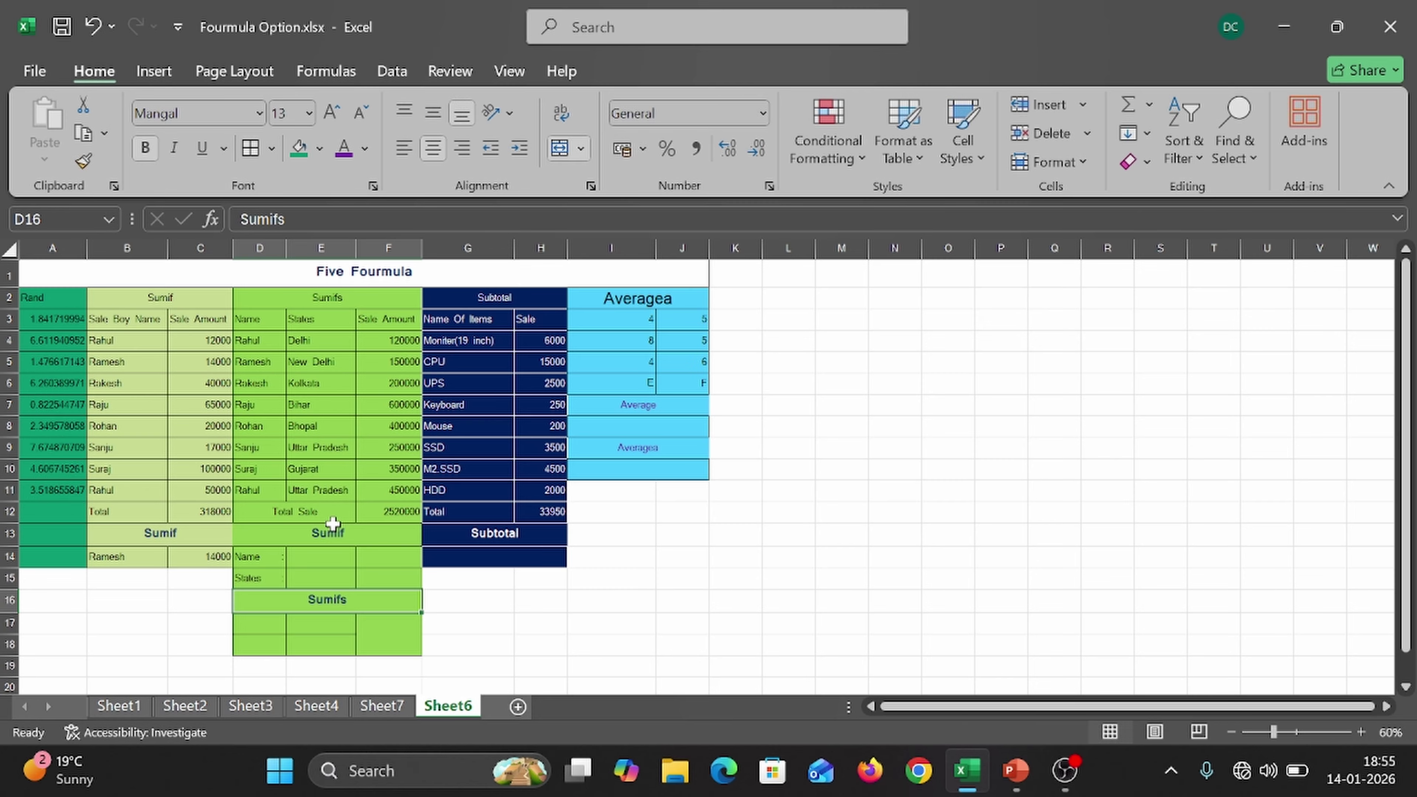
- Try clearing all contents and formatting from D14:D15, then undo the clearing
click(274, 559)
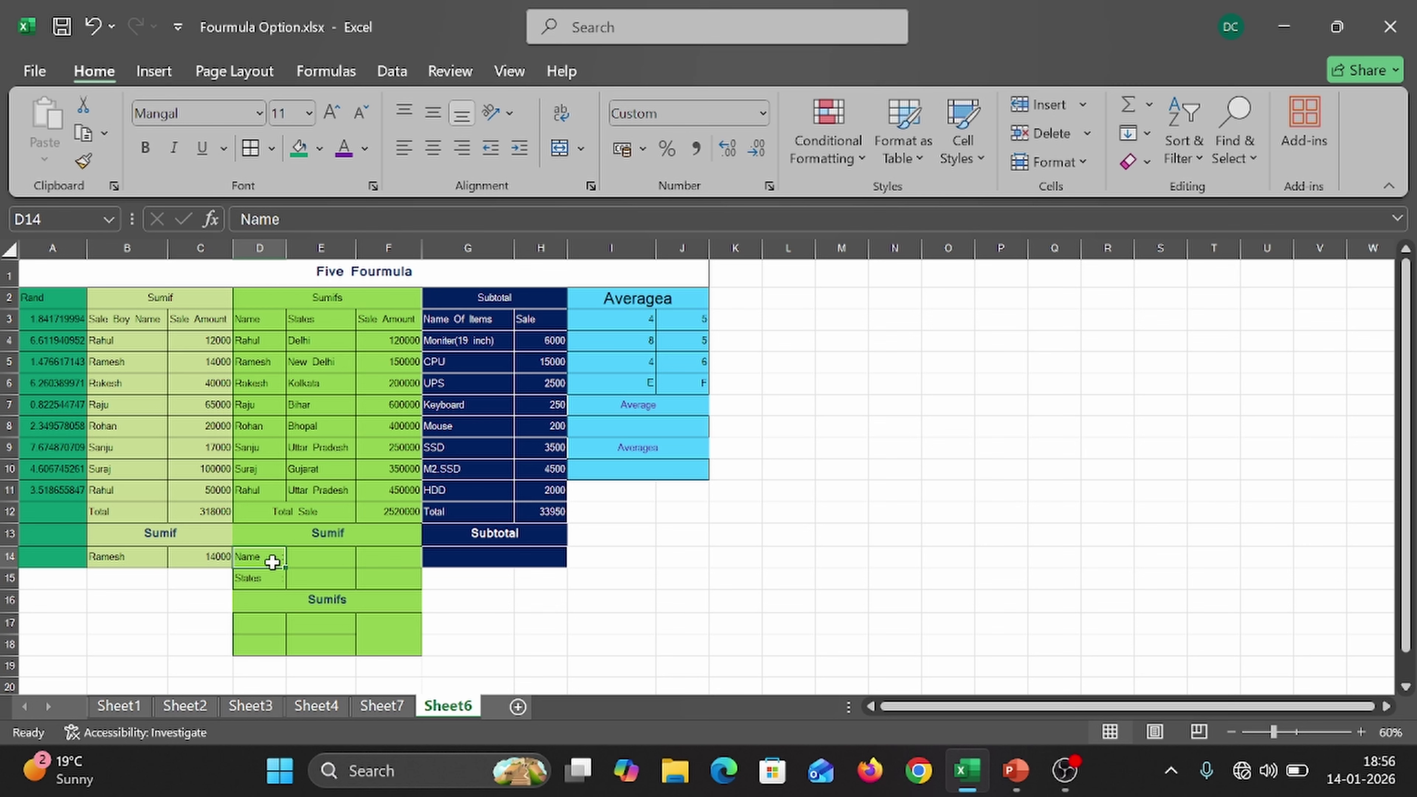
drag(273, 562, 272, 580)
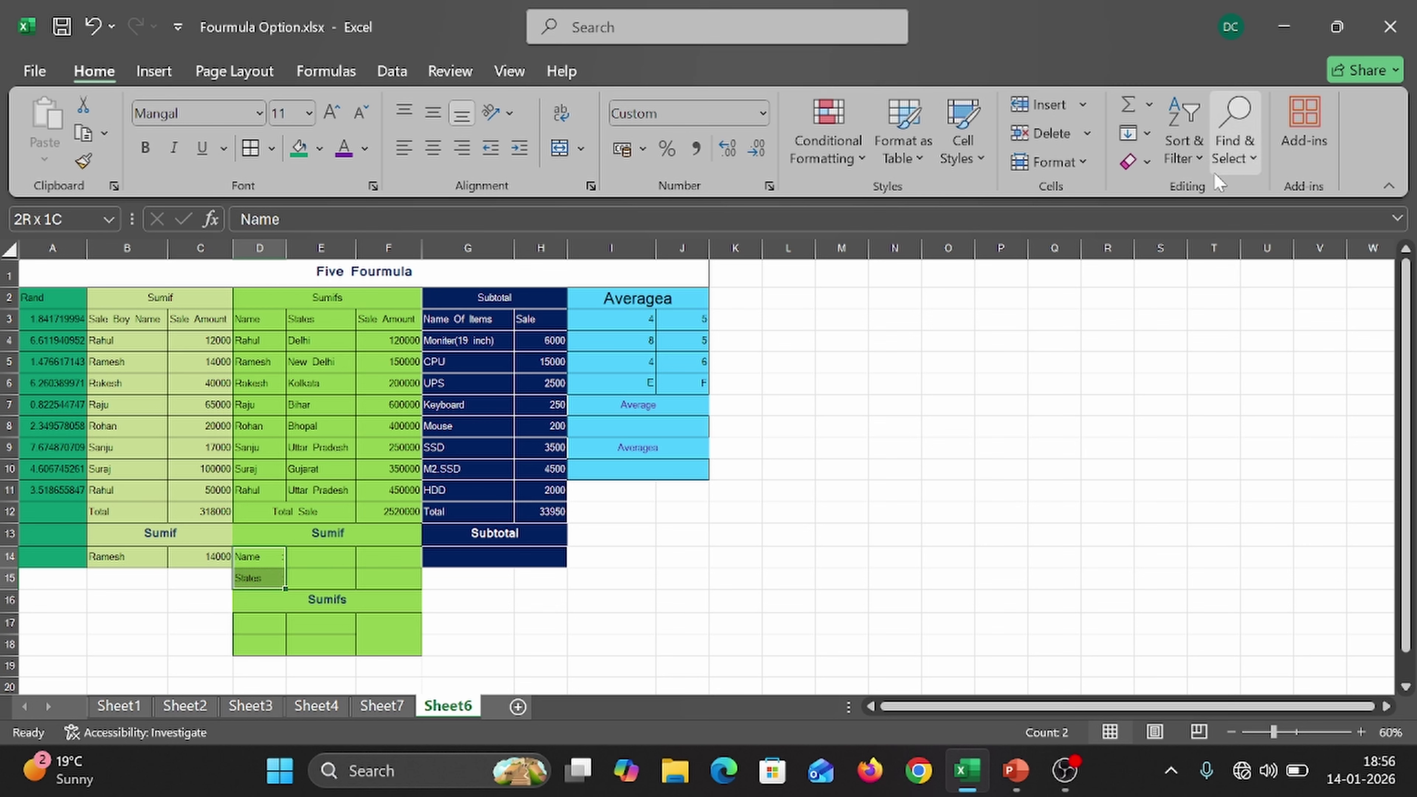
click(1198, 165)
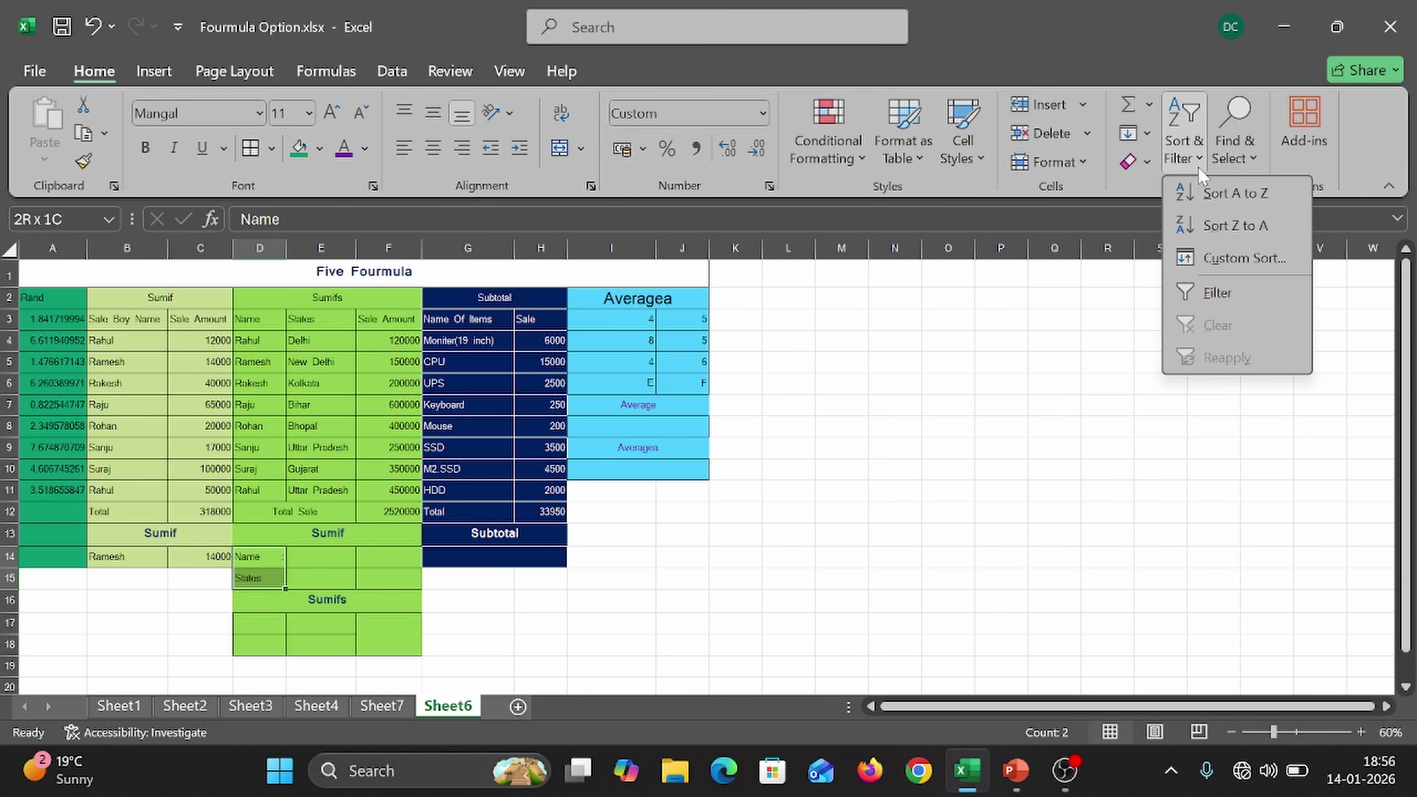
click(1137, 162)
click(1180, 195)
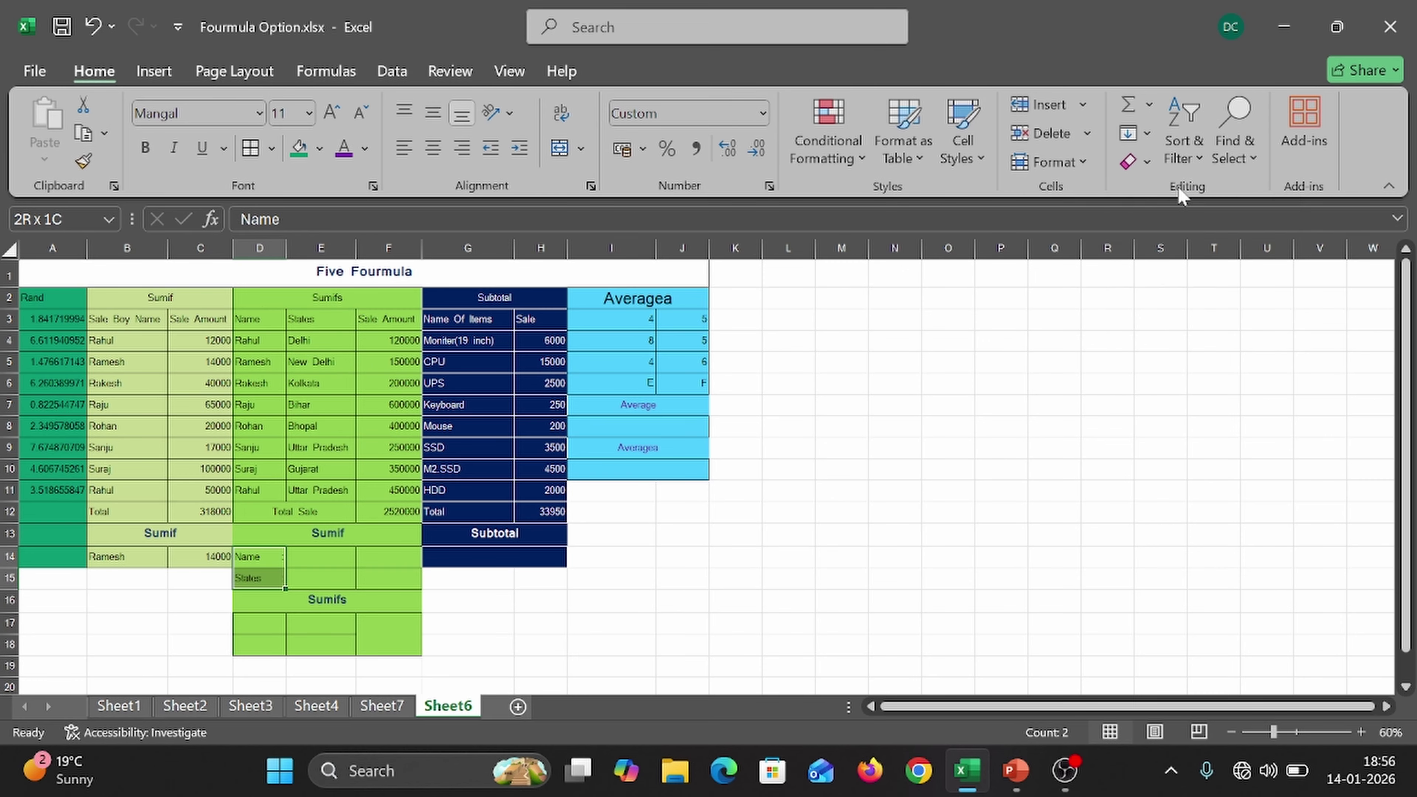
click(258, 560)
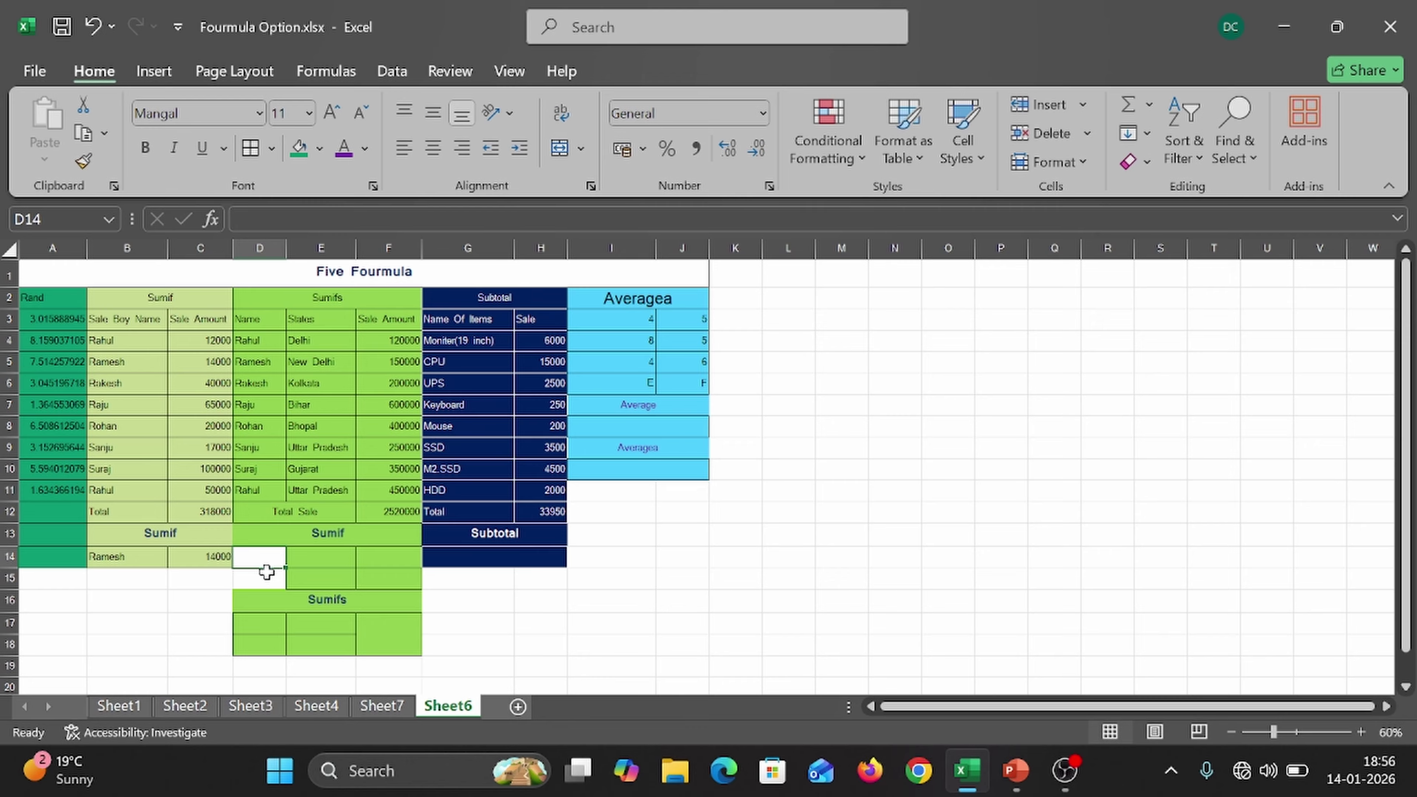
key(ctrl+z)
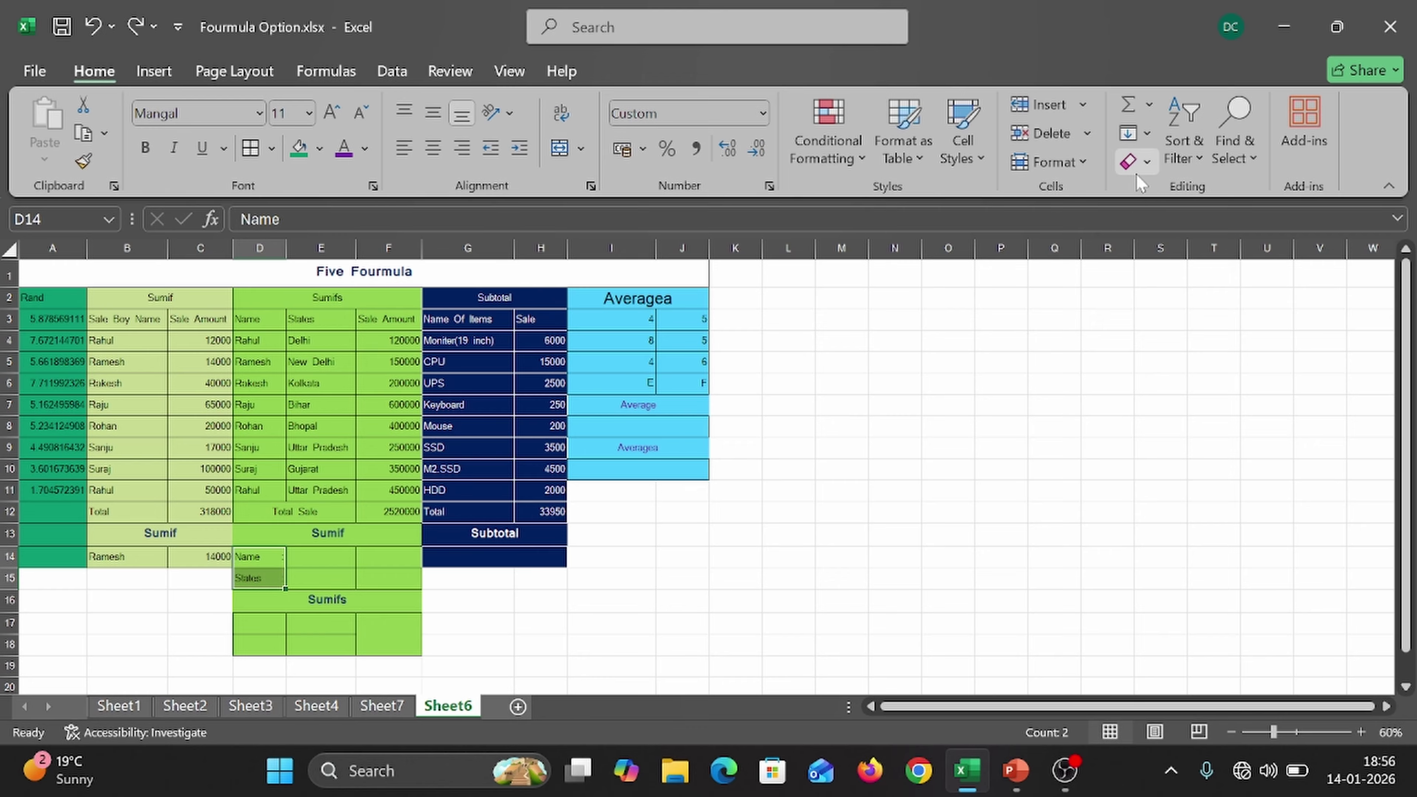
- Clear the formats of D14:D15, then clear everything else from the two cells
click(1134, 171)
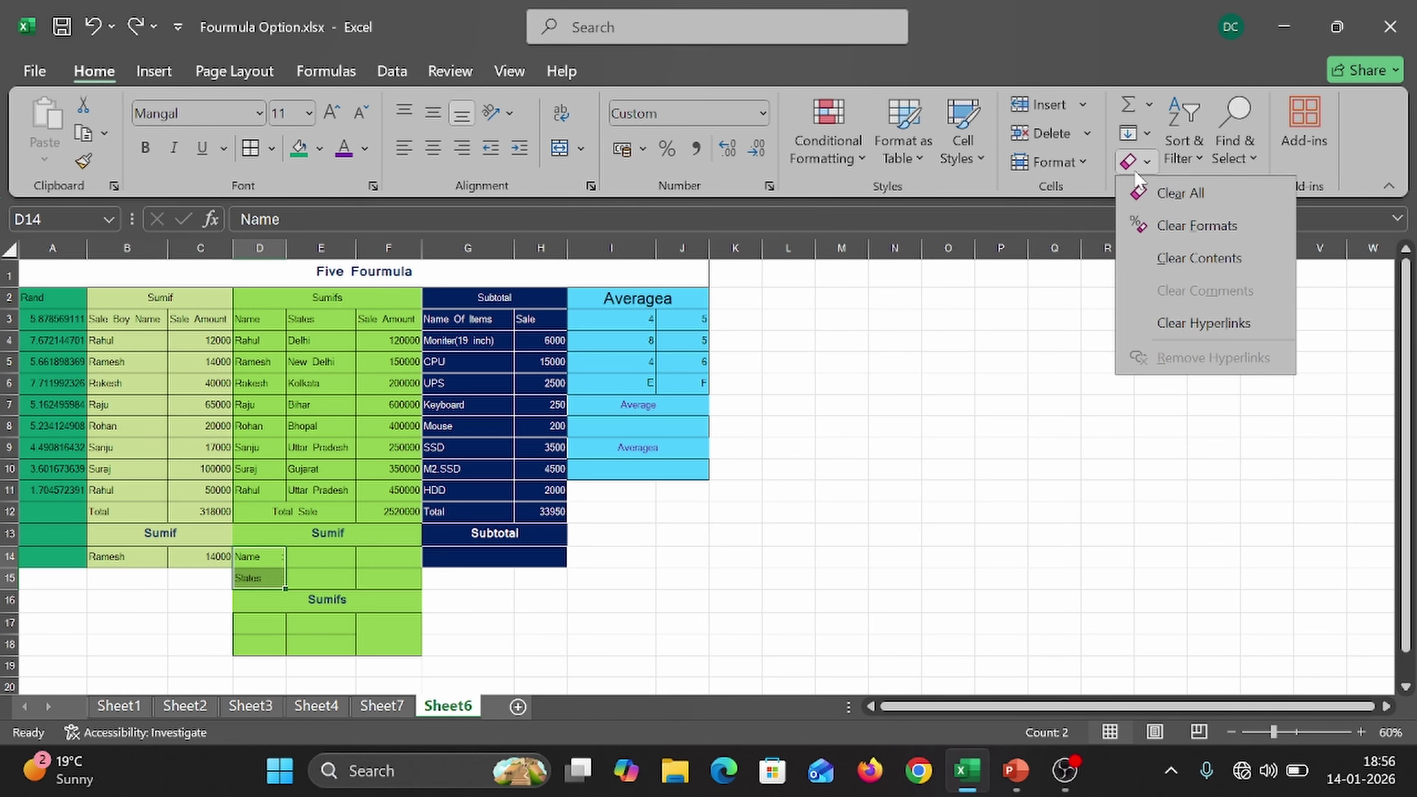
click(1196, 225)
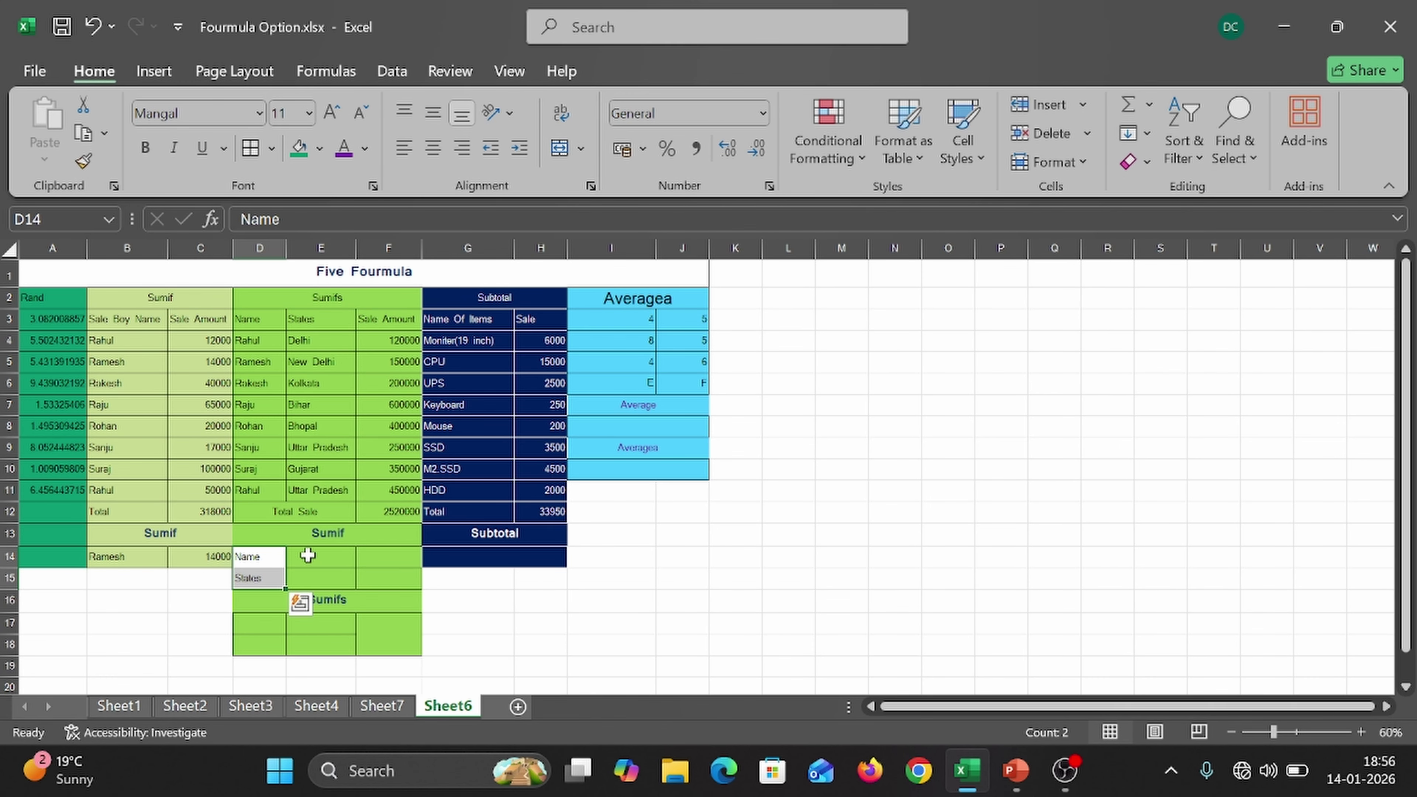
click(1143, 171)
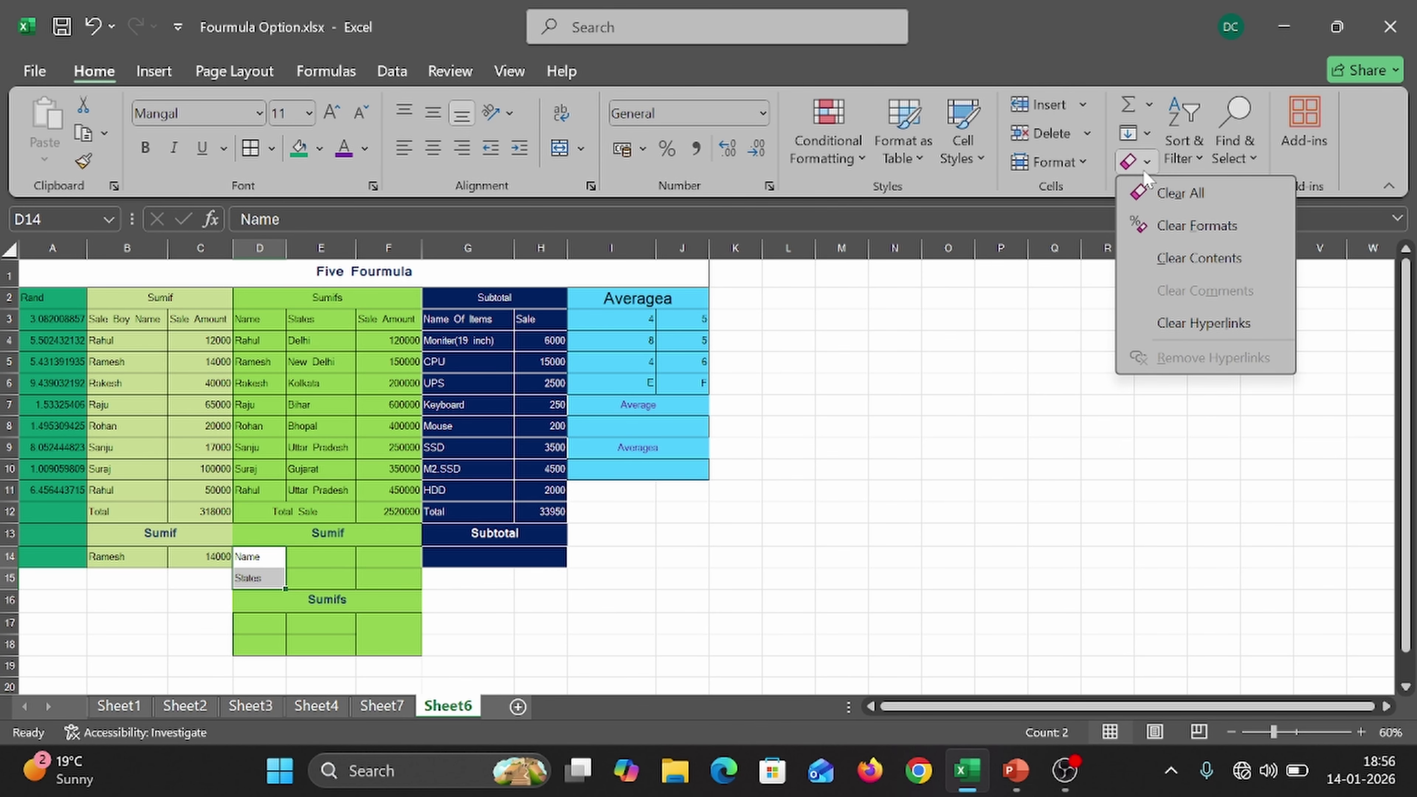
click(1177, 194)
- Enter the labels Name in D14 and States in D15
click(249, 552)
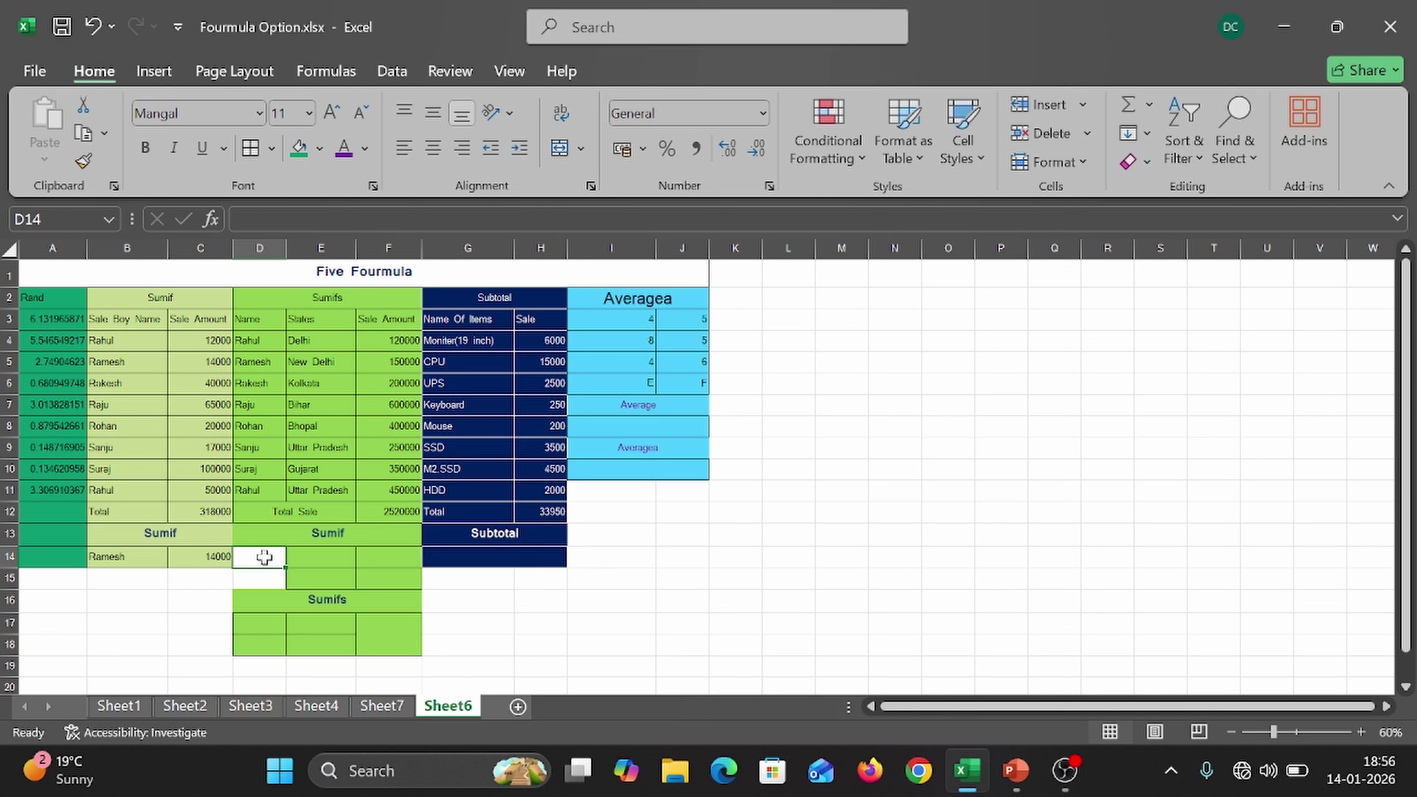
text(=)
key(BackSpace)
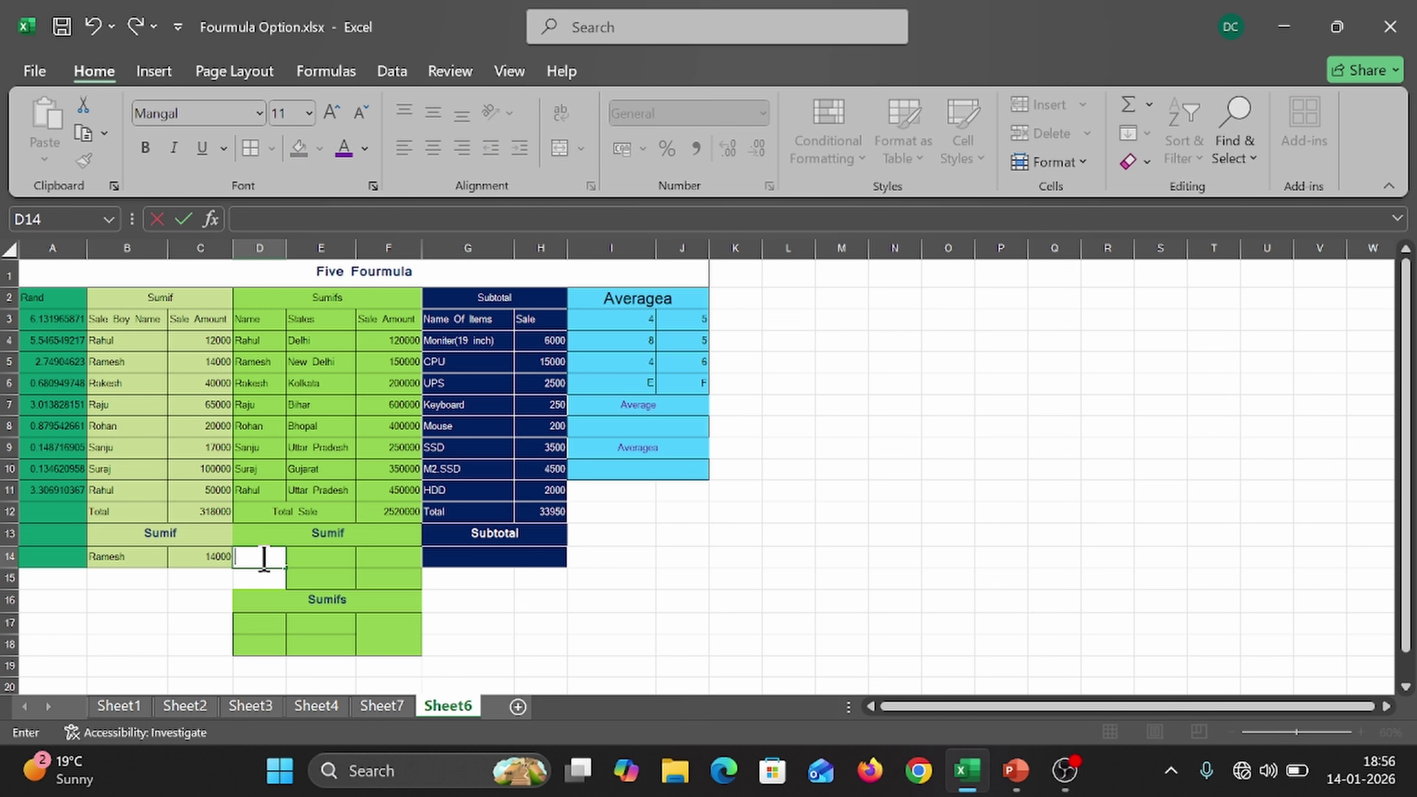
text(Name)
key(Return)
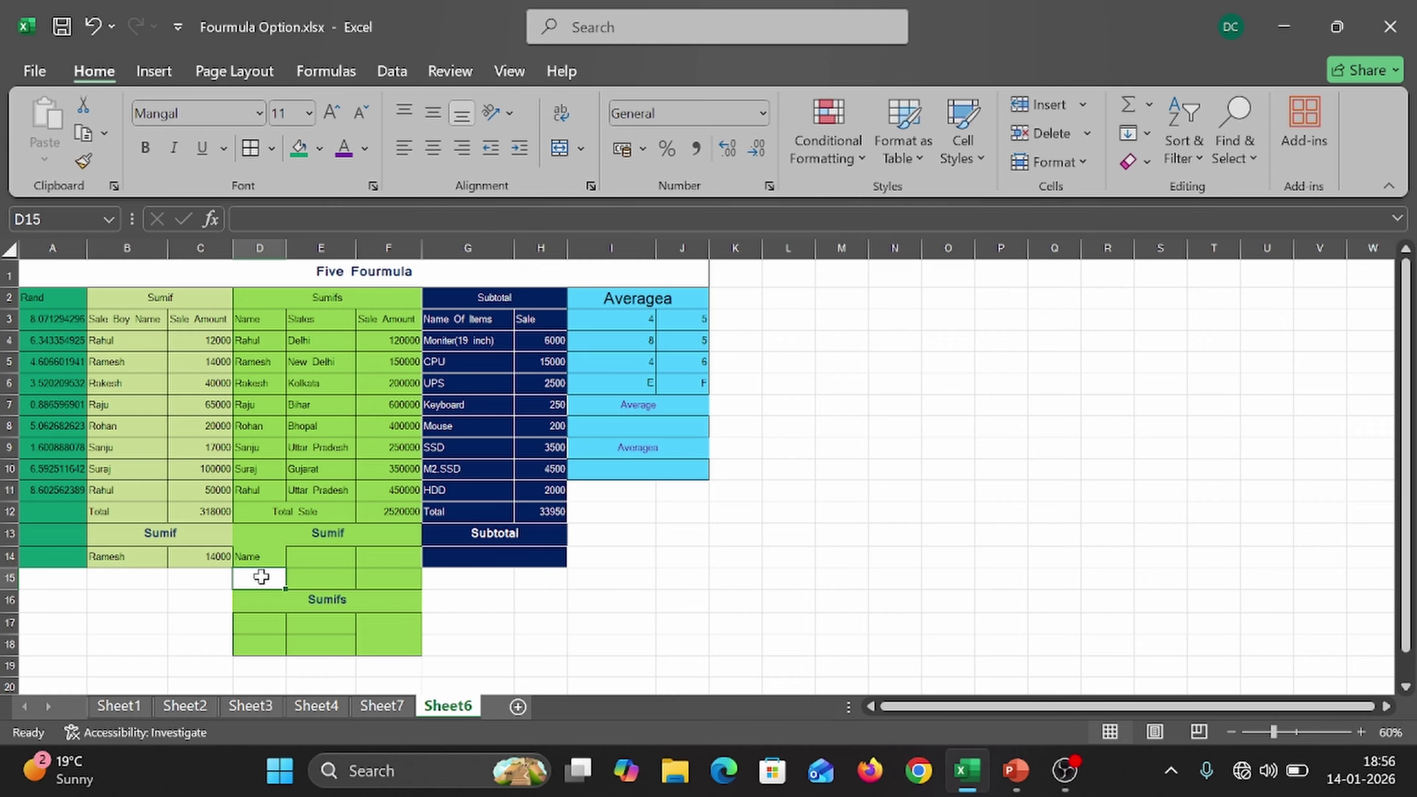
text(States)
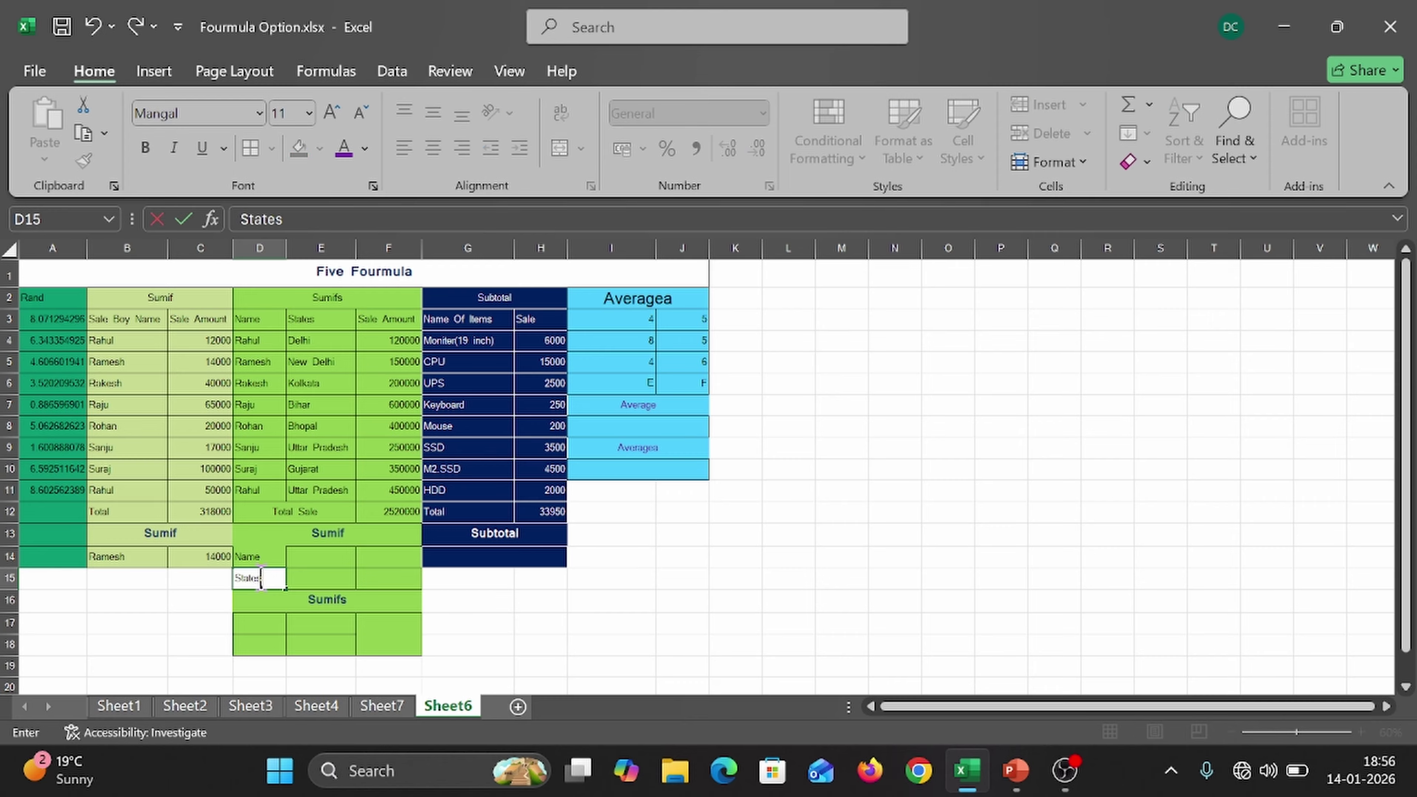
key(Return)
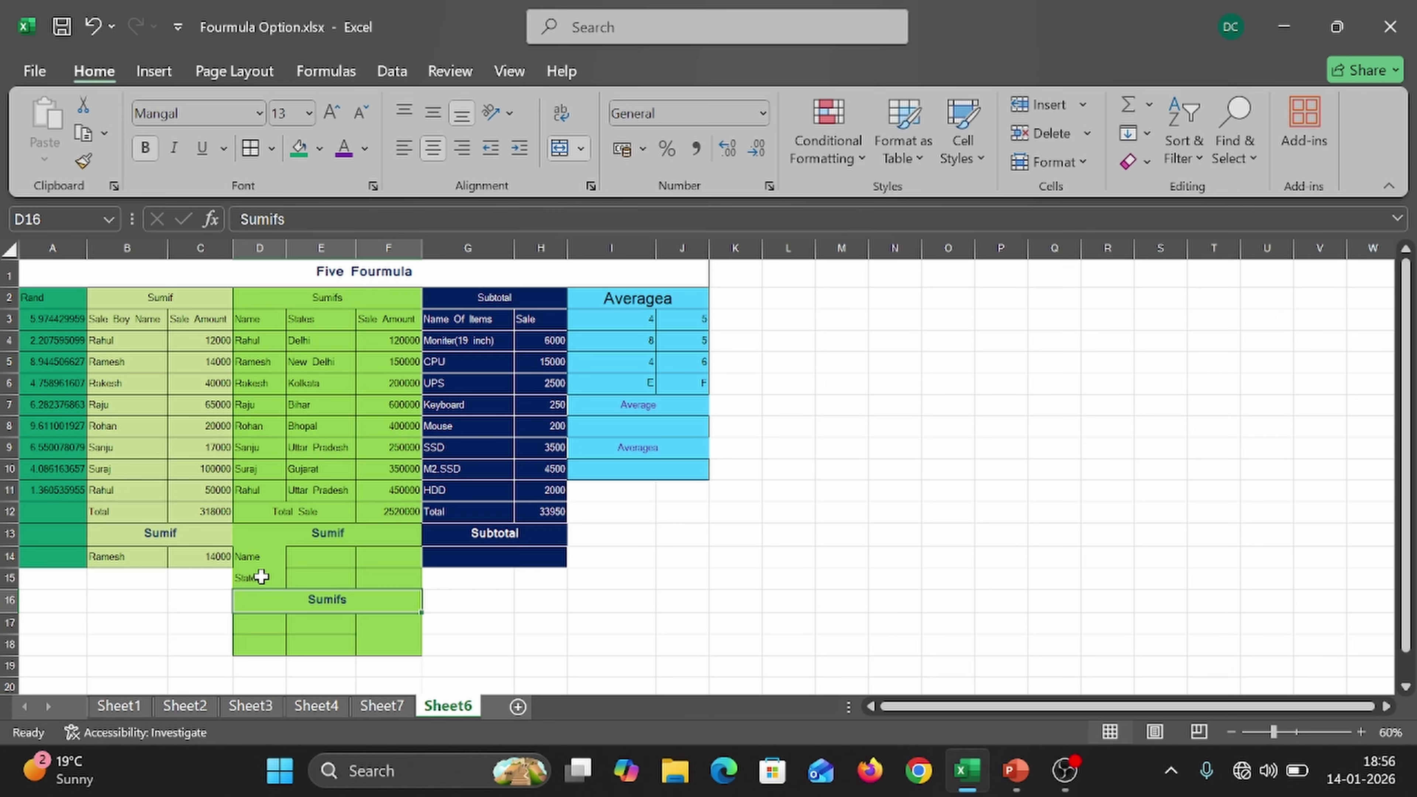
- Apply borders to the Name and States label cells D14:D15
click(252, 558)
key(shift+Down)
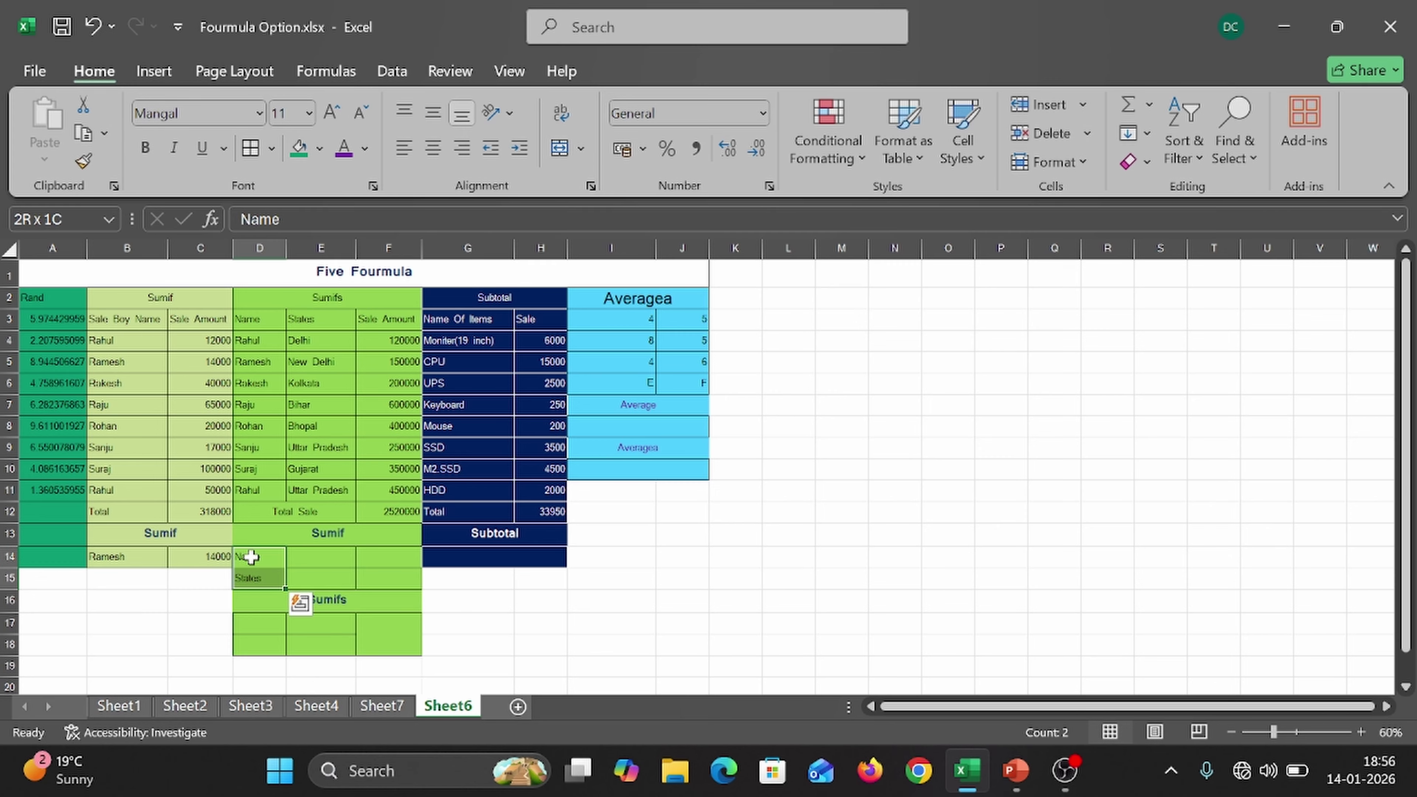
click(250, 148)
click(308, 559)
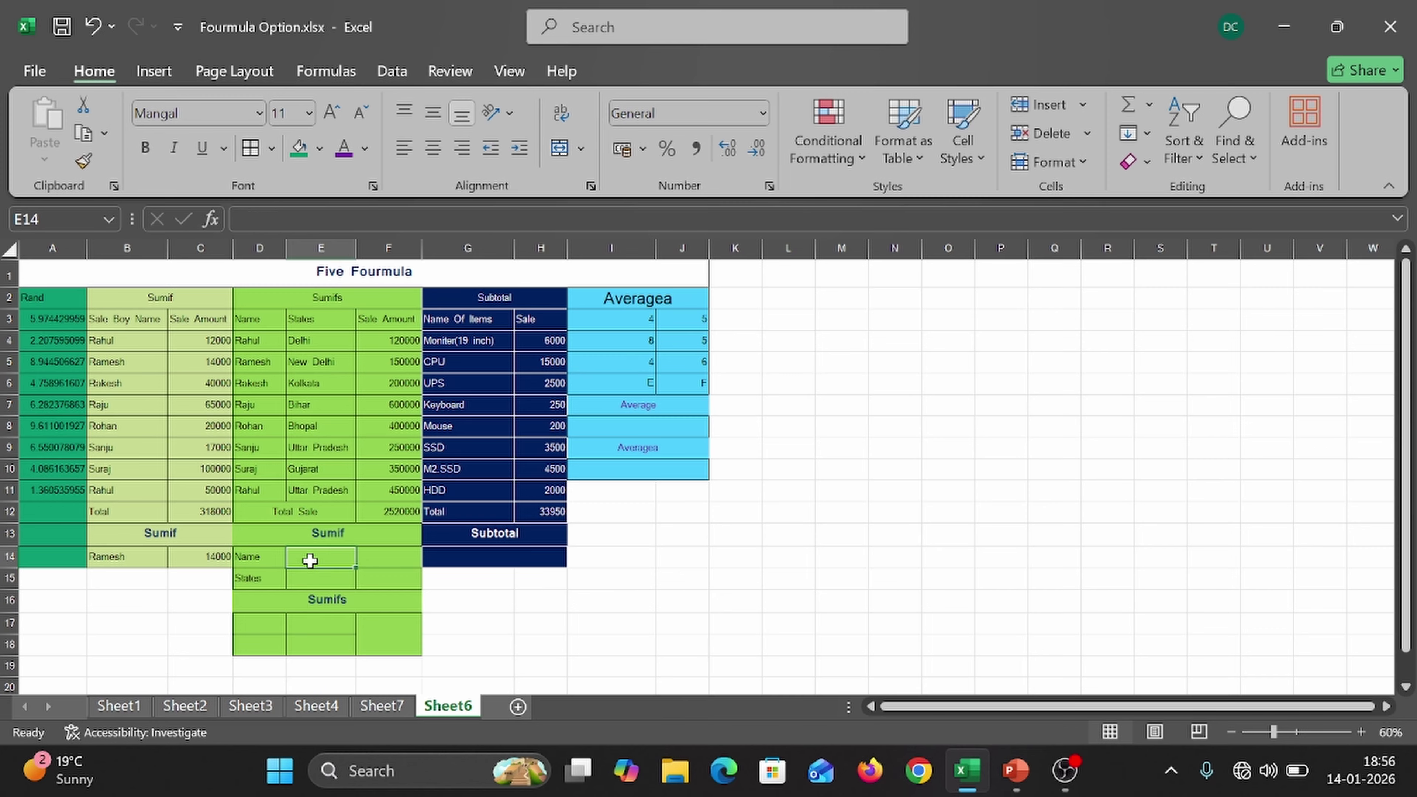
click(270, 556)
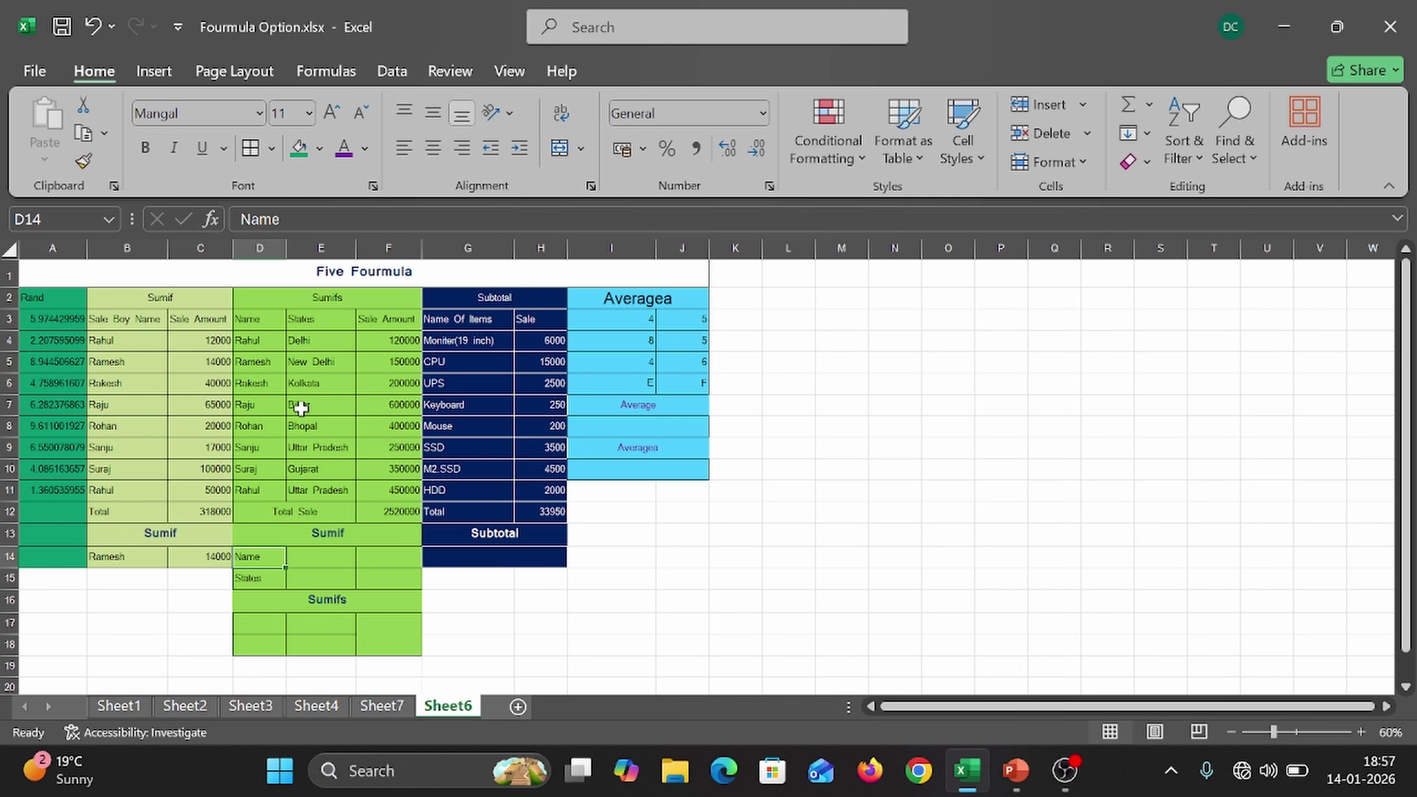
click(282, 219)
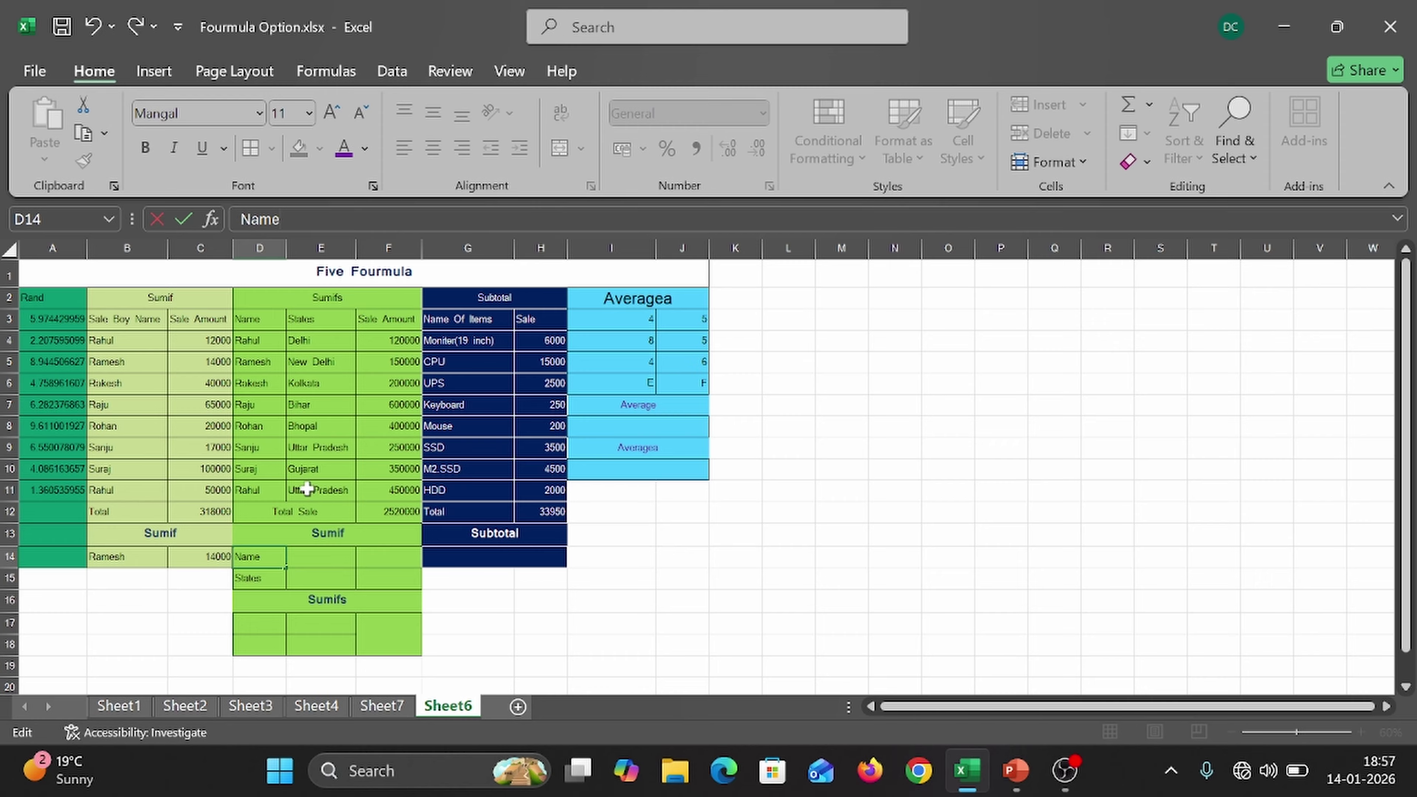
click(296, 577)
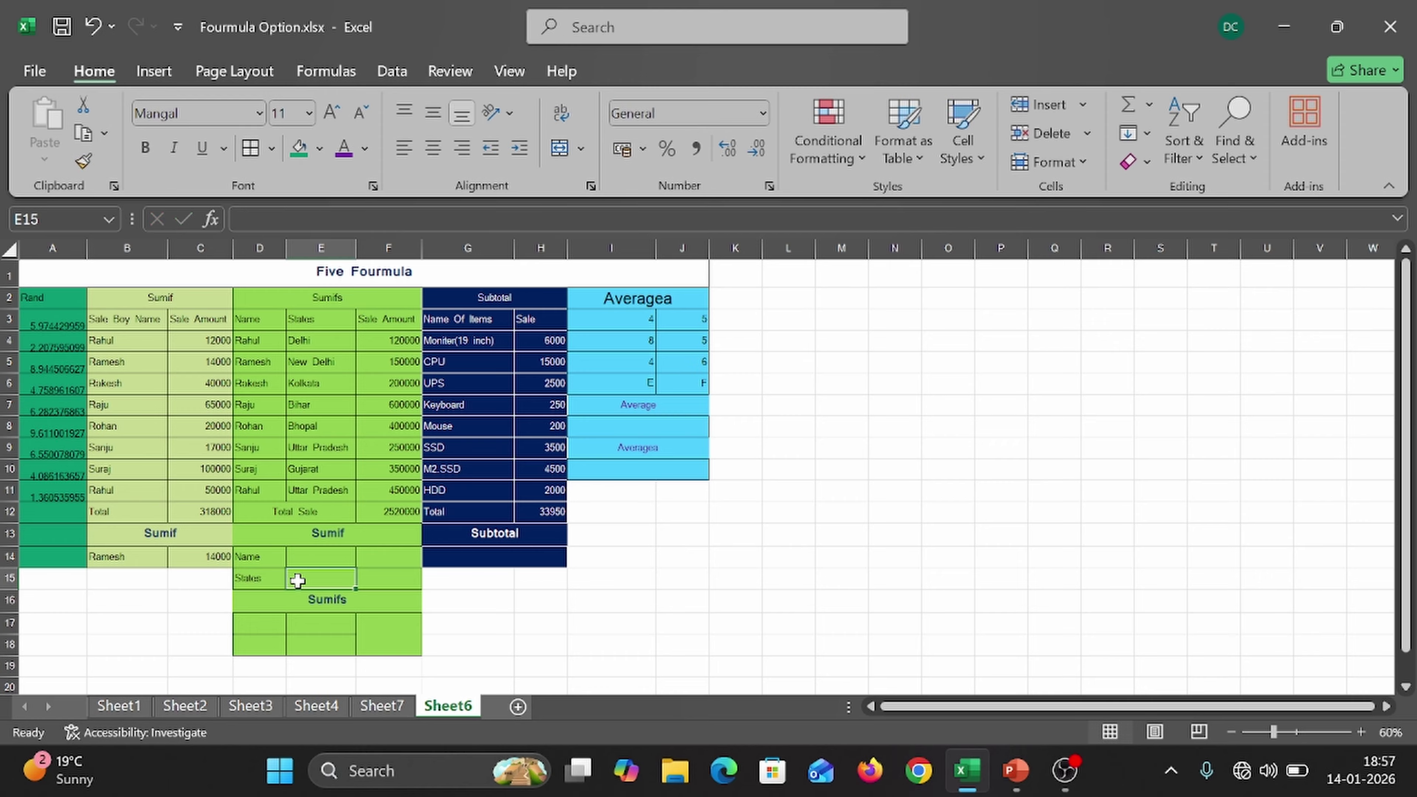
click(271, 559)
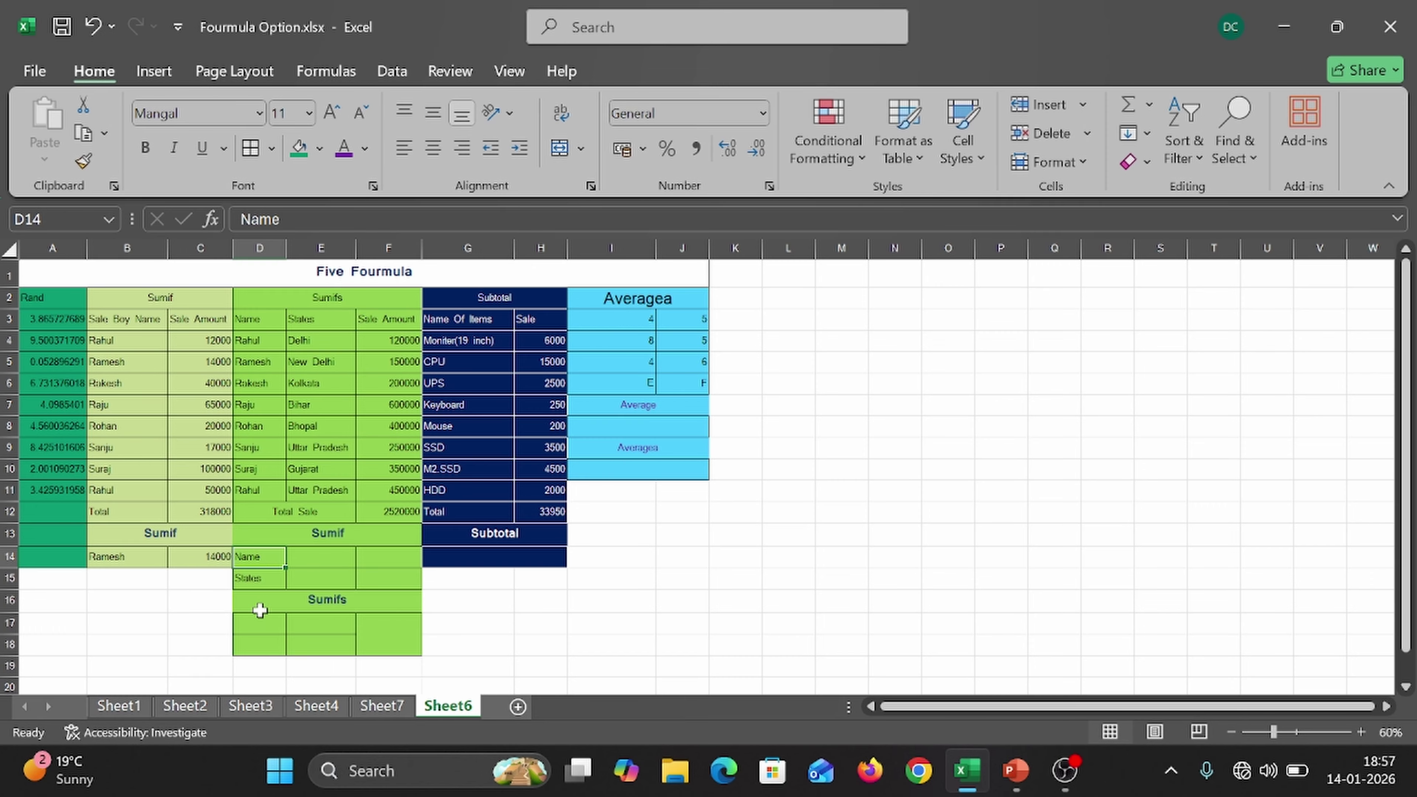
click(260, 624)
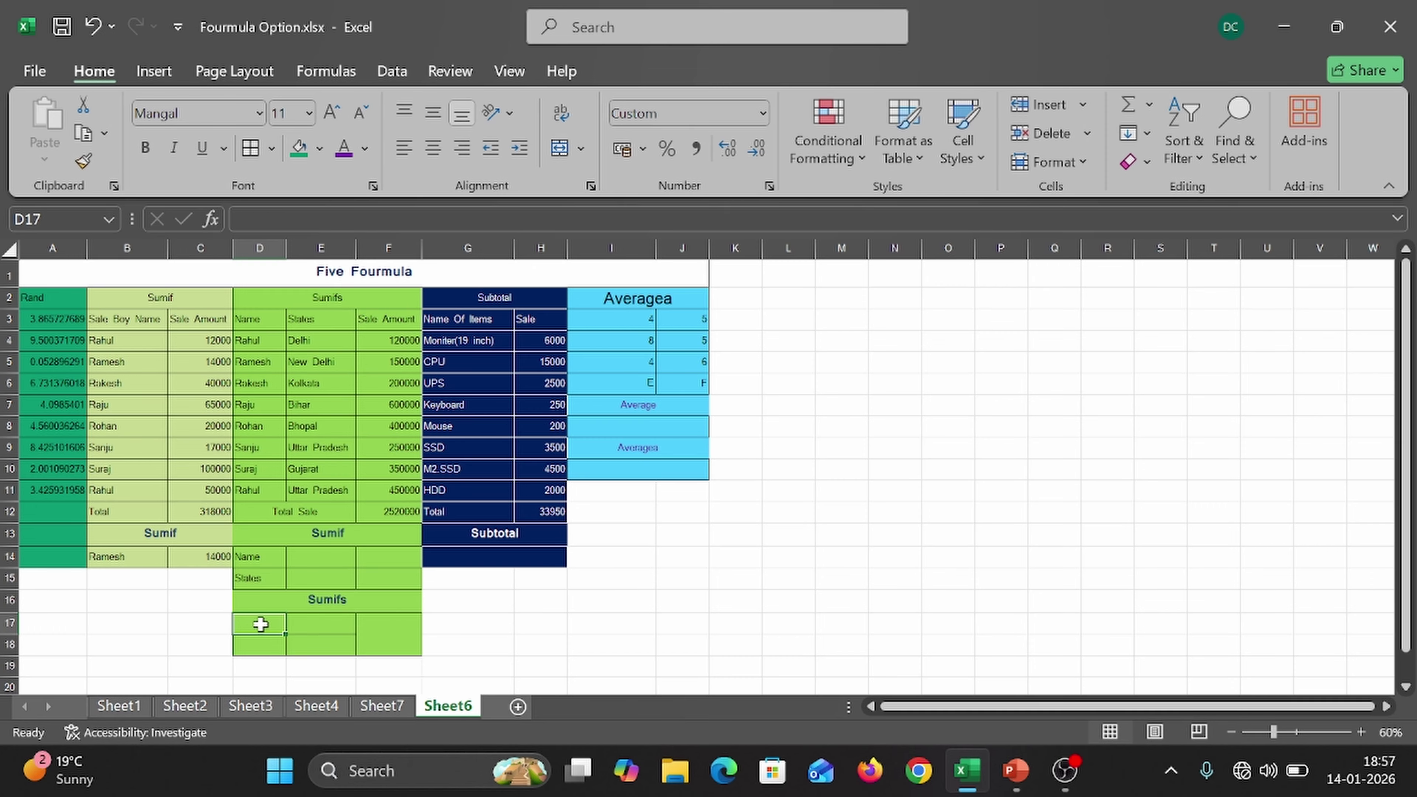
click(268, 556)
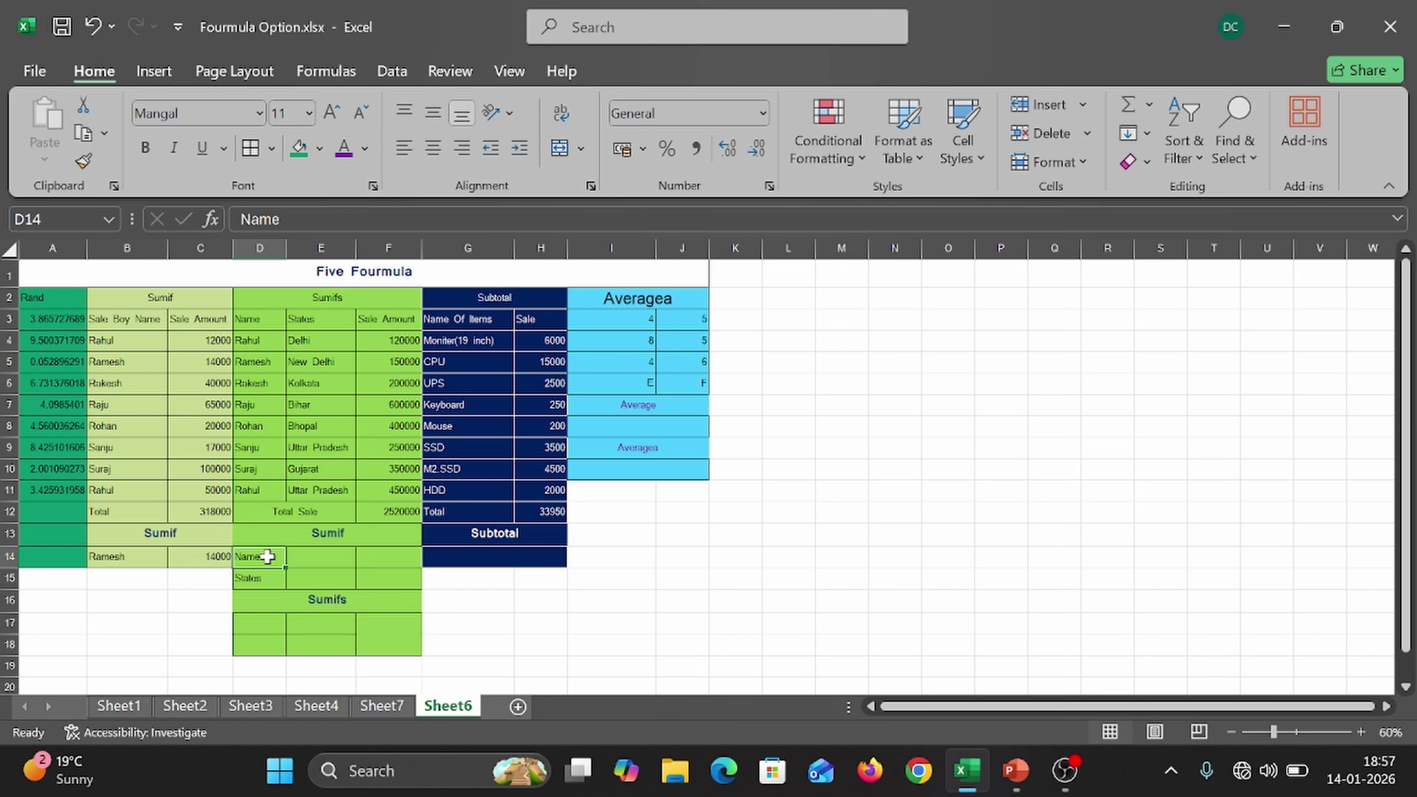
drag(268, 557, 262, 579)
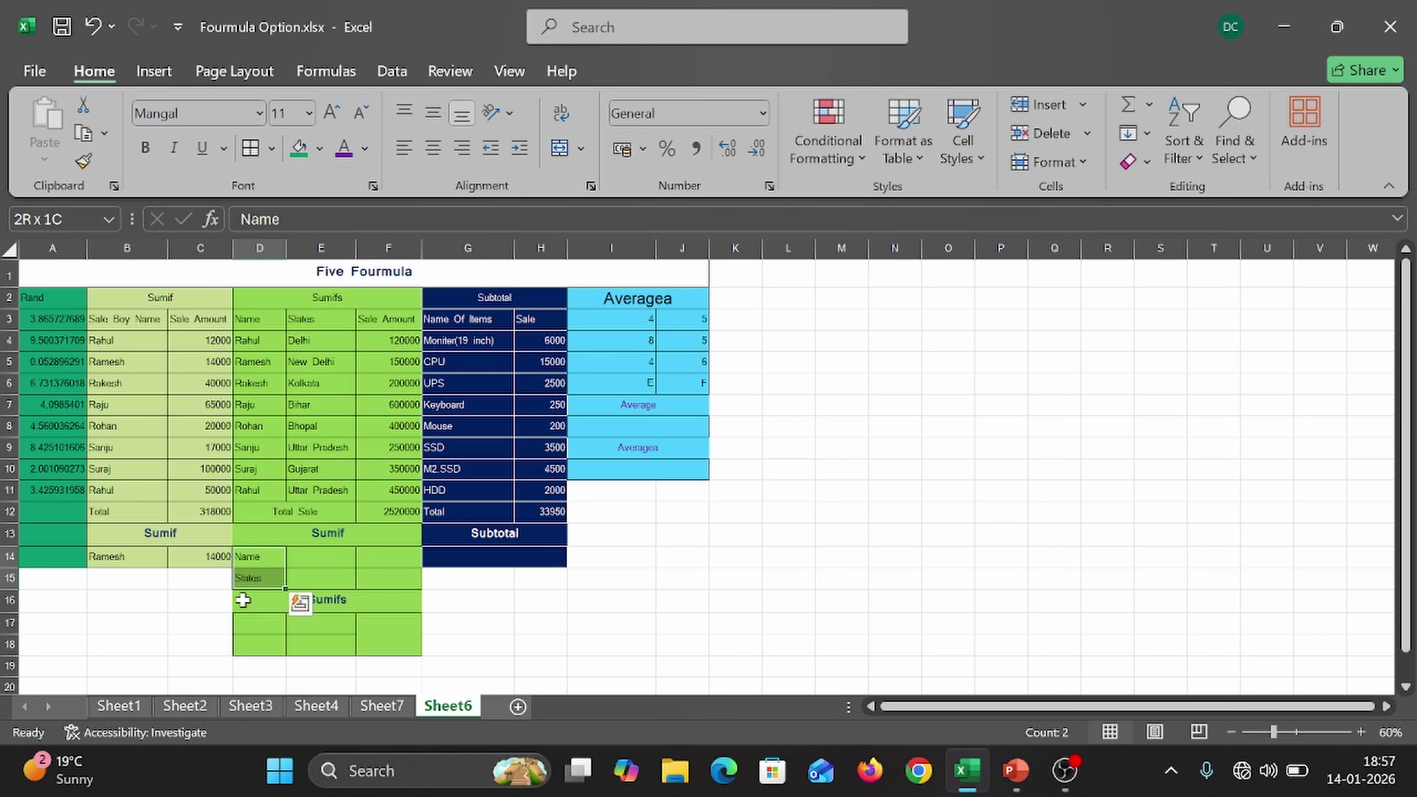
click(197, 600)
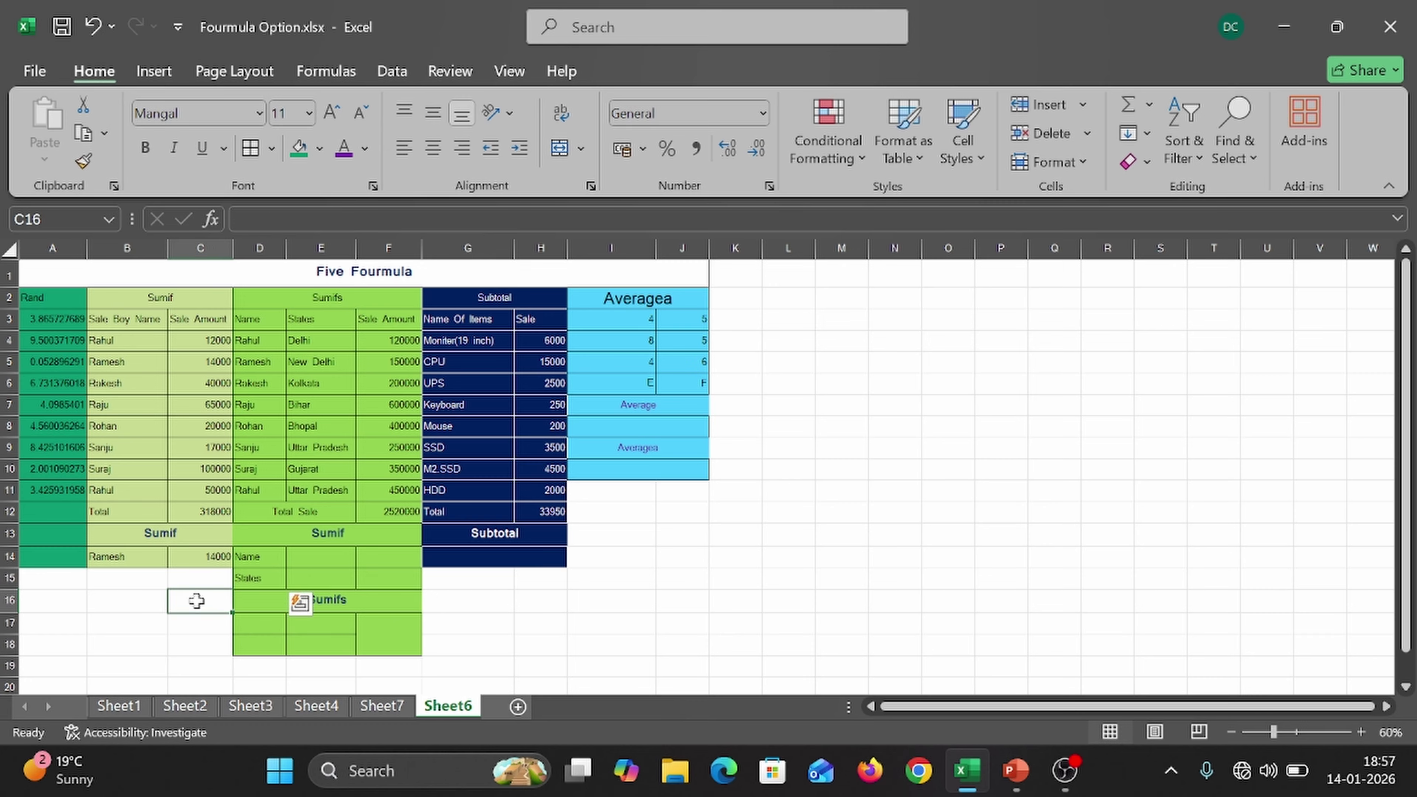
- Apply a custom number format starting with @* to the labels in D14:D15, placing a colon at each cell's right edge
click(256, 560)
key(shift+Down)
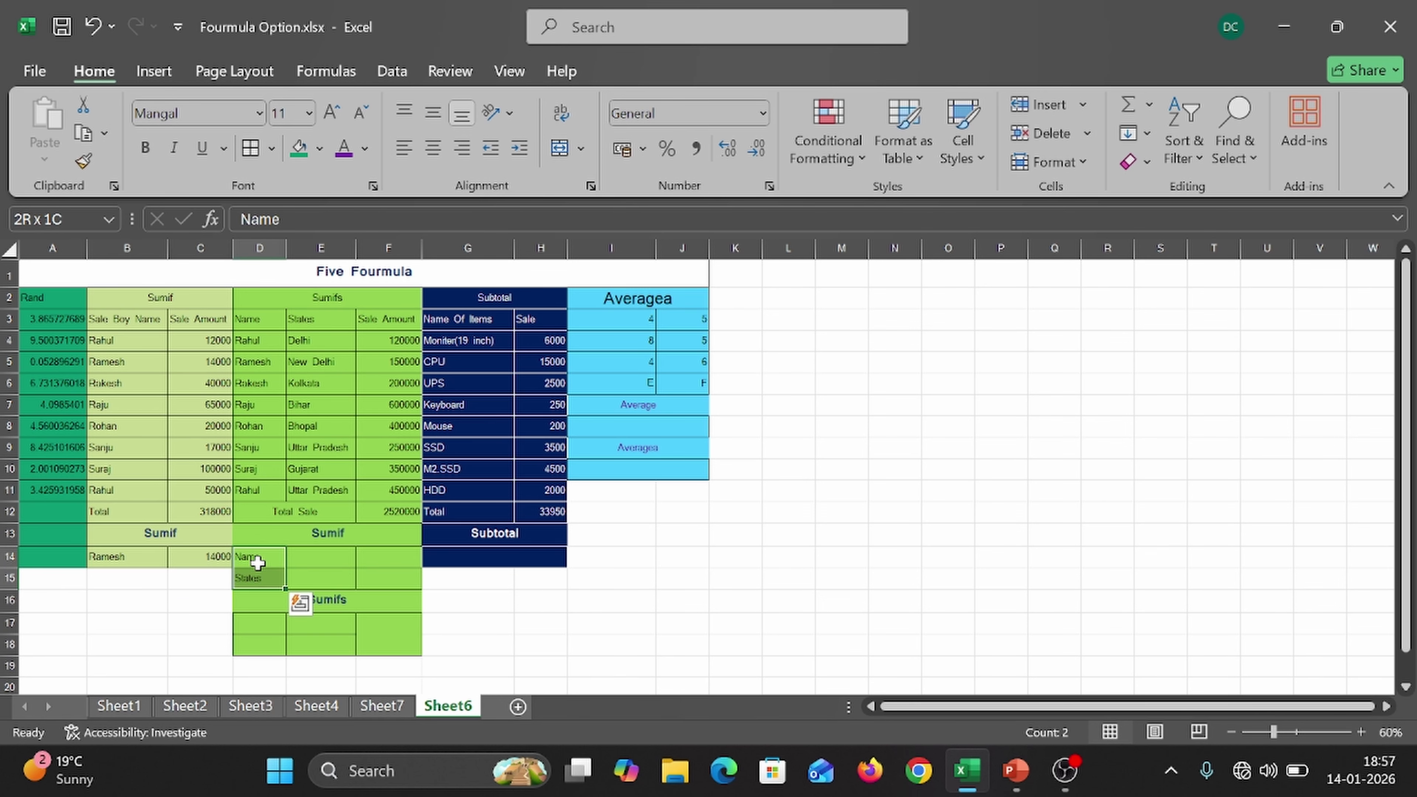
key(ctrl+1)
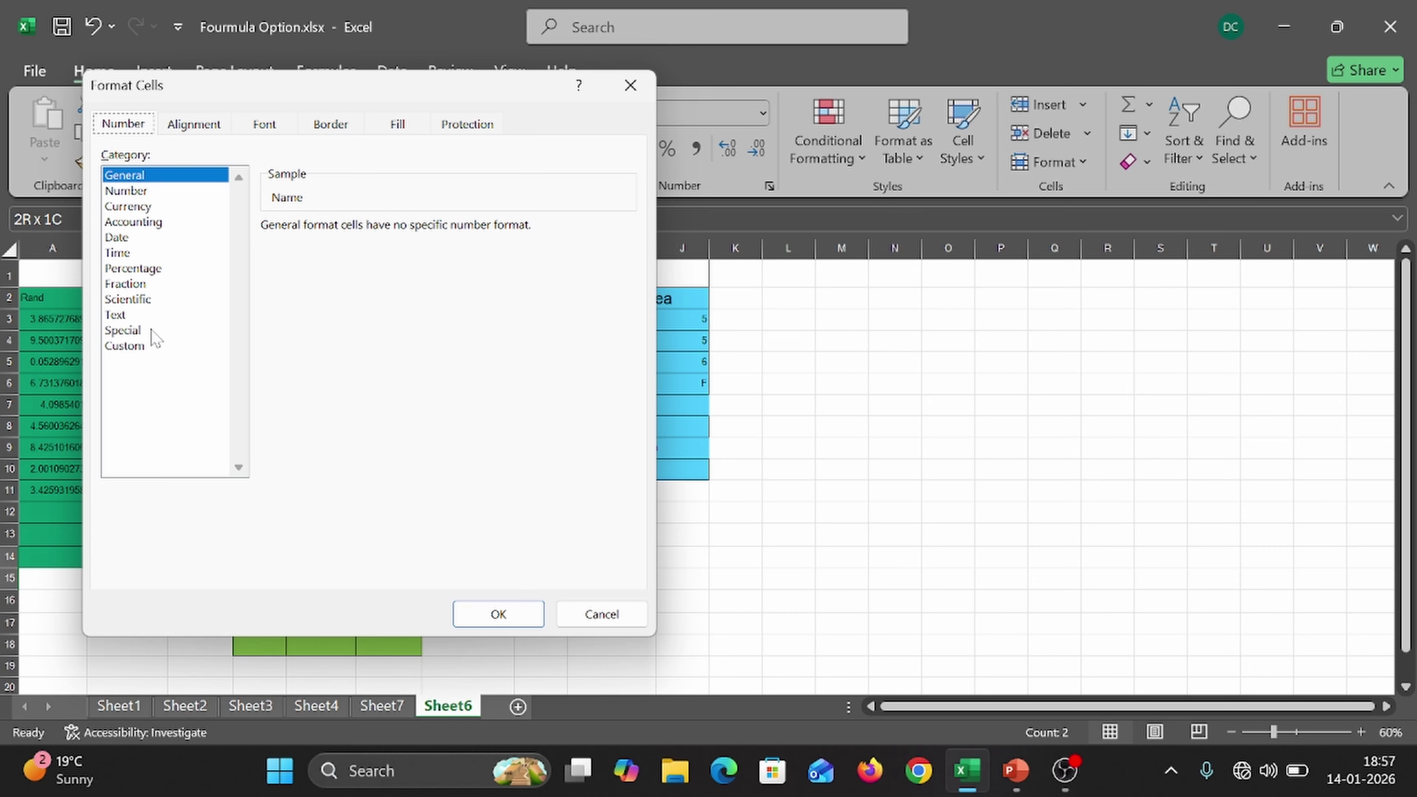
click(140, 346)
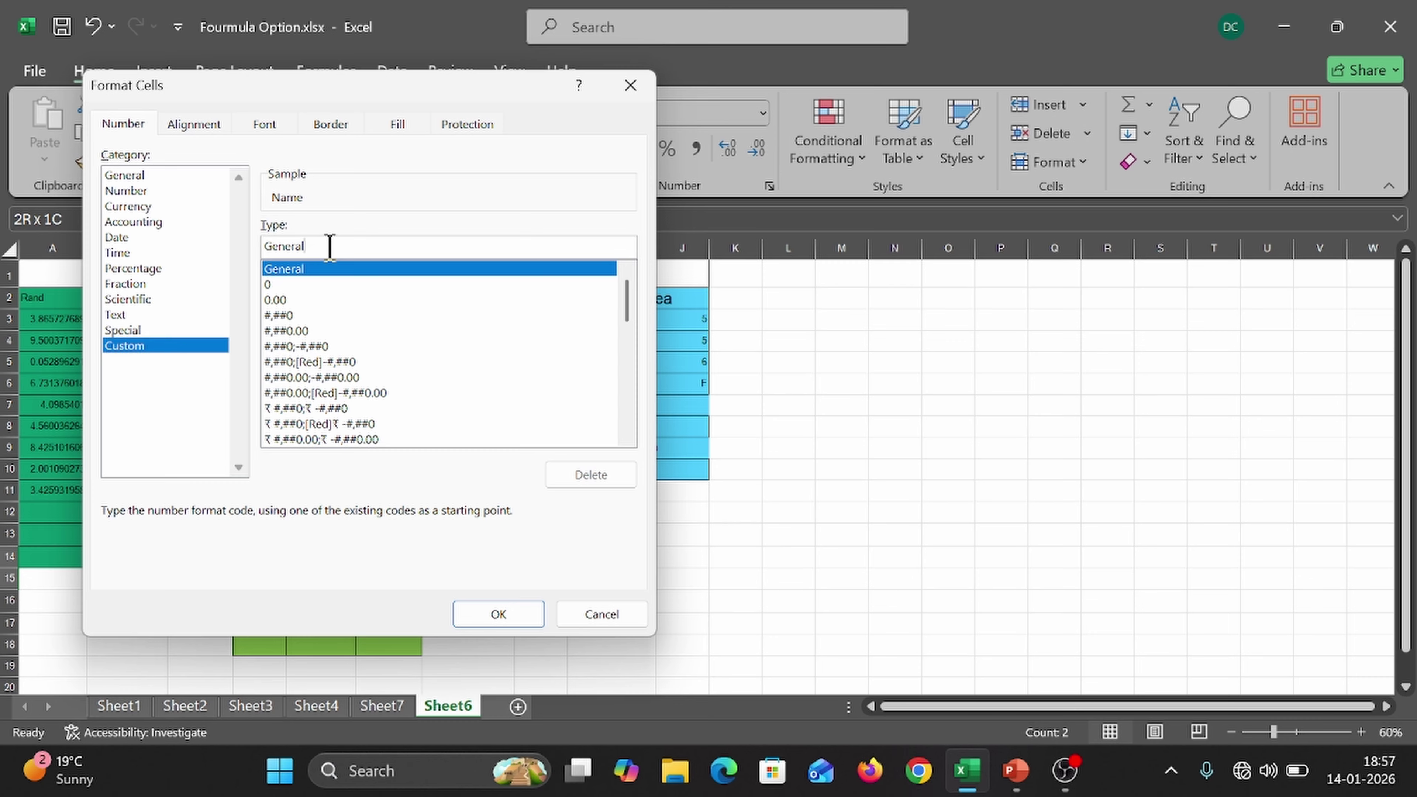
drag(329, 246, 240, 252)
text(@)
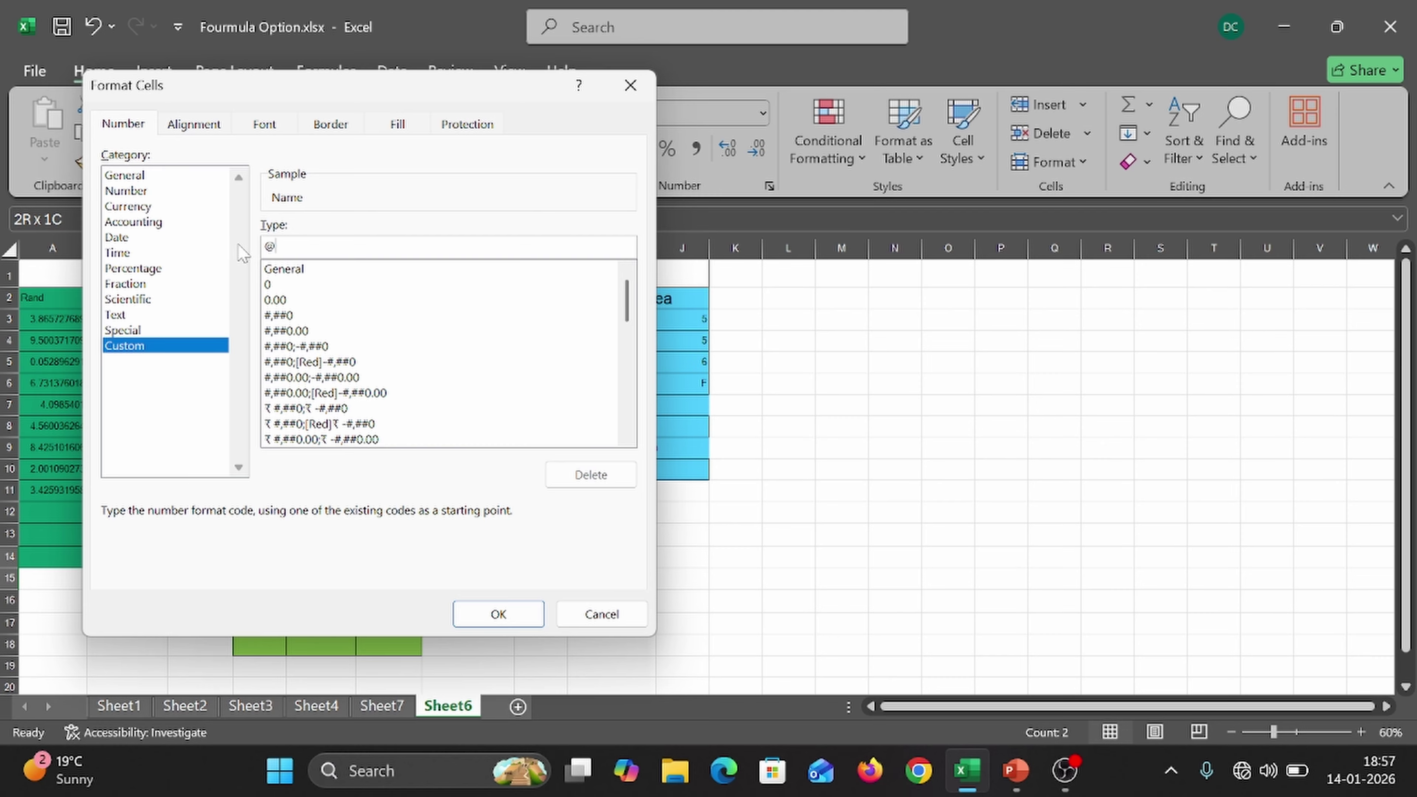
text(*)
click(467, 607)
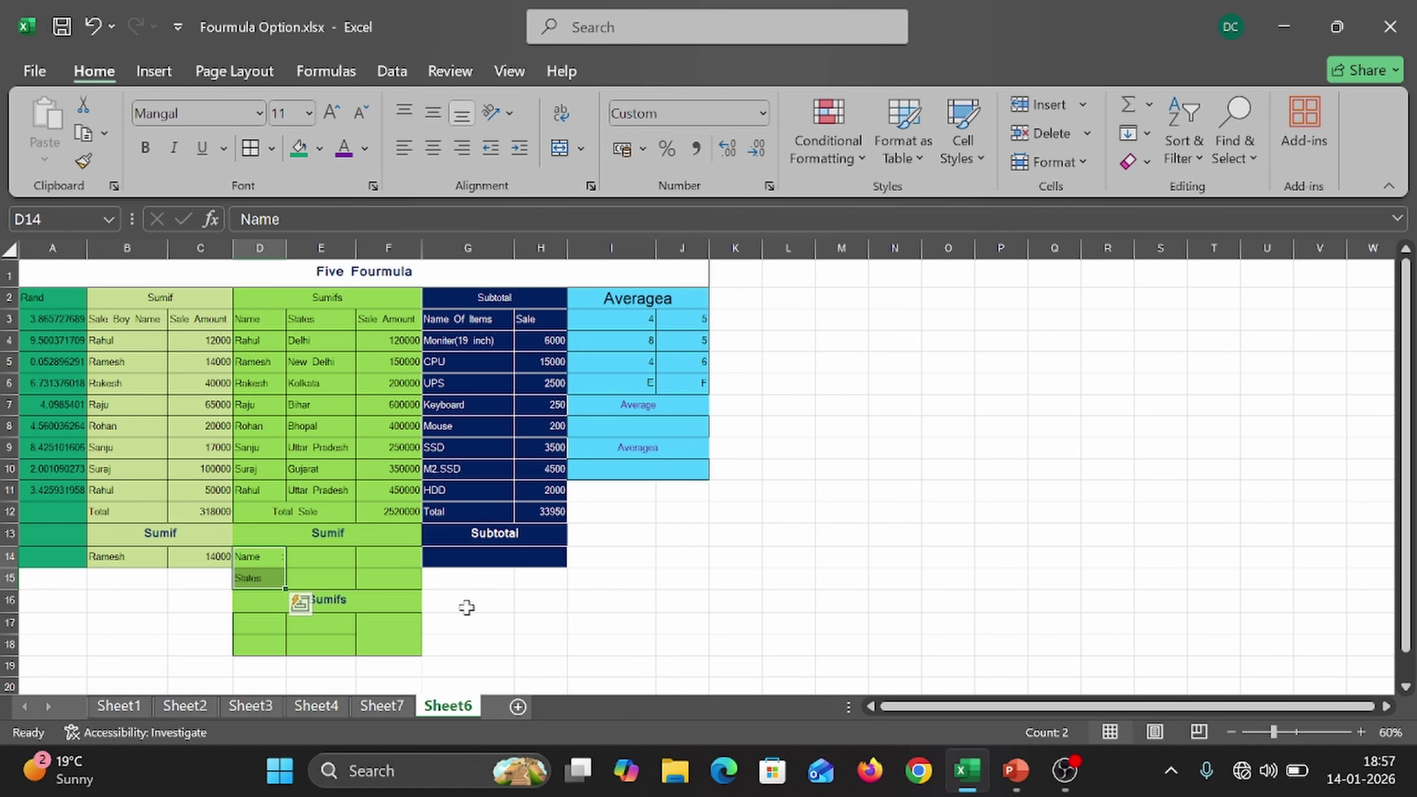
click(322, 557)
scroll(354, 533, up, 3)
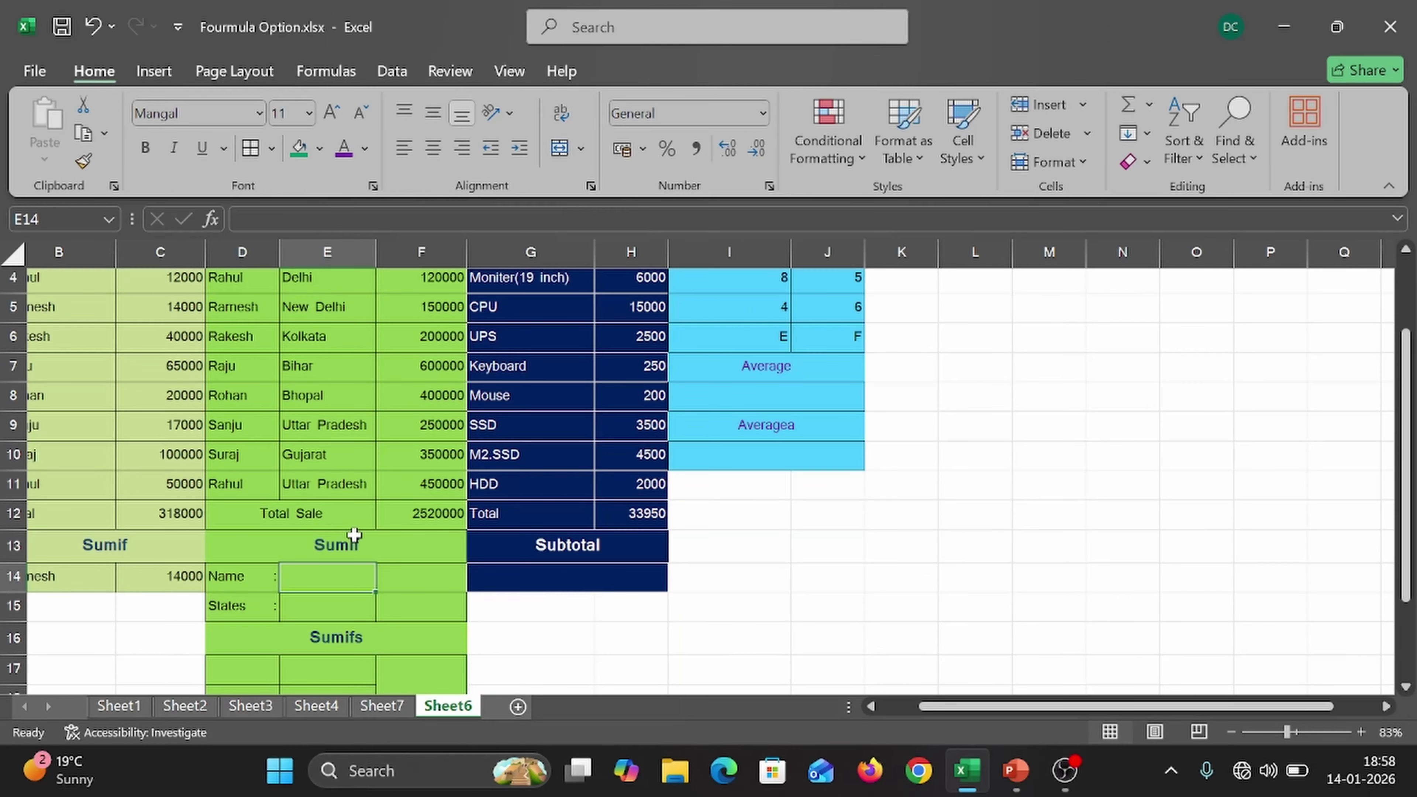
scroll(311, 590, down, 3)
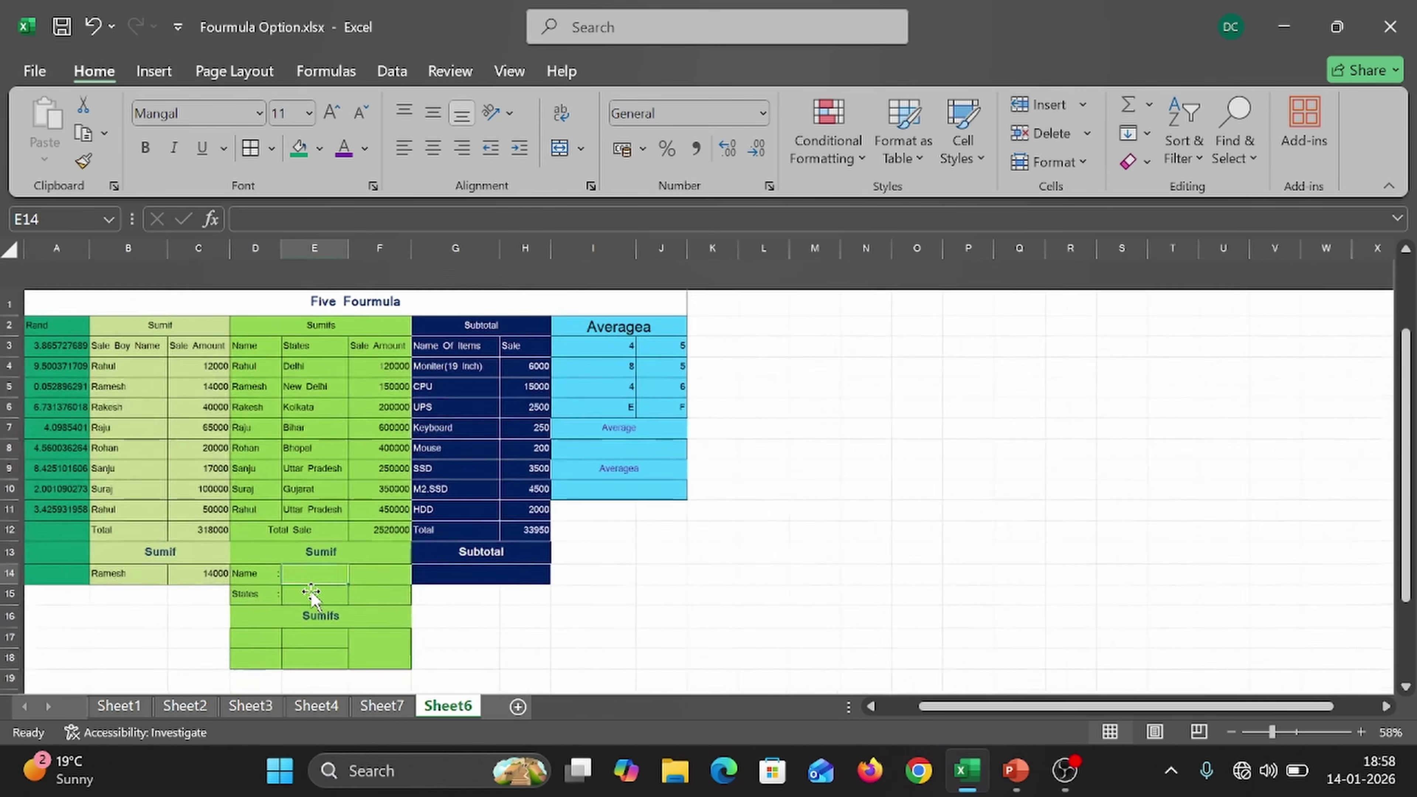
scroll(310, 590, down, 1)
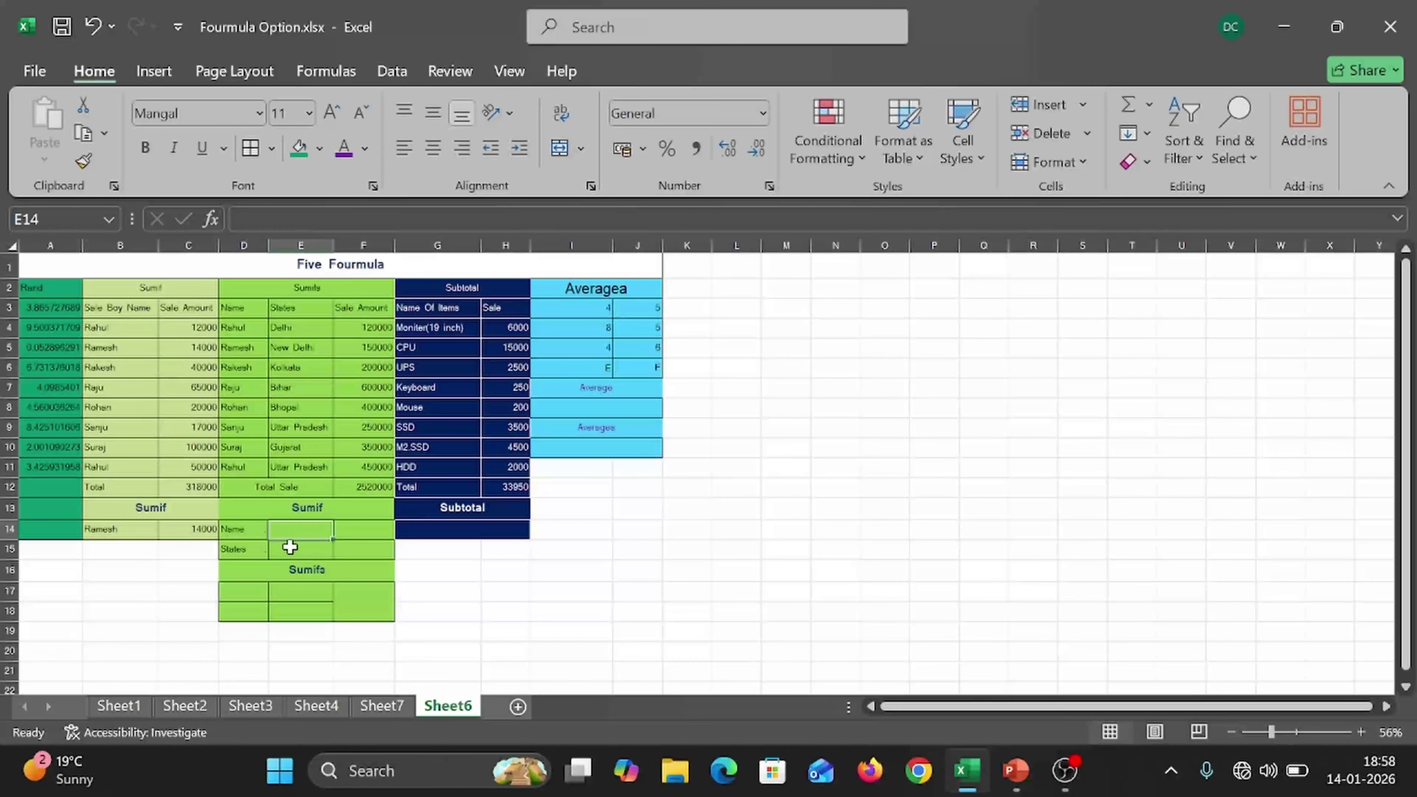
scroll(313, 527, up, 1)
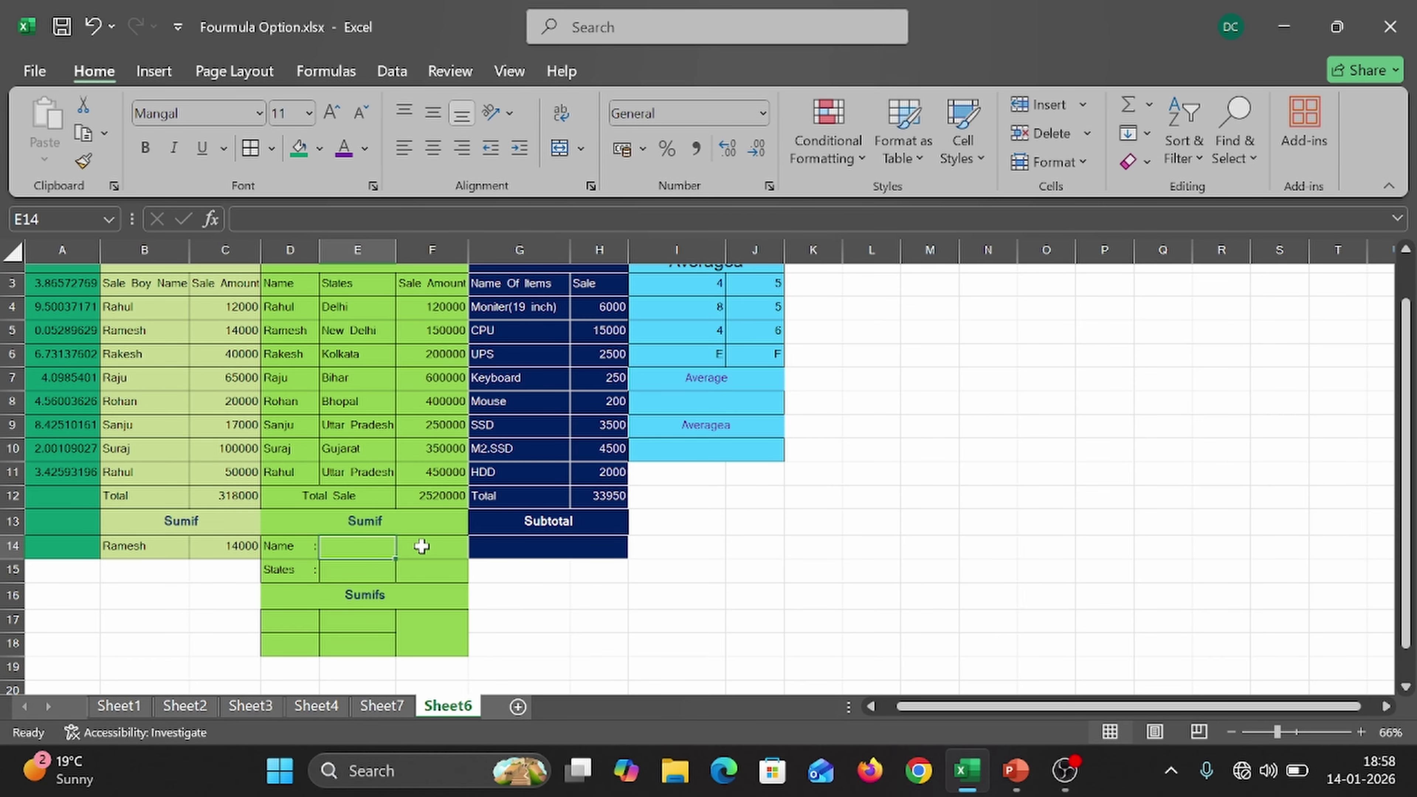
key(Right)
key(Right)
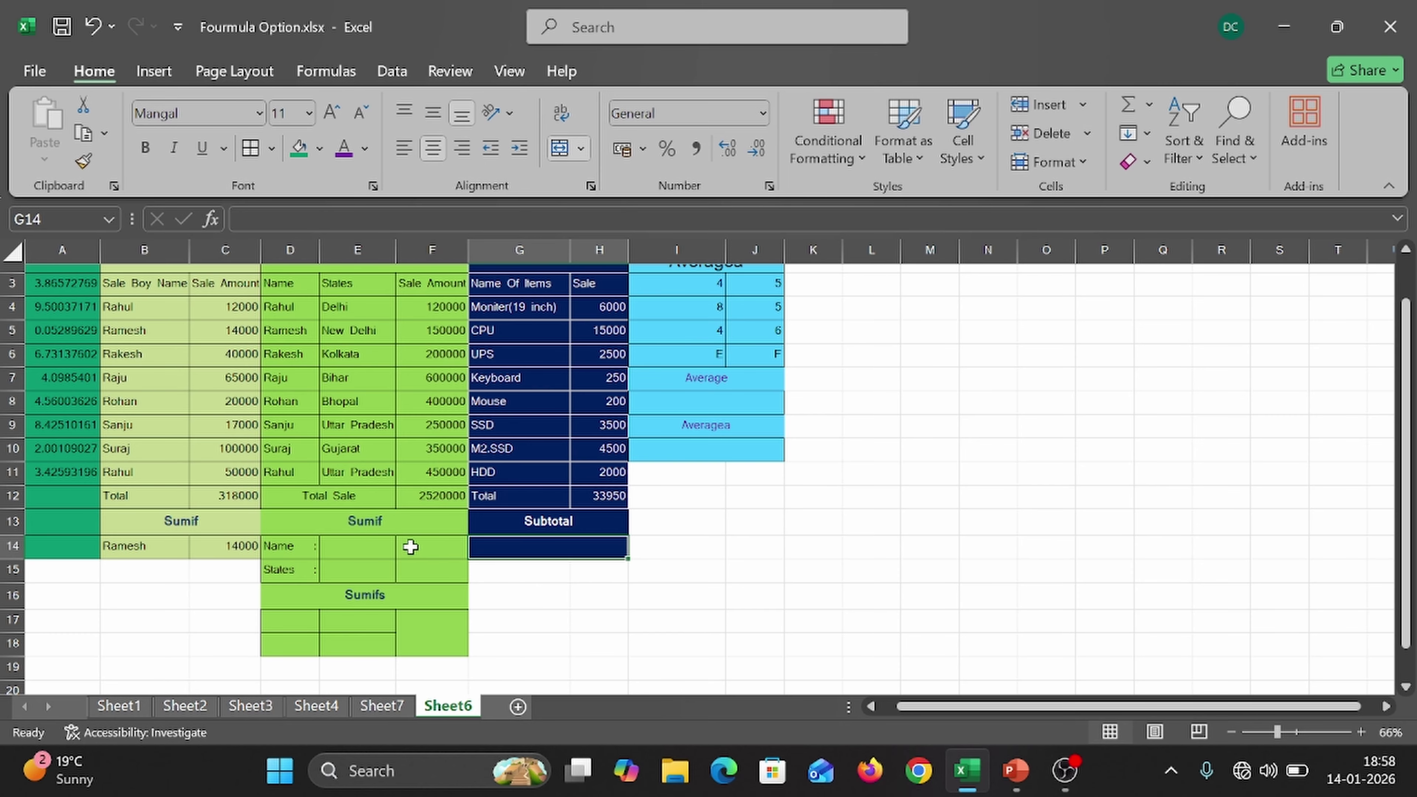
drag(468, 549, 422, 547)
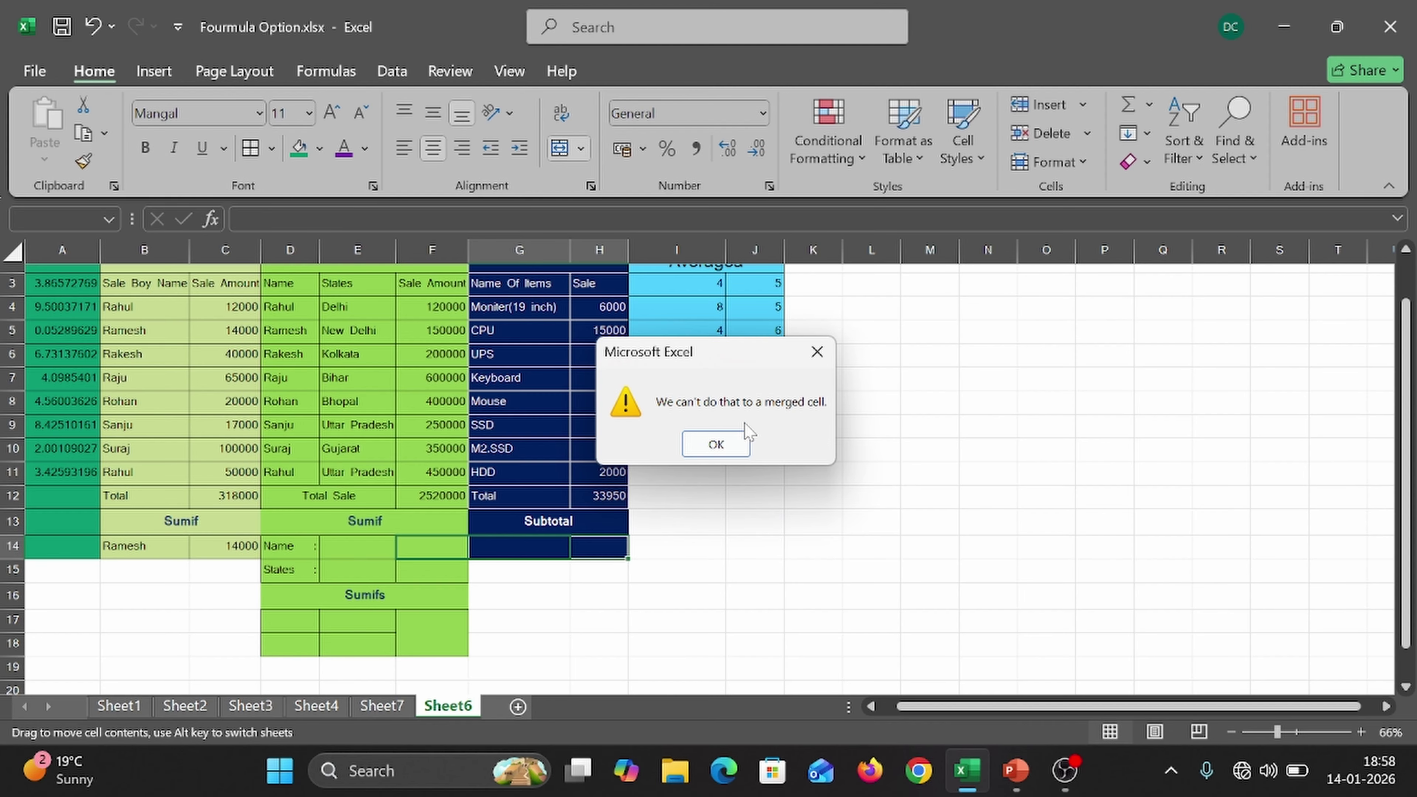
click(818, 346)
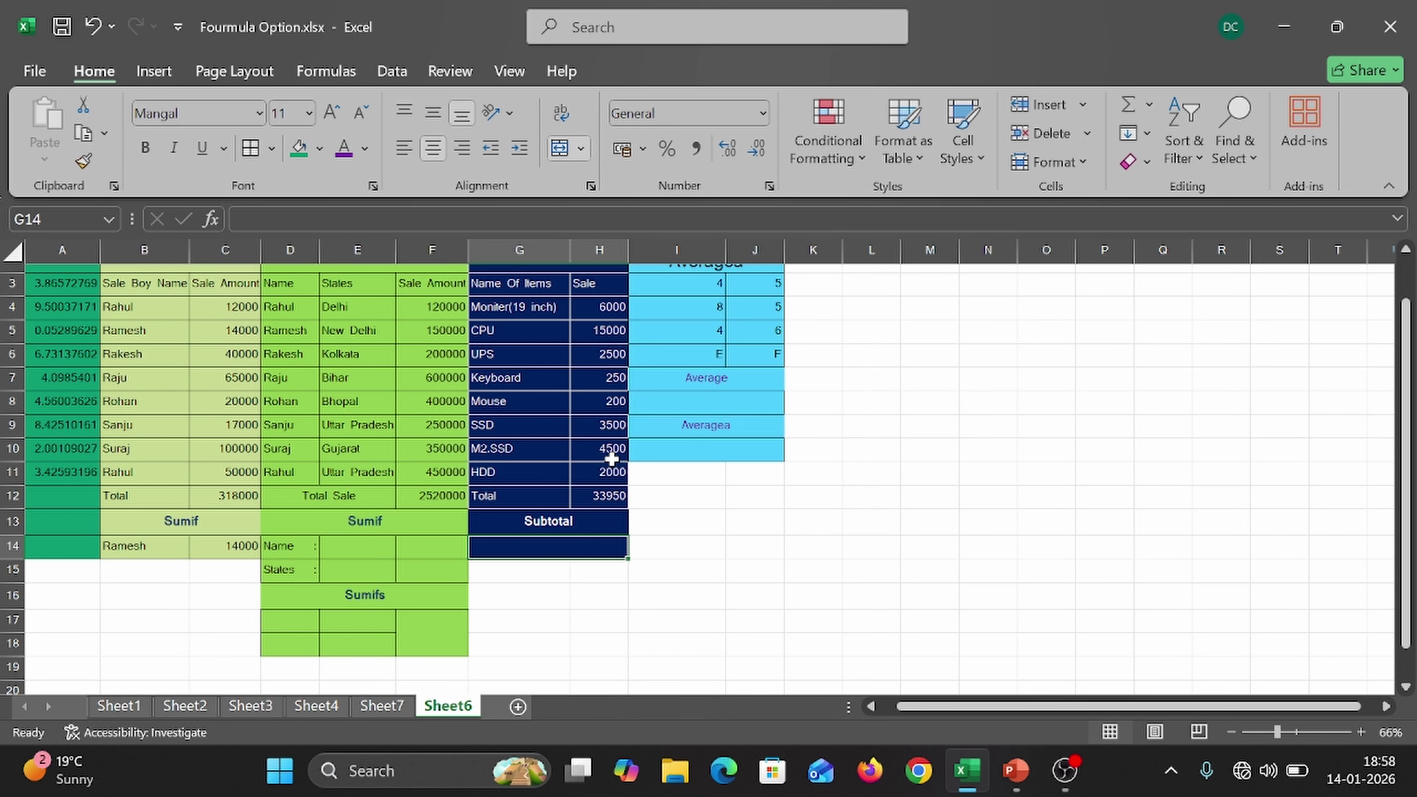
- Start a SUMIF formula in F14, beside the empty Name criterion cell
click(427, 547)
key(Right)
key(Left)
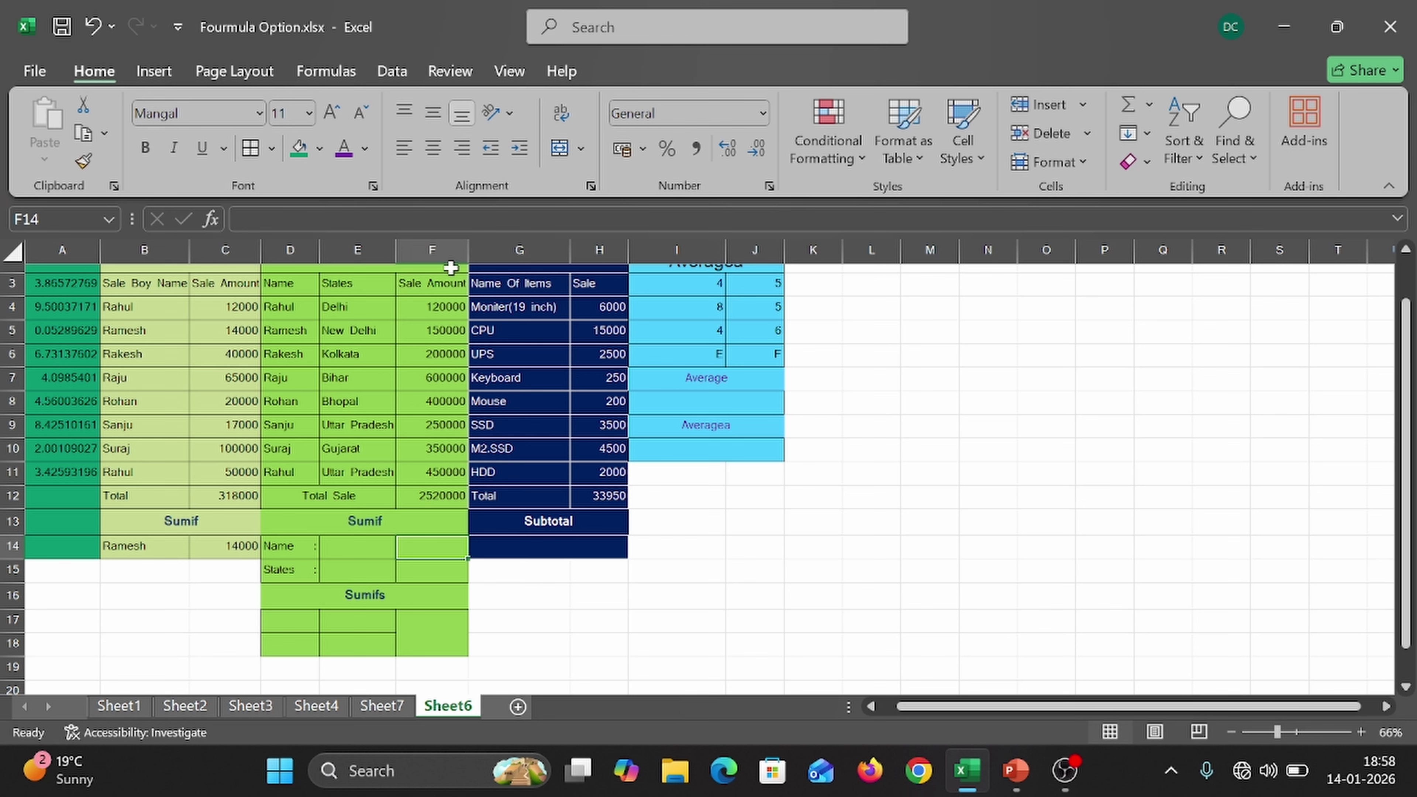
click(360, 222)
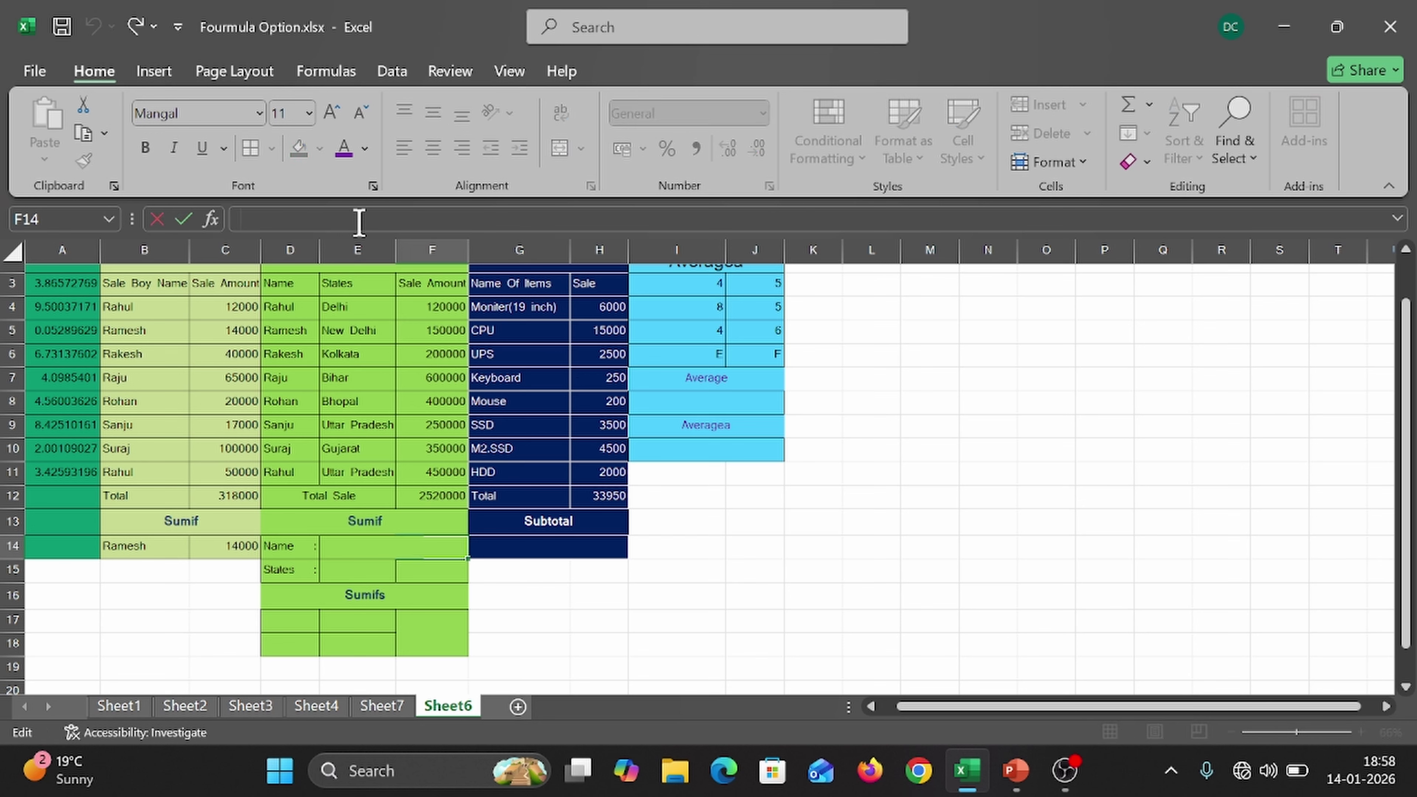
text(=)
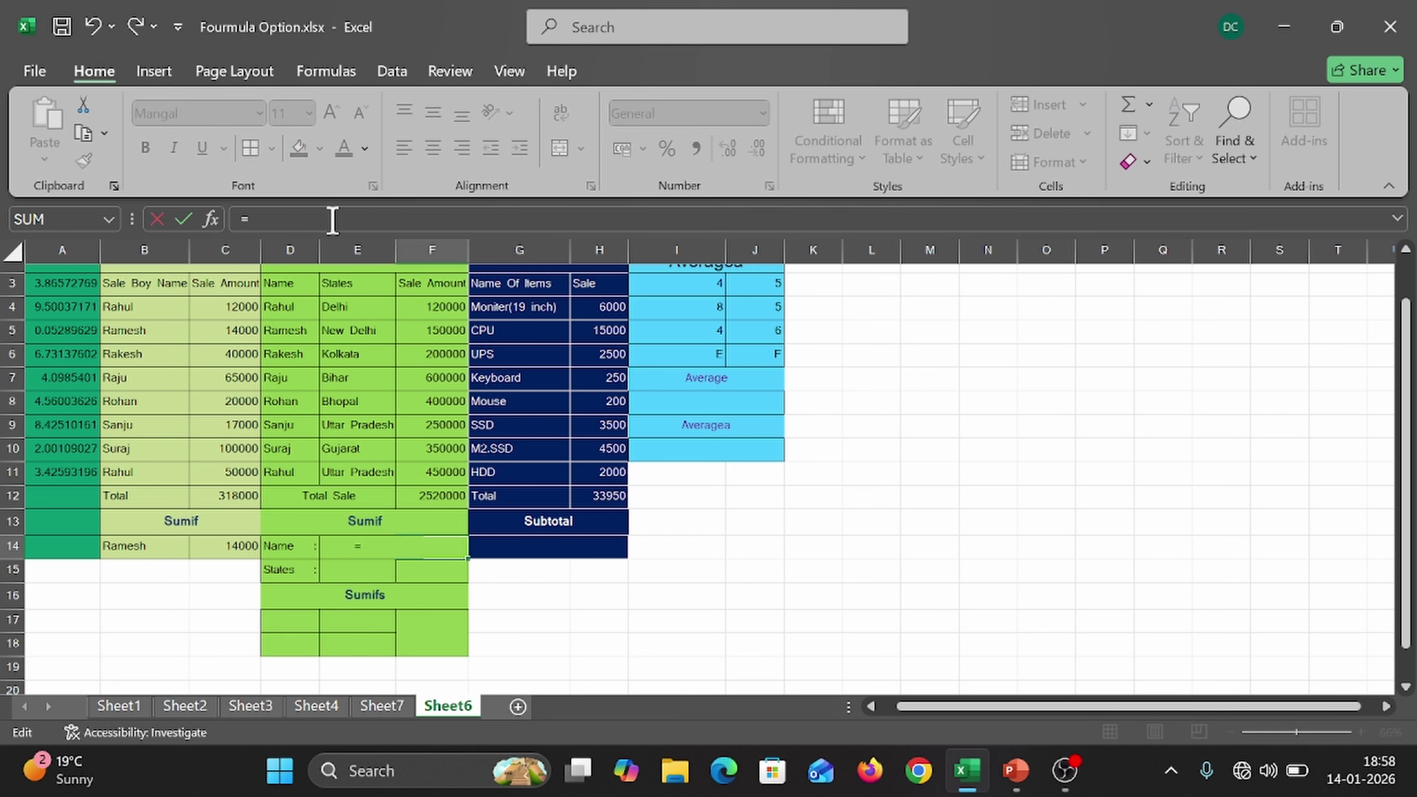
text(sumif)
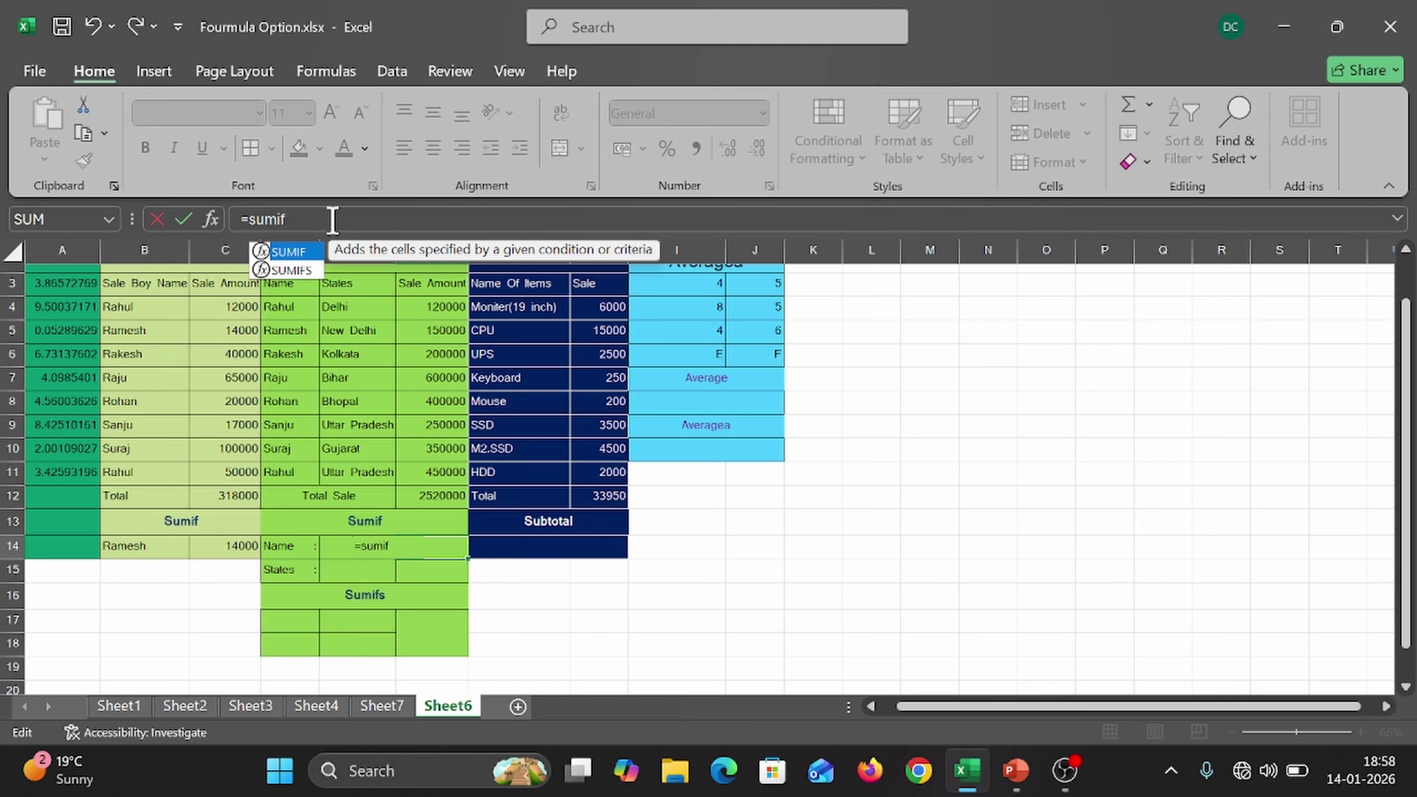
key(BackSpace)
key(BackSpace)
key(BackSpace)
key(BackSpace)
key(BackSpace)
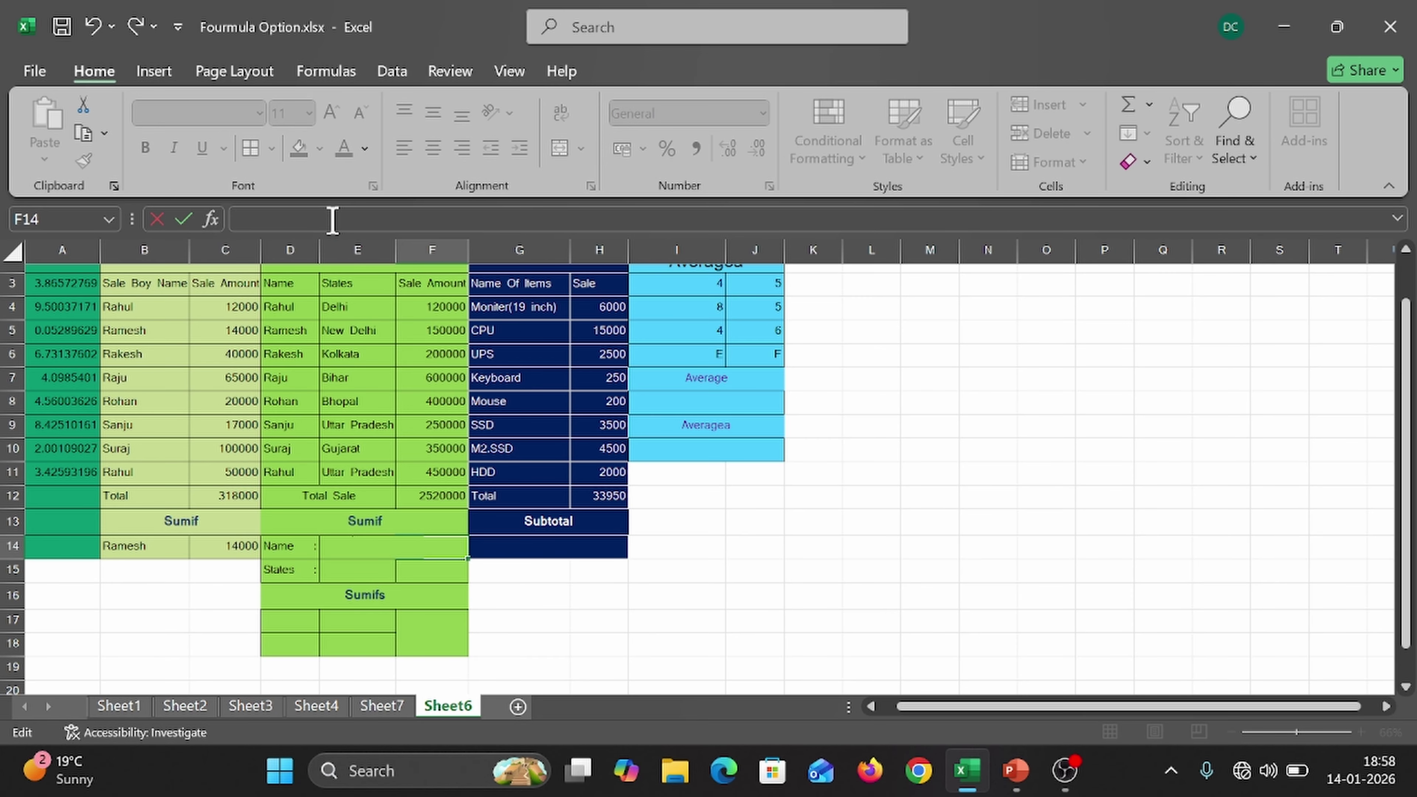
text(s=s)
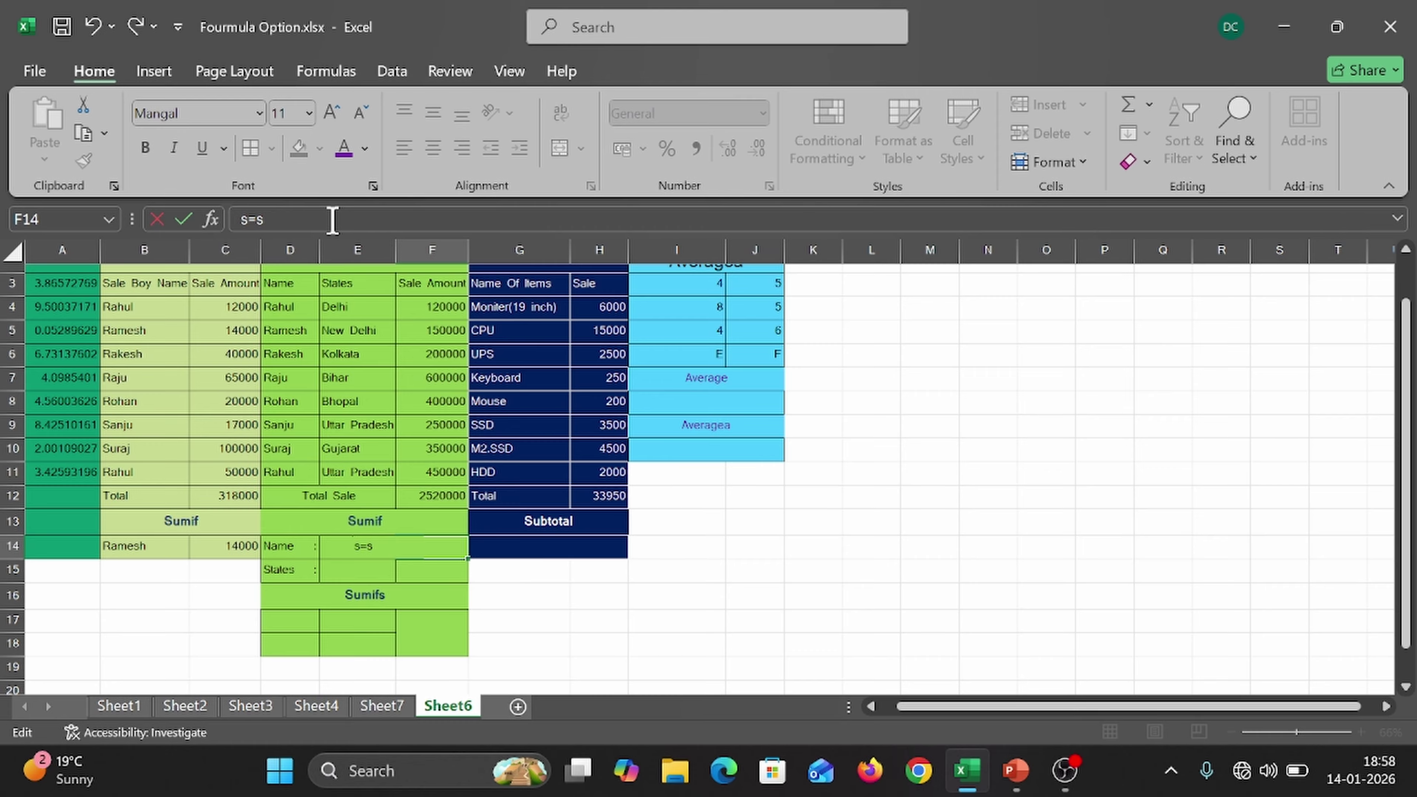
text(u=si)
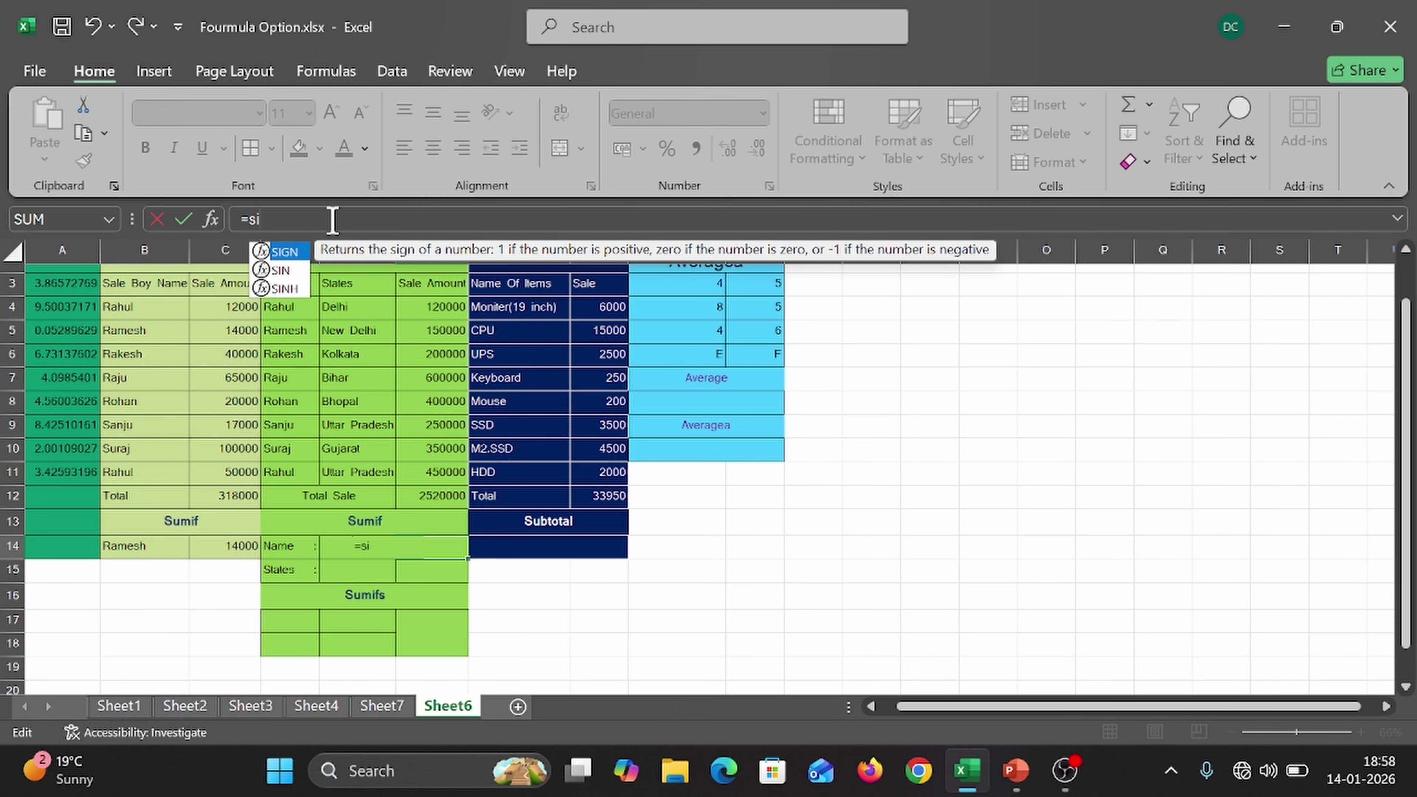
key(BackSpace)
text(umif)
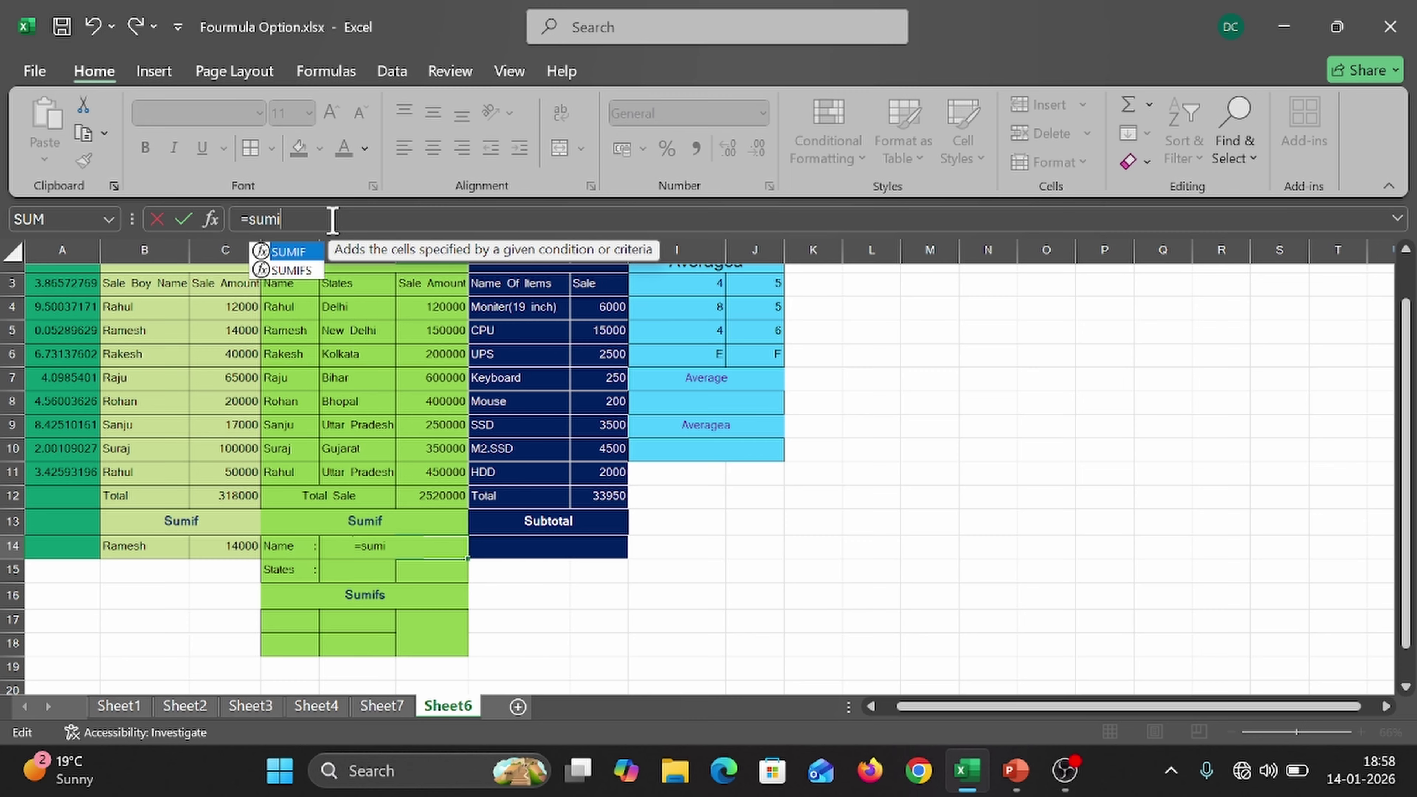
text(()
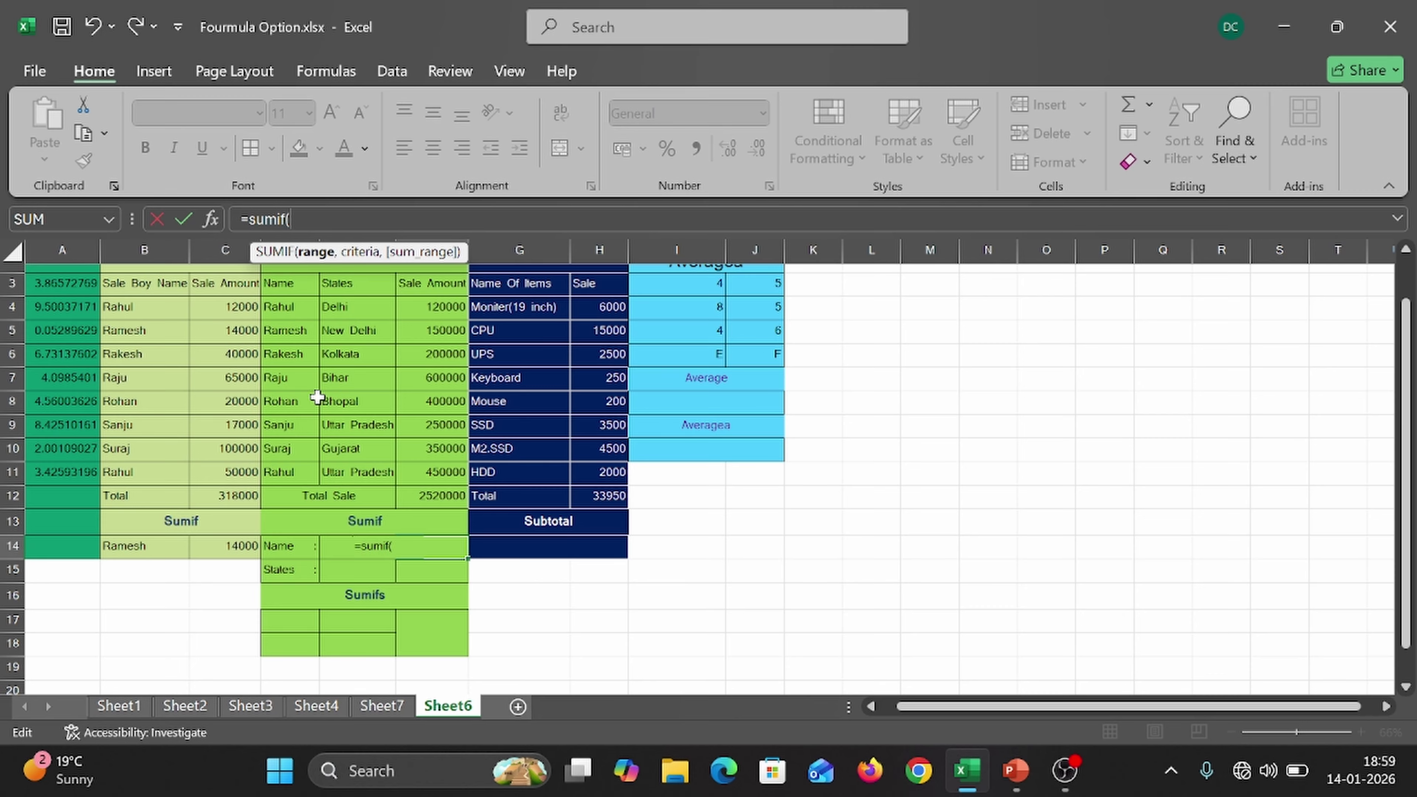
mouse_move(281, 304)
mouse_down()
mouse_move(277, 377)
mouse_move(288, 305)
mouse_up()
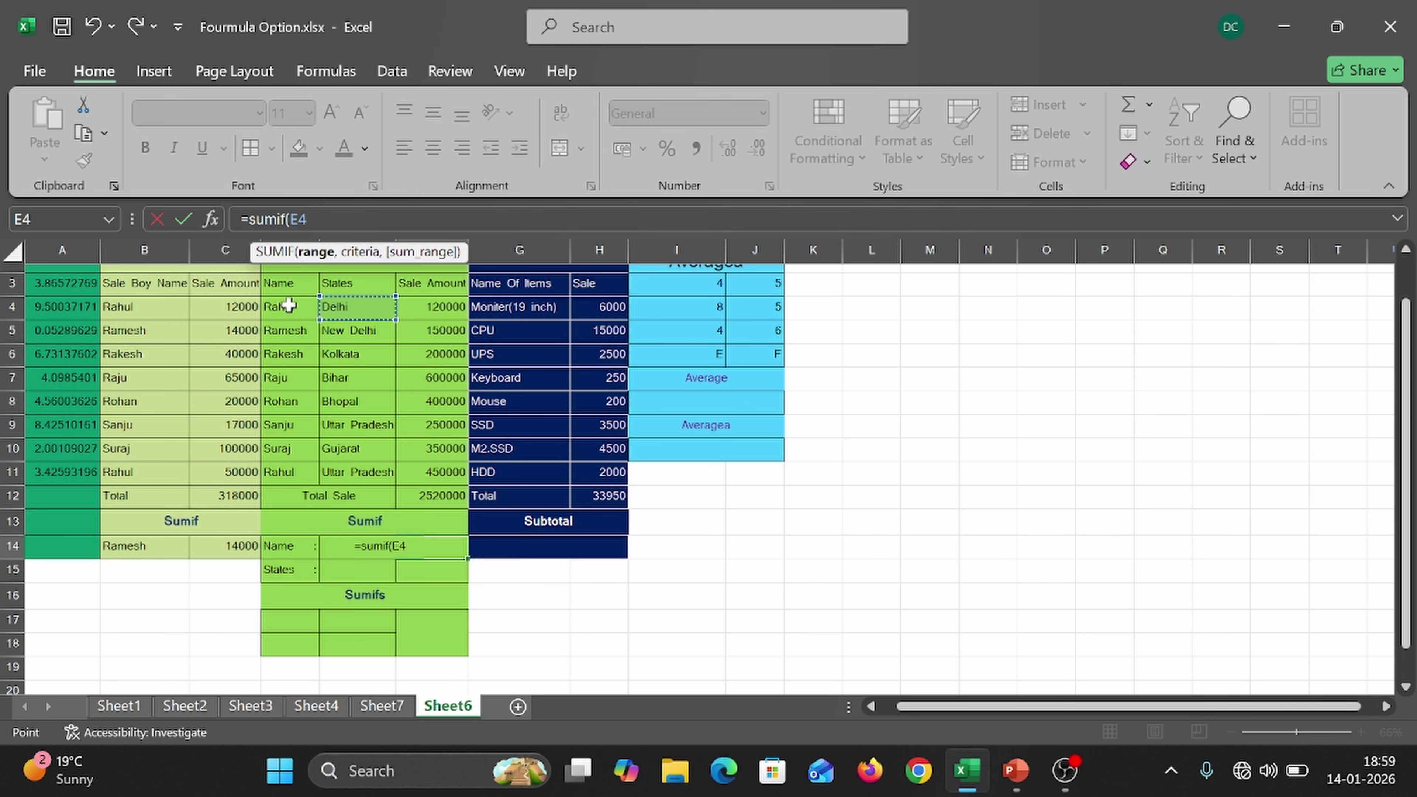
key(BackSpace)
key(BackSpace)
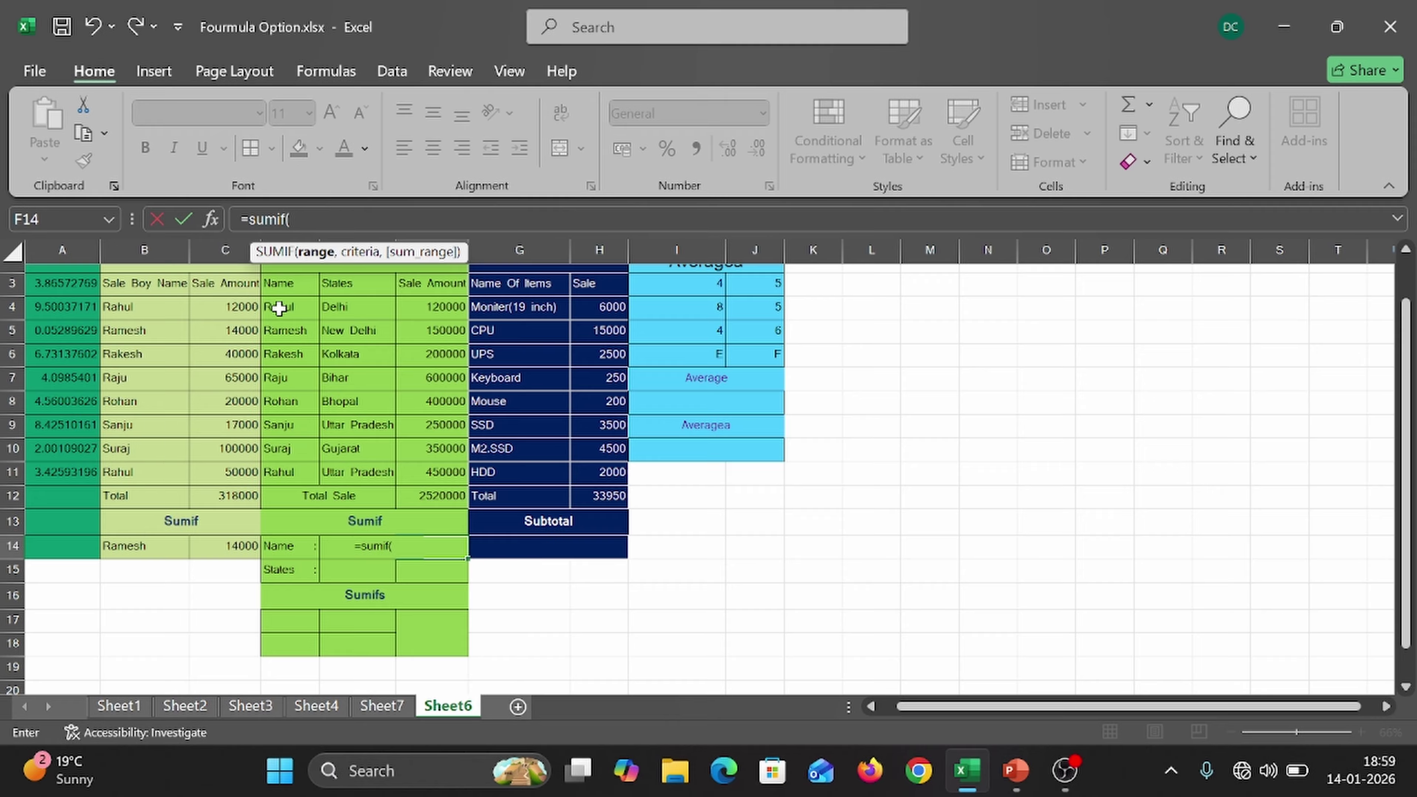
click(281, 307)
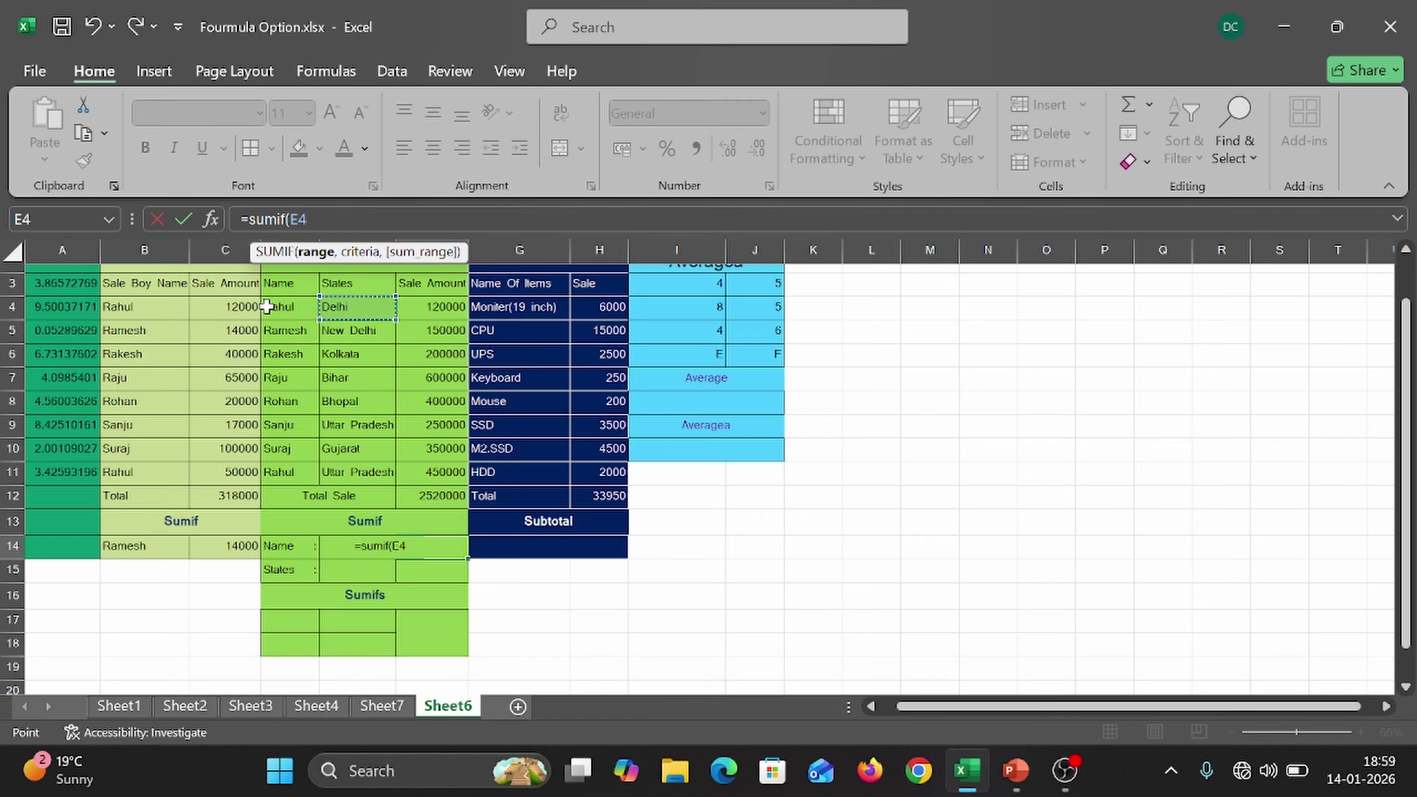
key(BackSpace)
key(BackSpace)
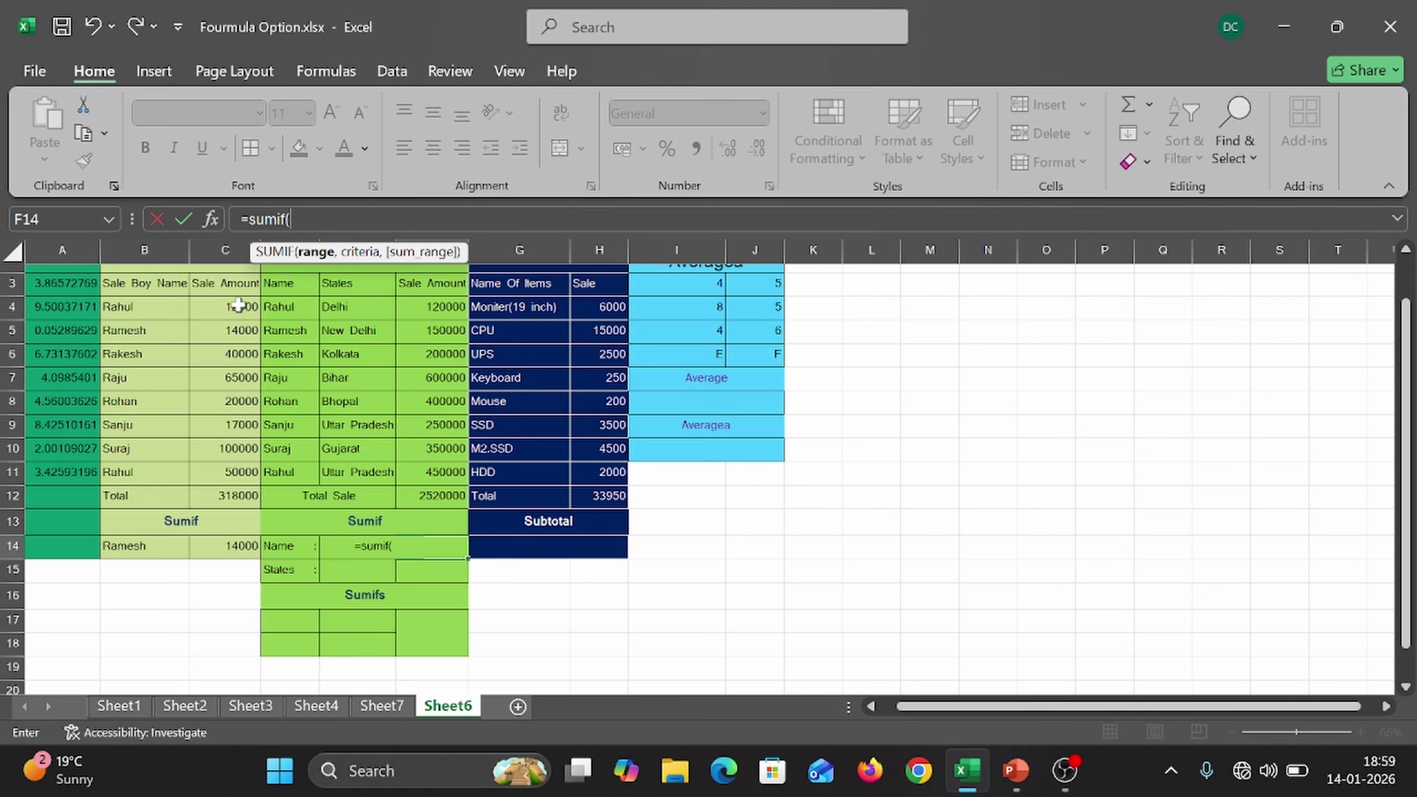
- Complete the SUMIF formula in F14 with range D4:D11, criterion E14 and sum range F4:F11
drag(267, 305, 267, 465)
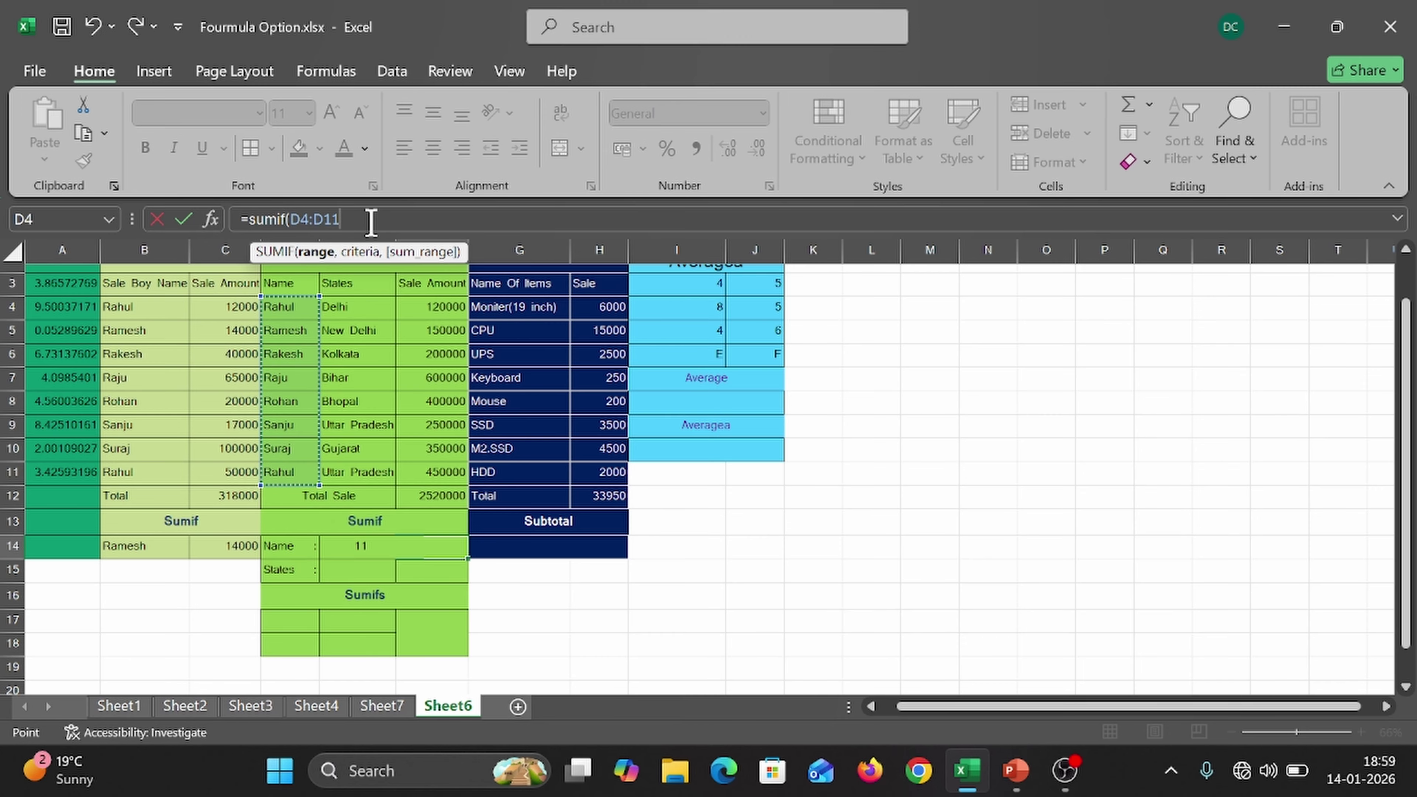
text(,)
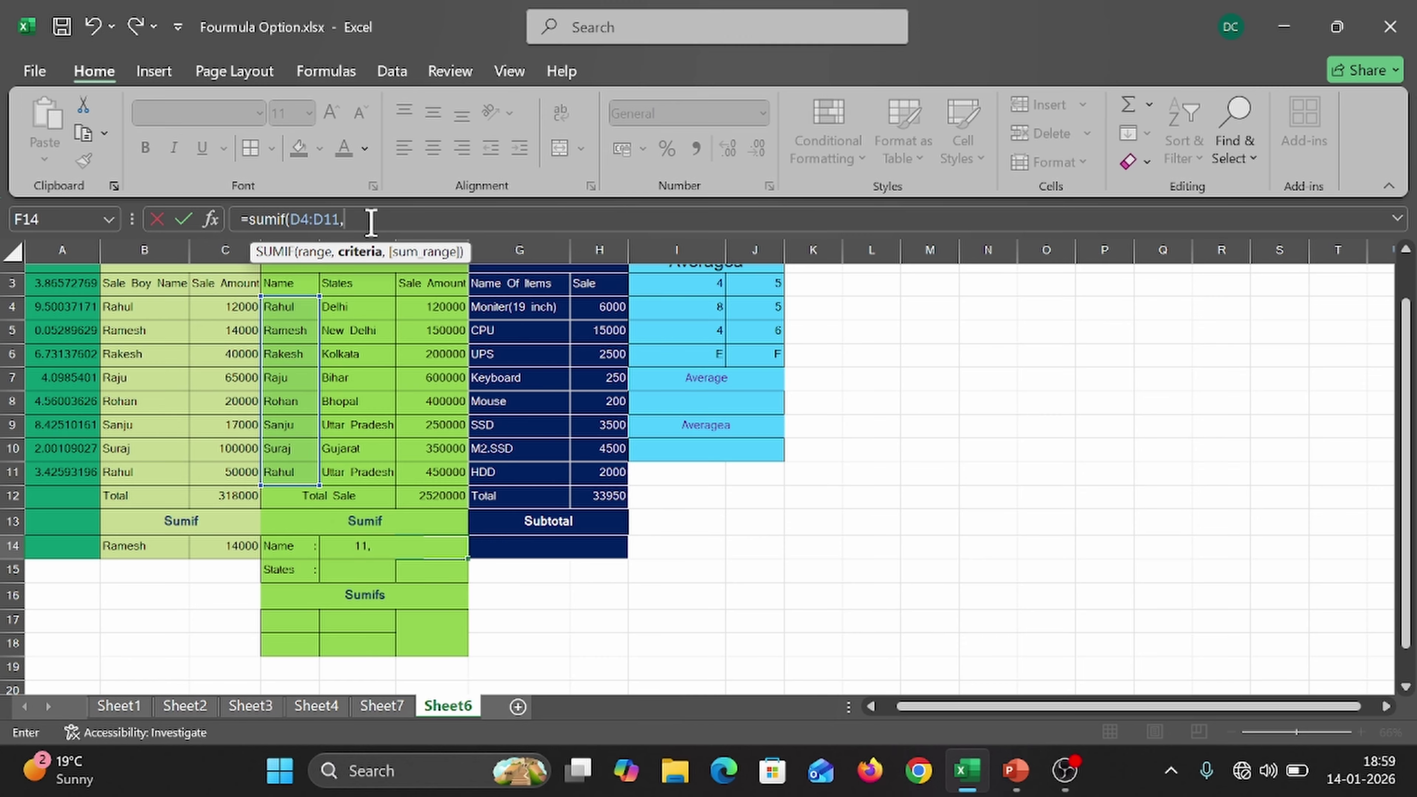
click(323, 548)
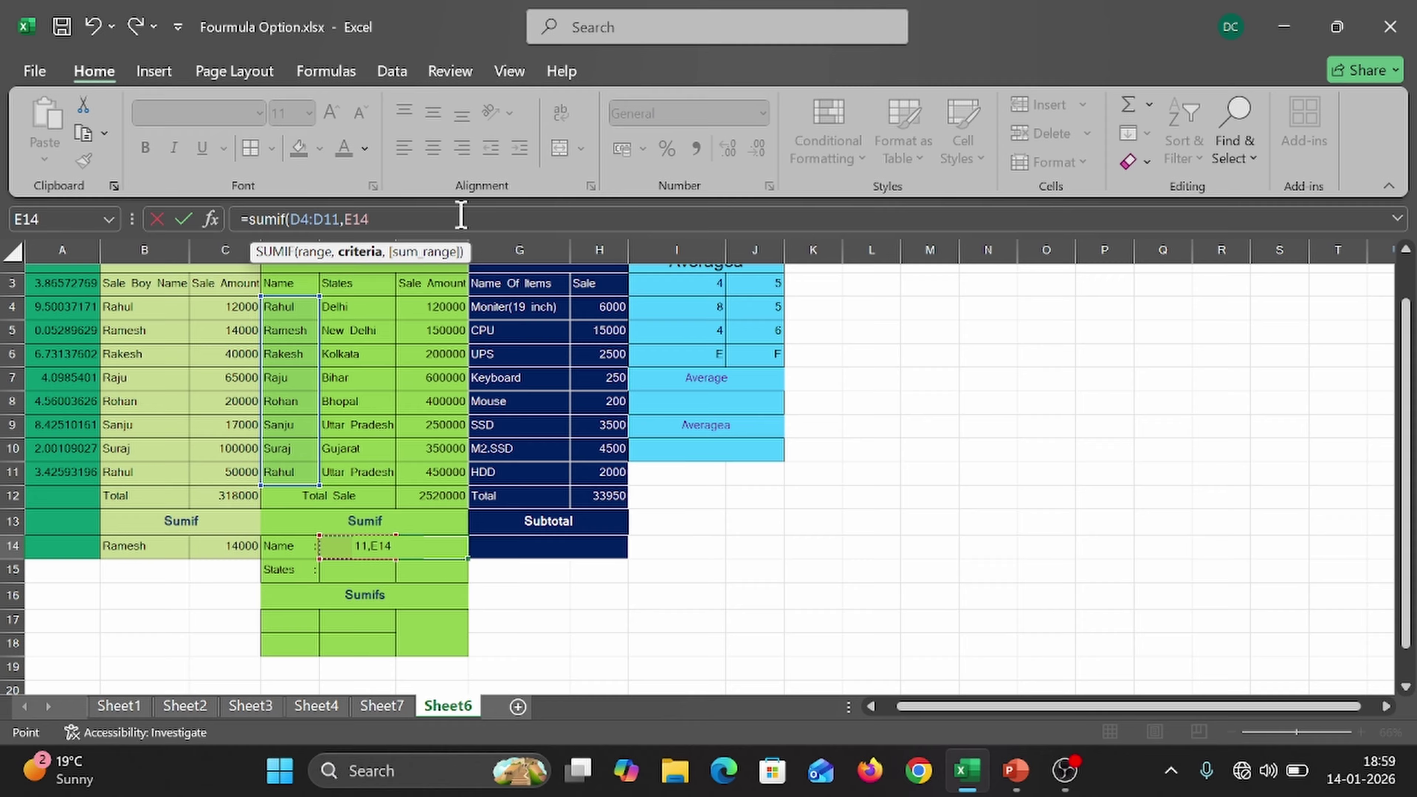
text(,)
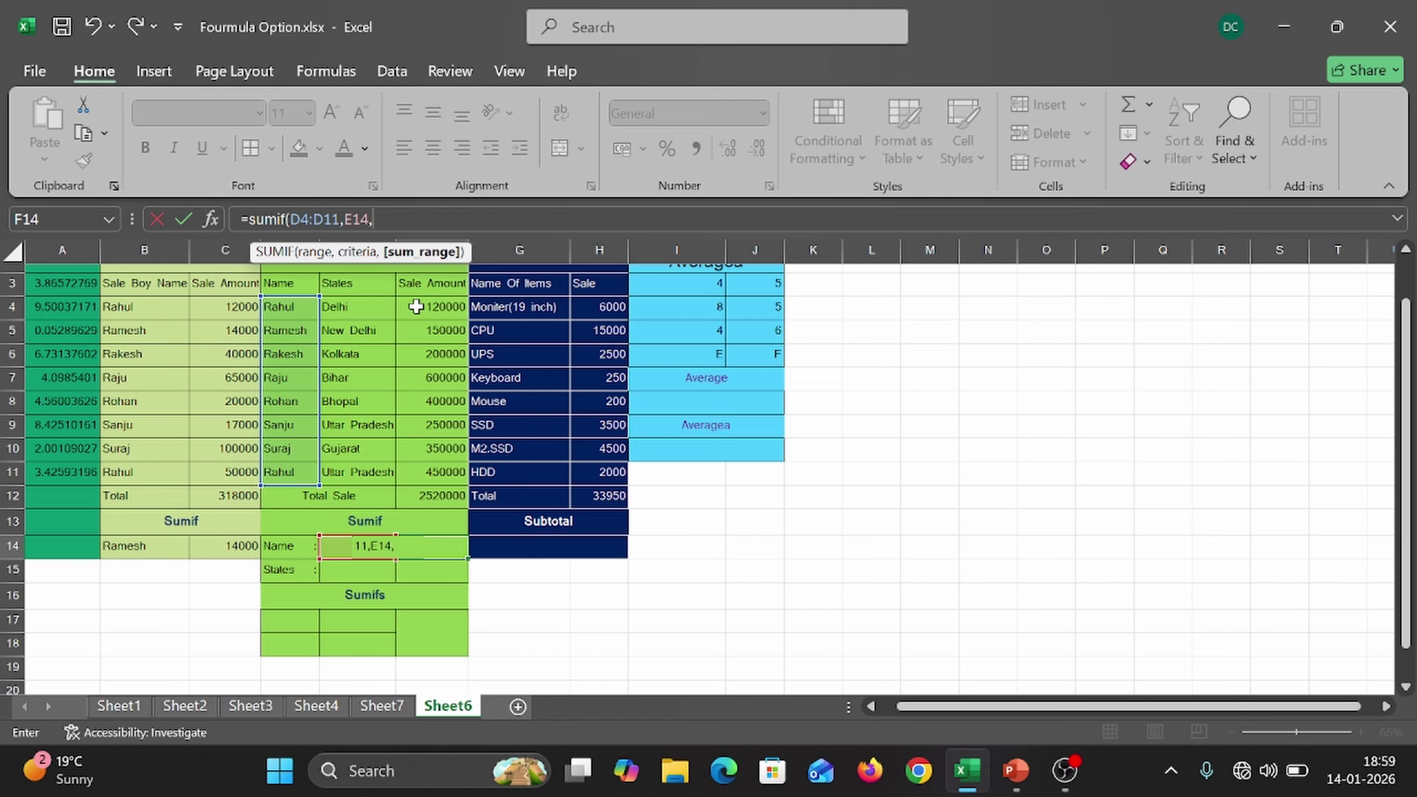
drag(407, 305, 407, 466)
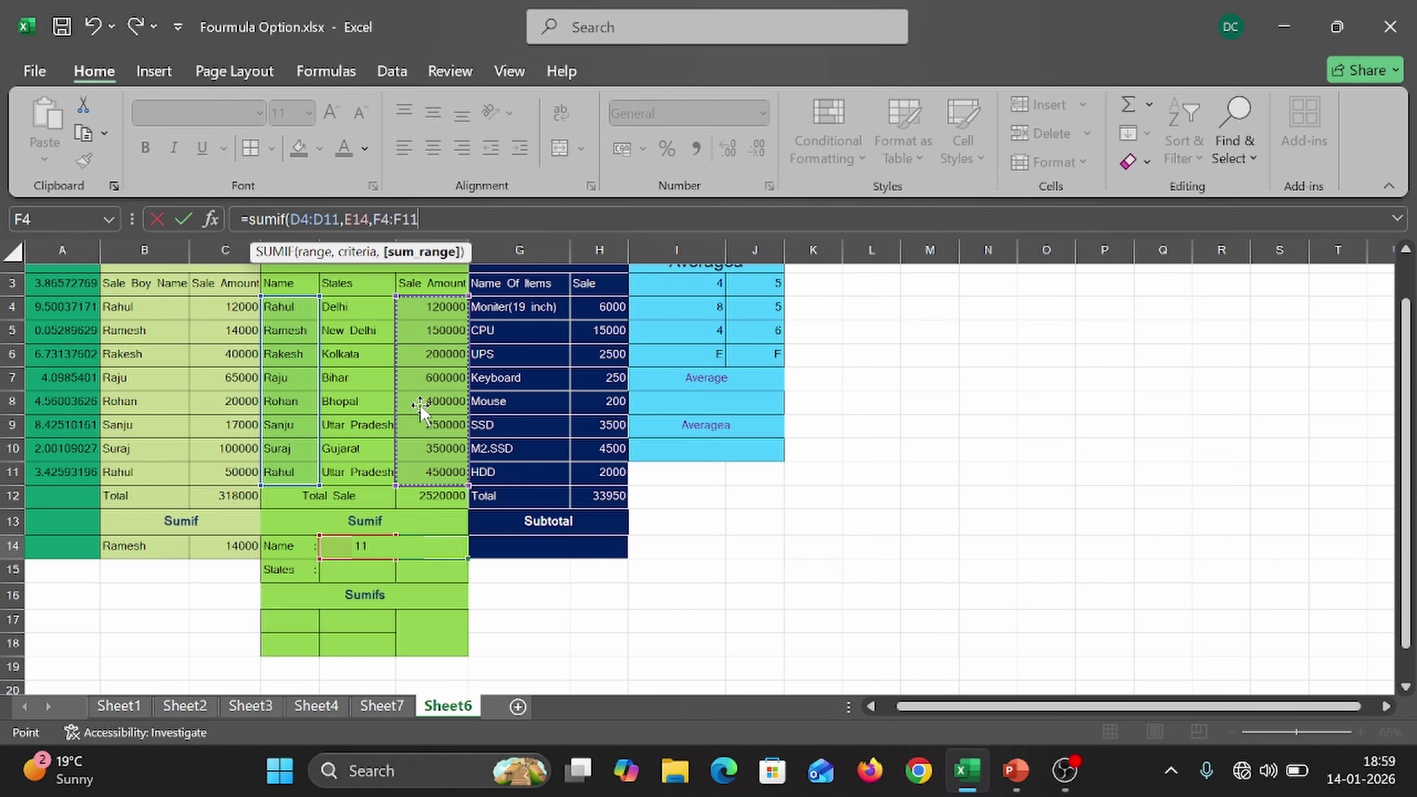
text())
key(Return)
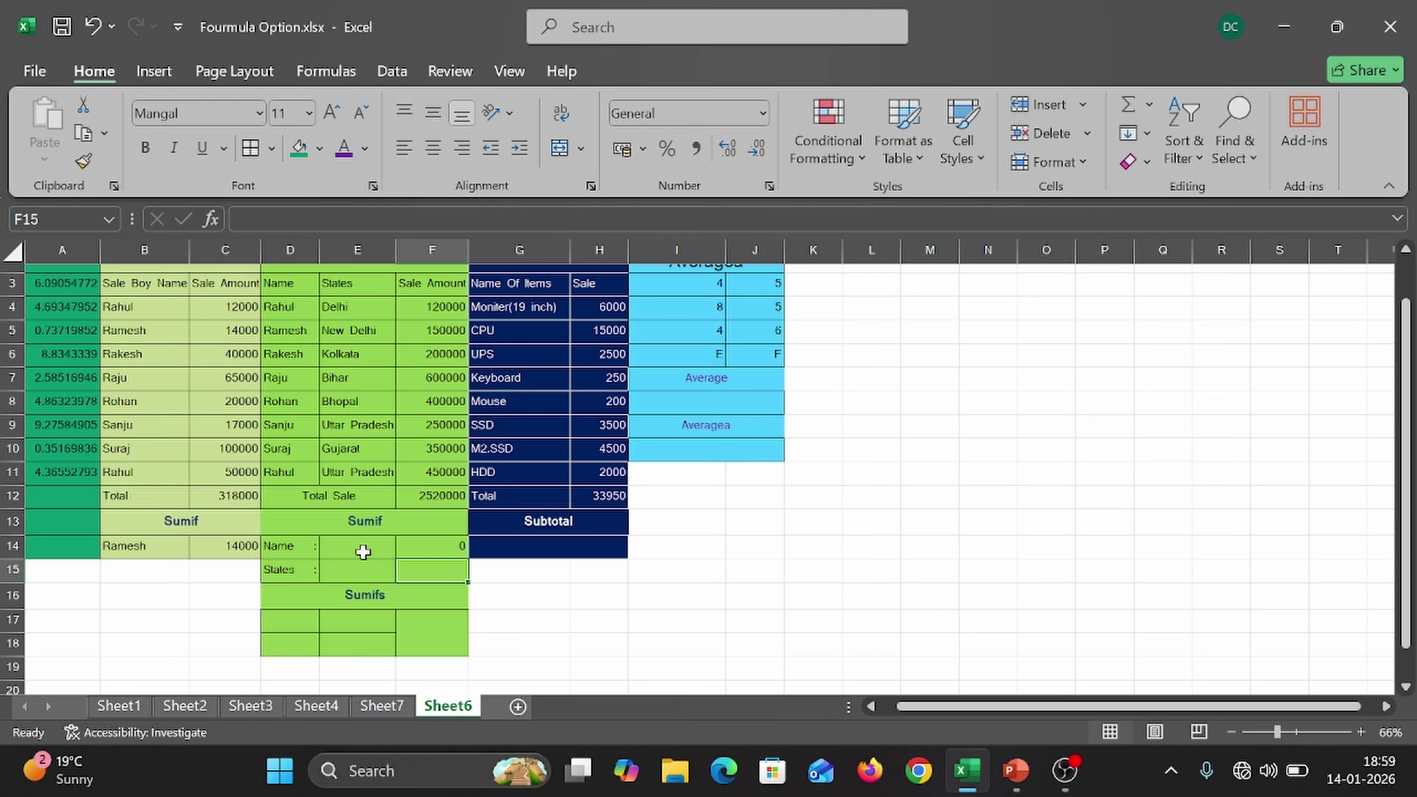
- Enter the salesperson's name from D4 into E14 as the SUMIF criterion
key(Up)
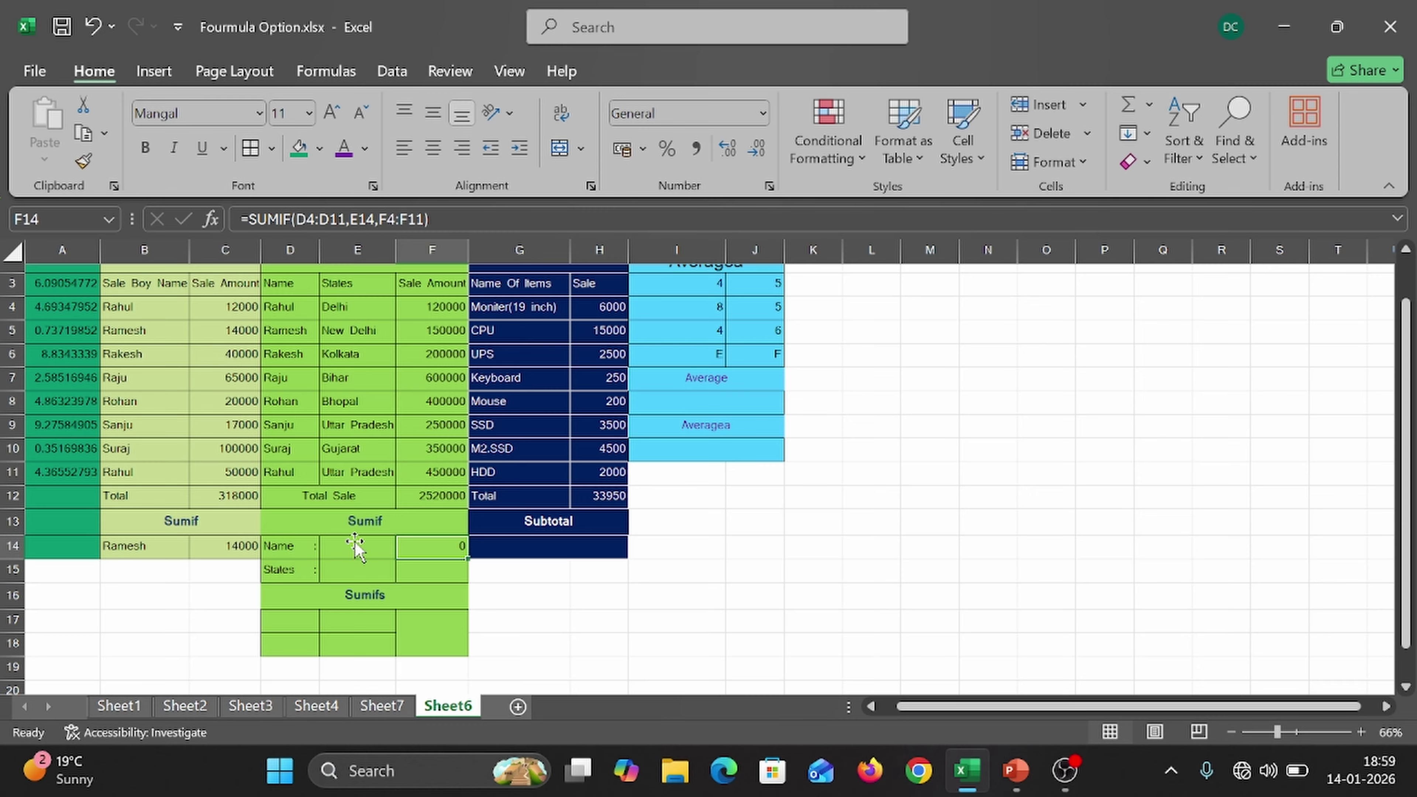
click(334, 542)
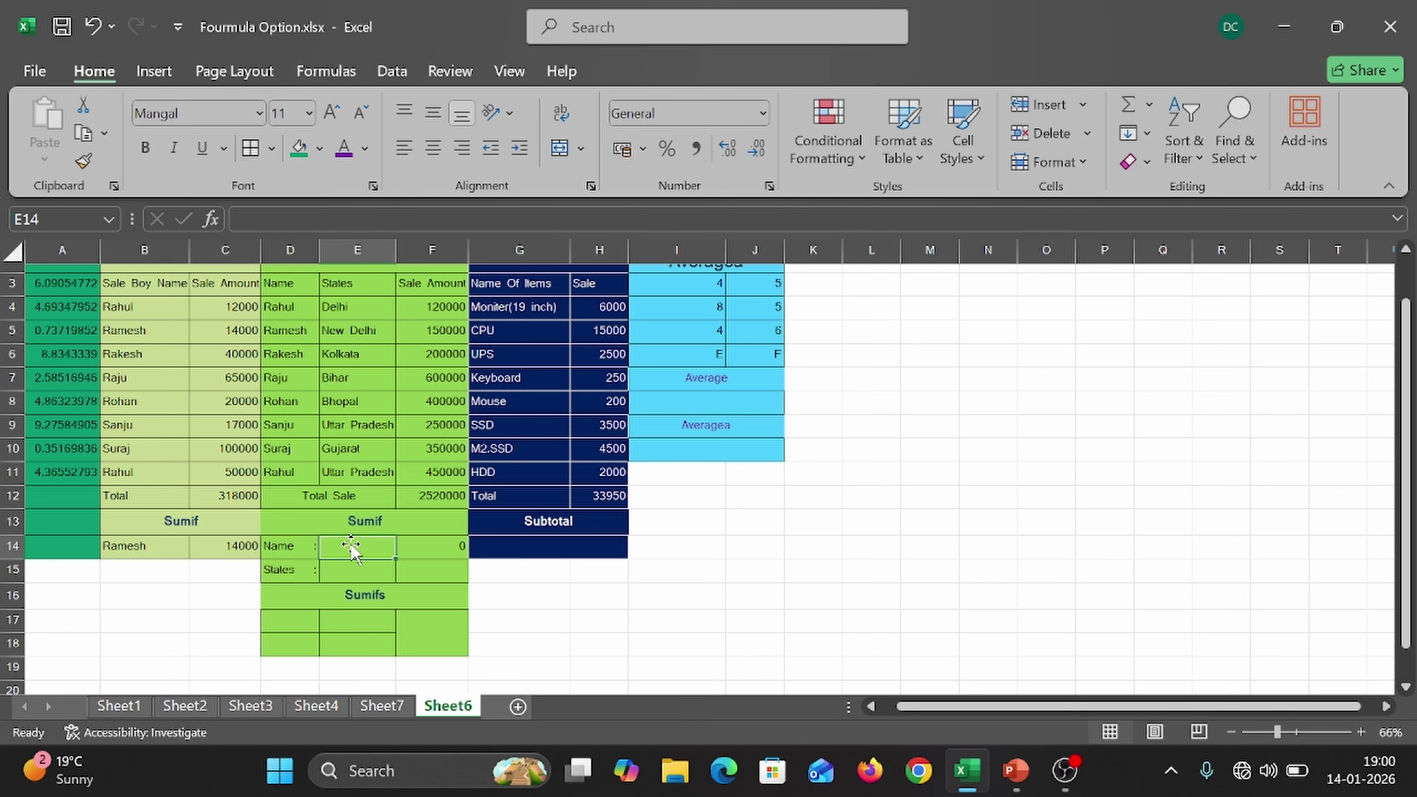
text(Rahul)
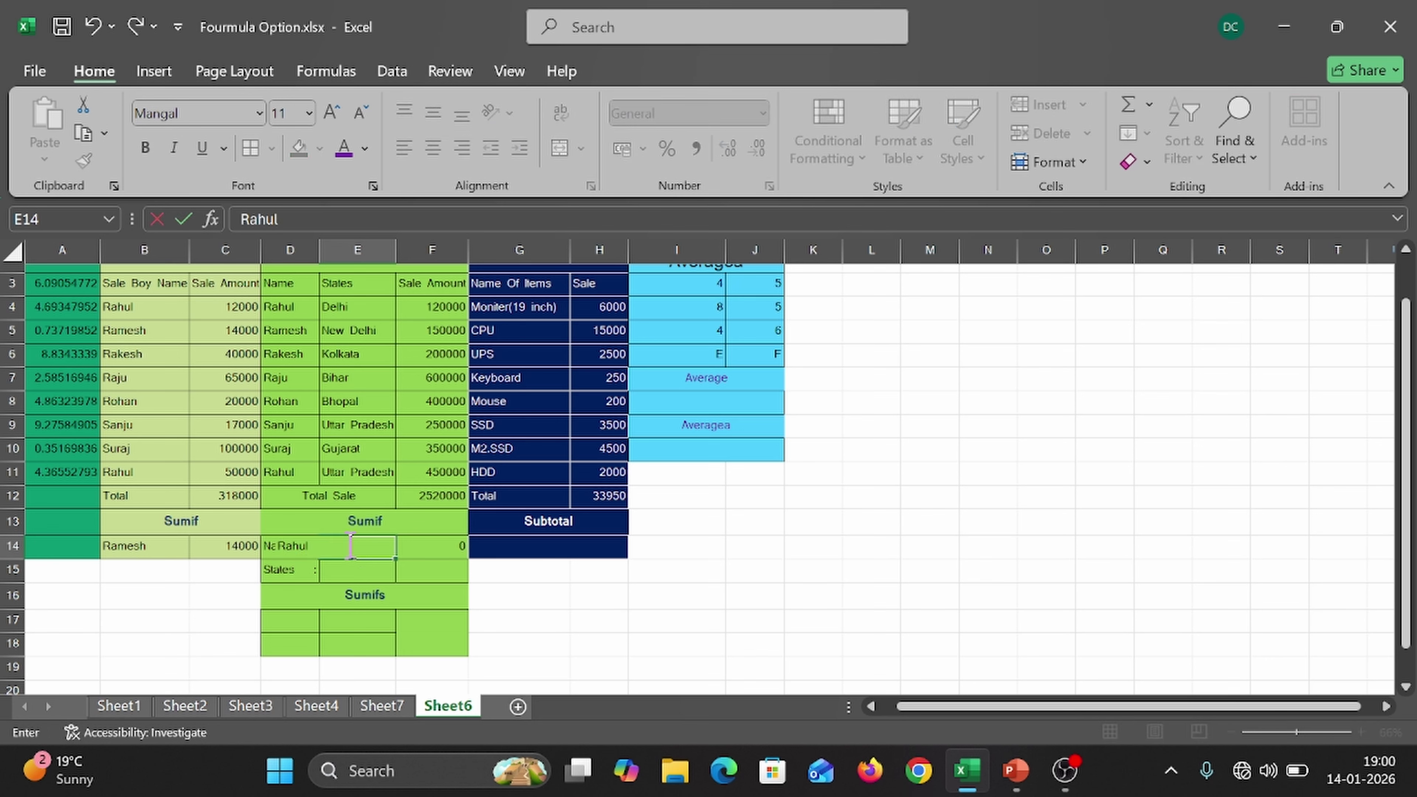
key(Return)
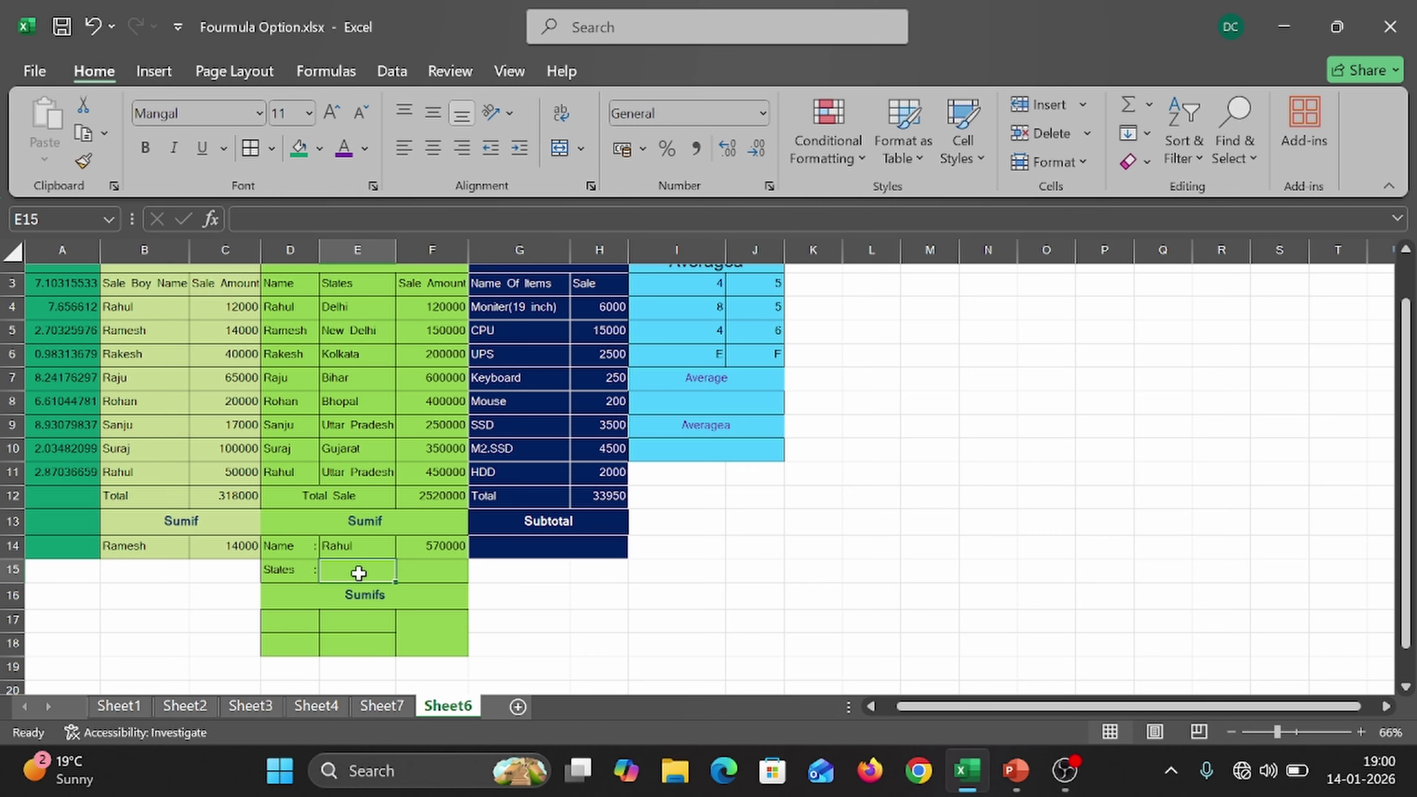
- Start a SUMIF formula in F15 with the States column E4:E11 as its range
click(416, 578)
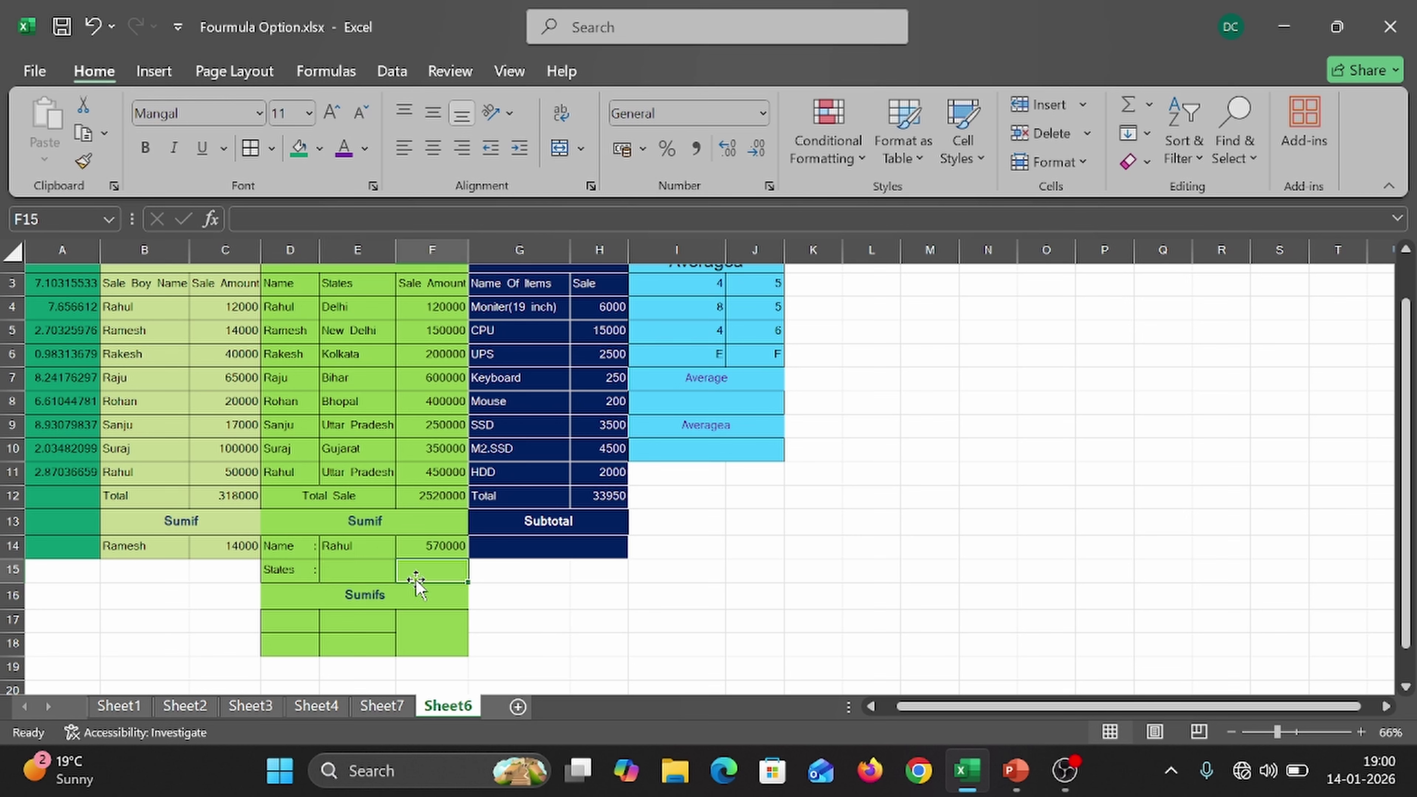
text(=)
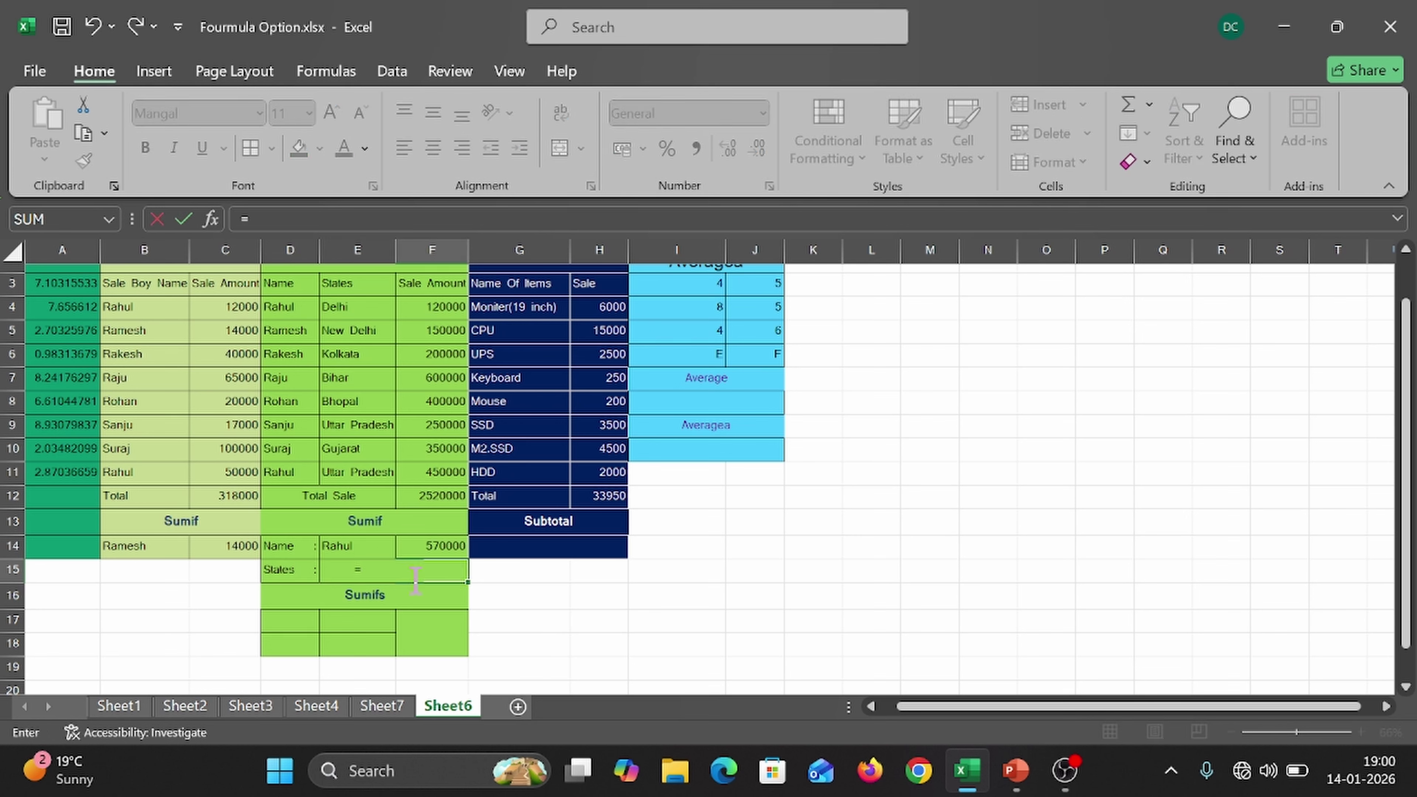
text(sumif)
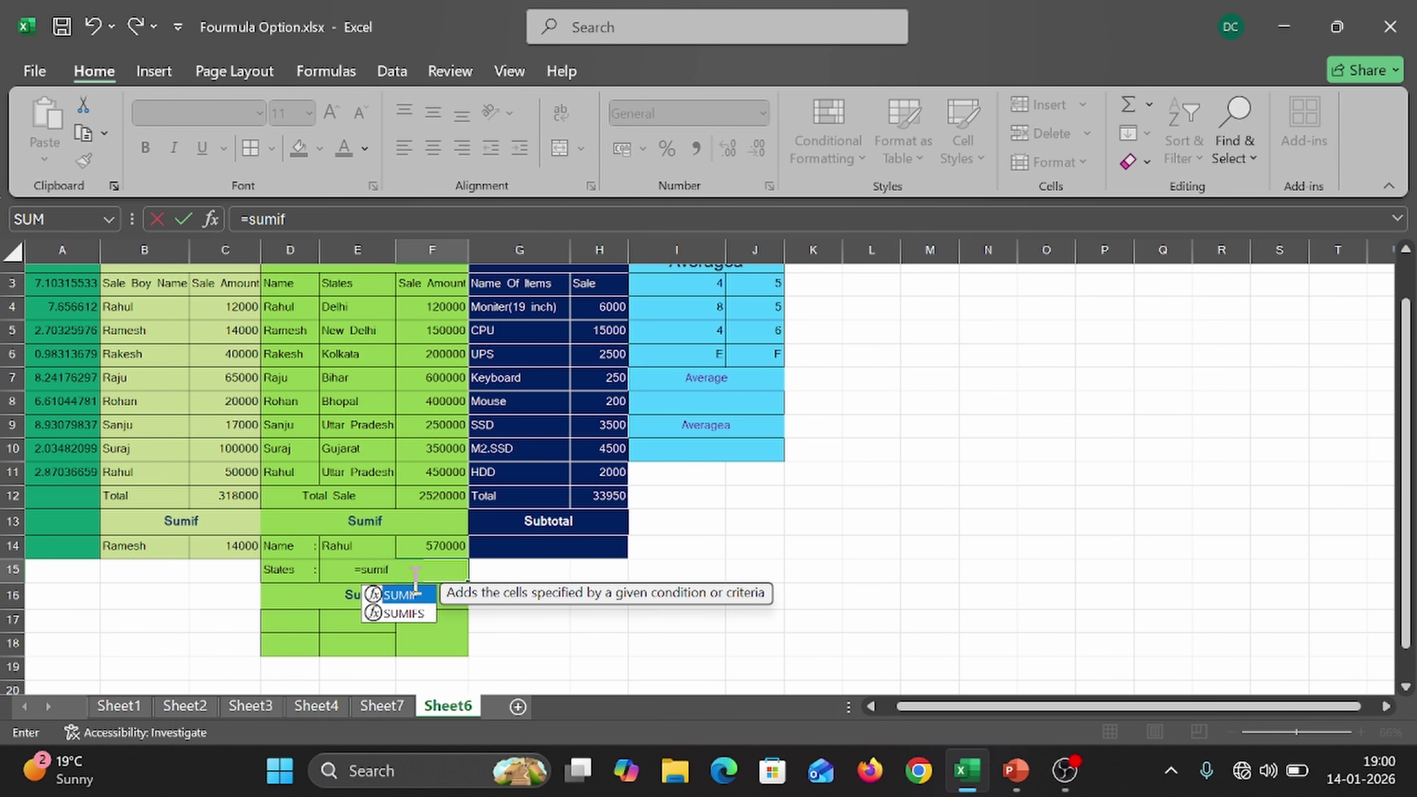
text(()
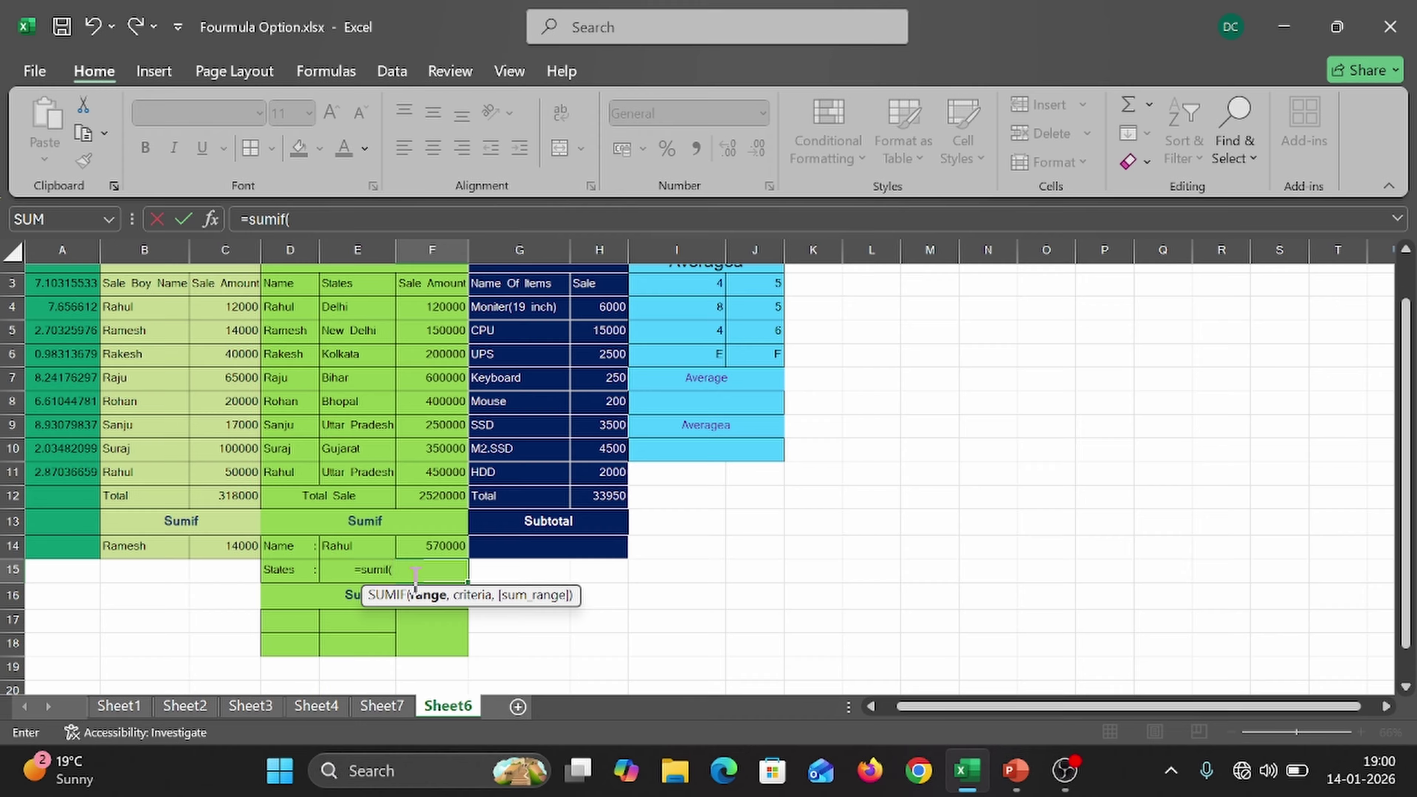
click(339, 307)
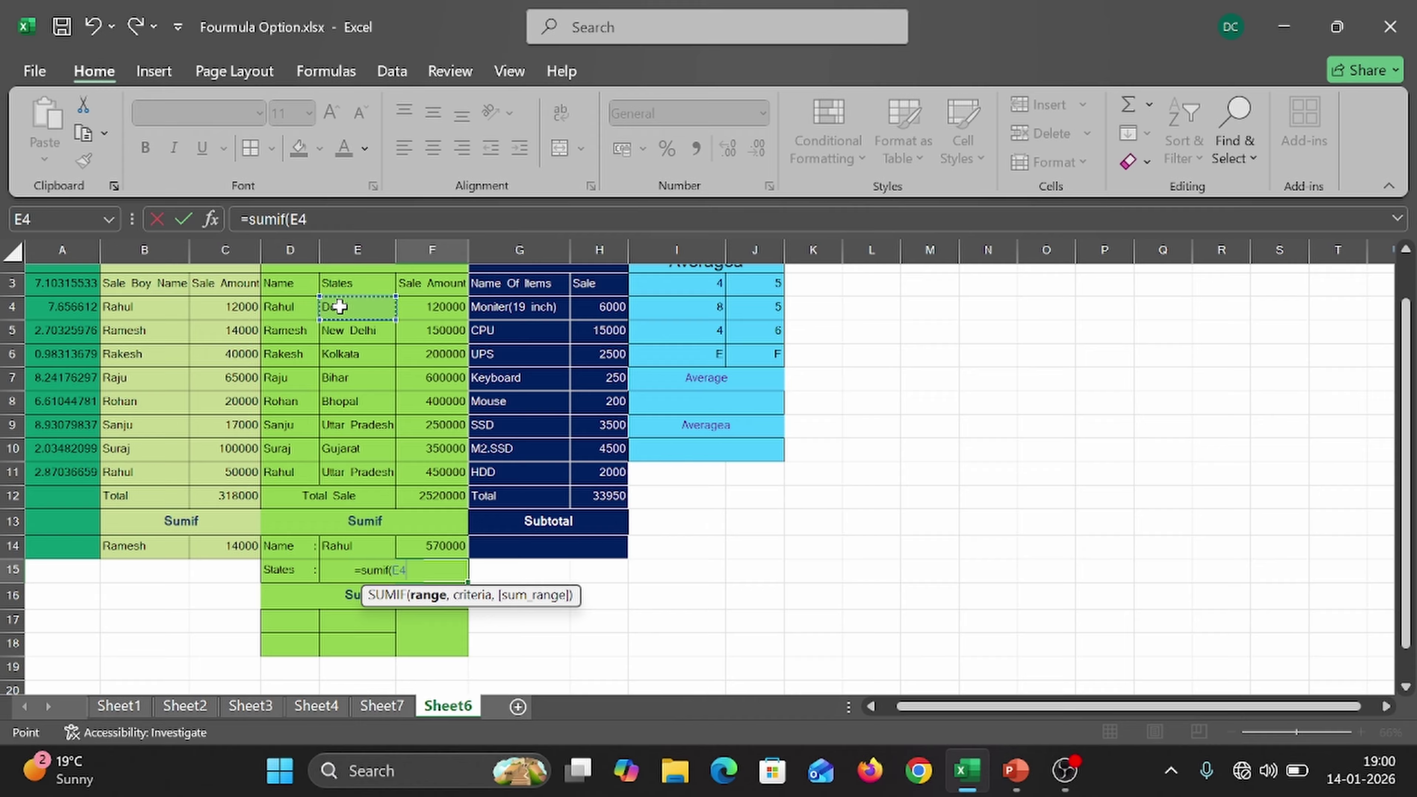
drag(339, 307, 350, 472)
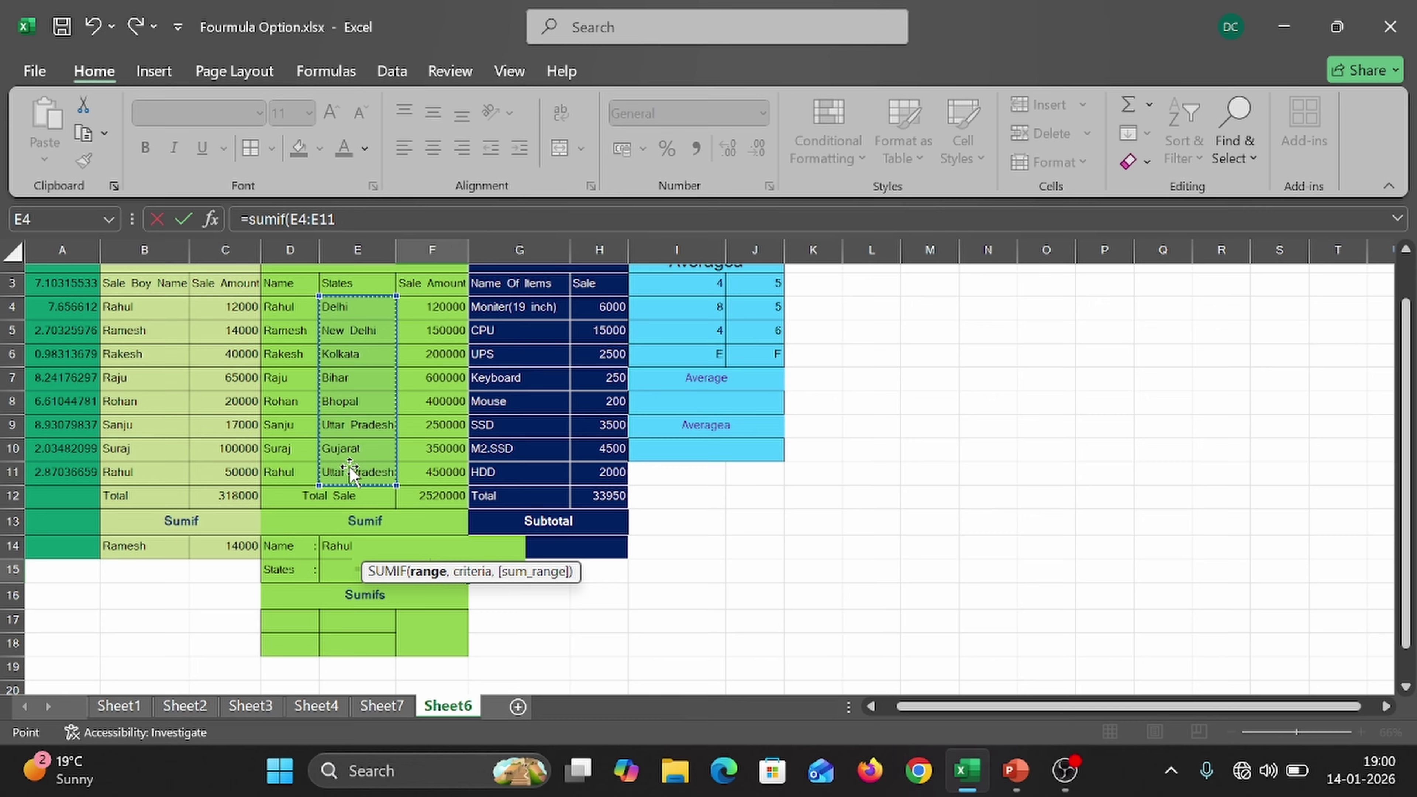
- Complete the SUMIF formula in F15 with criterion E15 and sum range F4:F11
text(,)
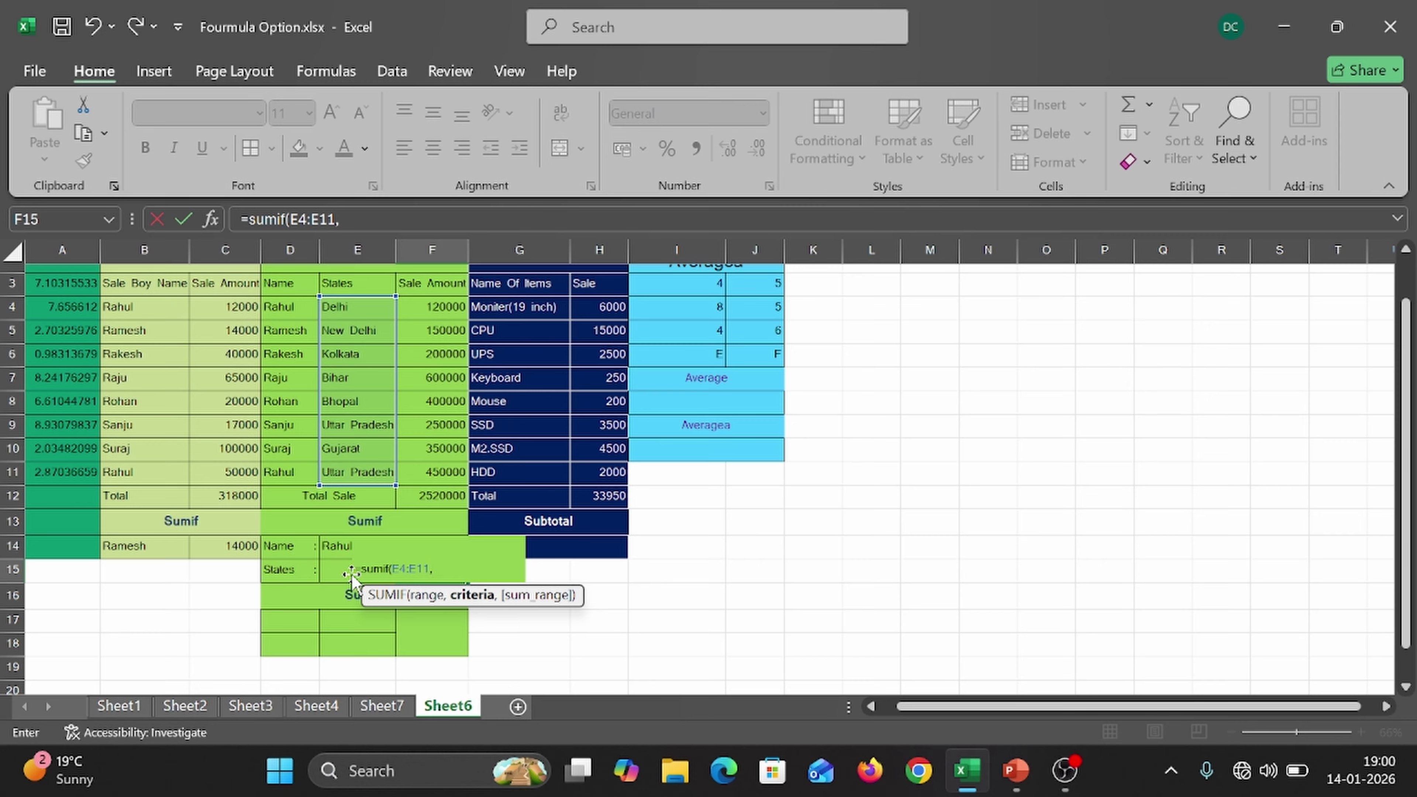
click(329, 573)
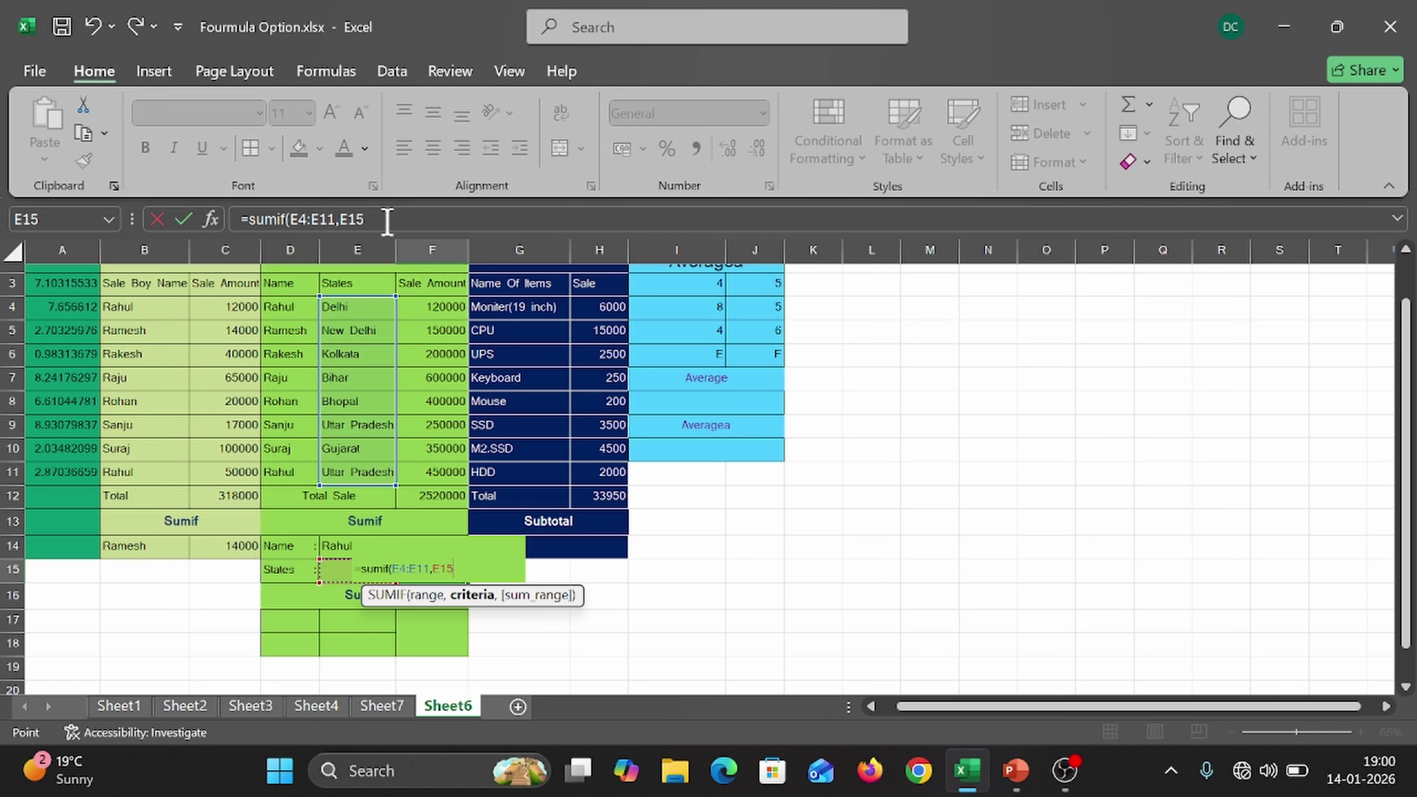
text(,)
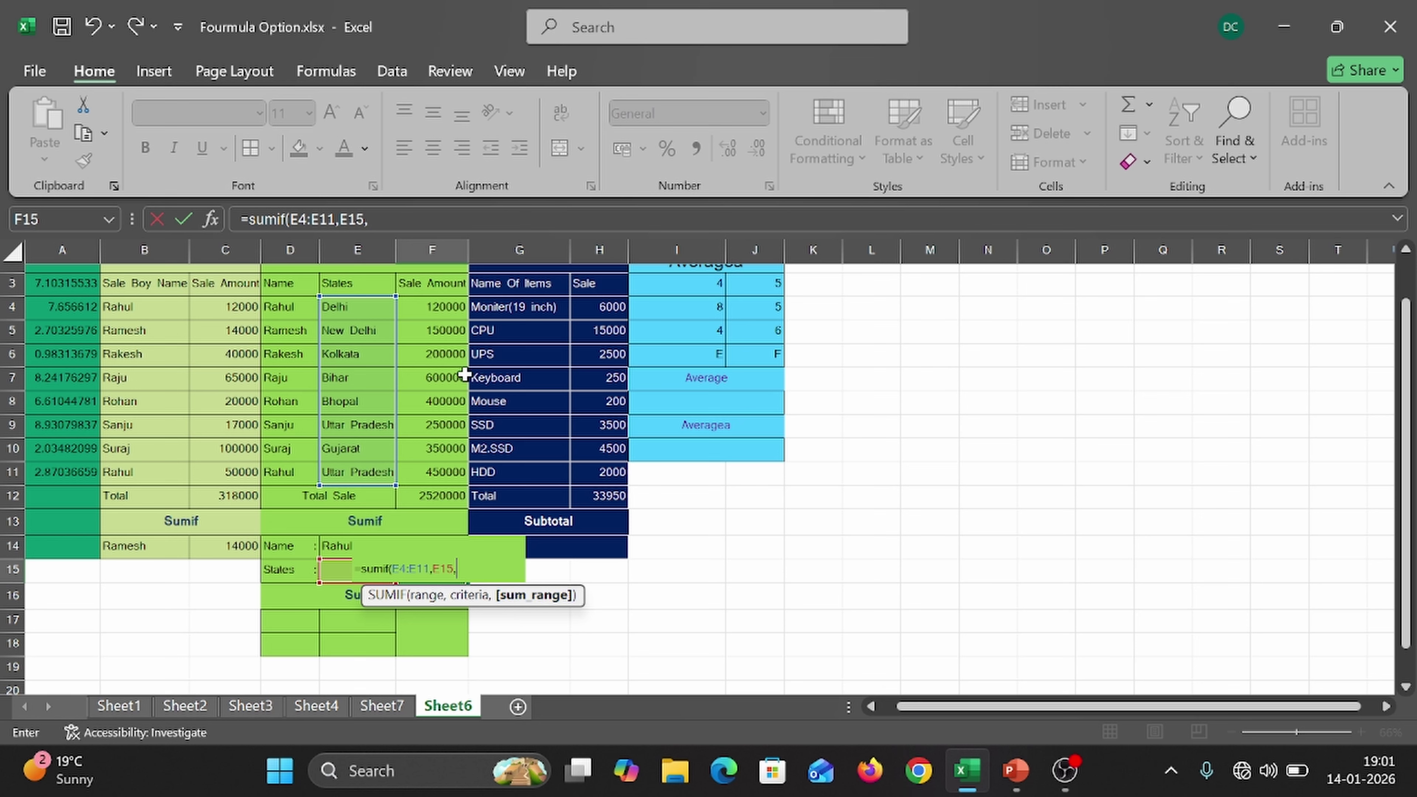
drag(421, 307, 409, 471)
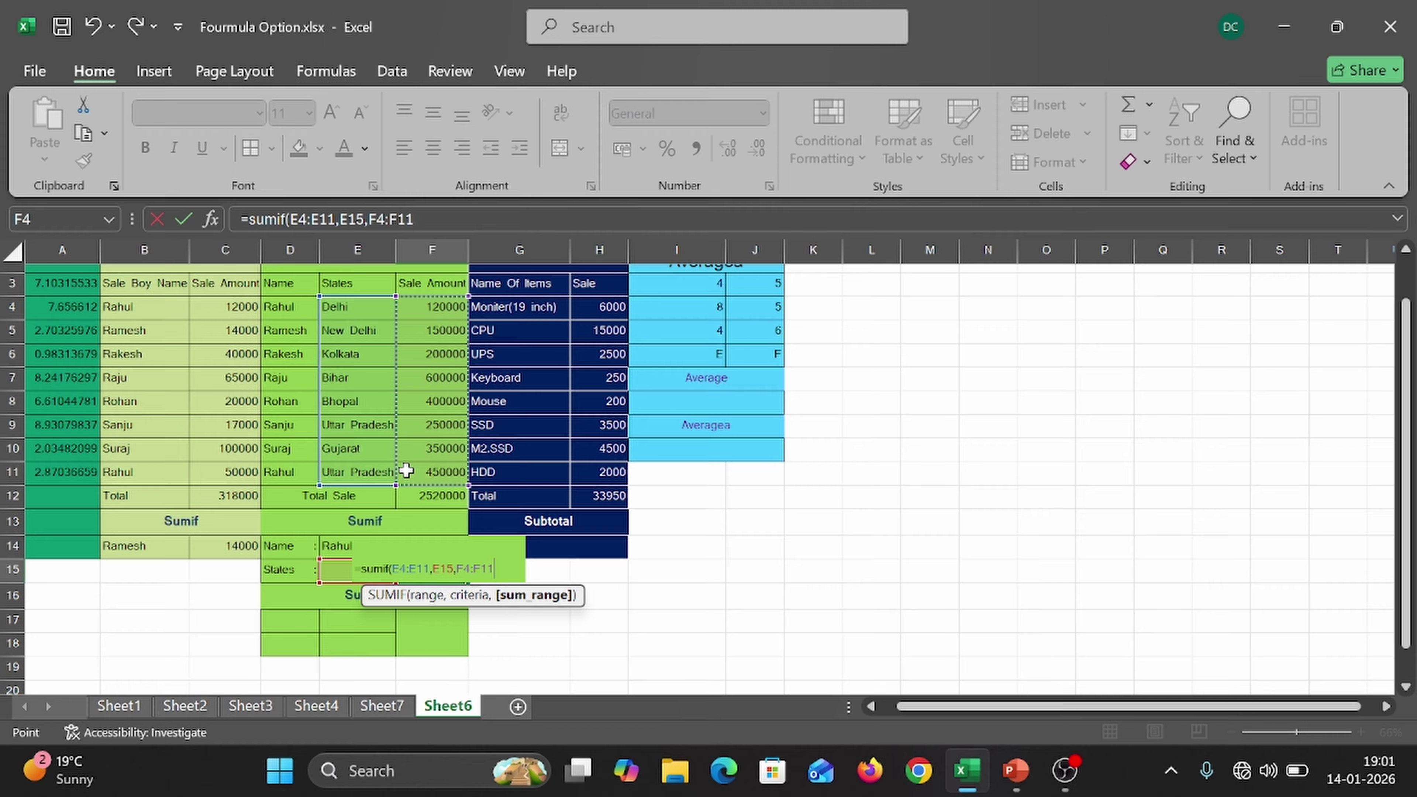
text())
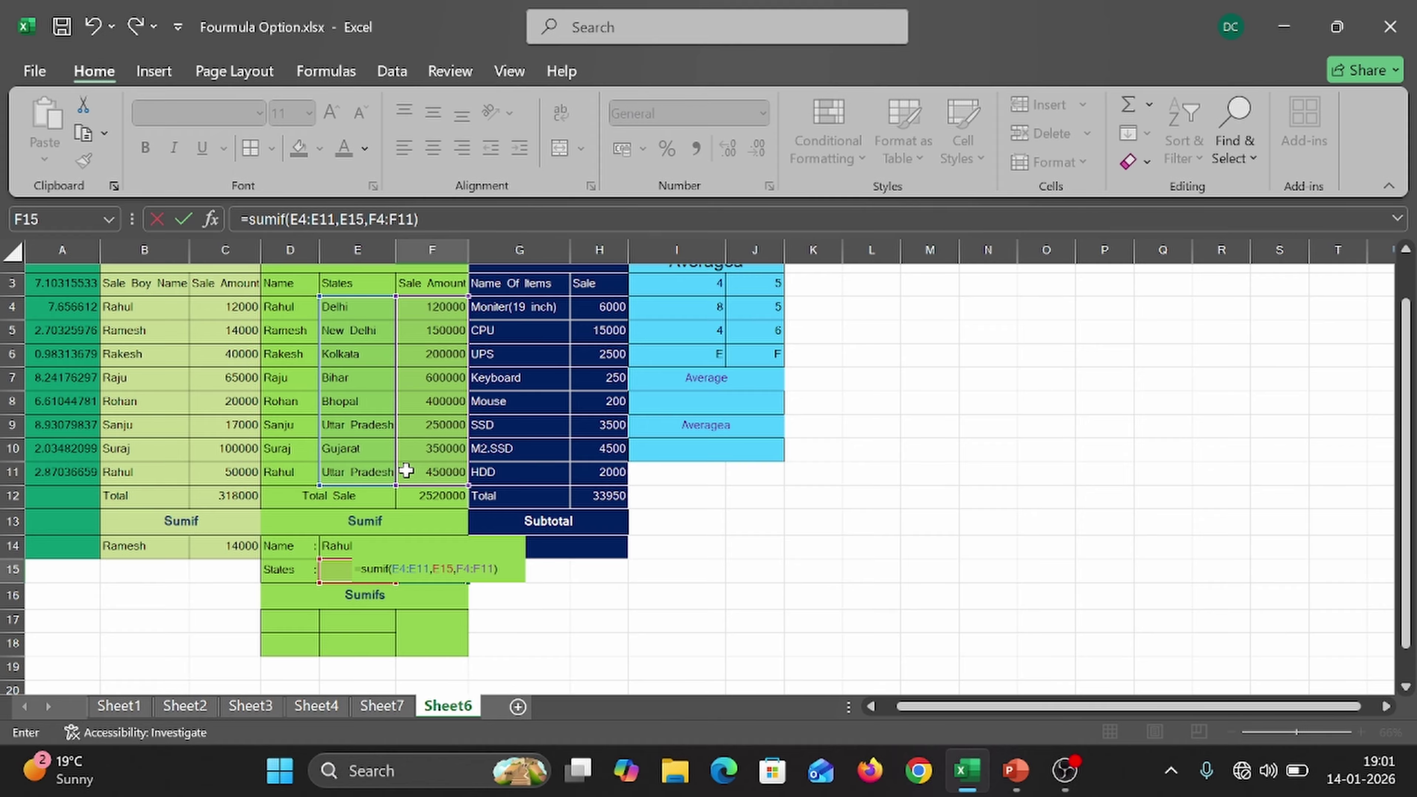
key(Return)
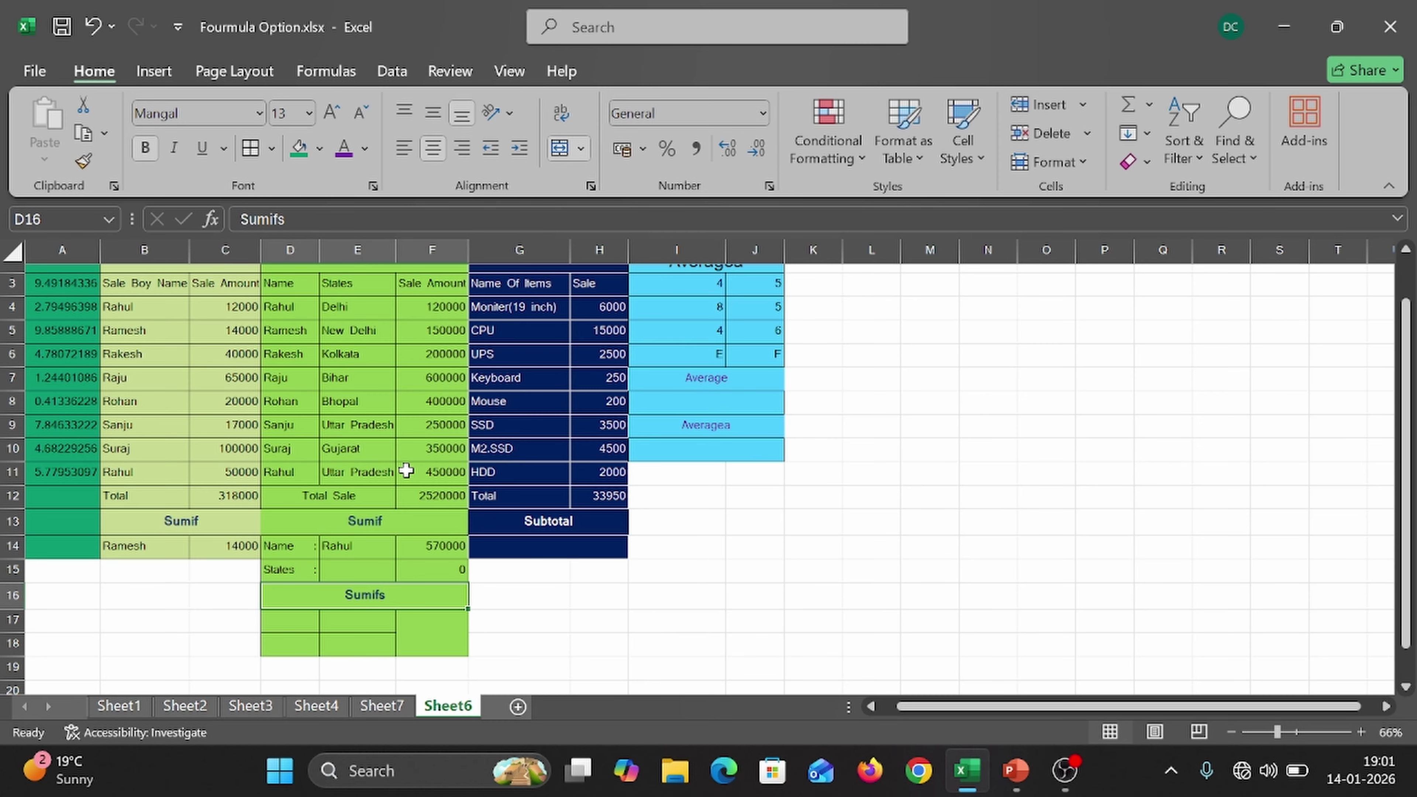
key(Up)
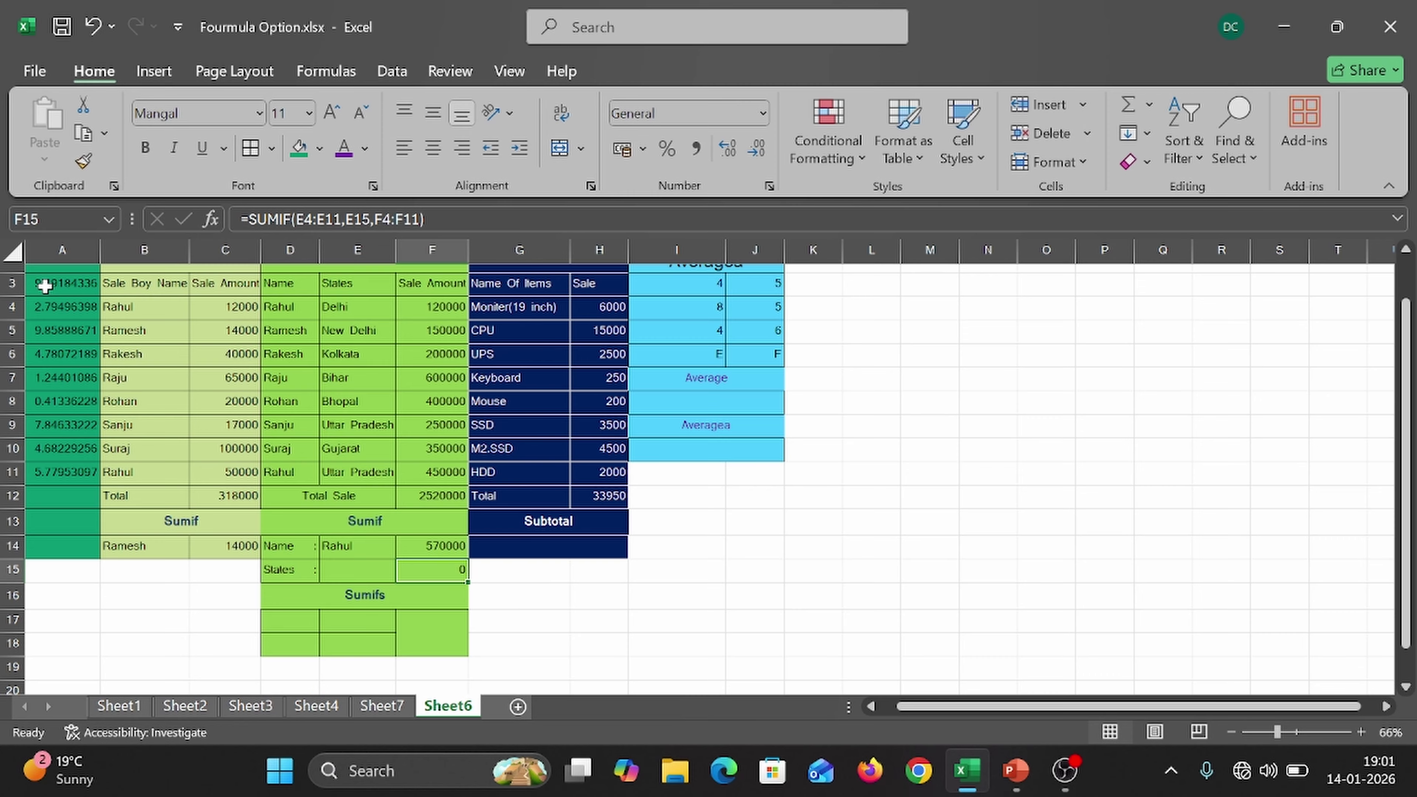
- Try the salesperson's name from E14 as the States criterion in E15 and check the SUMIF formula beside it
click(342, 568)
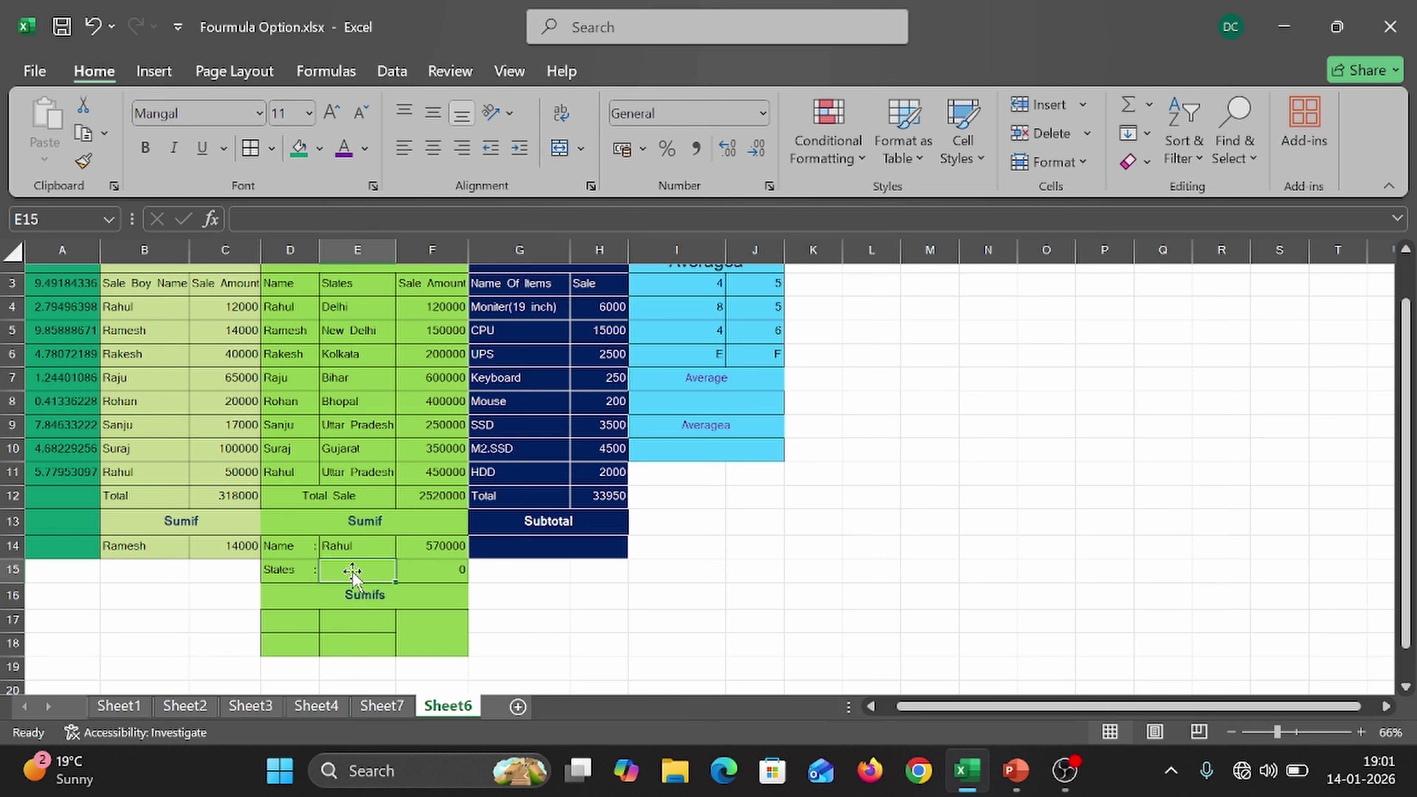
text(Rahul)
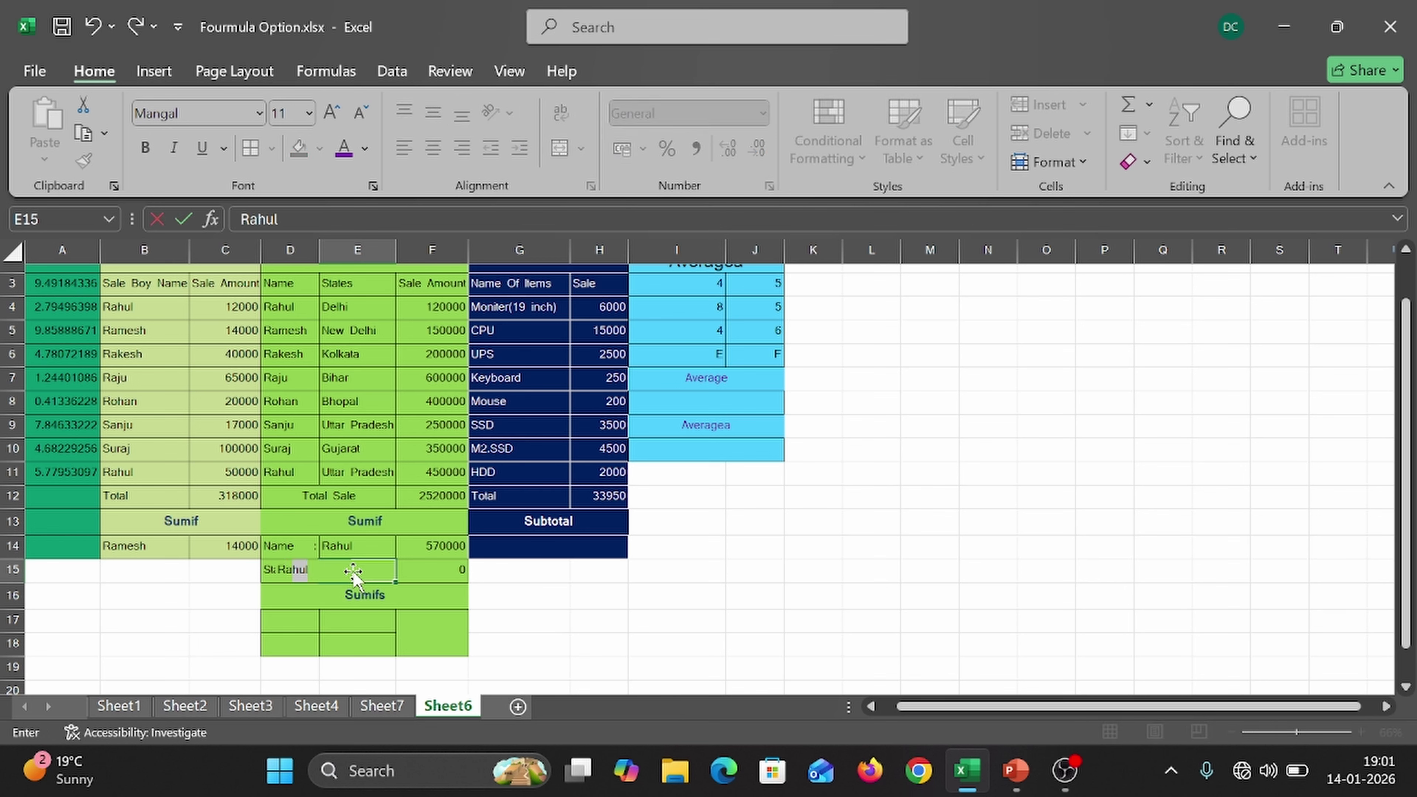
key(Return)
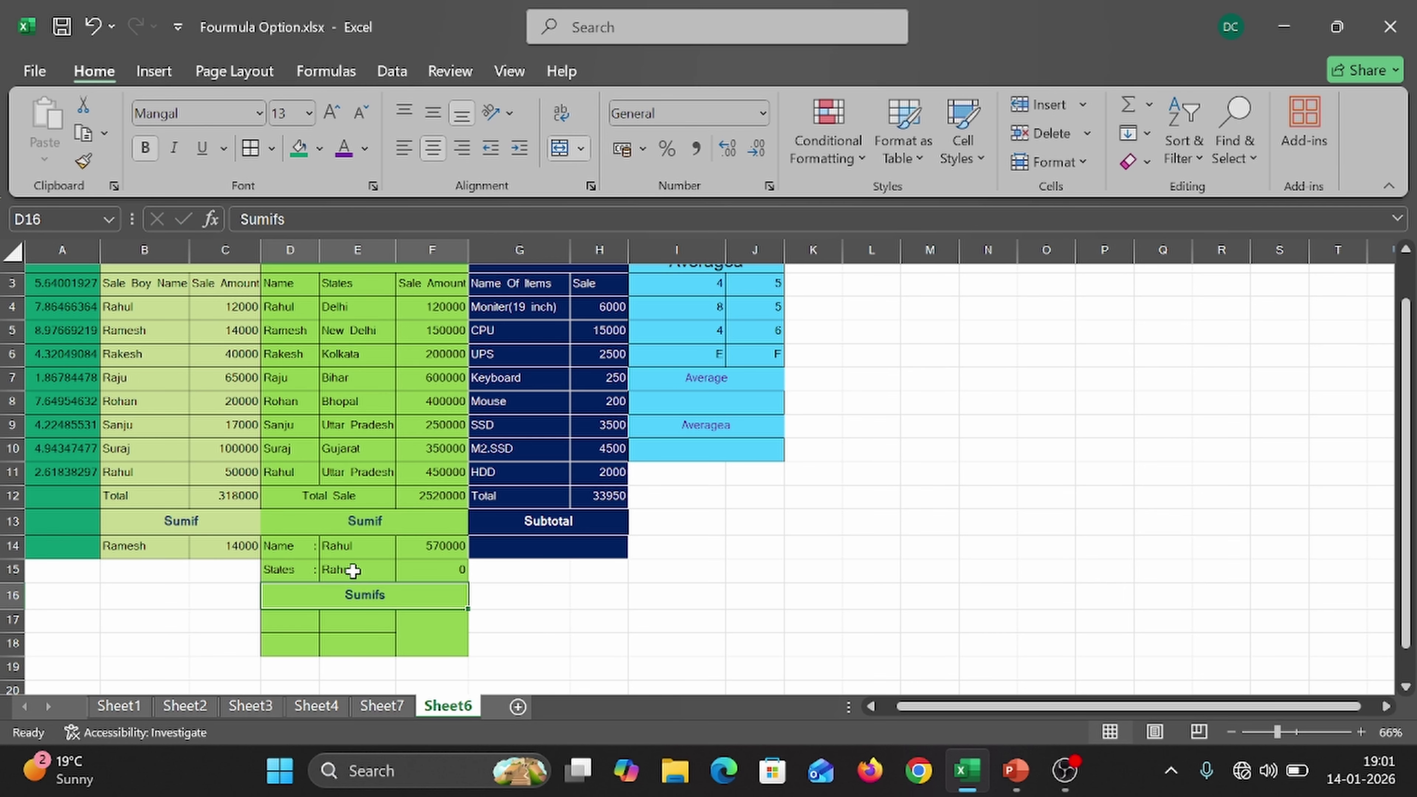
key(Up)
key(Right)
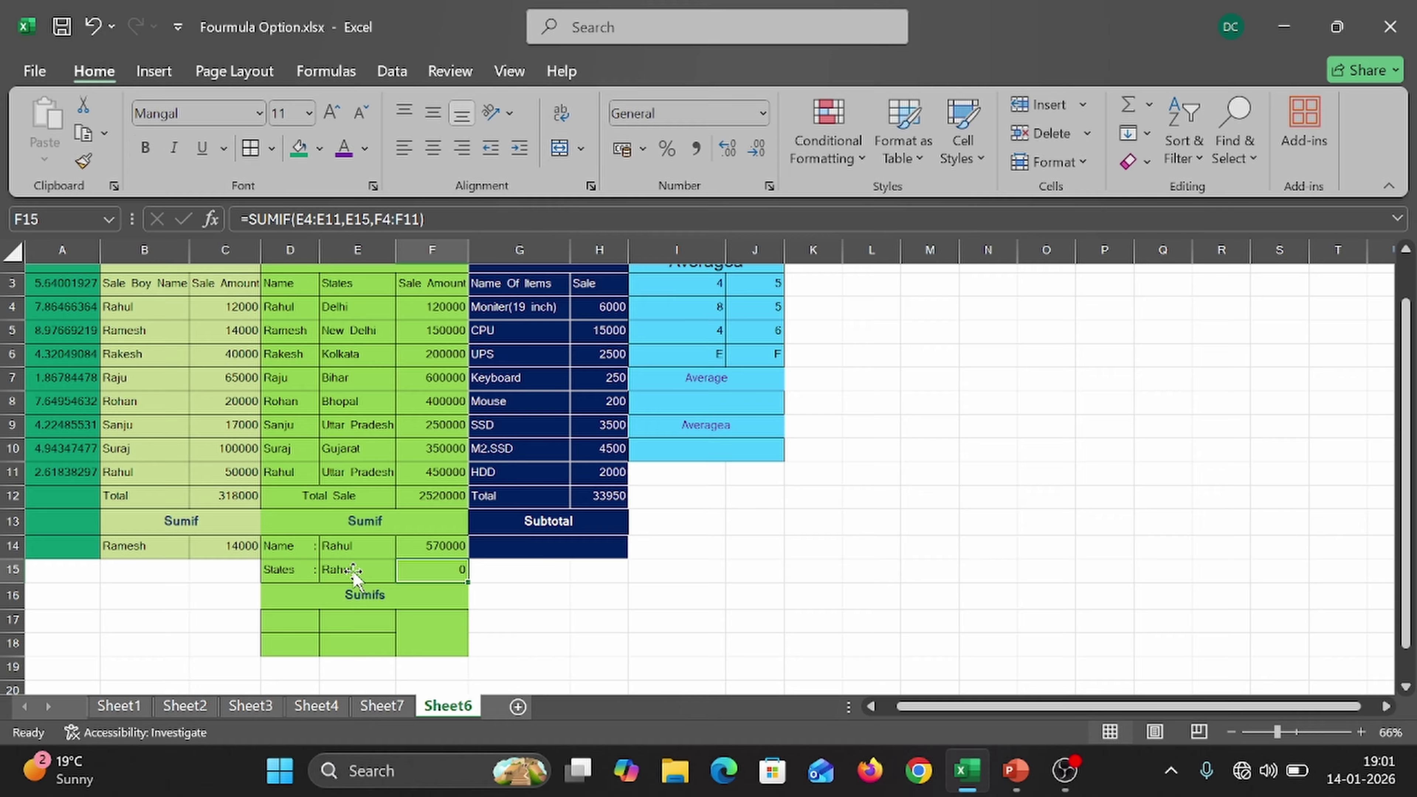
- Replace the States criterion in E15 with Delhi
click(339, 569)
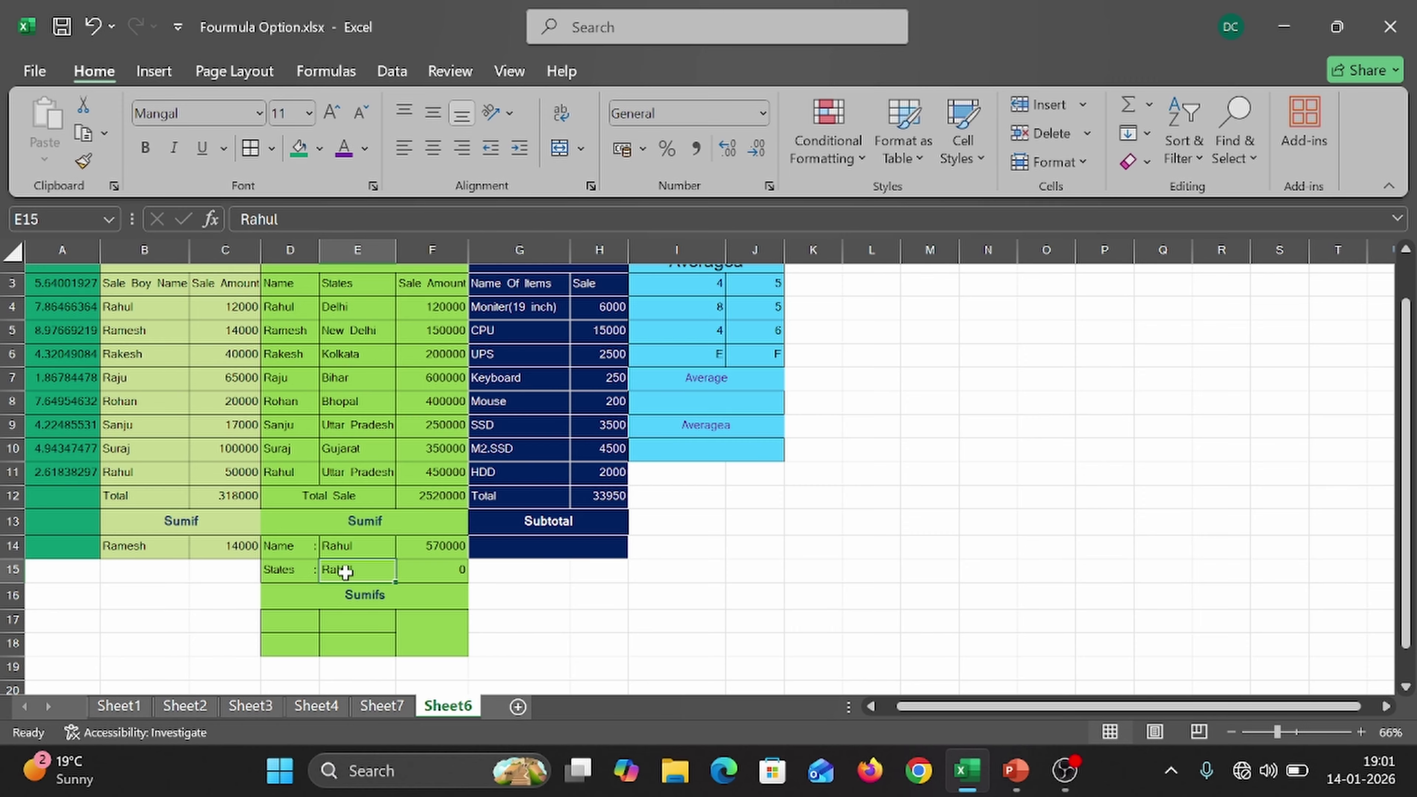
text(Kolkata)
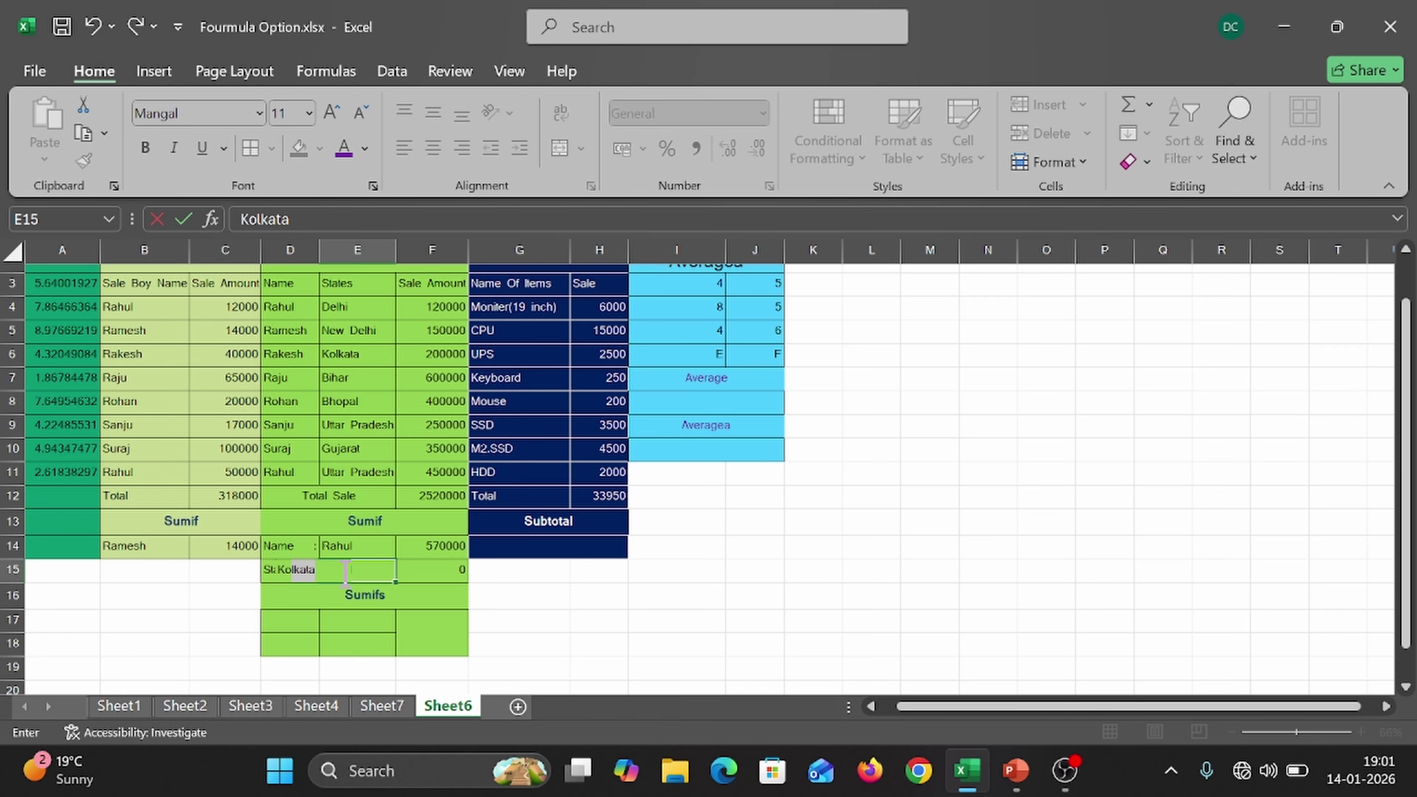
key(BackSpace)
key(BackSpace)
key(BackSpace)
key(BackSpace)
key(BackSpace)
key(BackSpace)
key(BackSpace)
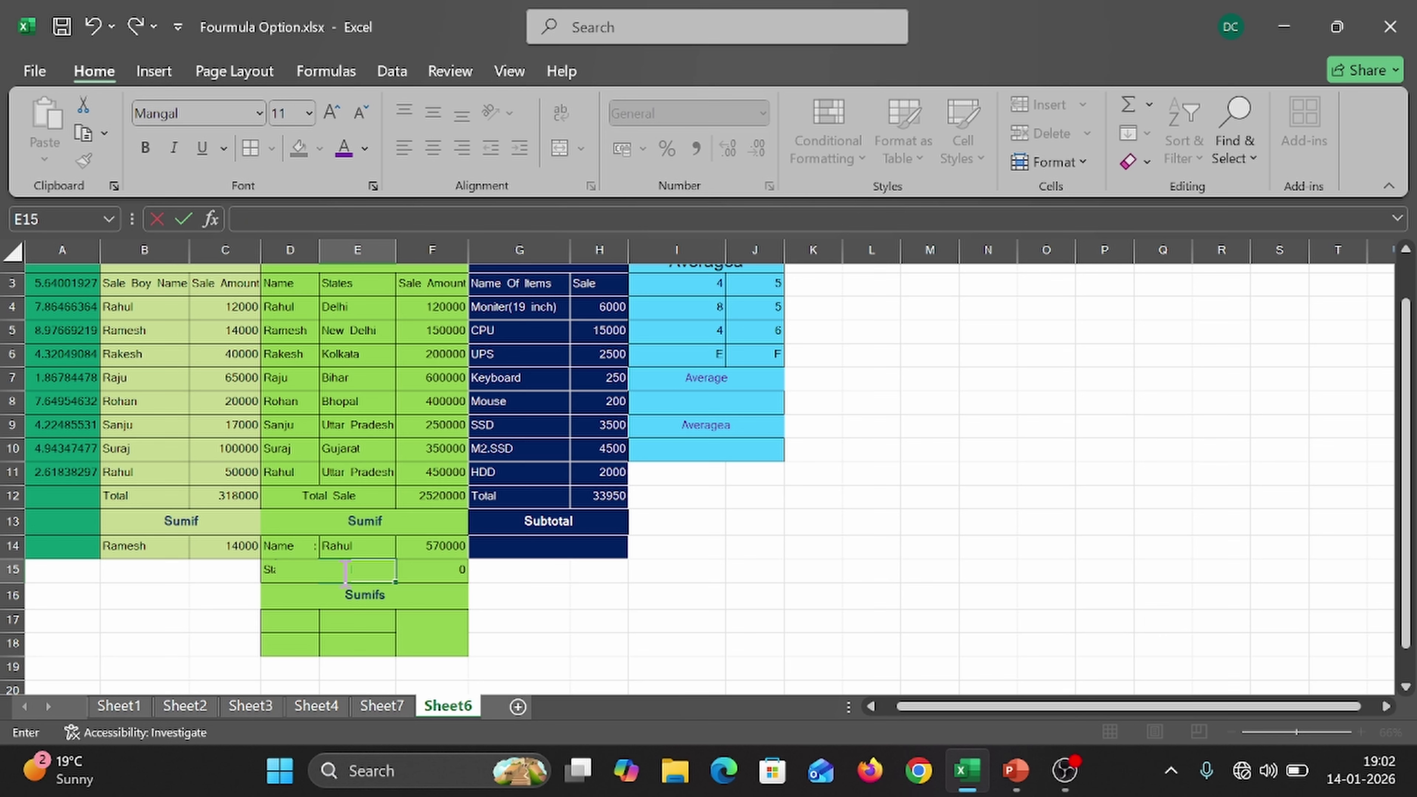
text(N)
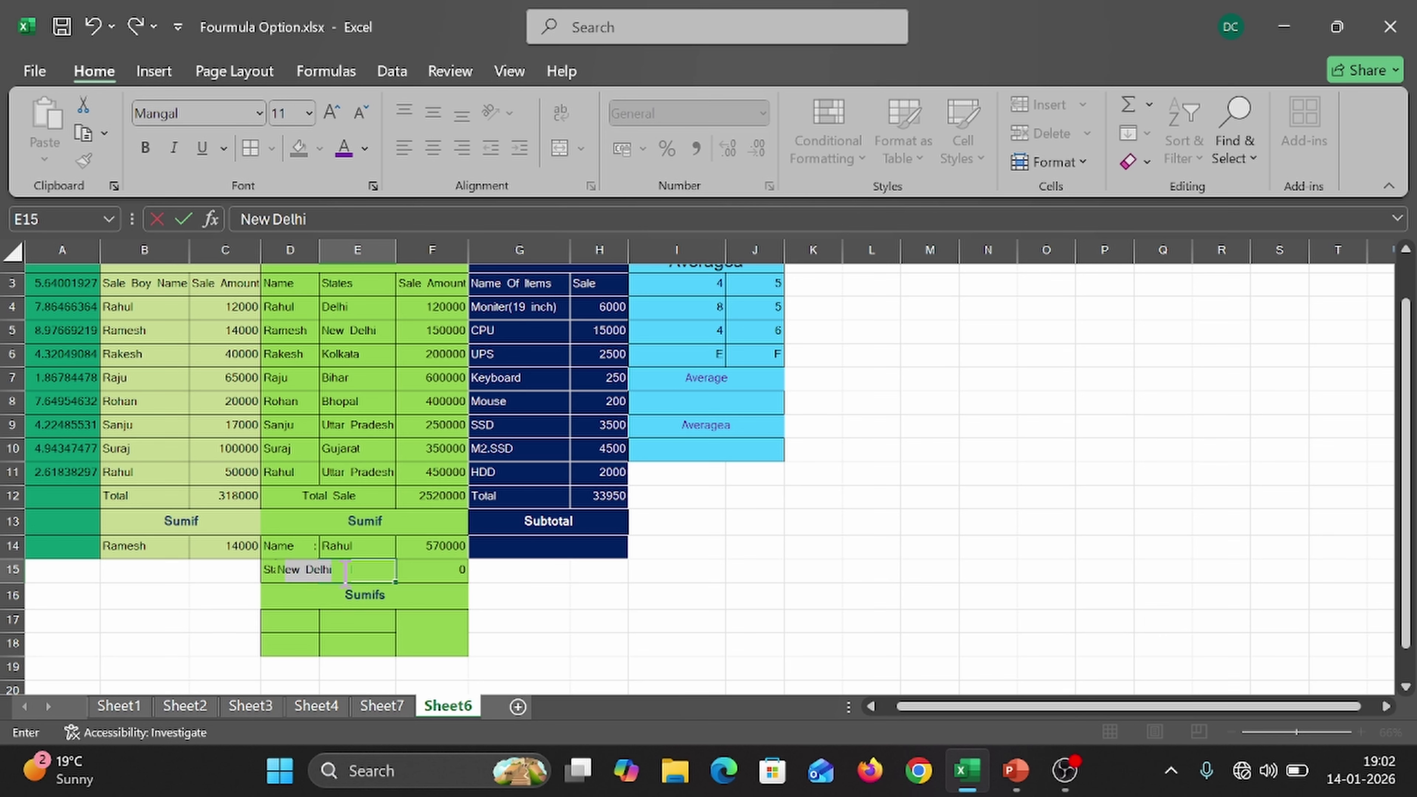
key(BackSpace)
key(BackSpace)
text(De)
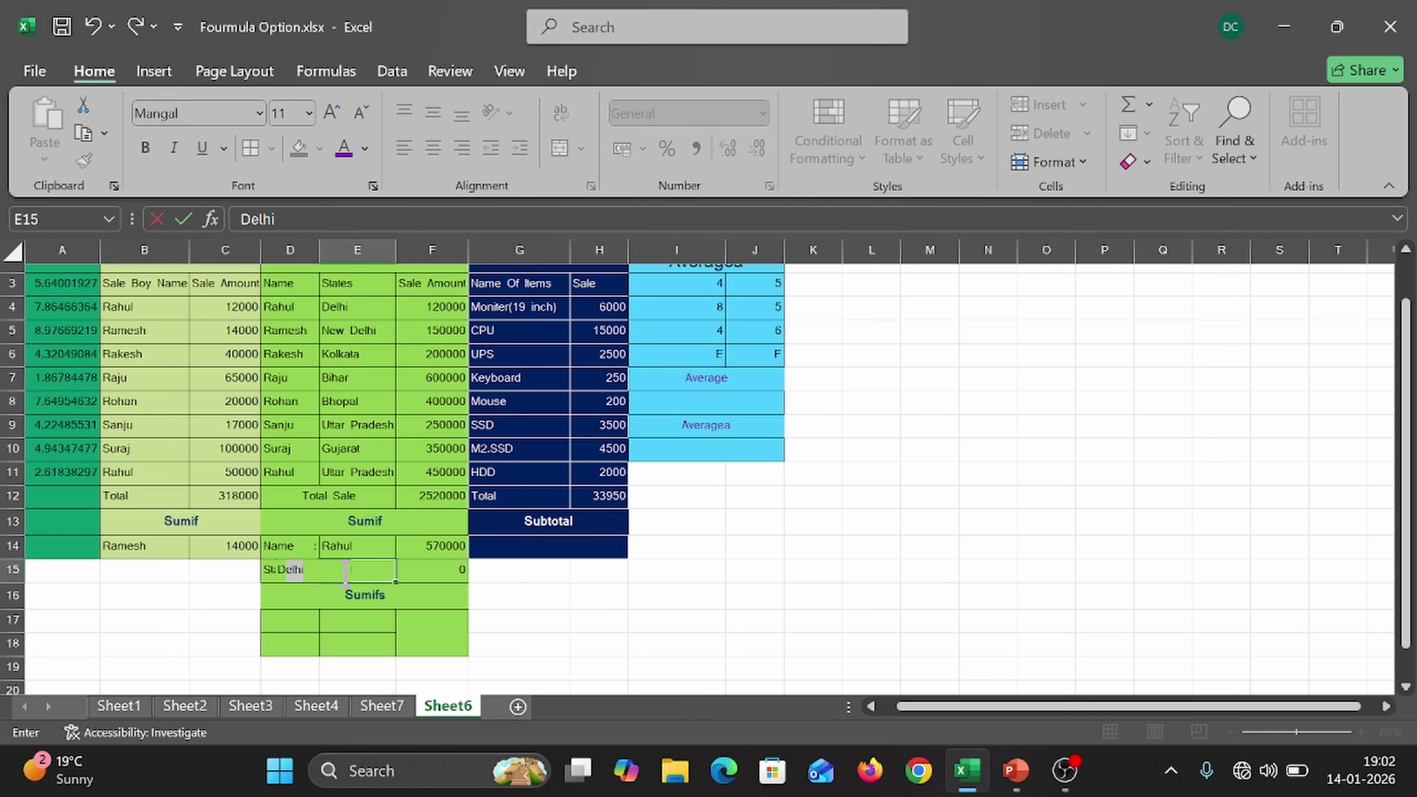
key(Tab)
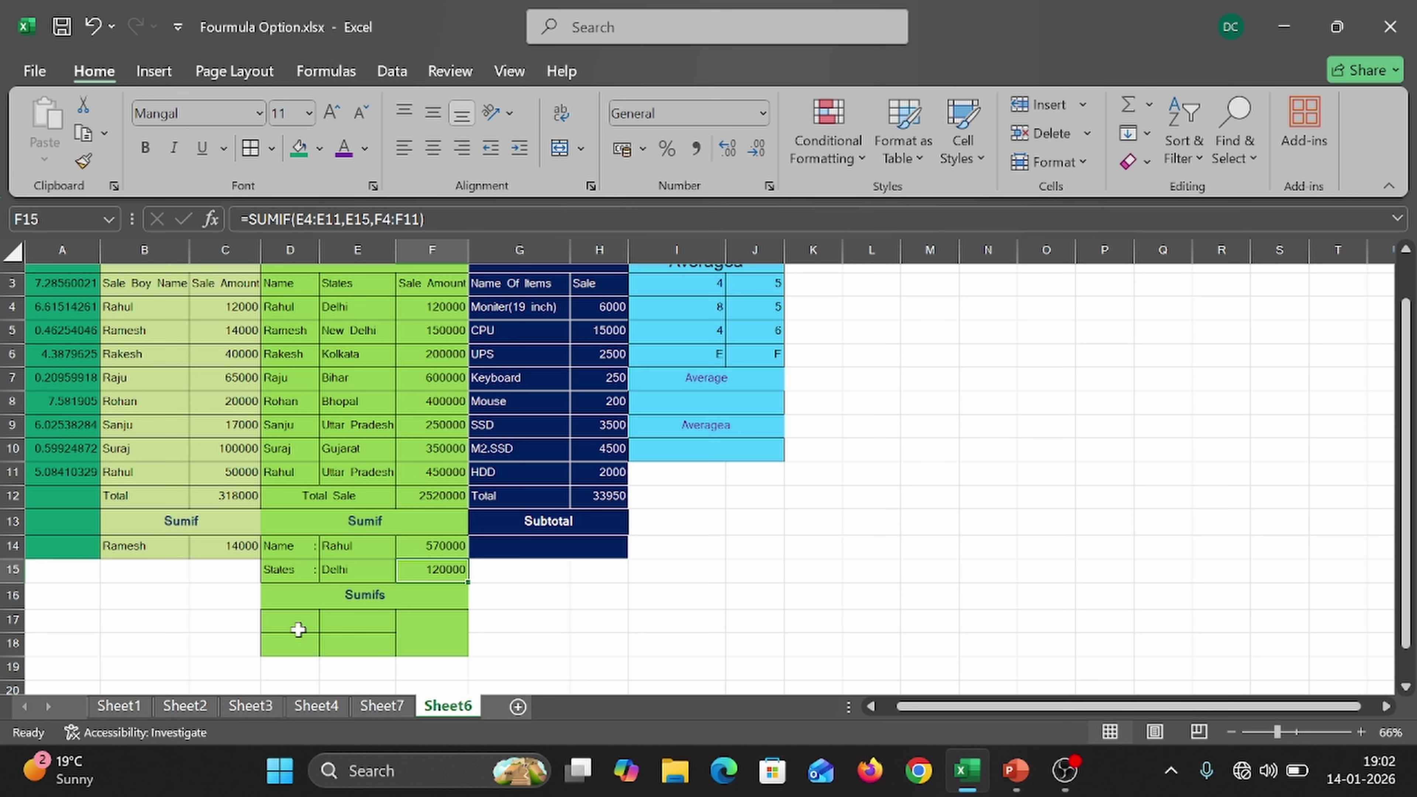
- Clear all contents and formatting from the empty cells D17:E18 under the Sumifs heading
key(Left)
key(Down)
key(Down)
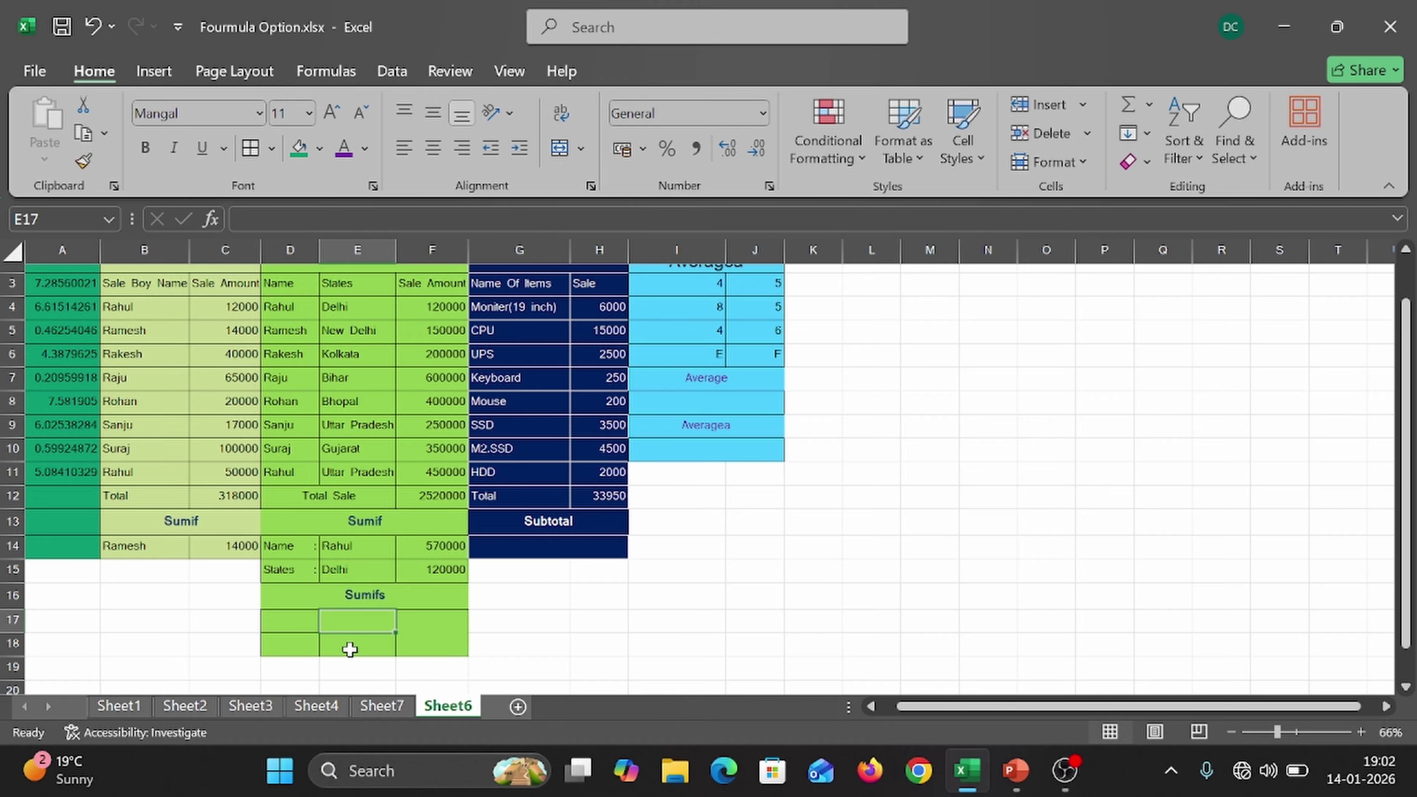
click(286, 623)
key(shift+Down)
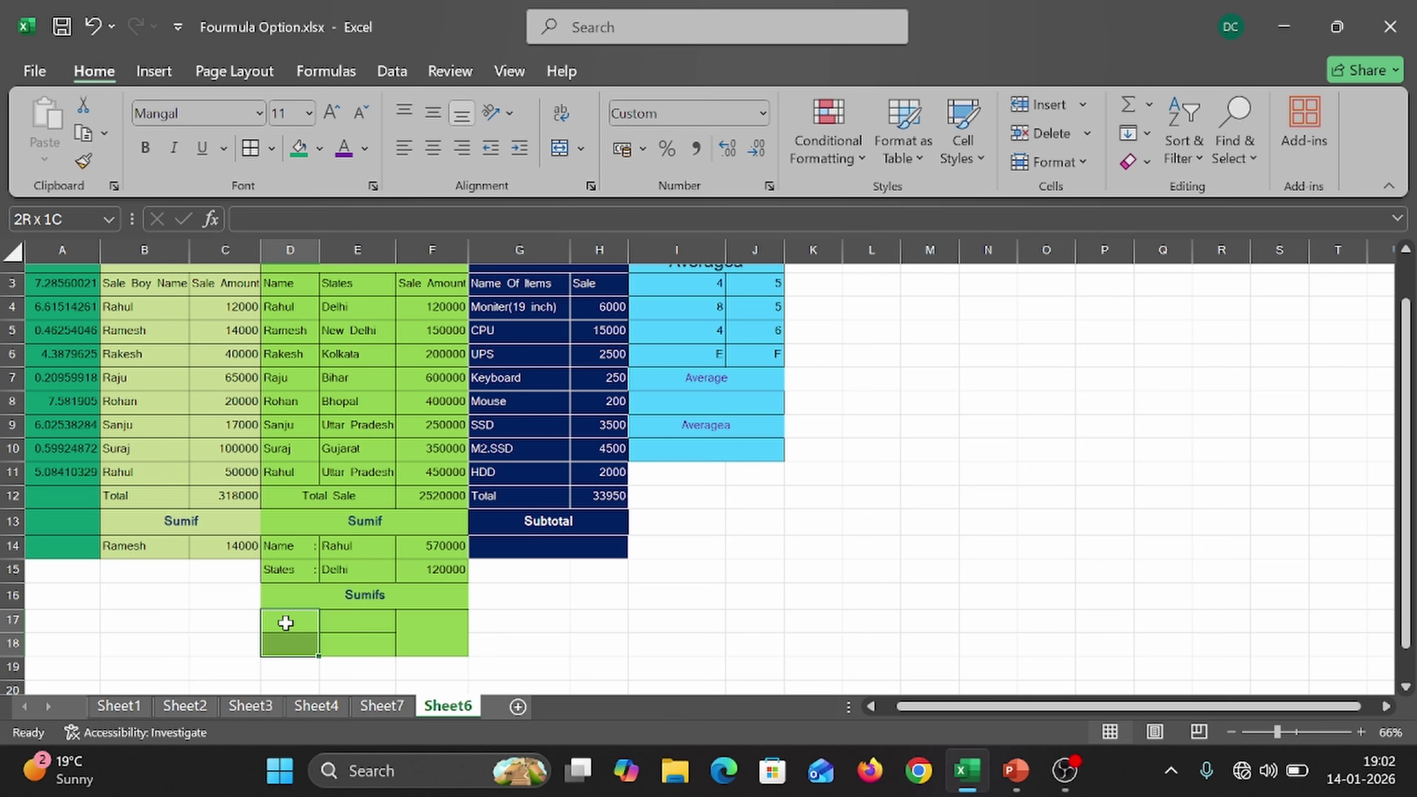
key(shift+Right)
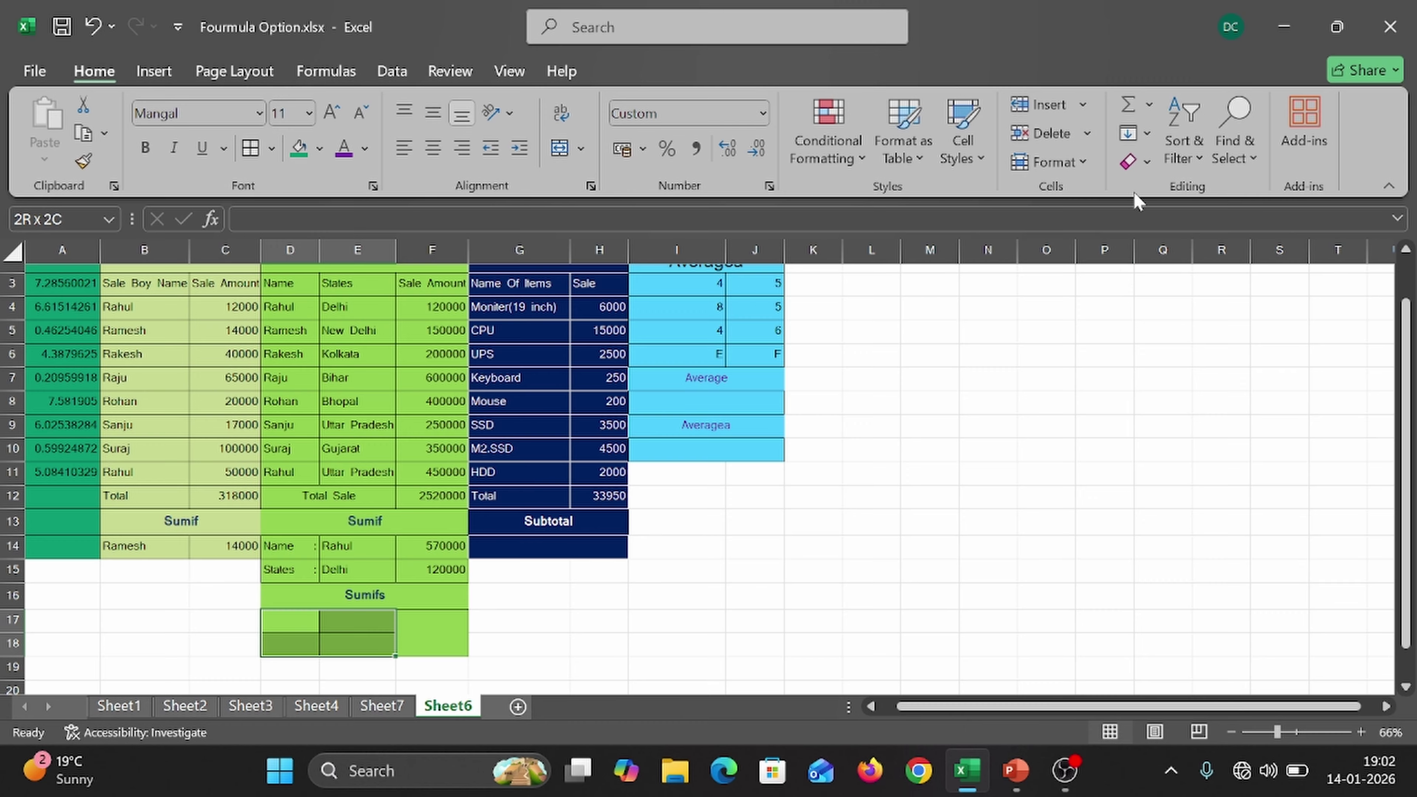
click(1143, 162)
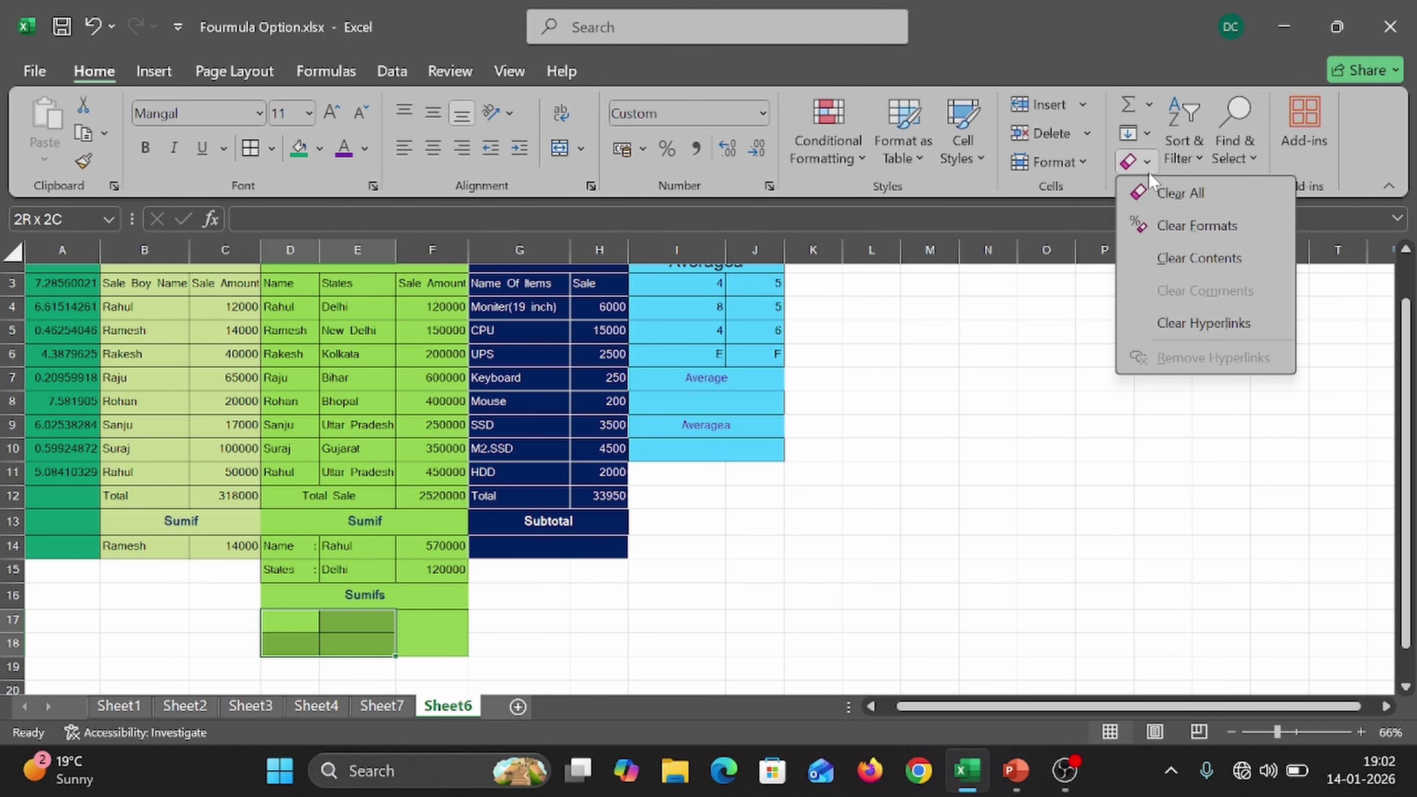
click(1176, 206)
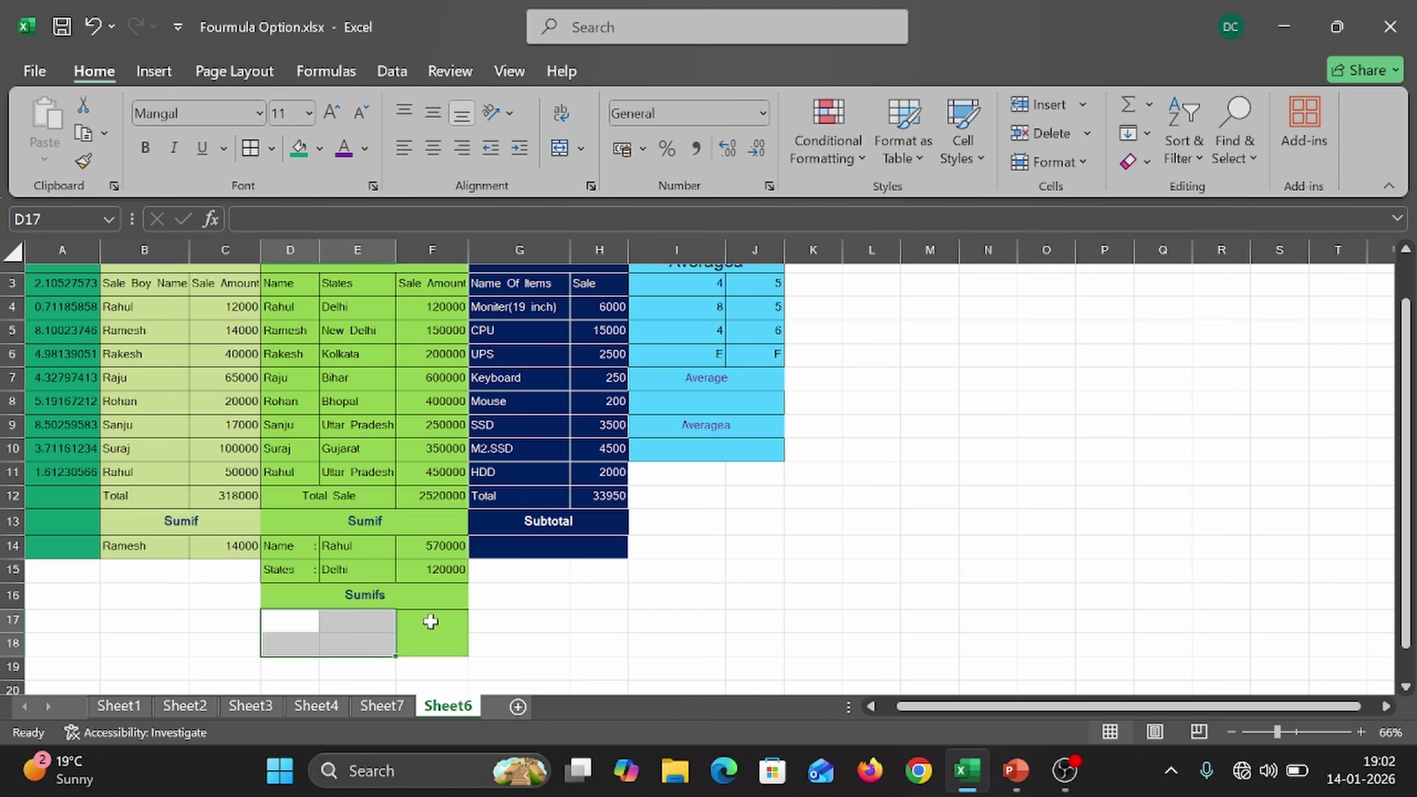
- Enter the labels Name in D17 and States in D18 for the Sumifs criteria
click(326, 621)
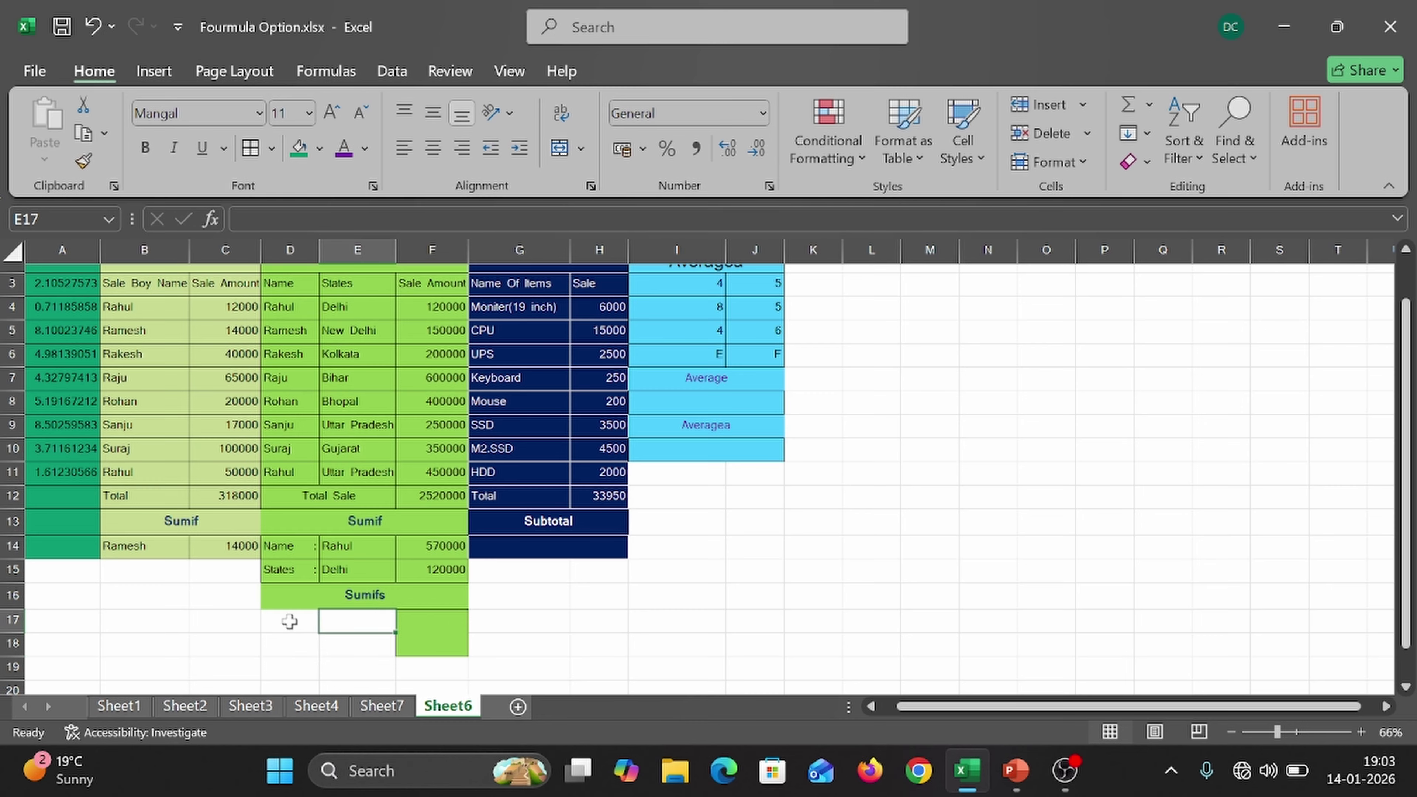
click(289, 621)
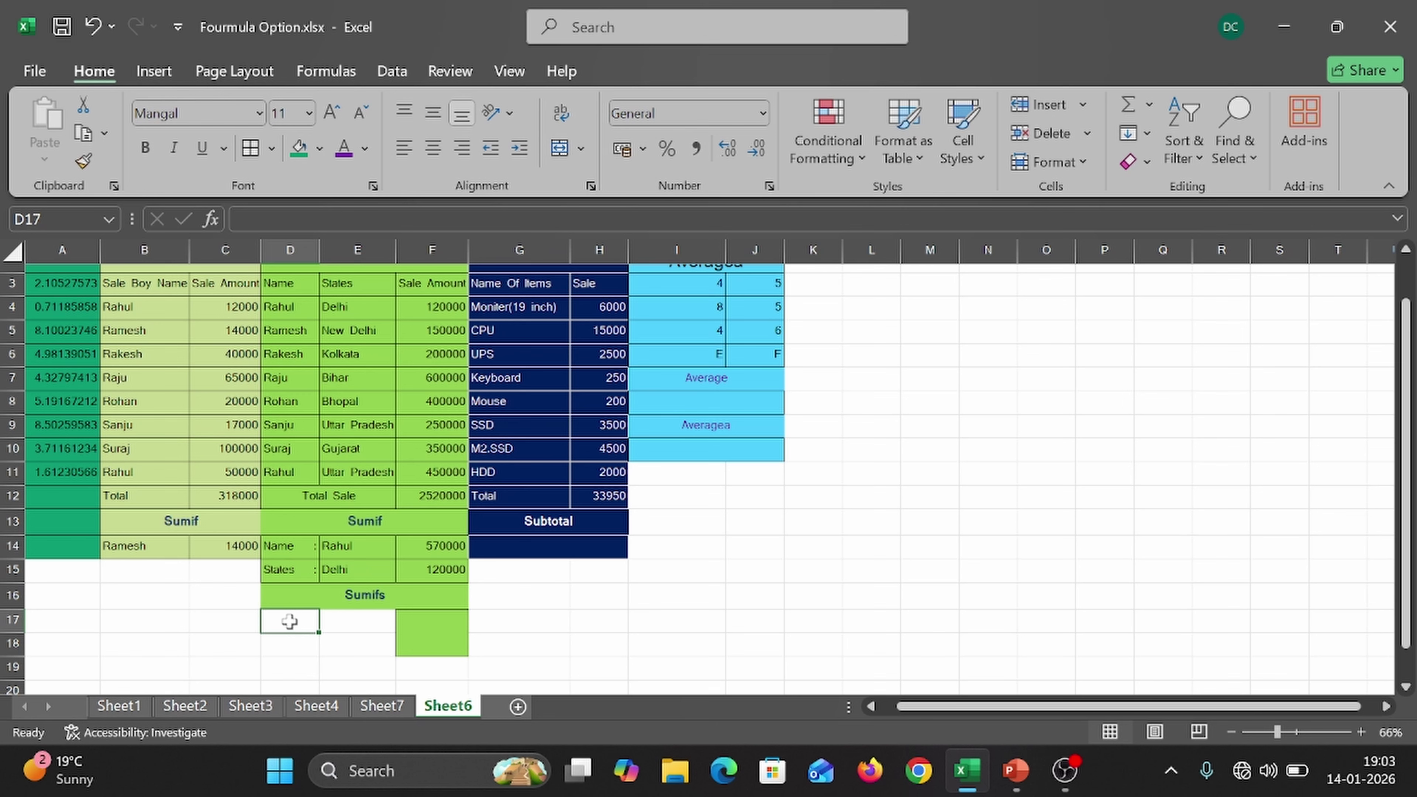
text(Name)
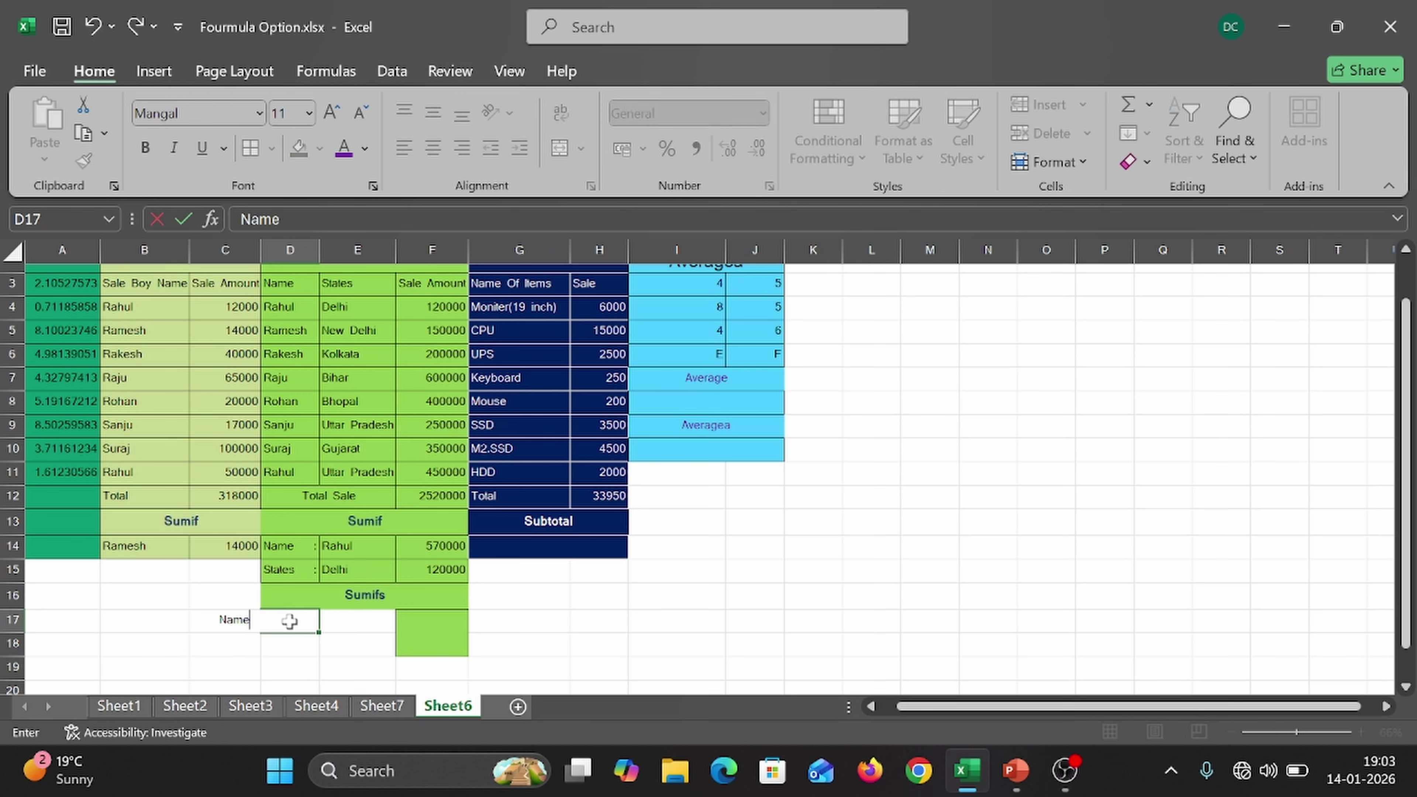
key(Return)
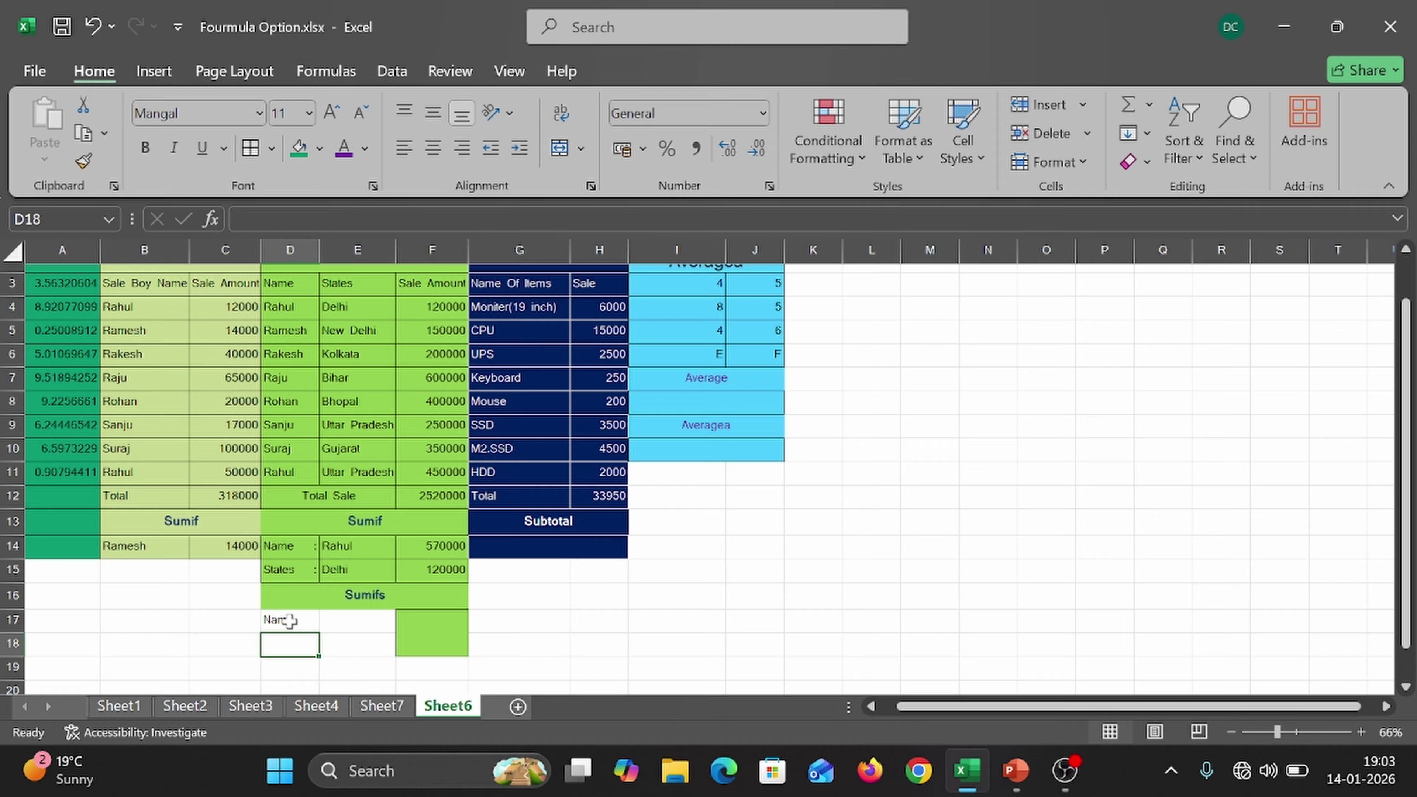
text(States)
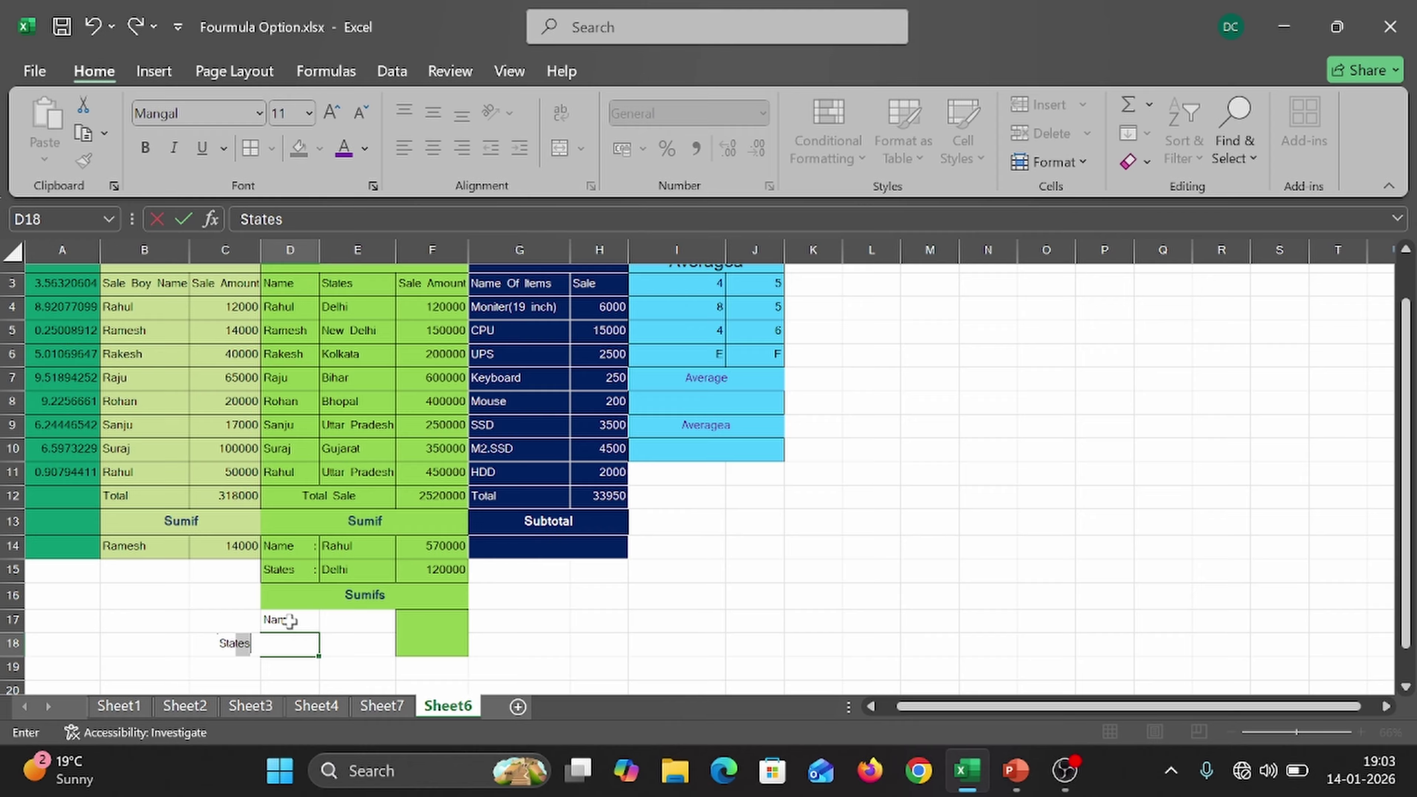
key(Return)
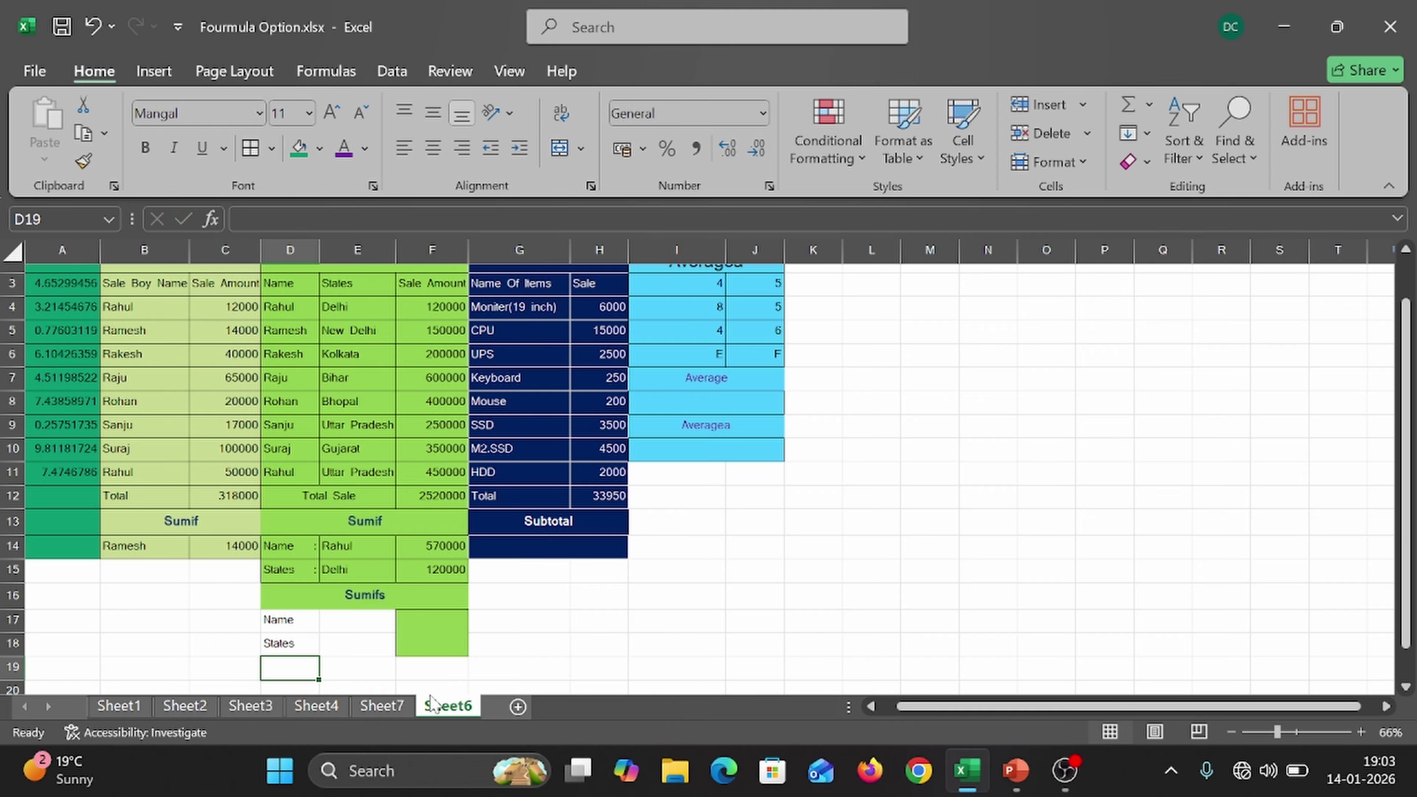
key(Up)
key(Up)
key(Right)
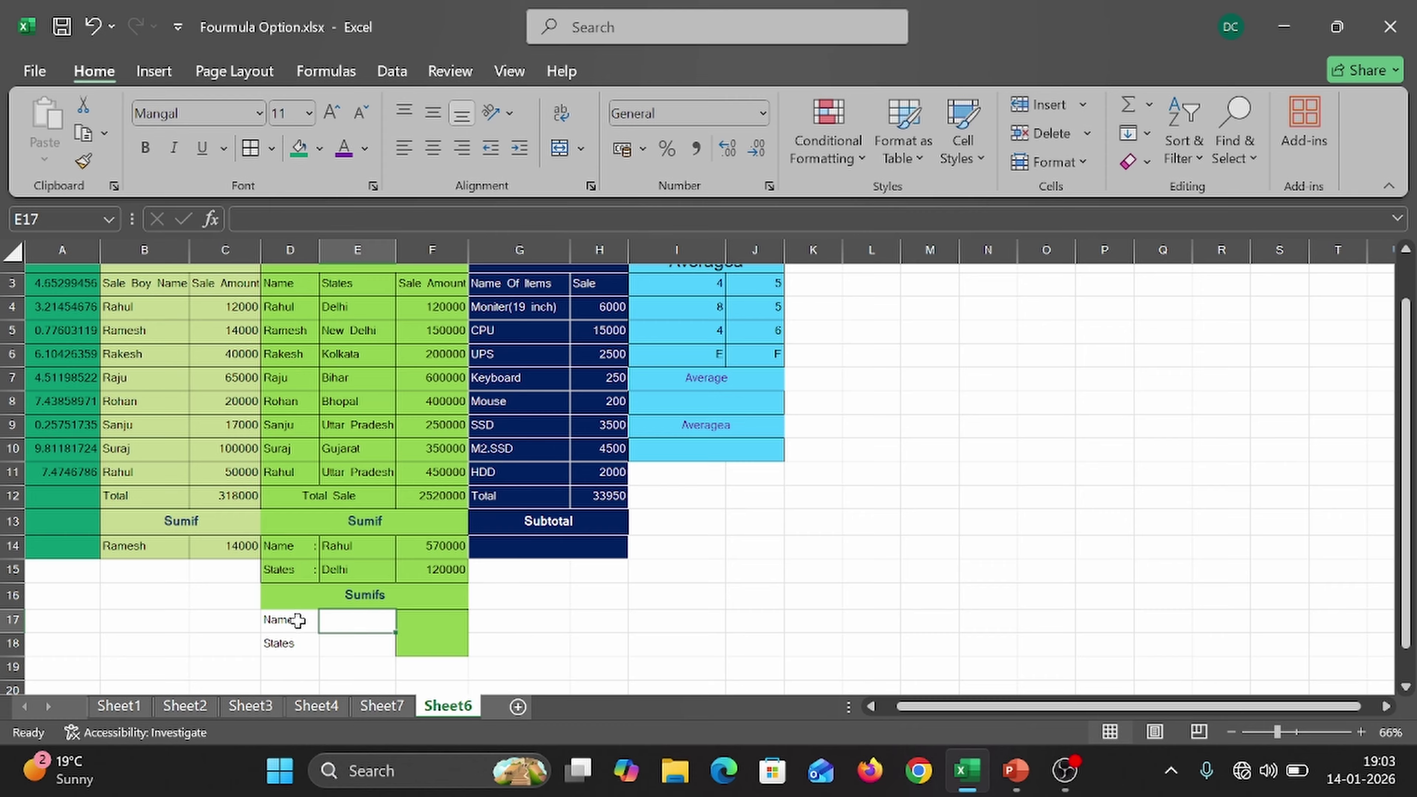
- Apply the custom number format "@* :" to the Name and States labels in D17:D18, adding a trailing colon
click(297, 620)
drag(297, 620, 293, 642)
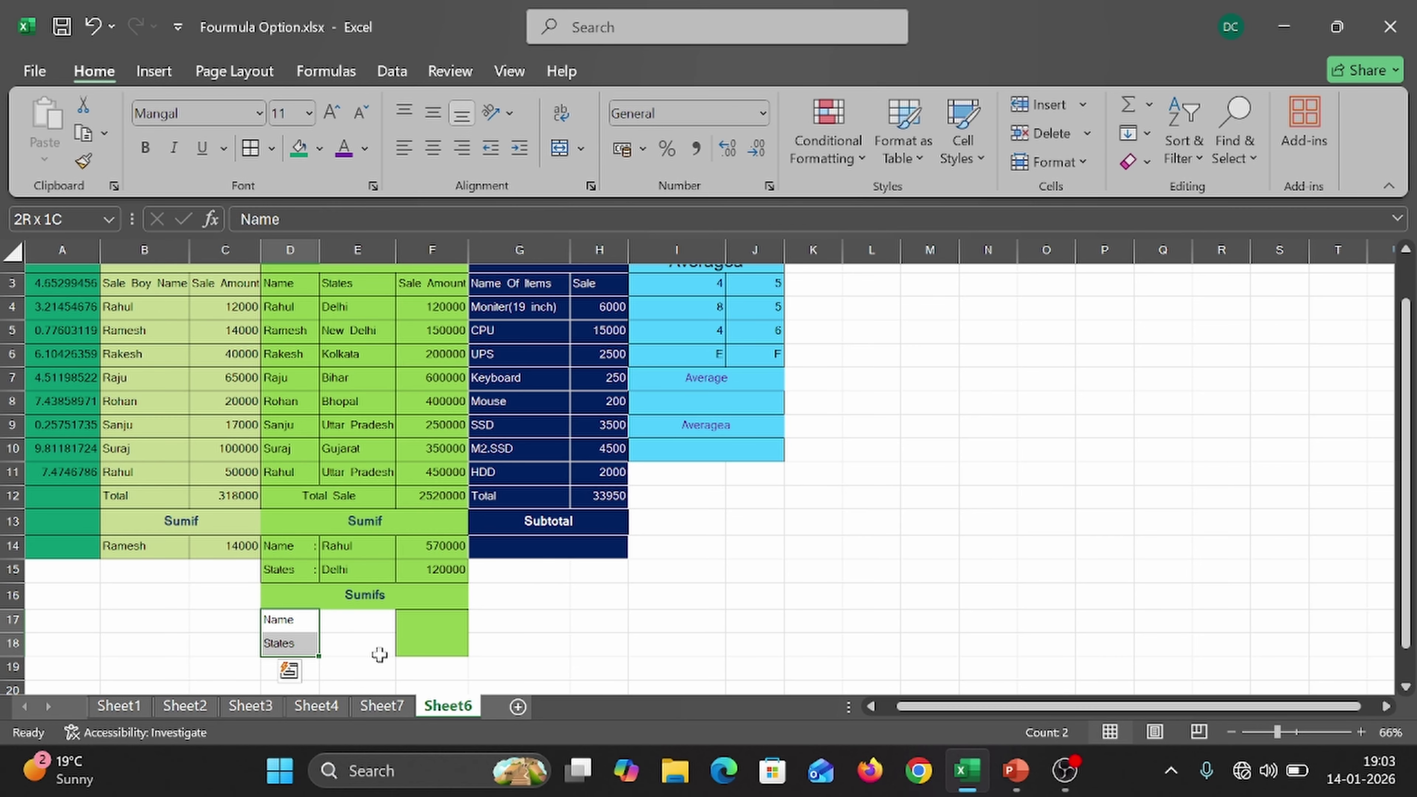
key(ctrl+1)
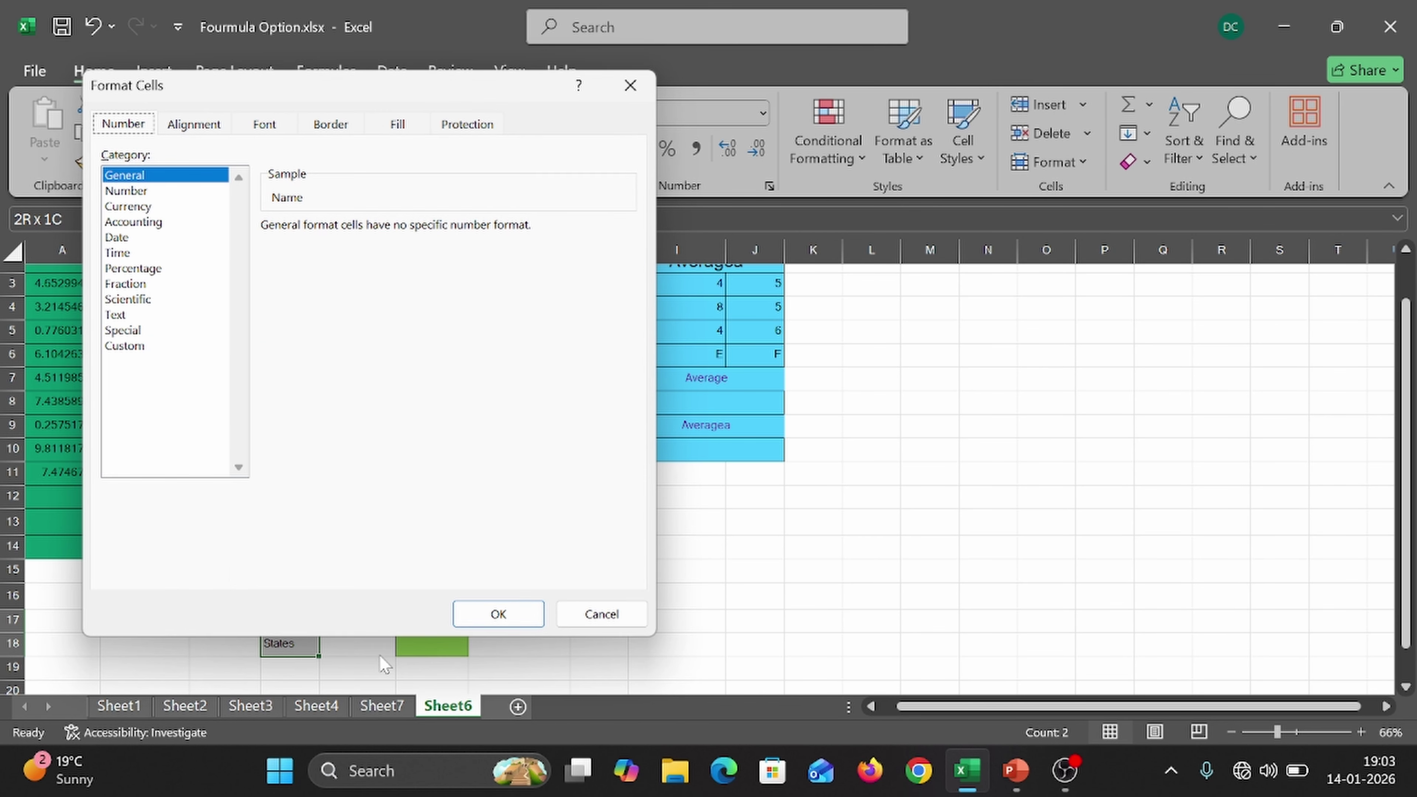
click(137, 352)
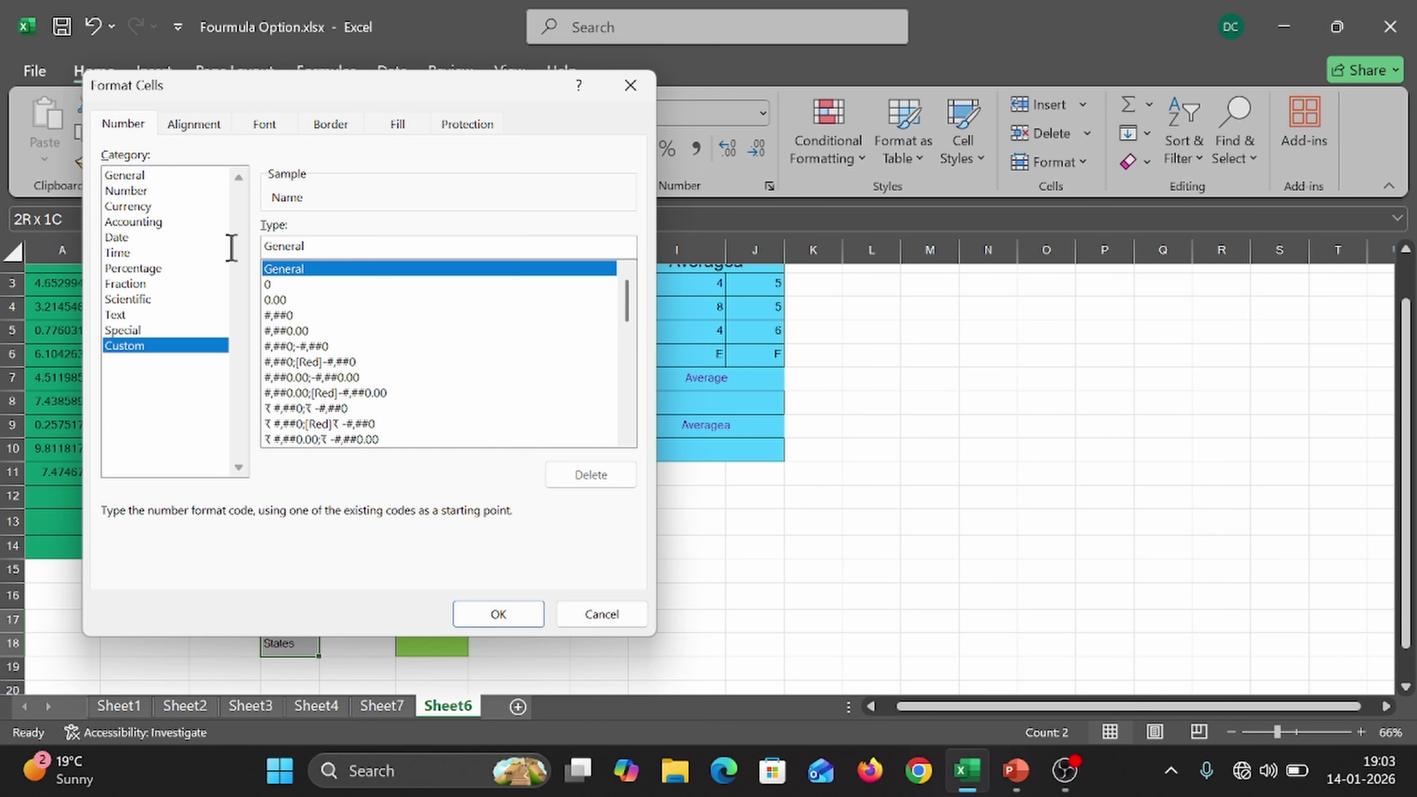
click(364, 246)
key(BackSpace)
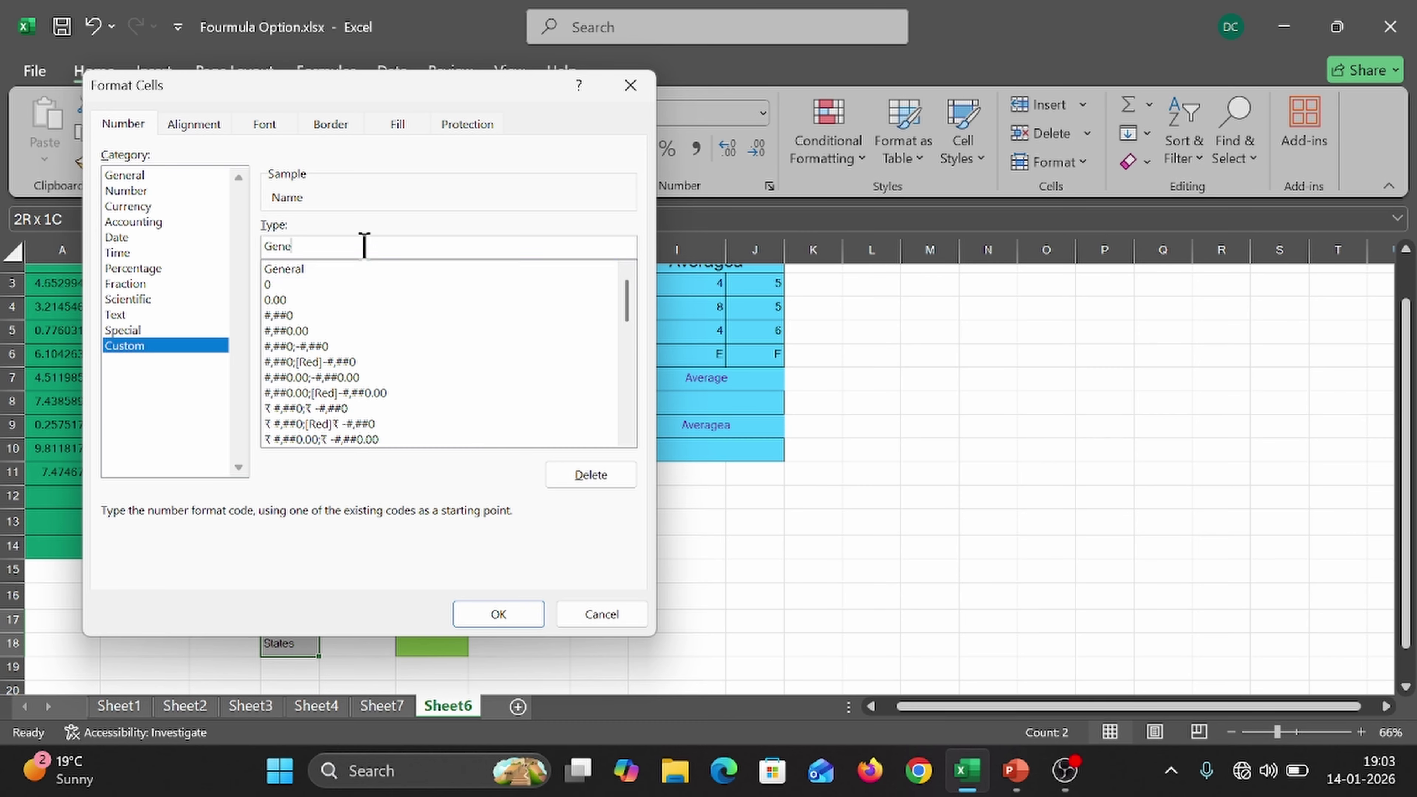
key(BackSpace)
key(BackSpace)
key(BackSpace)
key(BackSpace)
text(@*)
click(499, 614)
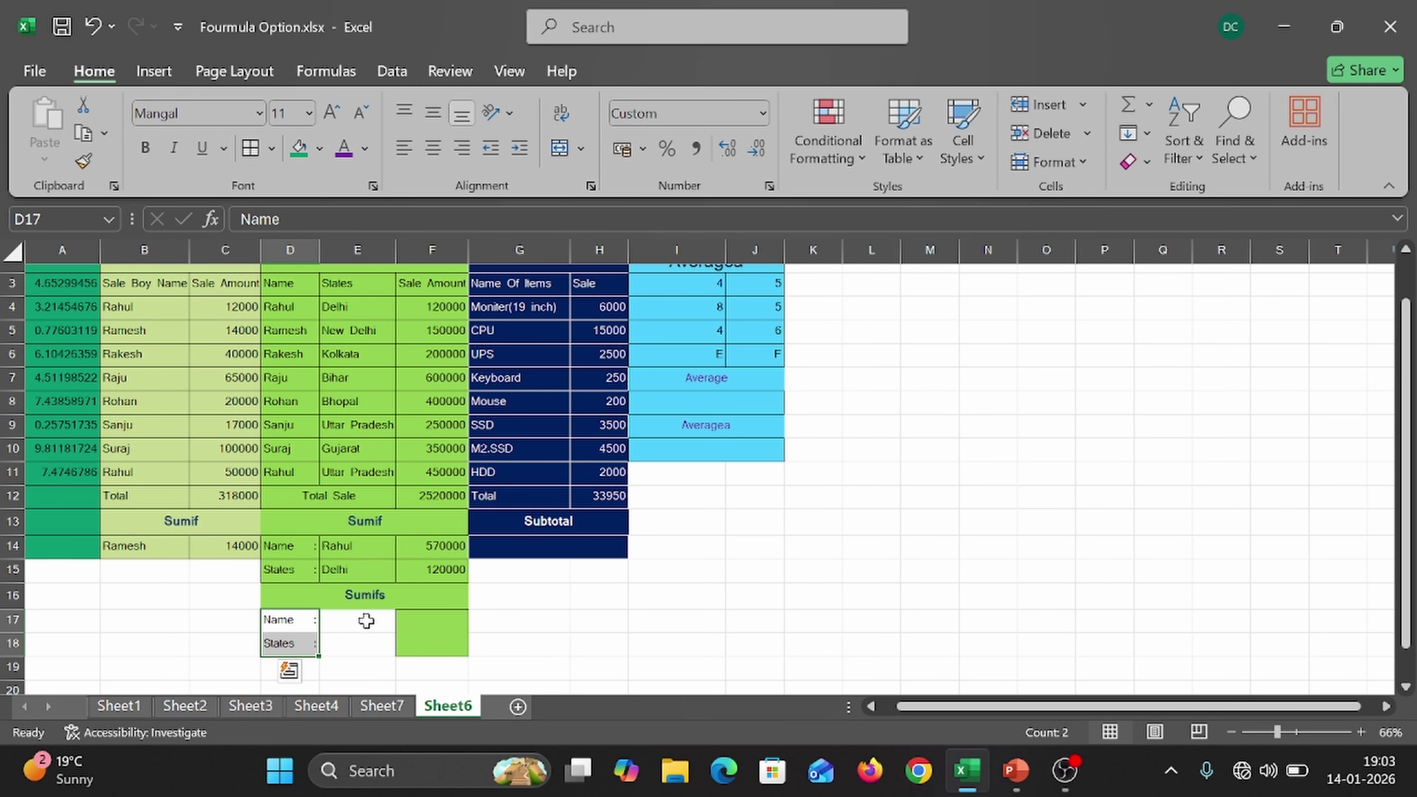
key(Right)
key(Right)
drag(357, 622, 351, 622)
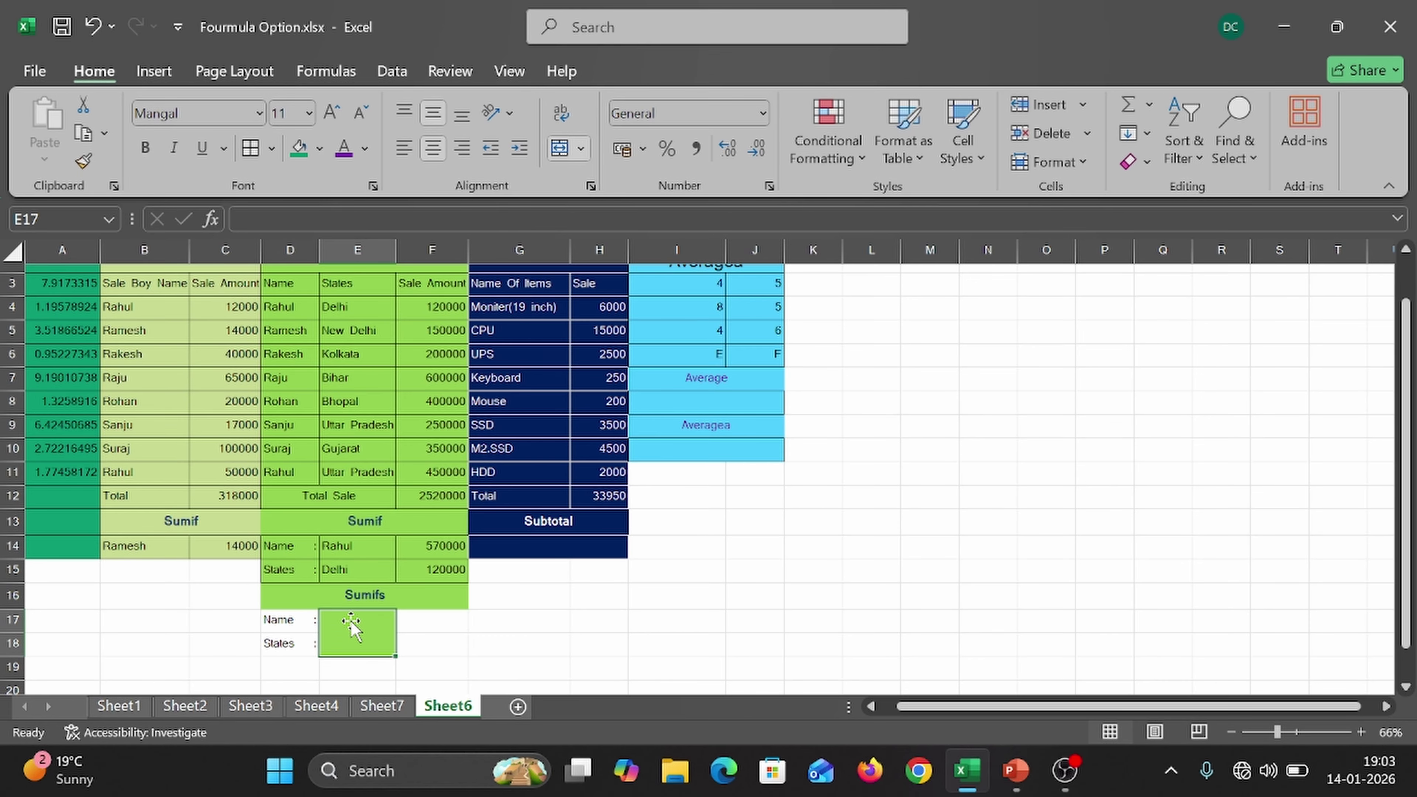
click(414, 623)
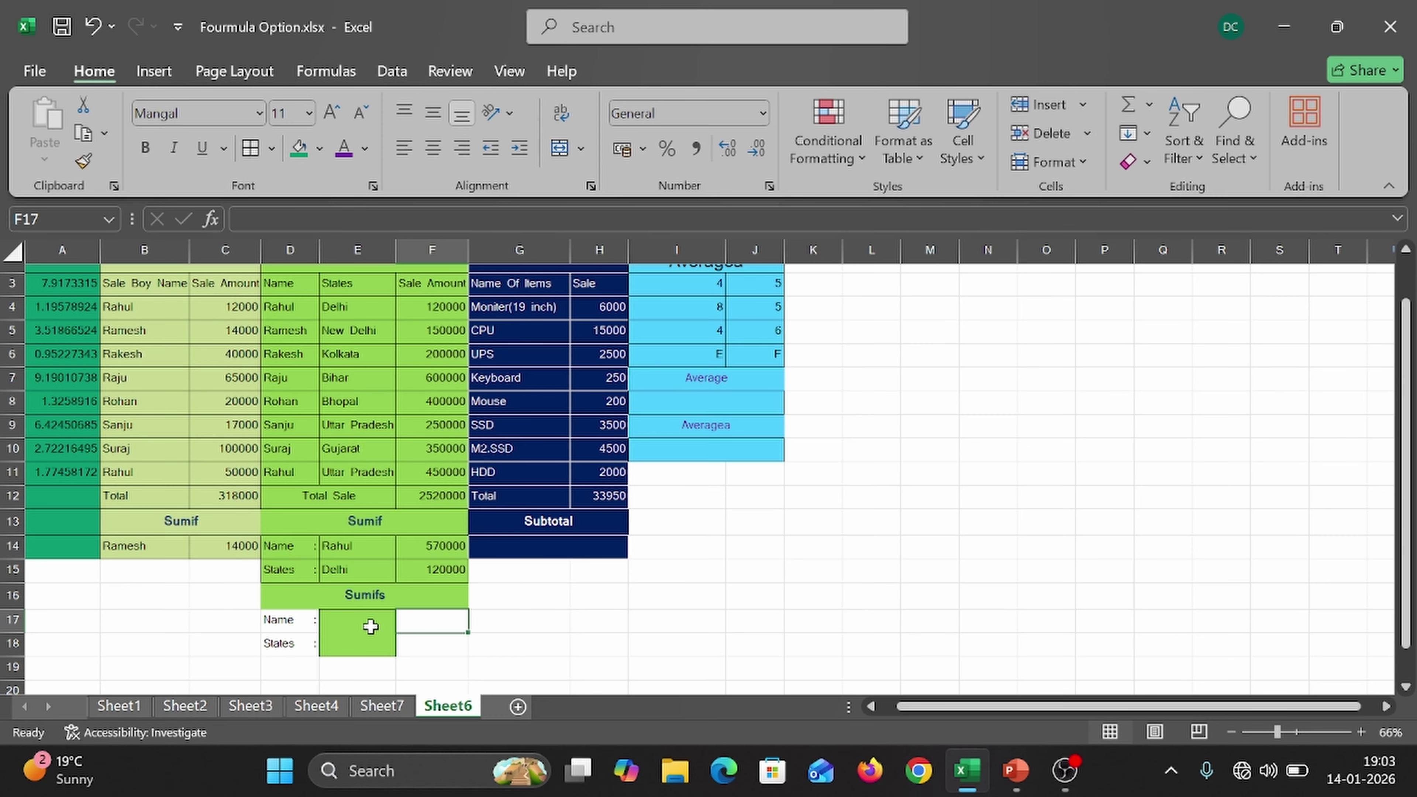
key(ctrl+z)
click(346, 624)
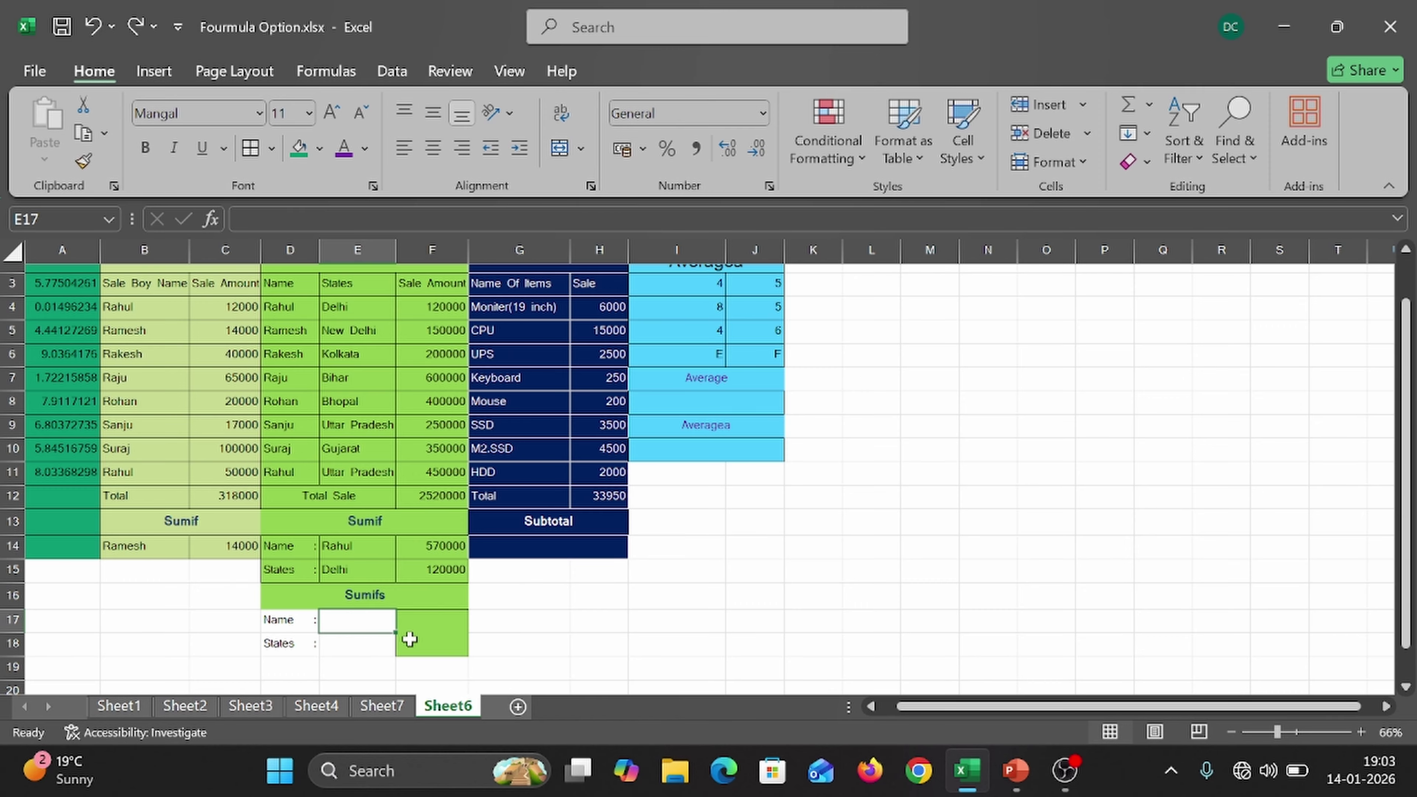
key(Right)
key(Right)
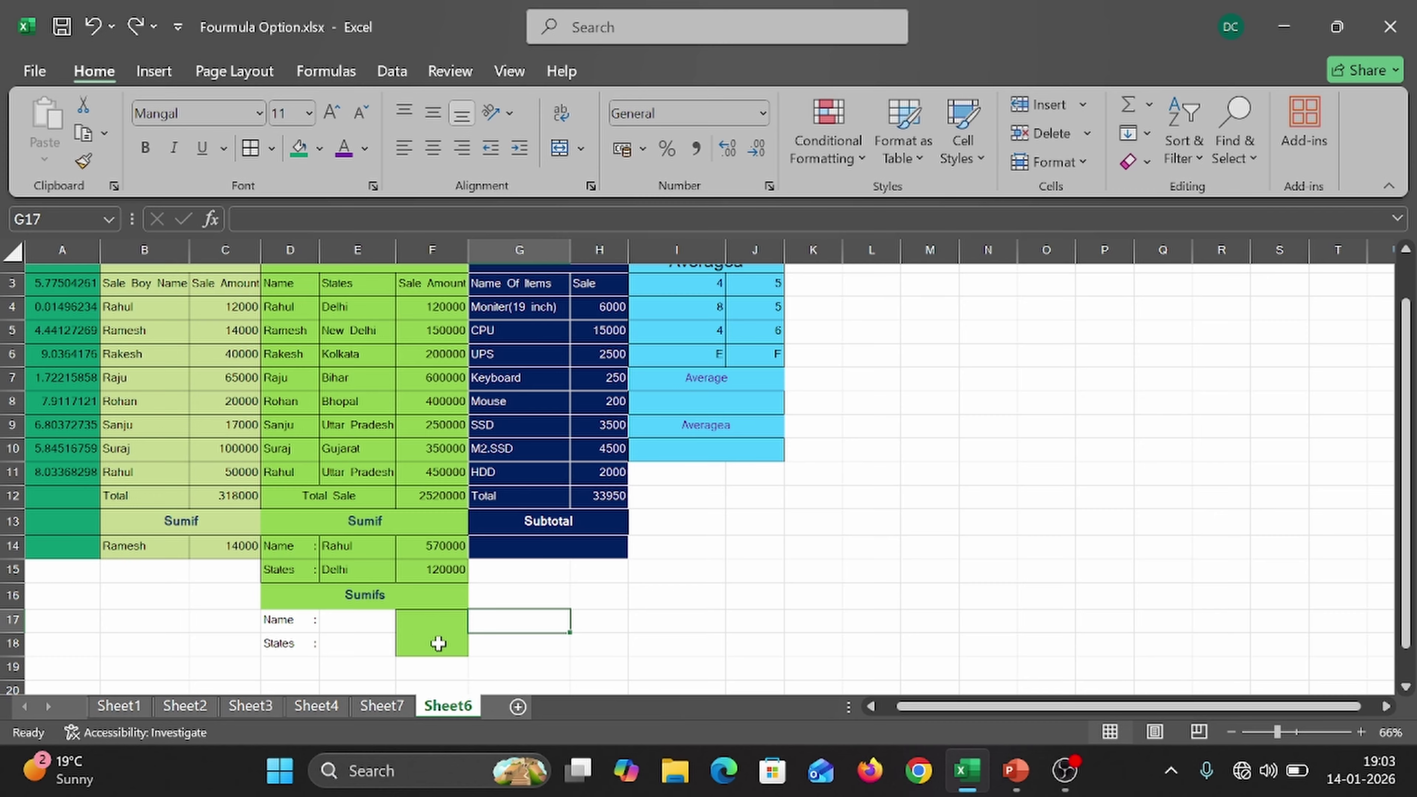
key(Down)
drag(426, 639, 422, 637)
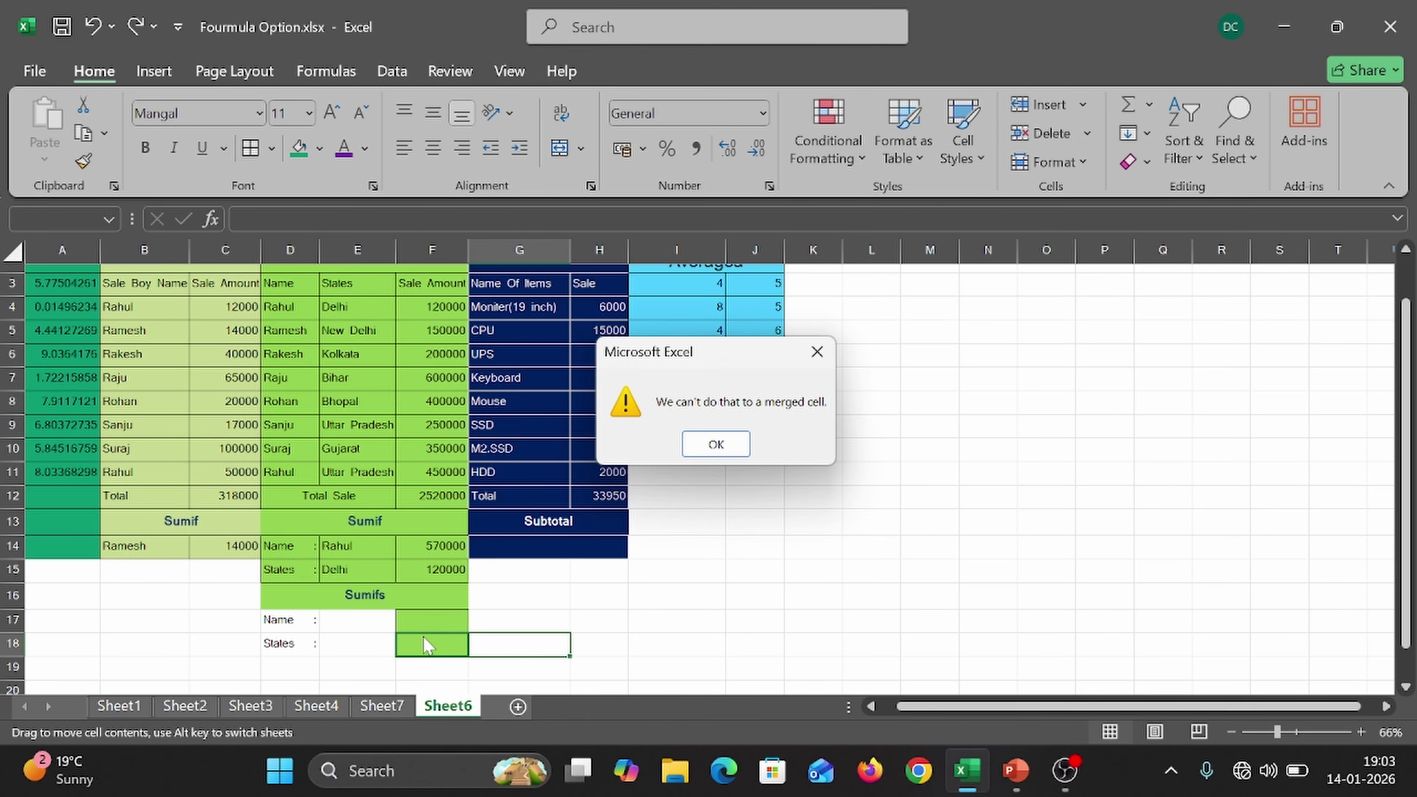
click(719, 444)
key(Up)
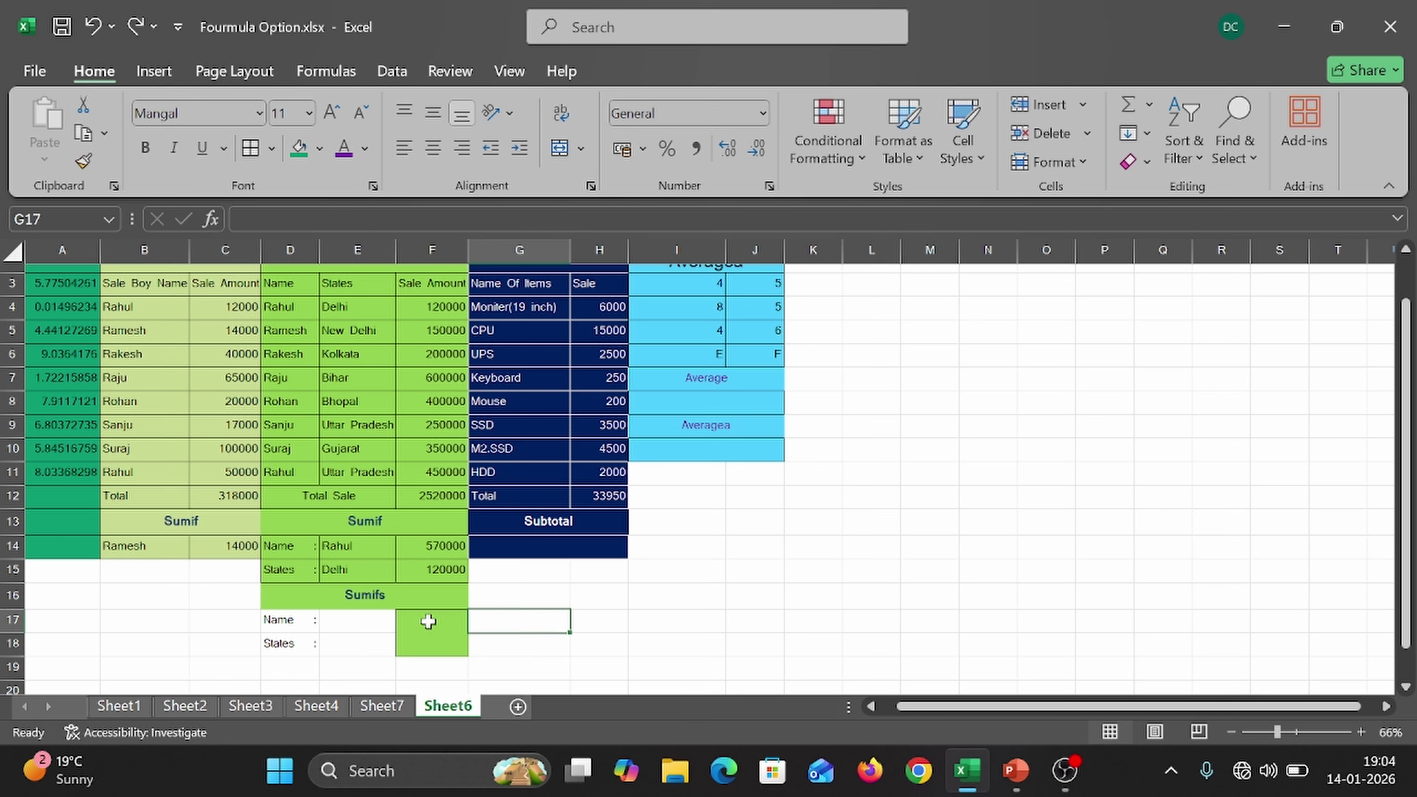
- Start a SUMIFS formula in the merged result cell F17 under the Sumifs heading
click(428, 622)
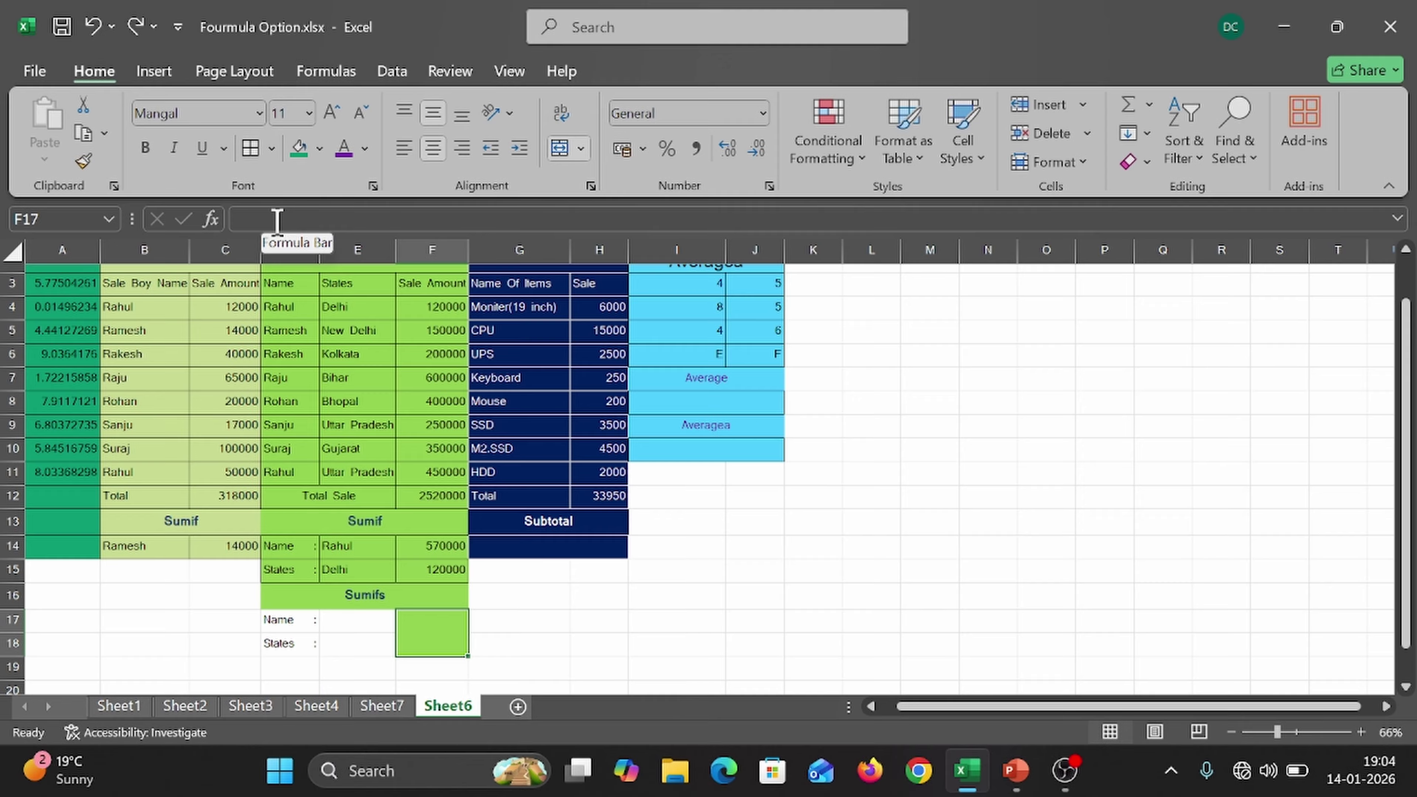
click(314, 219)
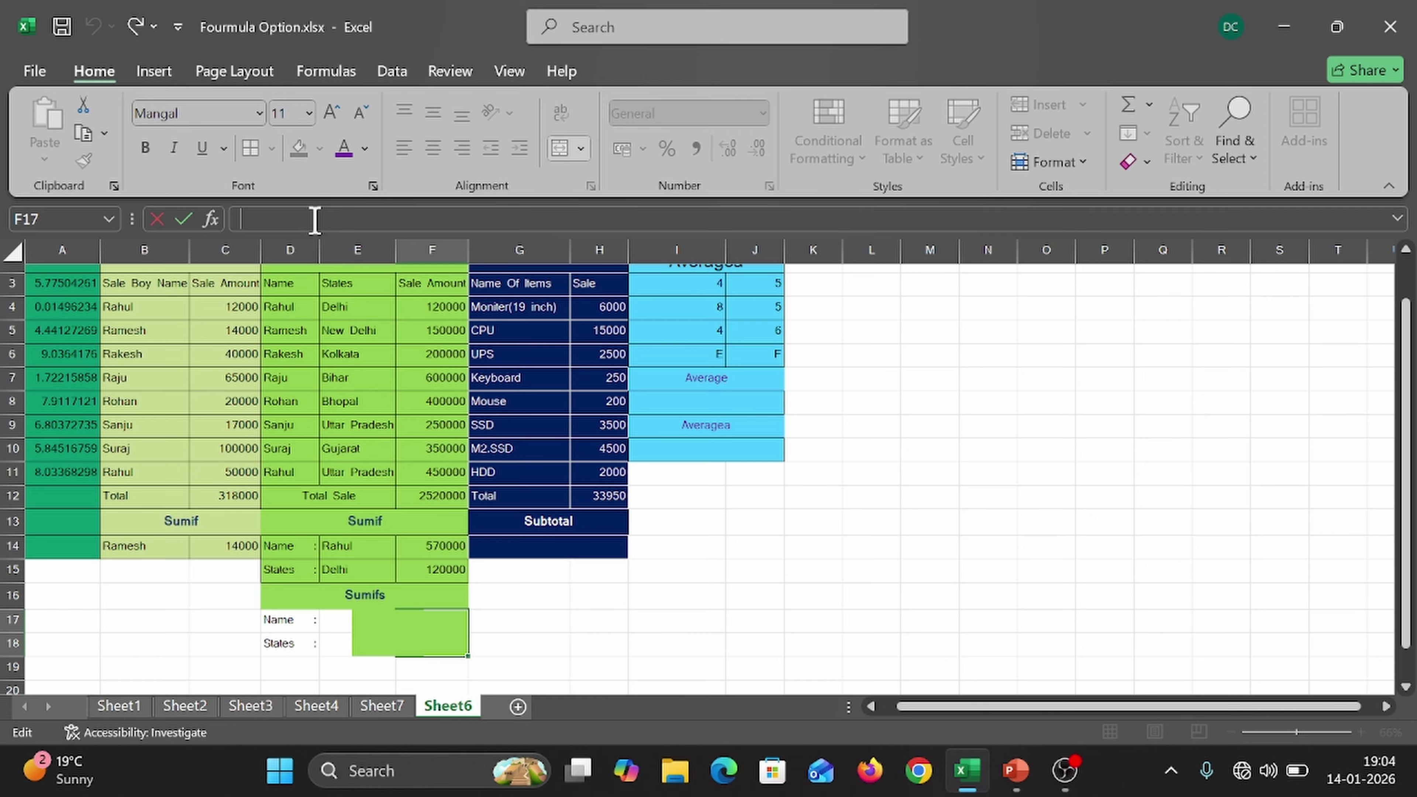
text(=)
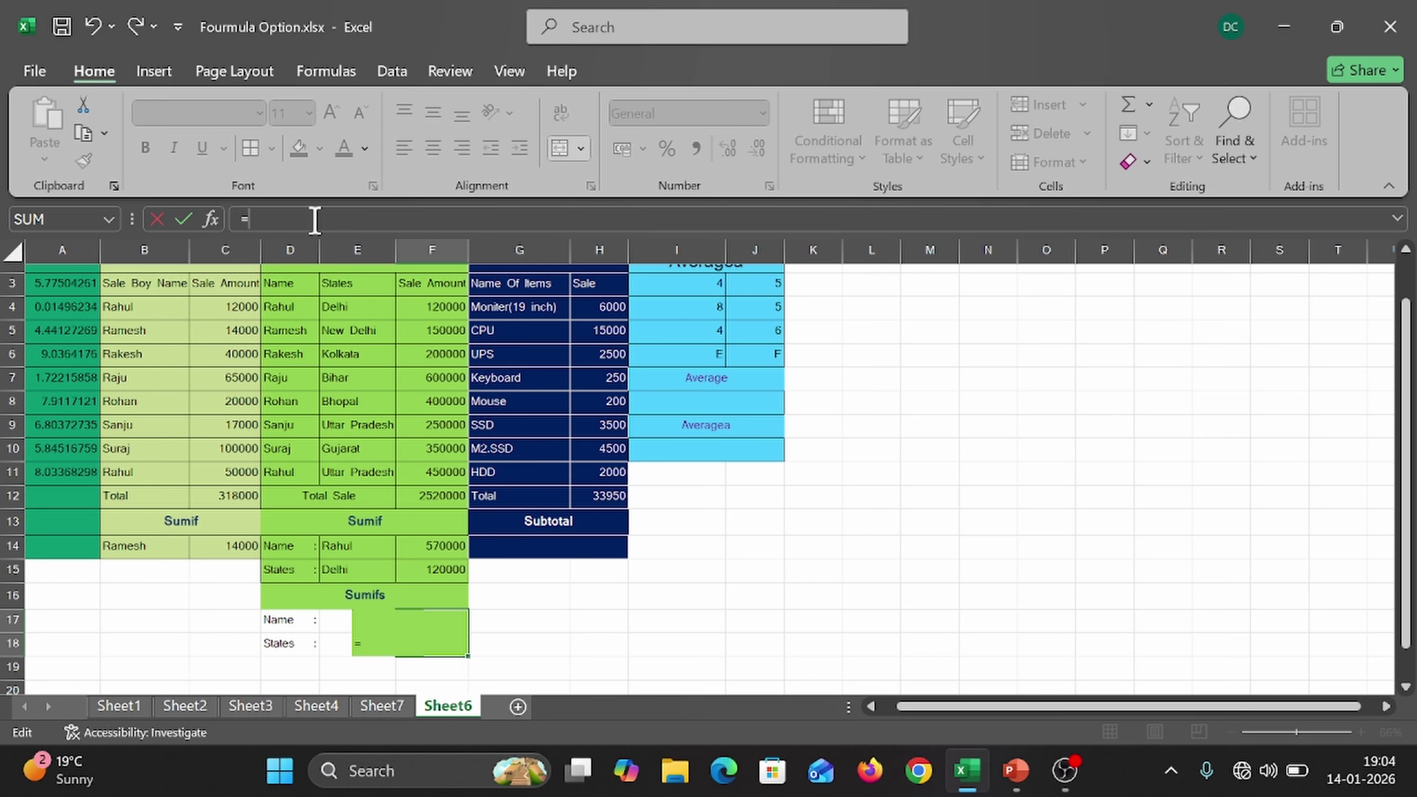
text(-sumf)
key(BackSpace)
text(ifs)
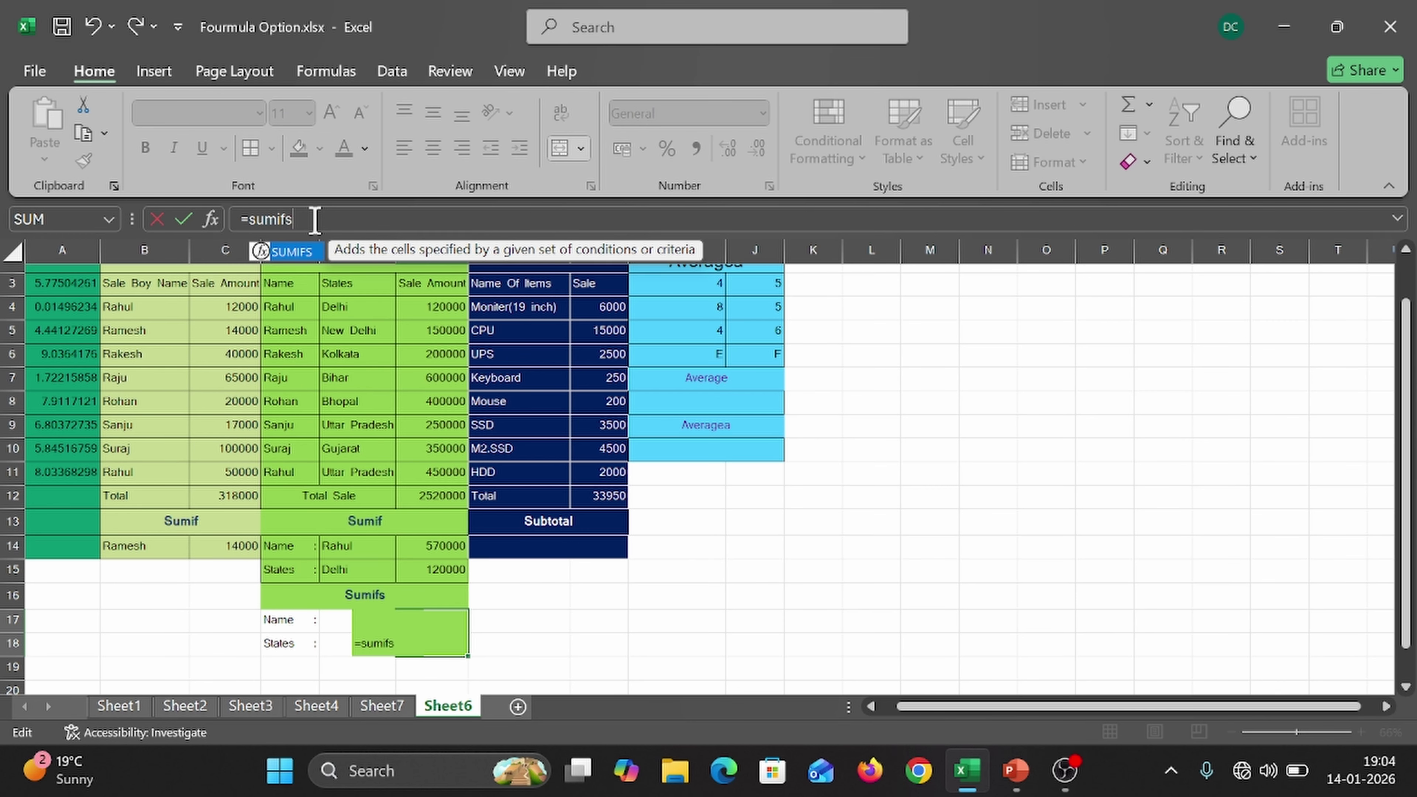
key(Tab)
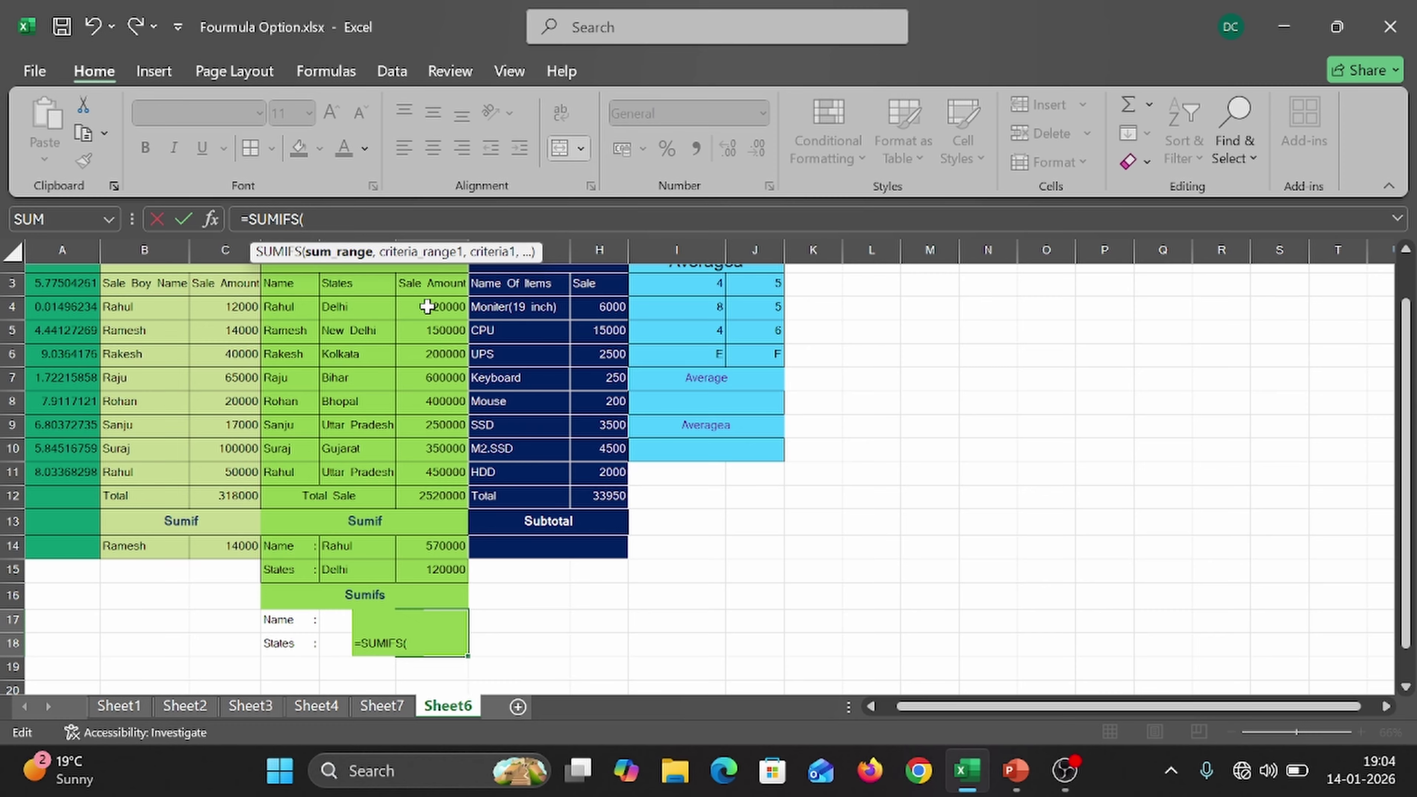
drag(428, 306, 428, 374)
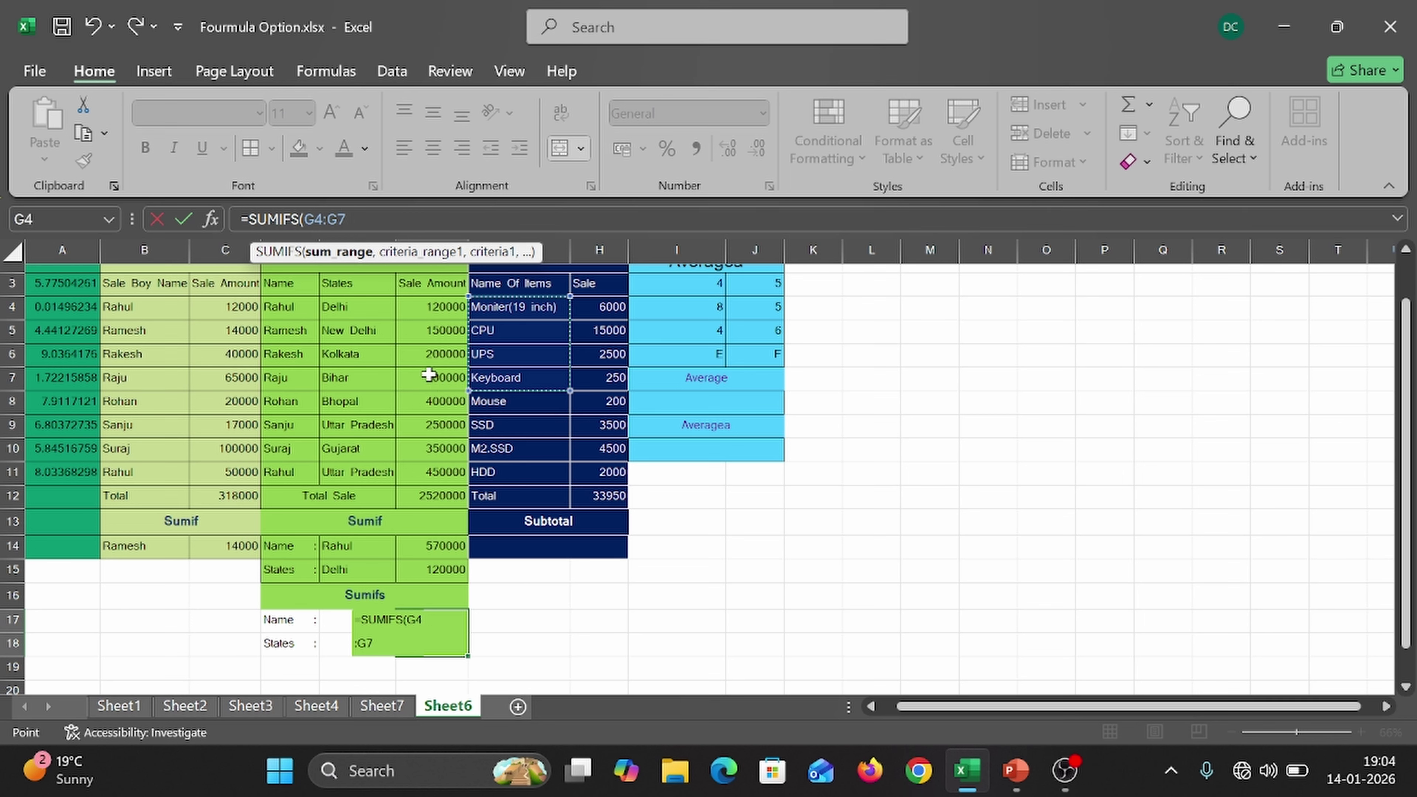
key(BackSpace)
key(BackSpace)
key(BackSpace)
key(BackSpace)
key(BackSpace)
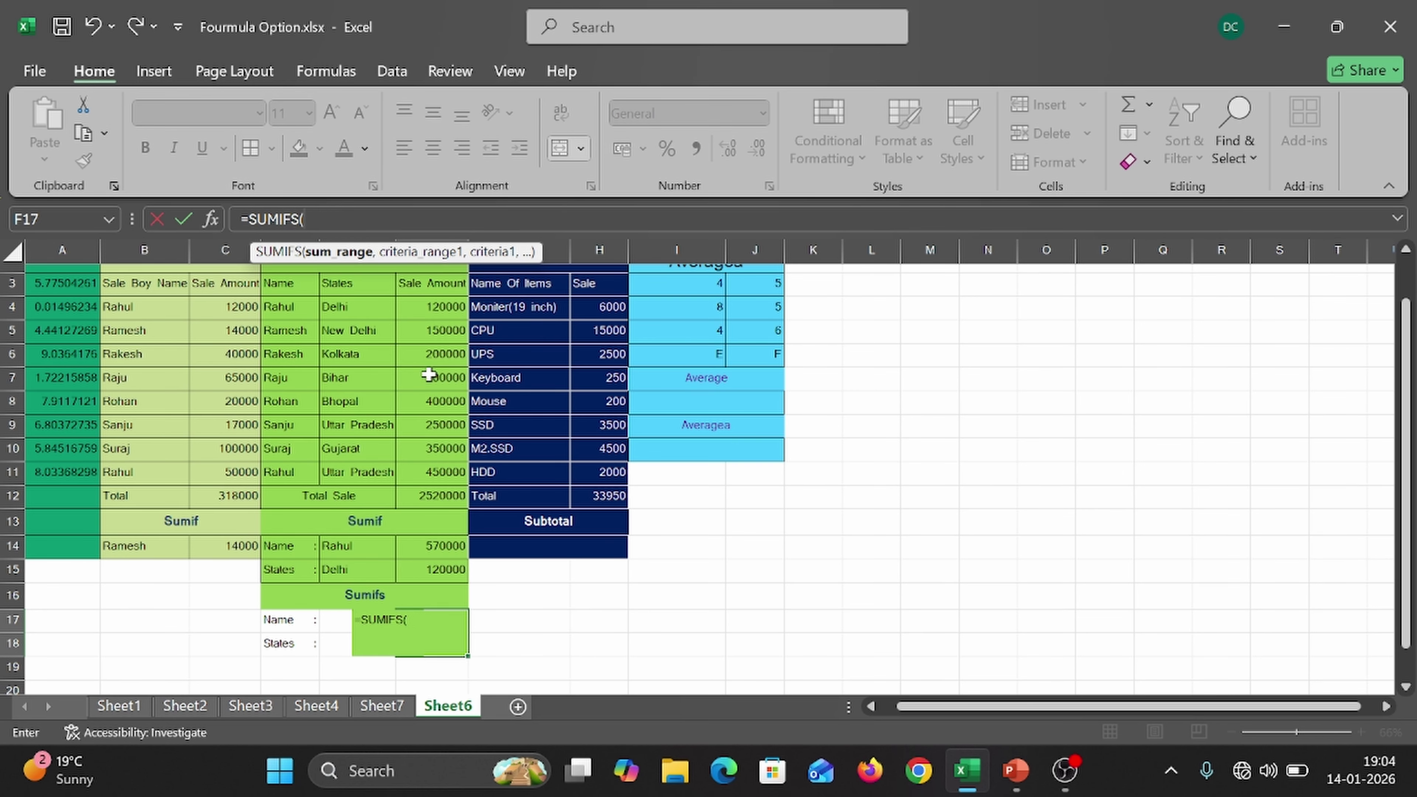
- Set the sale amounts F4:F11 as the sum range of the SUMIFS formula
drag(397, 308, 392, 476)
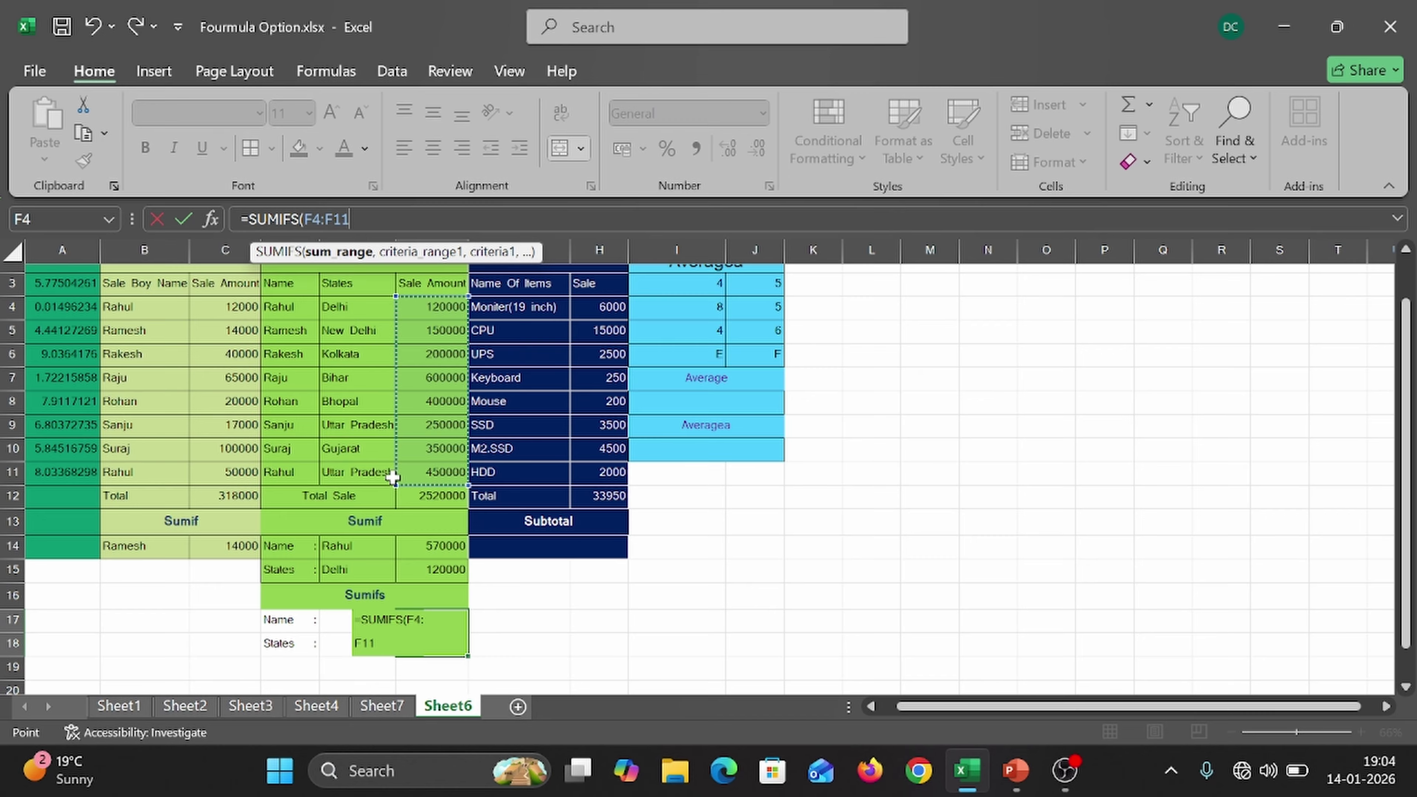
text(,)
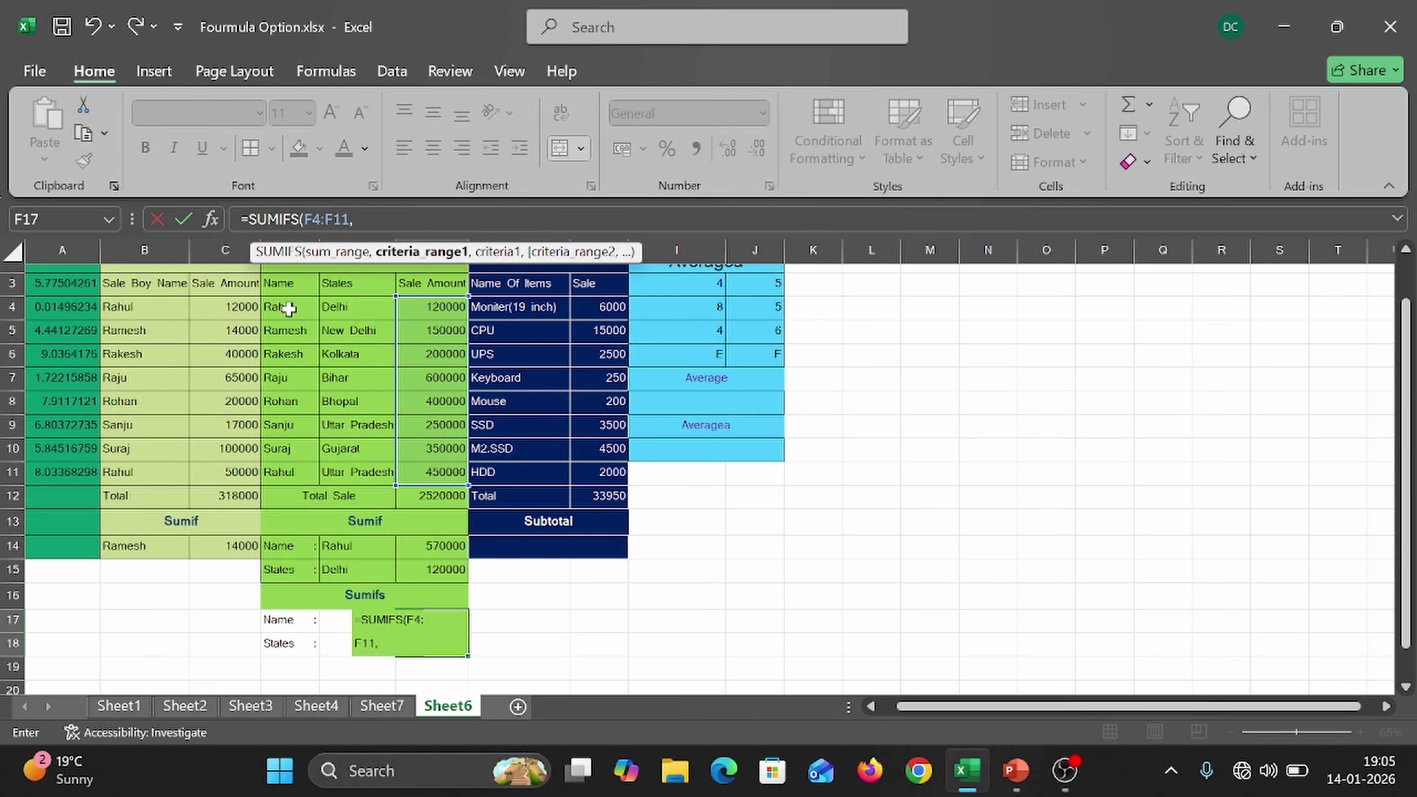
drag(288, 308, 288, 340)
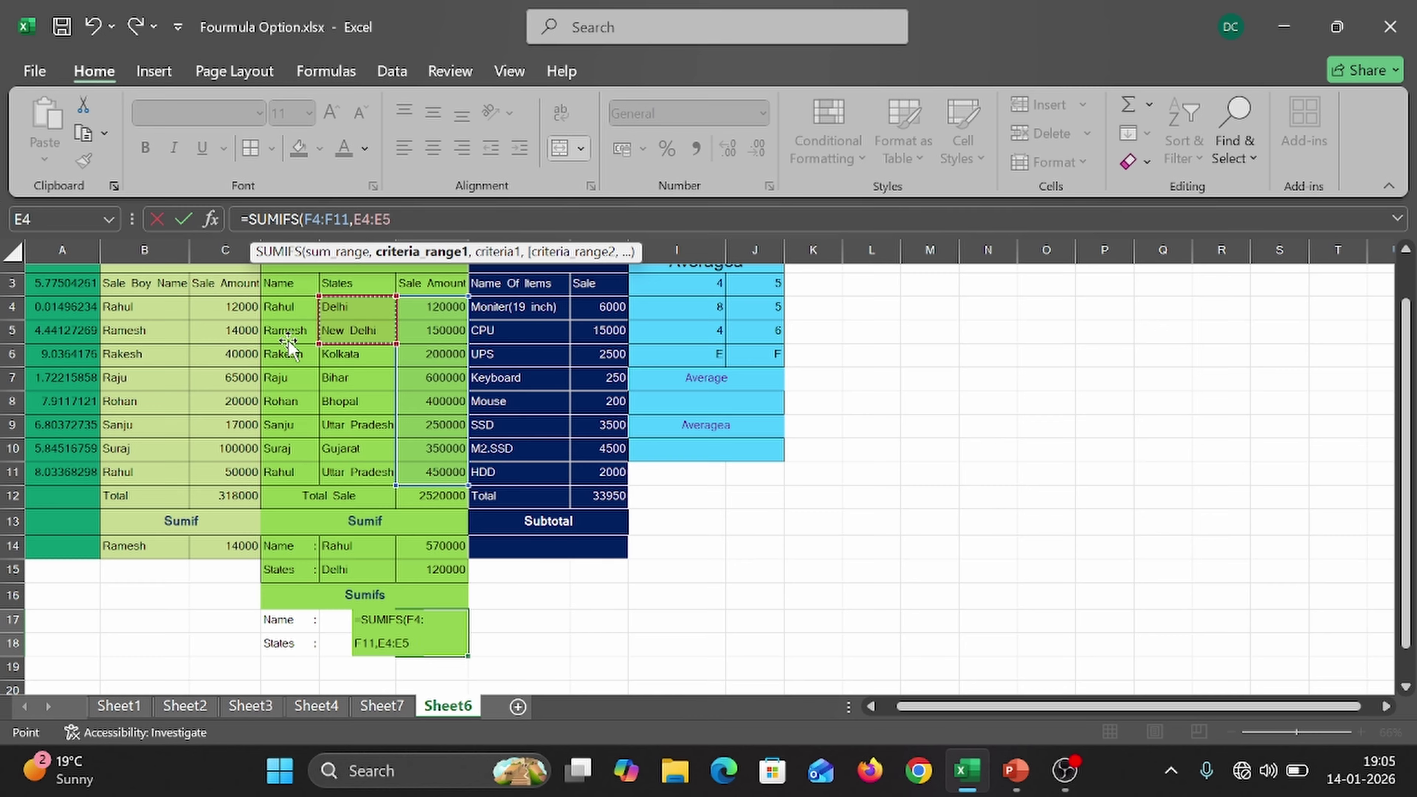
key(BackSpace)
key(BackSpace)
key(BackSpace)
key(BackSpace)
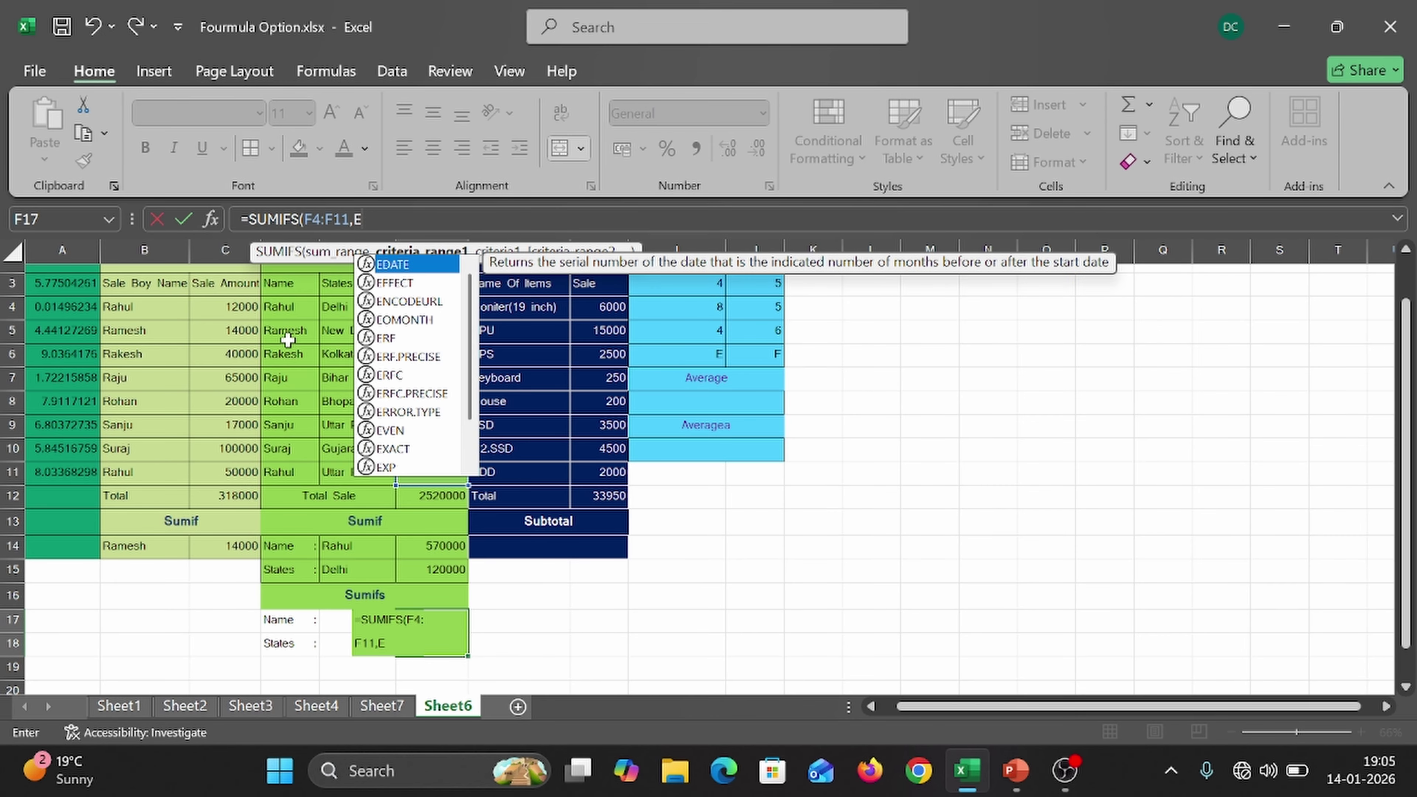
- Add the names D4:D11 as the first criteria range with E17 as its criterion in the SUMIFS formula
drag(264, 313, 268, 466)
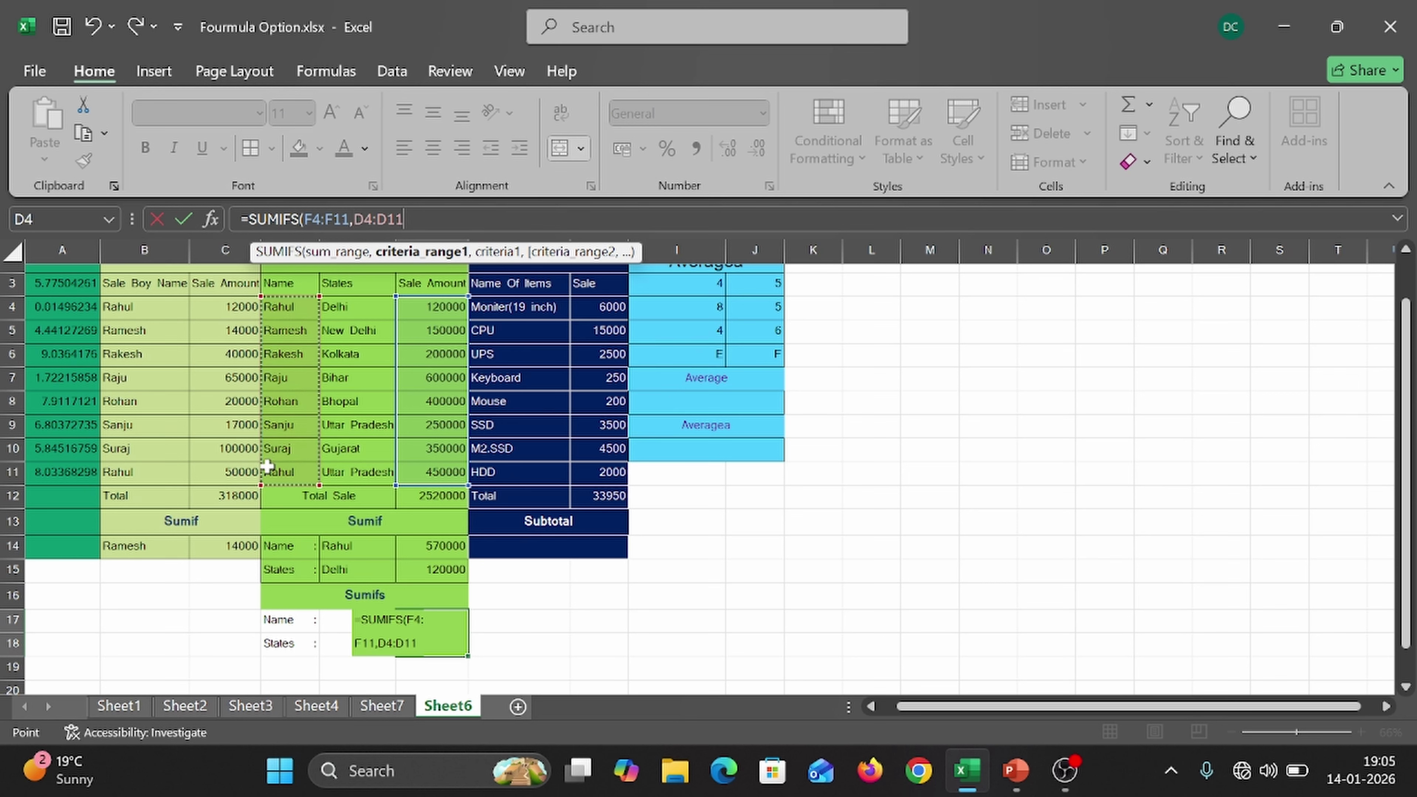
text(,)
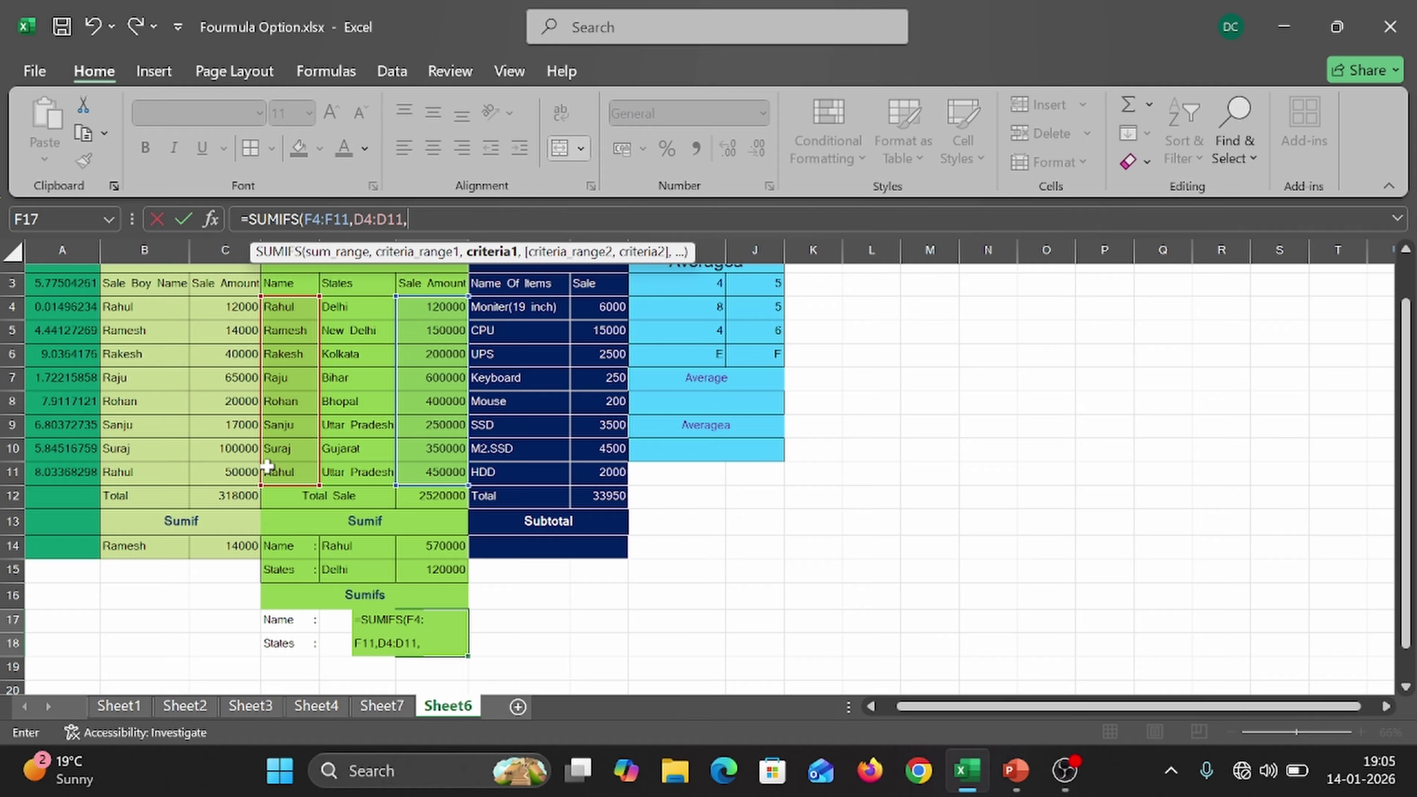
click(333, 620)
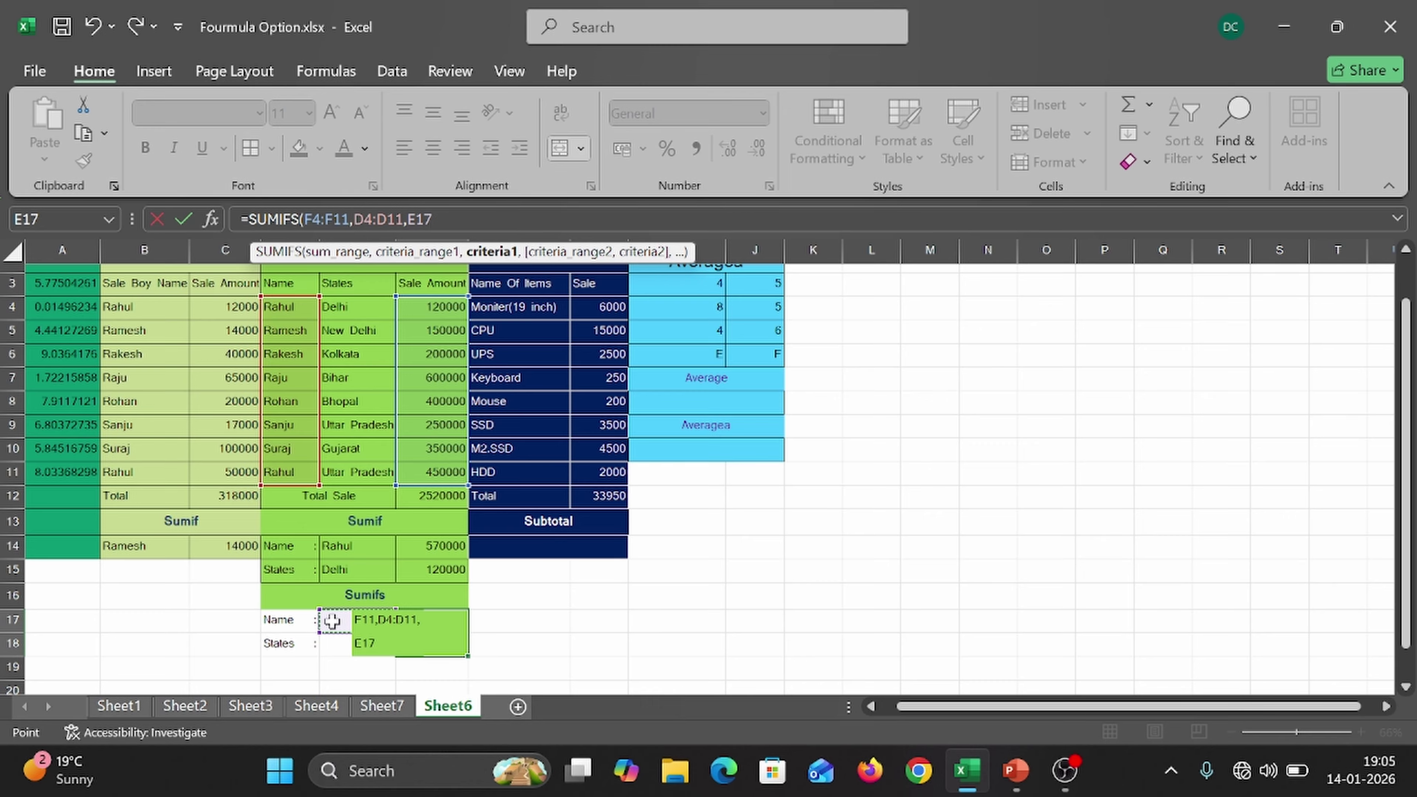
text(,)
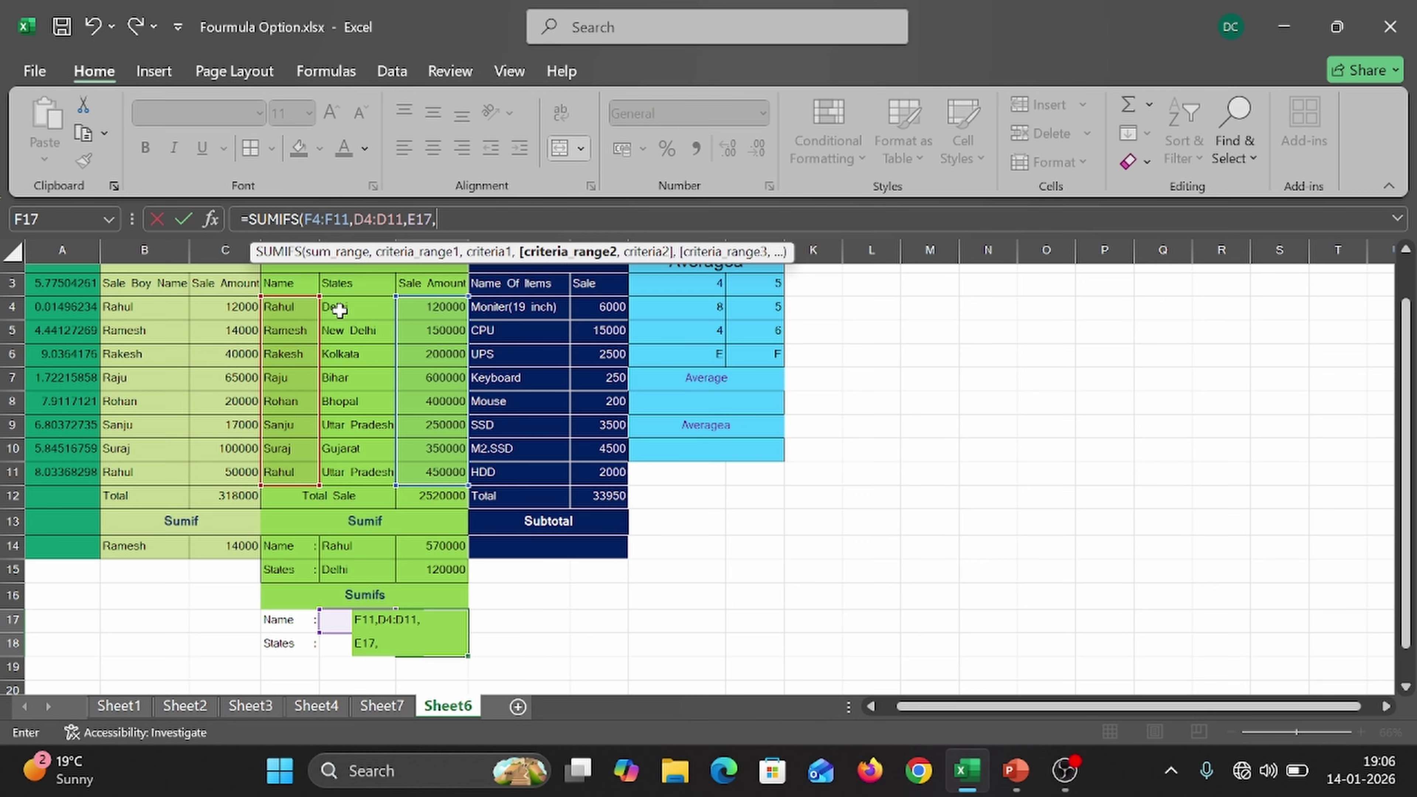
- Add the states E4:E11 as the second criteria range with E18 as its criterion and complete the SUMIFS formula
drag(332, 307, 335, 469)
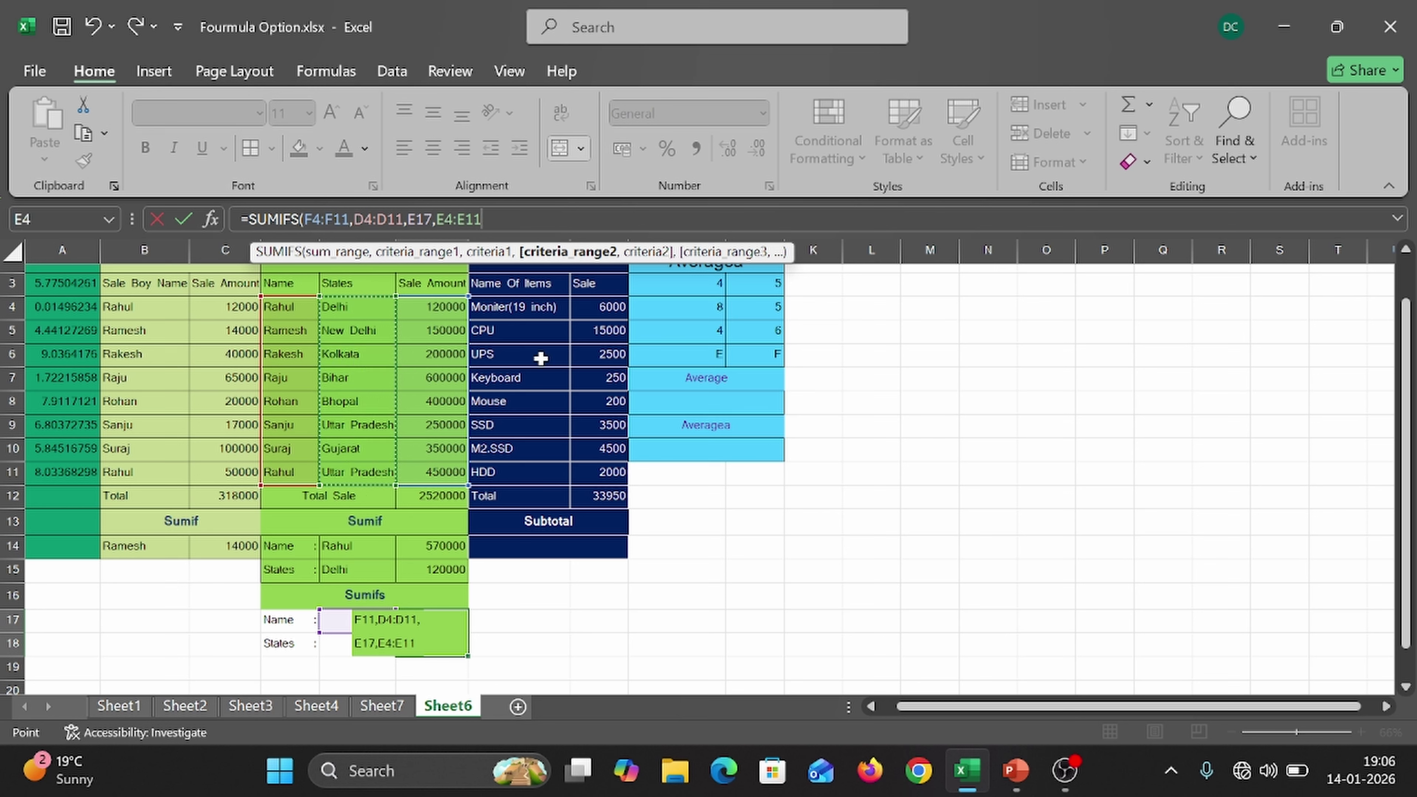
text(,)
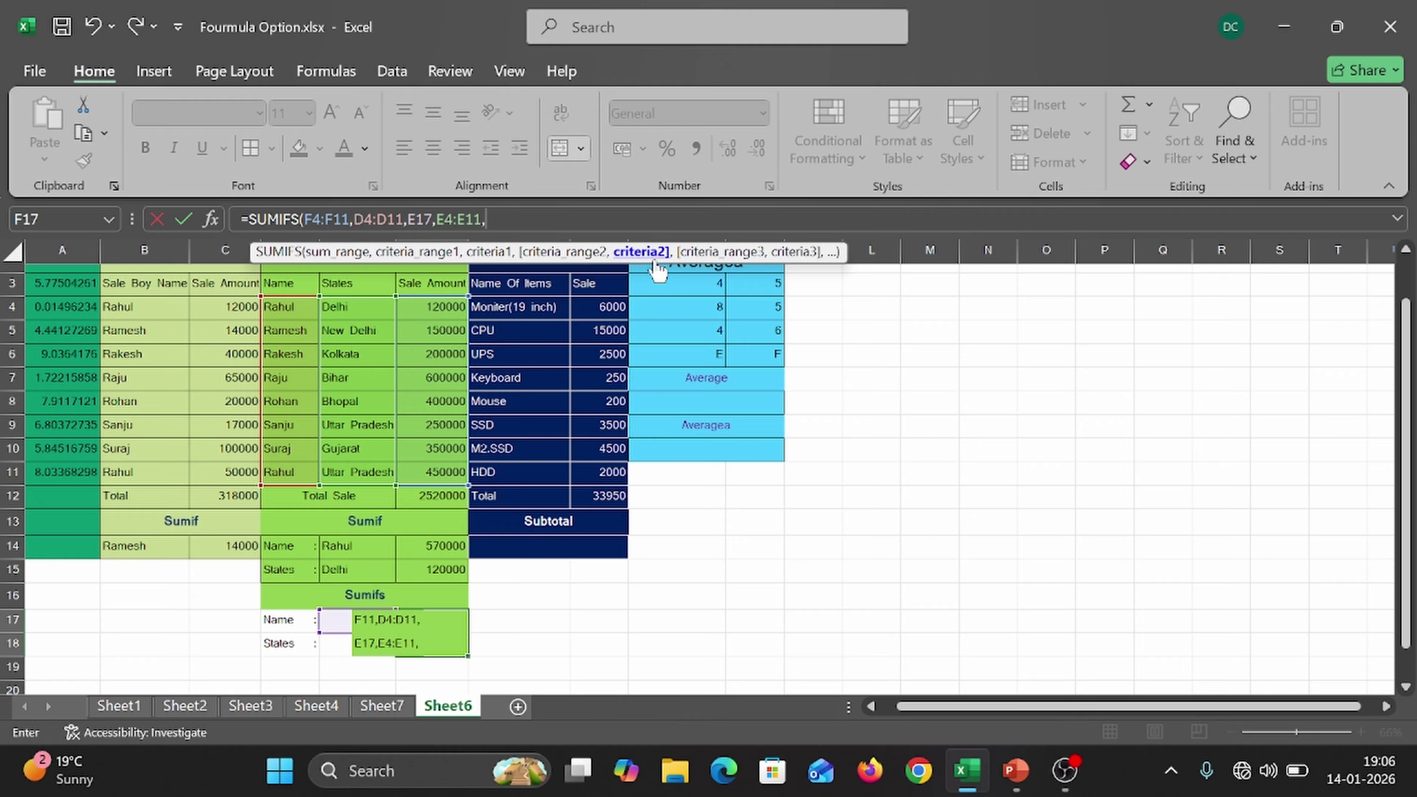
click(326, 644)
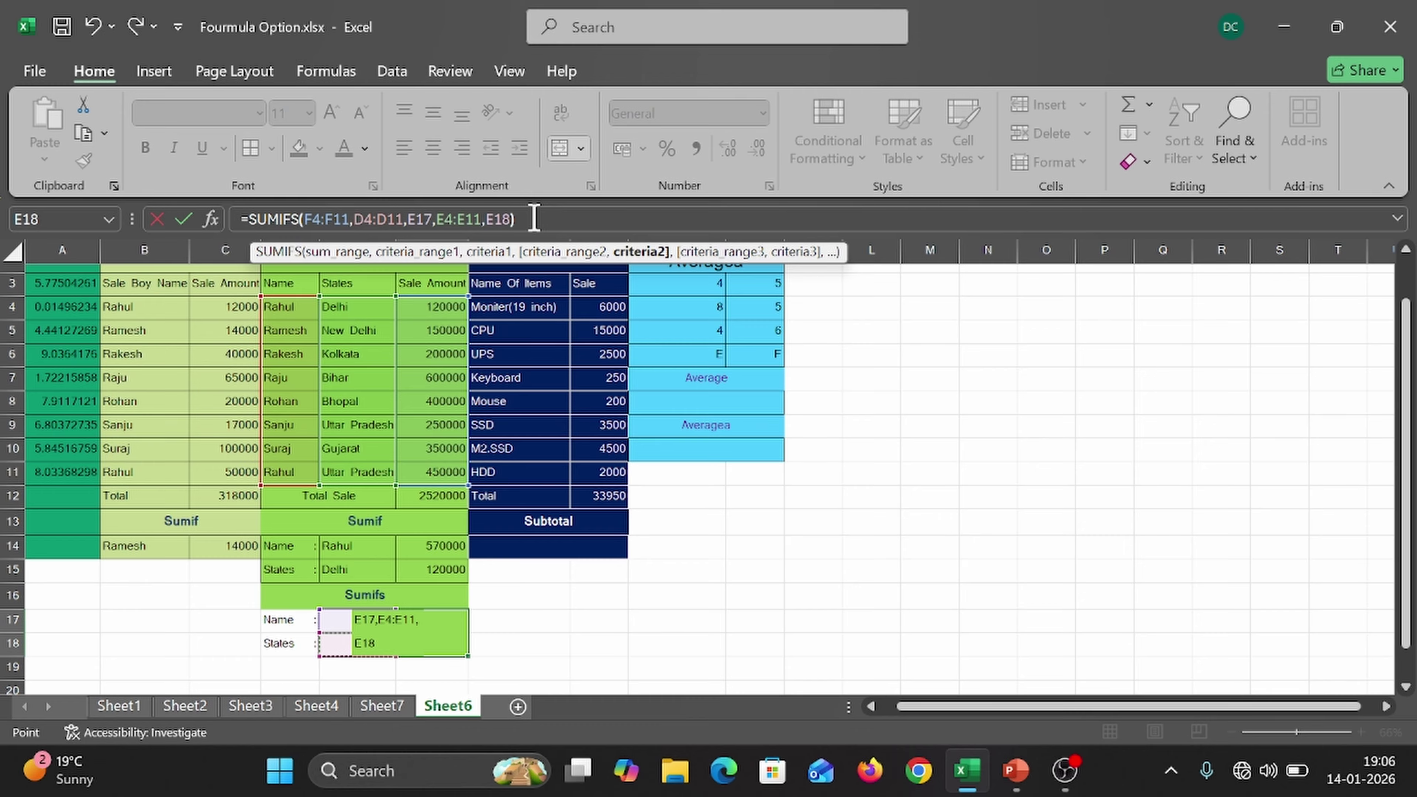
text())
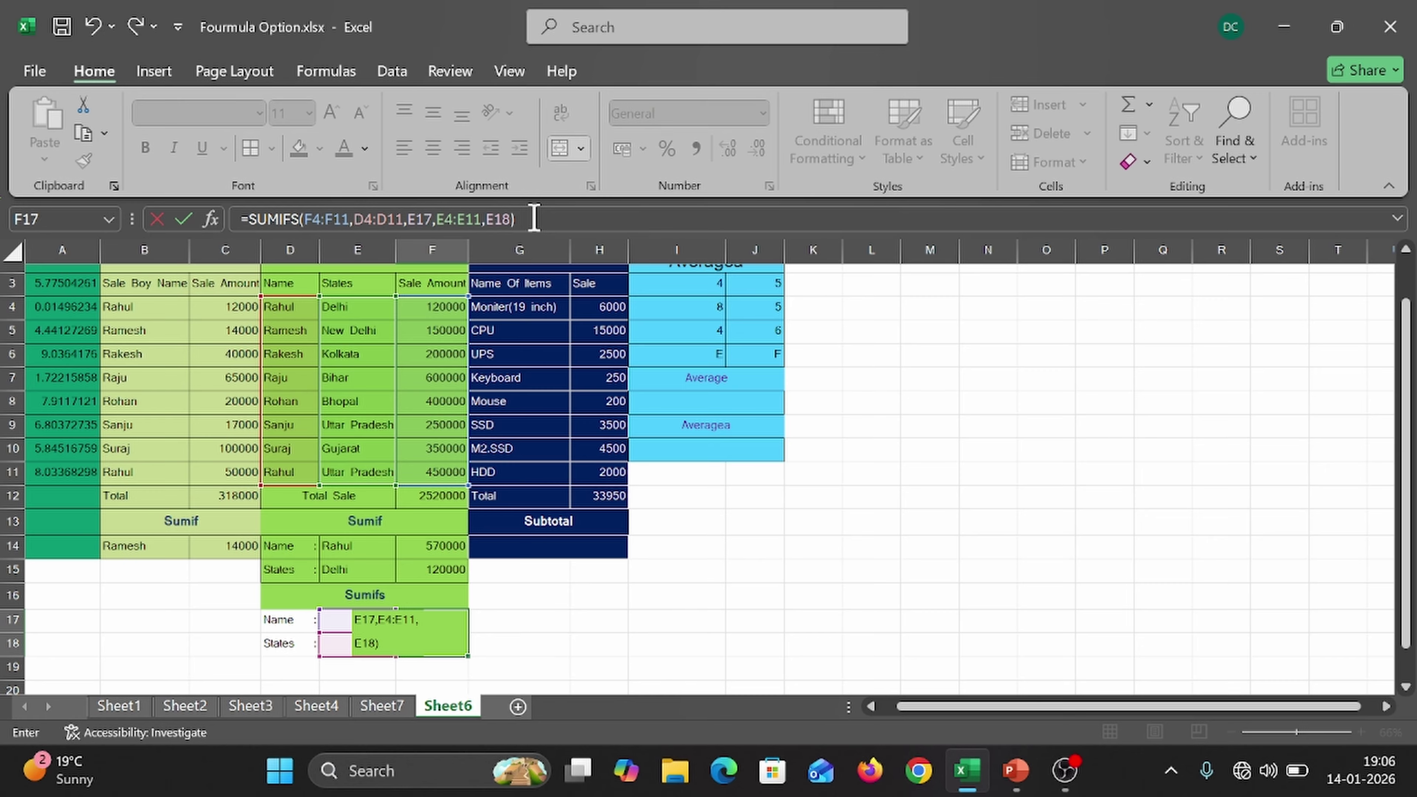
key(Return)
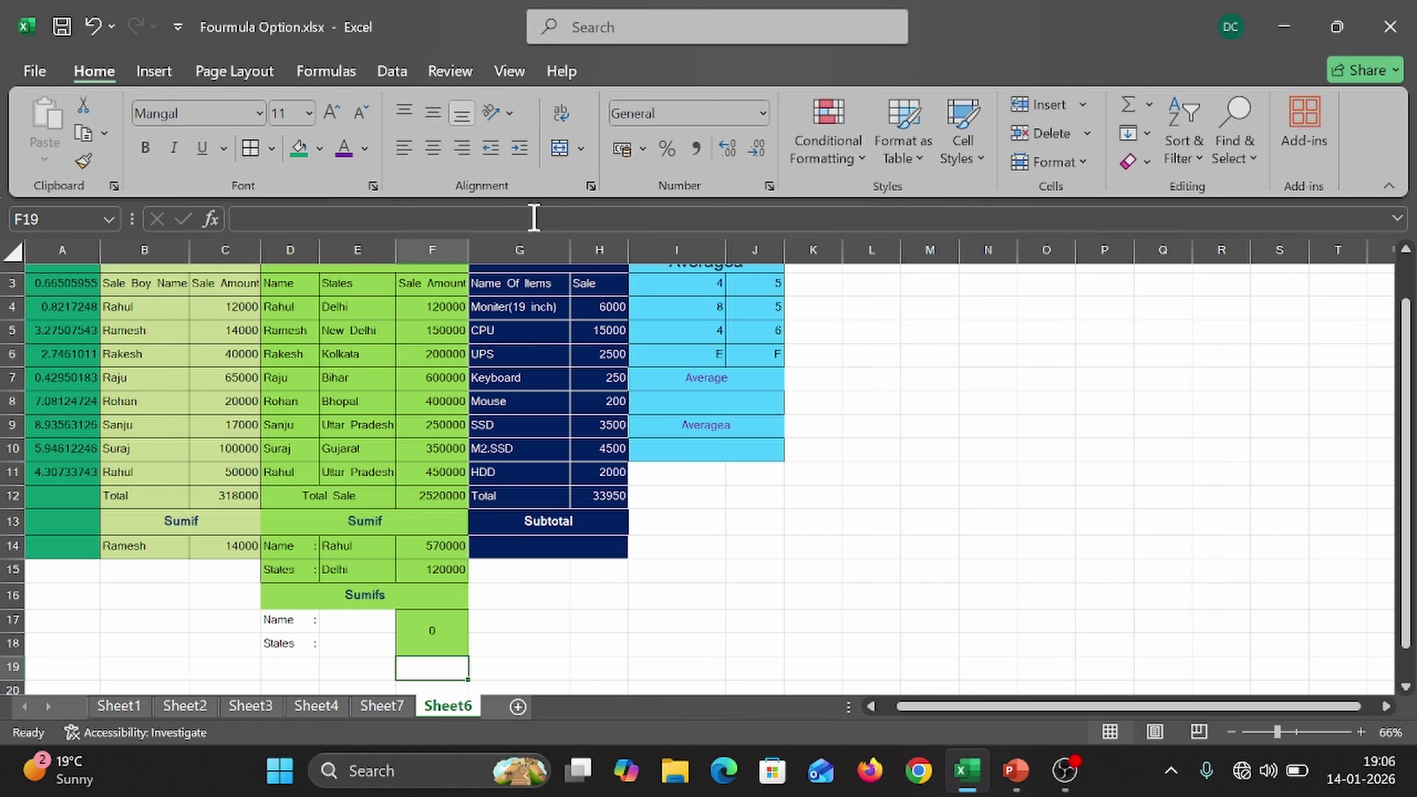
- Enter the salesperson's name from E14 as the Name criterion in E17 and Uttar Pradesh as the States criterion in E18
key(Up)
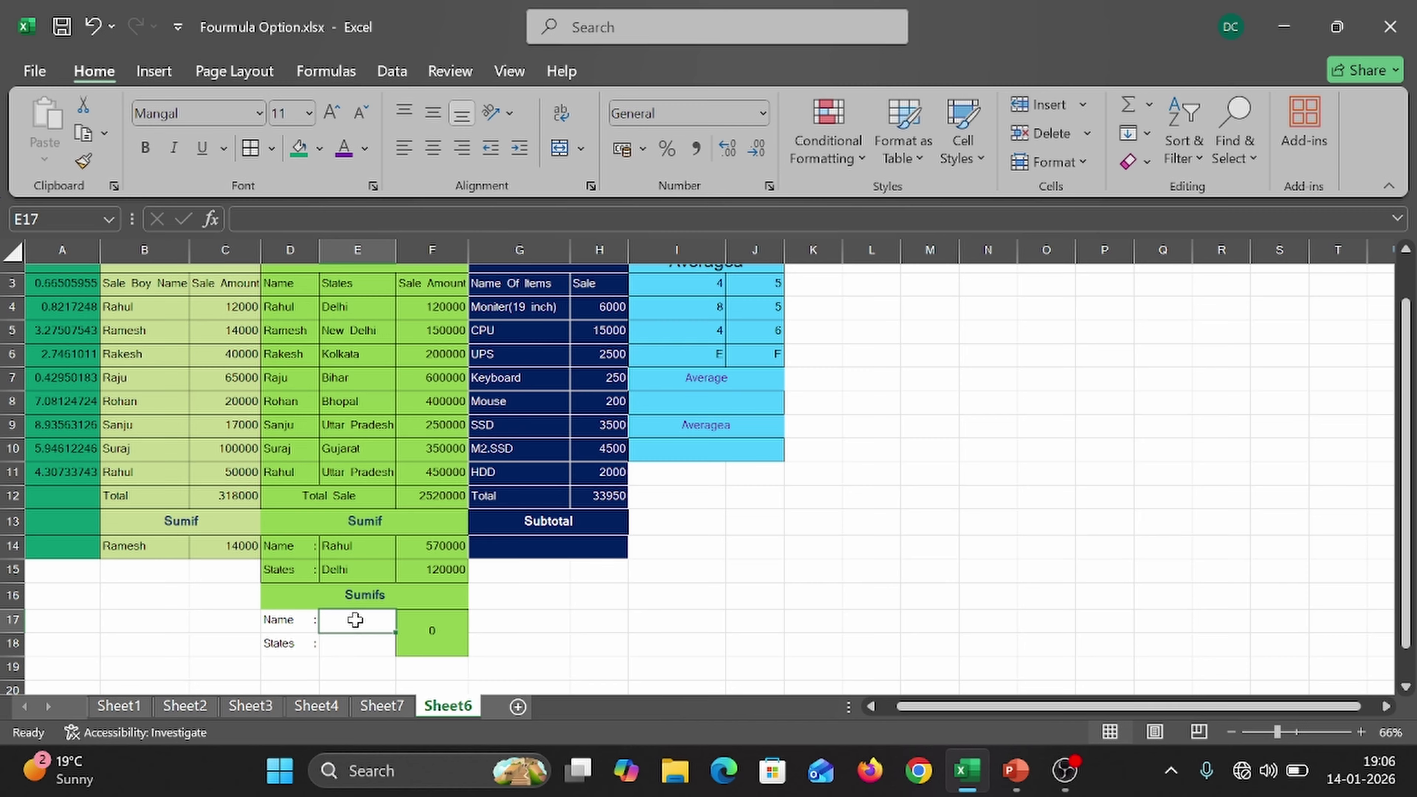
text(Rahul)
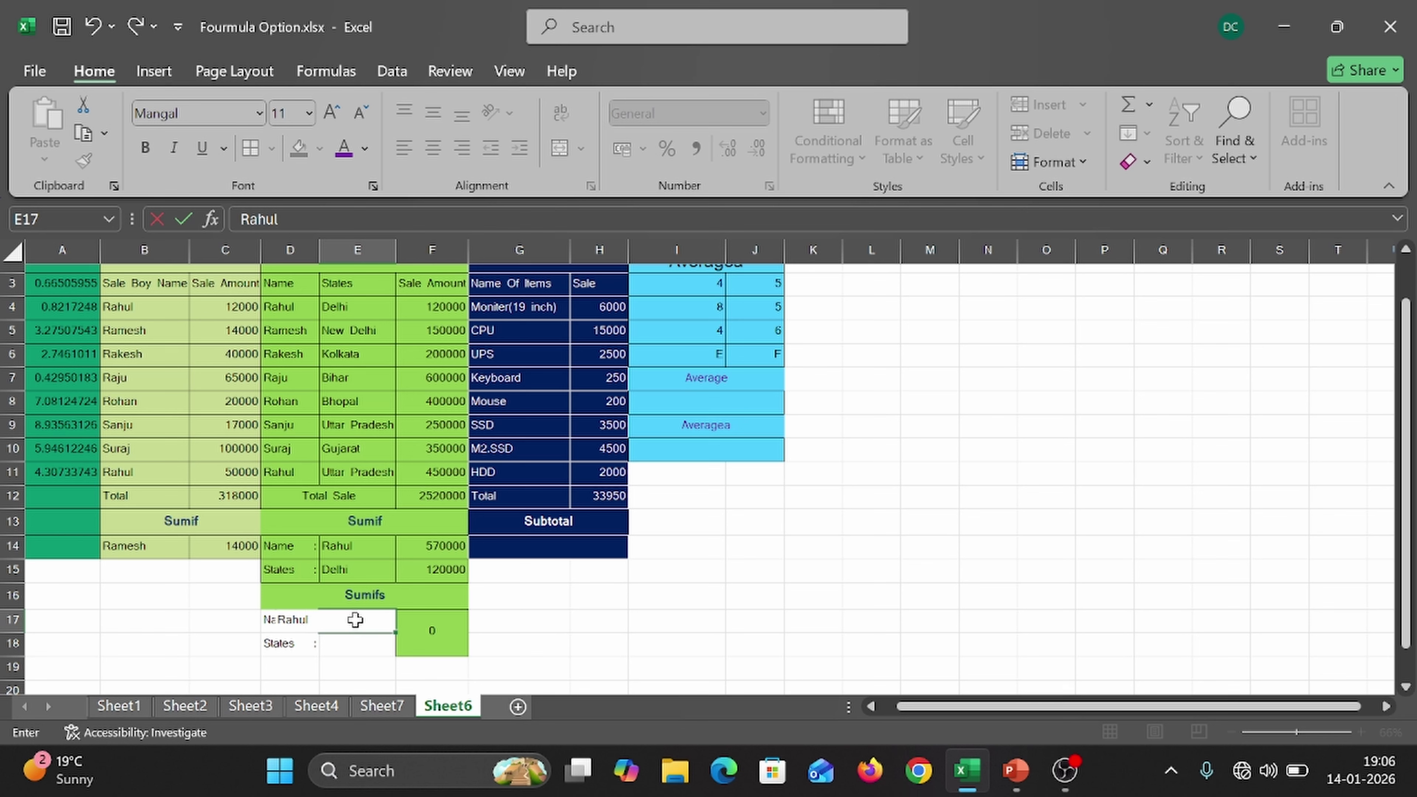
key(Return)
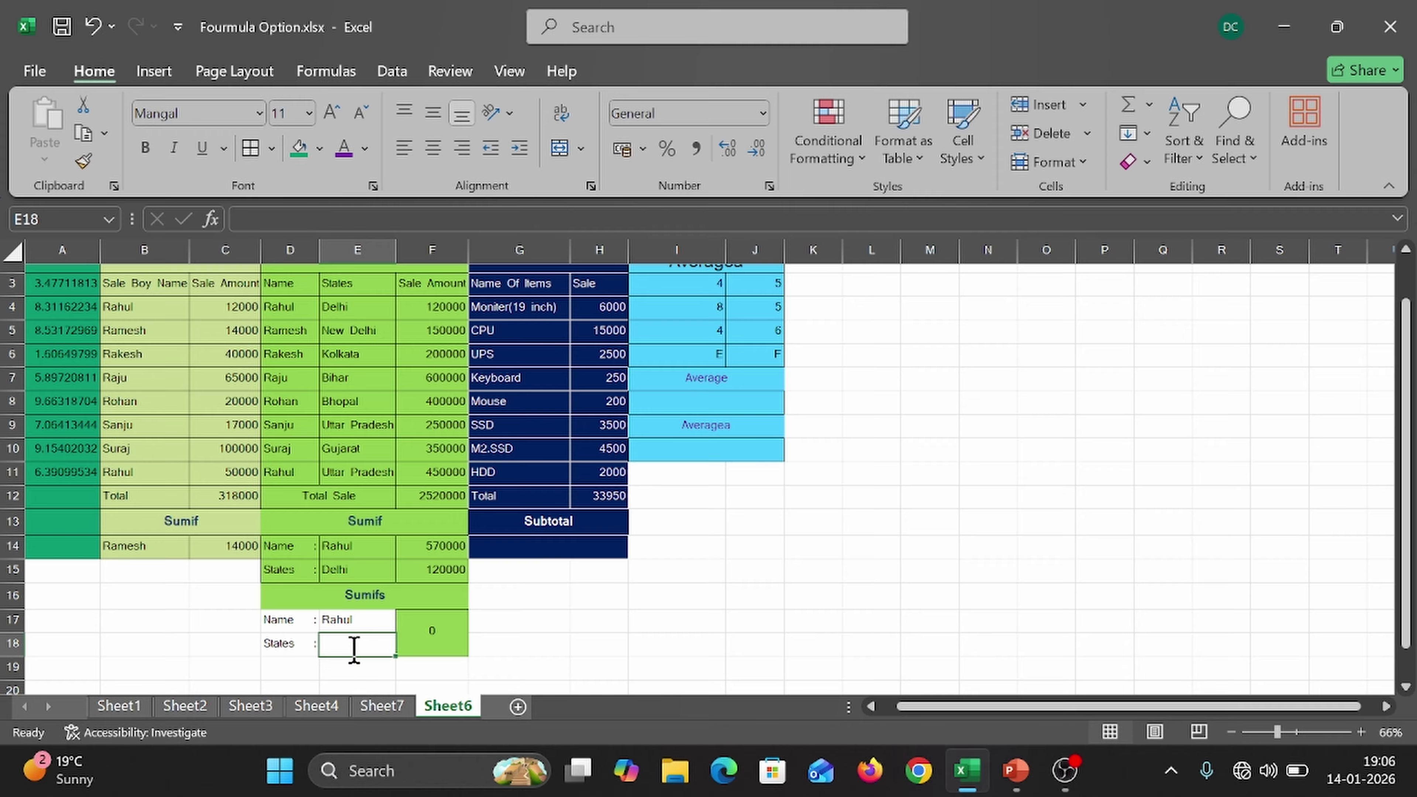
text(Uttar Pradesh)
key(Return)
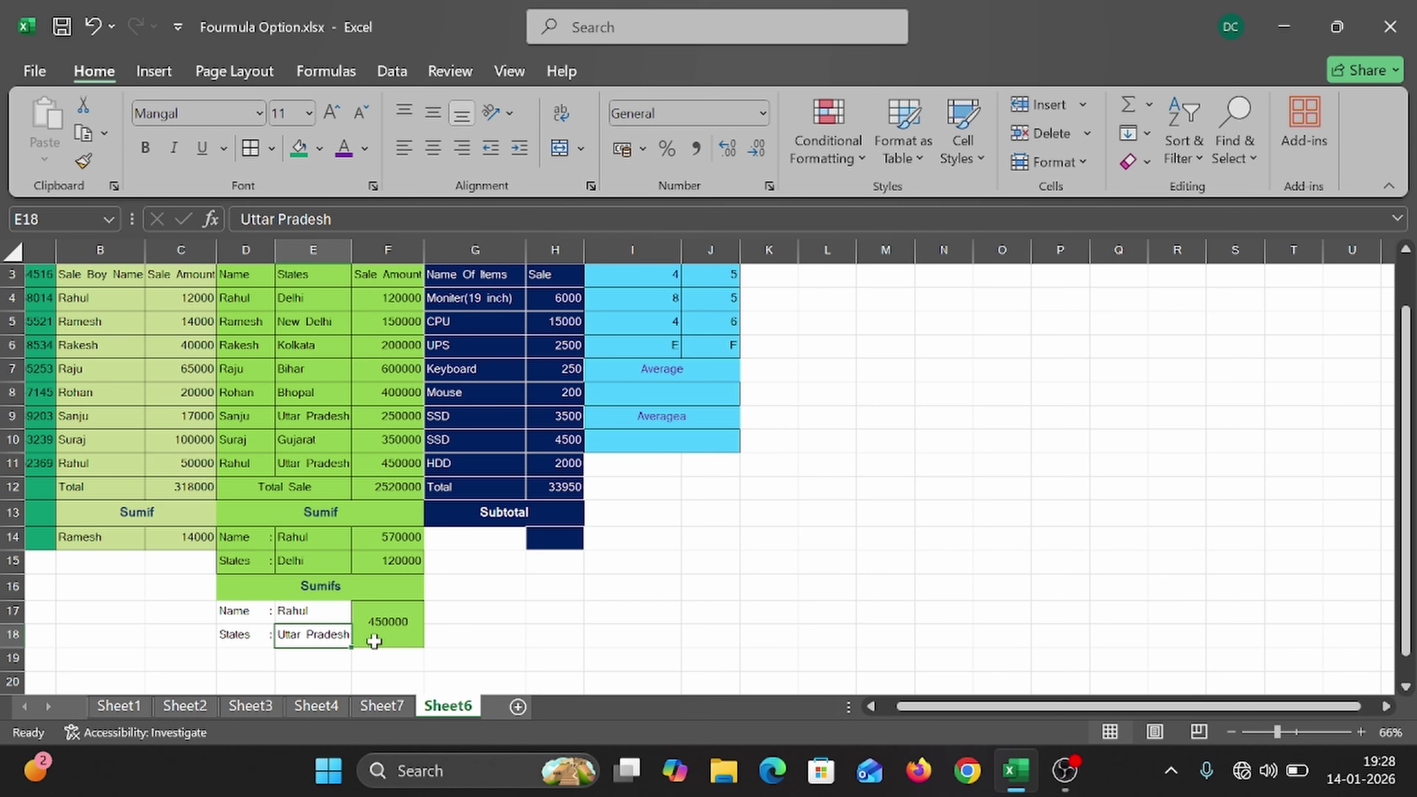
- Add filters to the Name Of Items and Sale headers in G3:H3
click(527, 607)
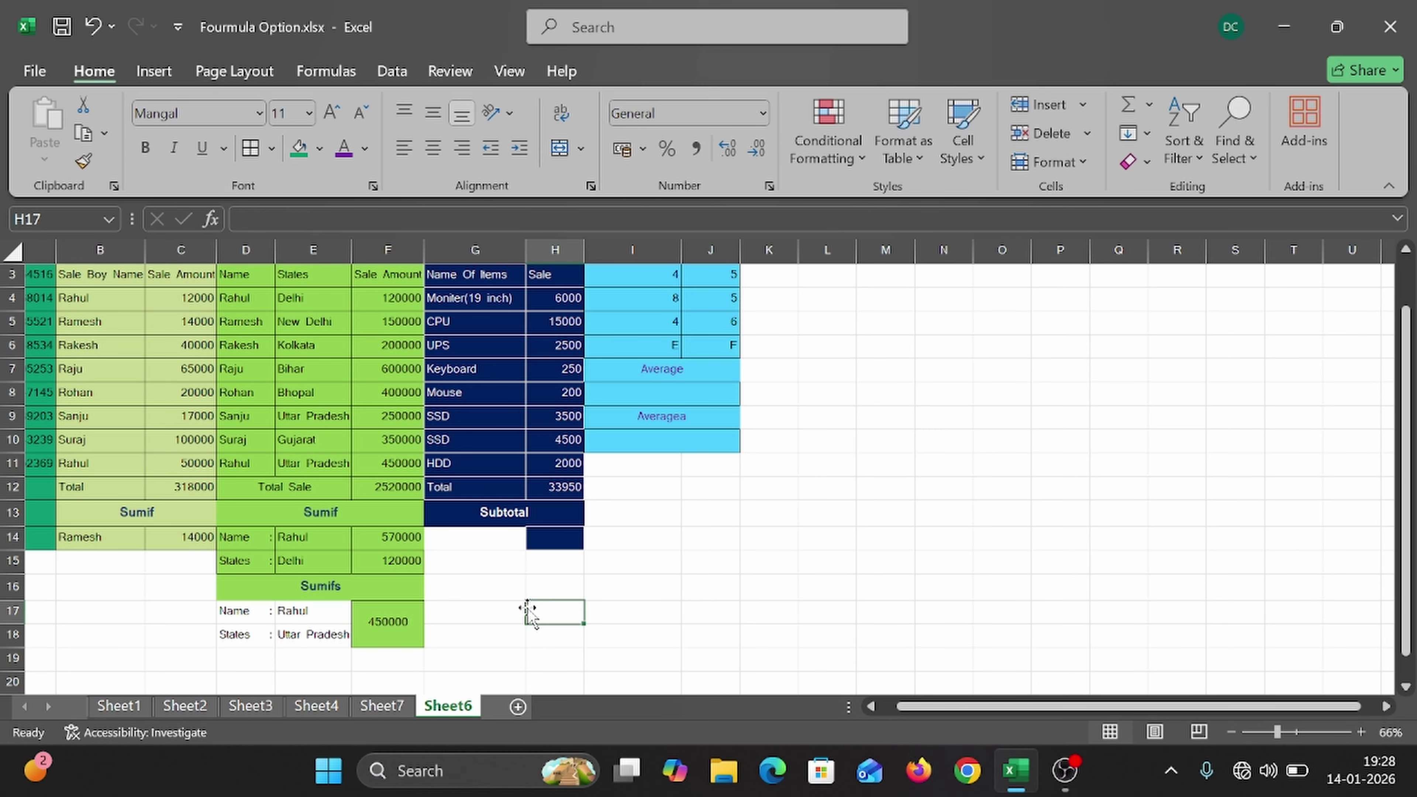
key(Up)
key(Up)
key(ctrl+Home)
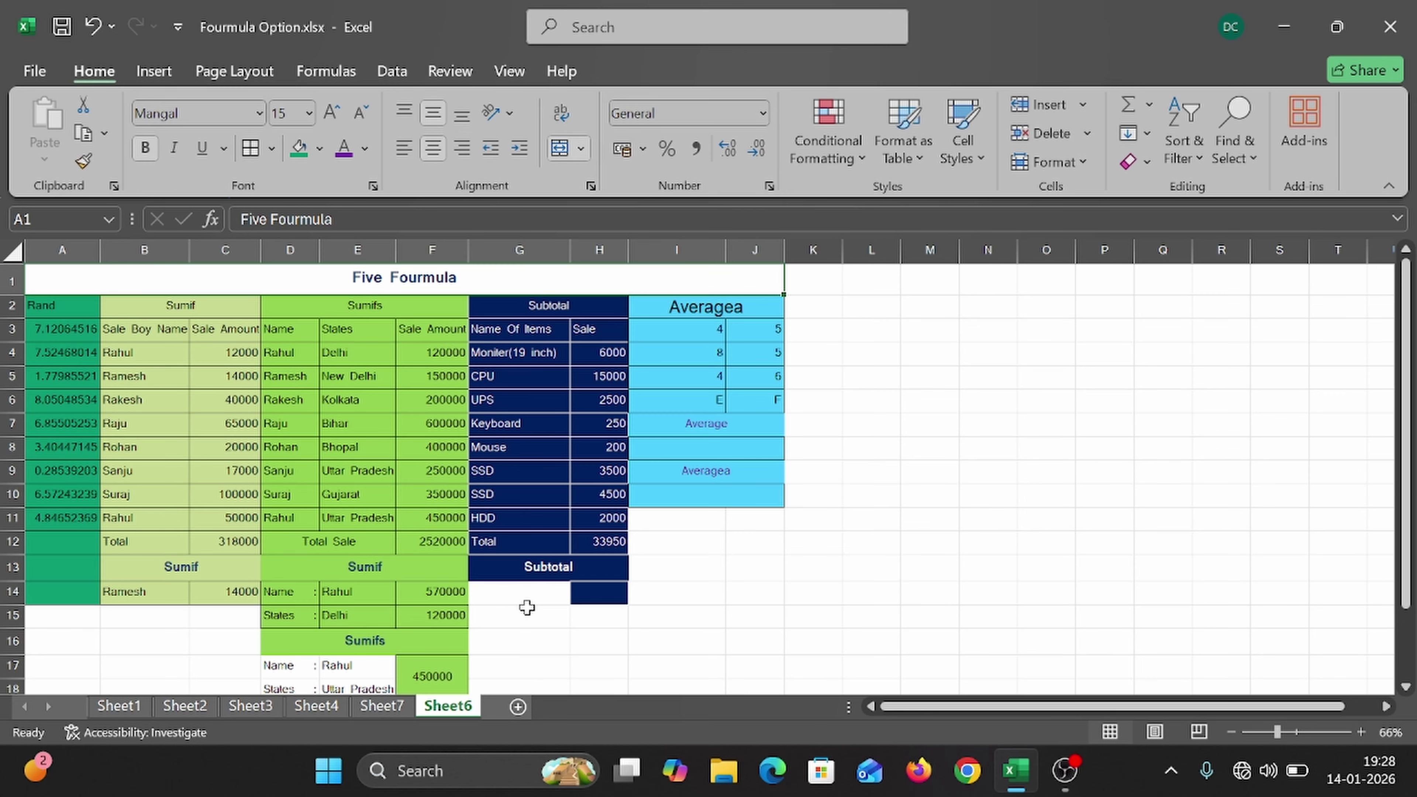
click(529, 587)
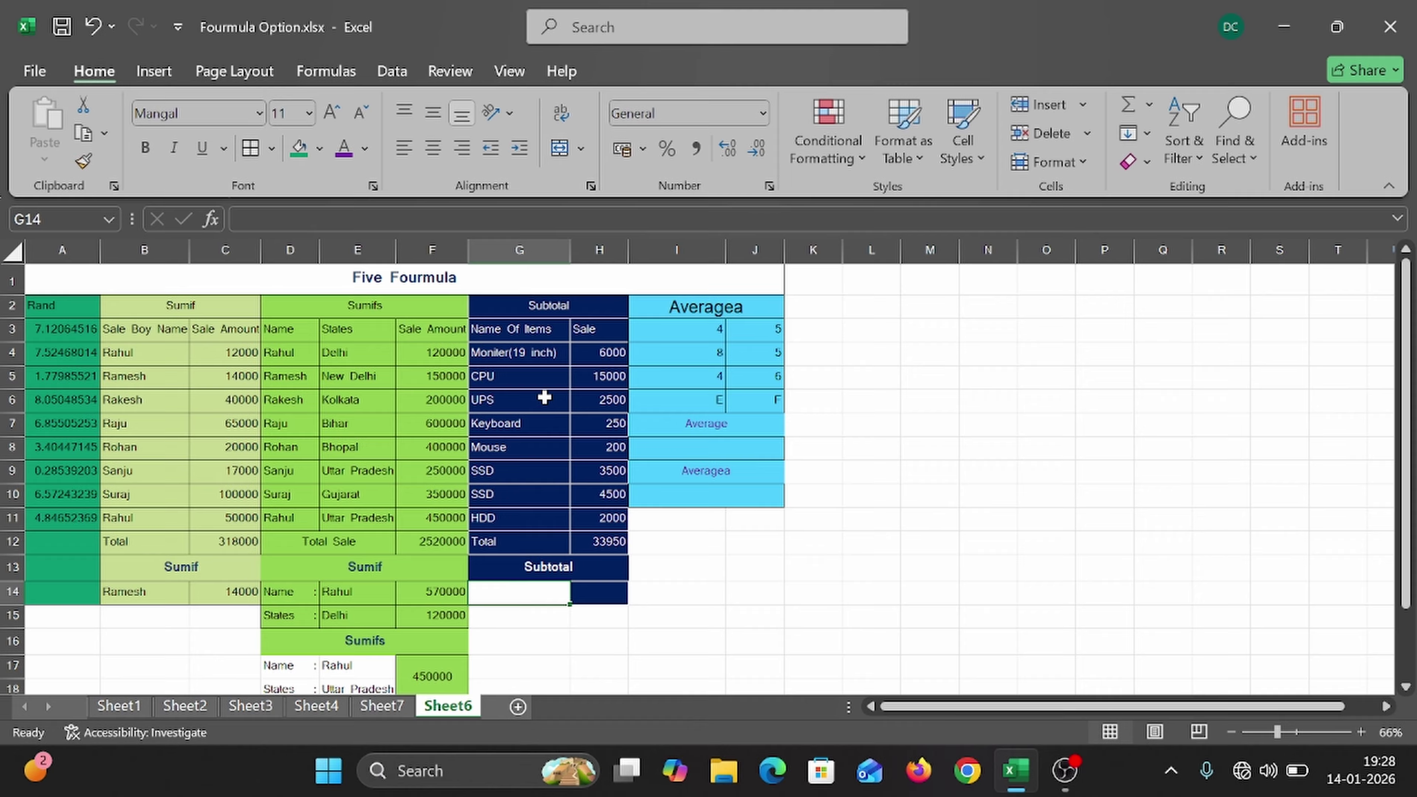
click(521, 331)
drag(520, 330, 599, 330)
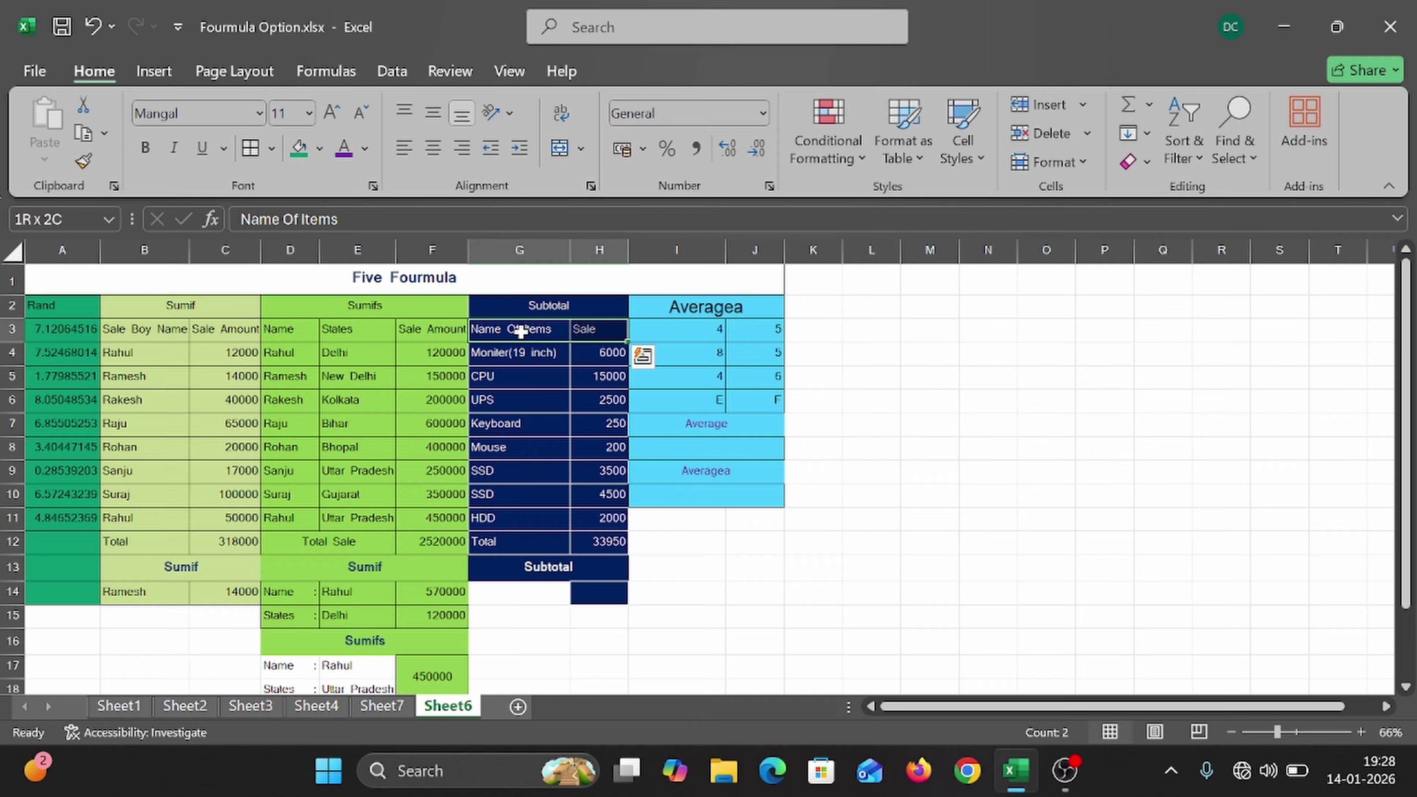
click(1199, 159)
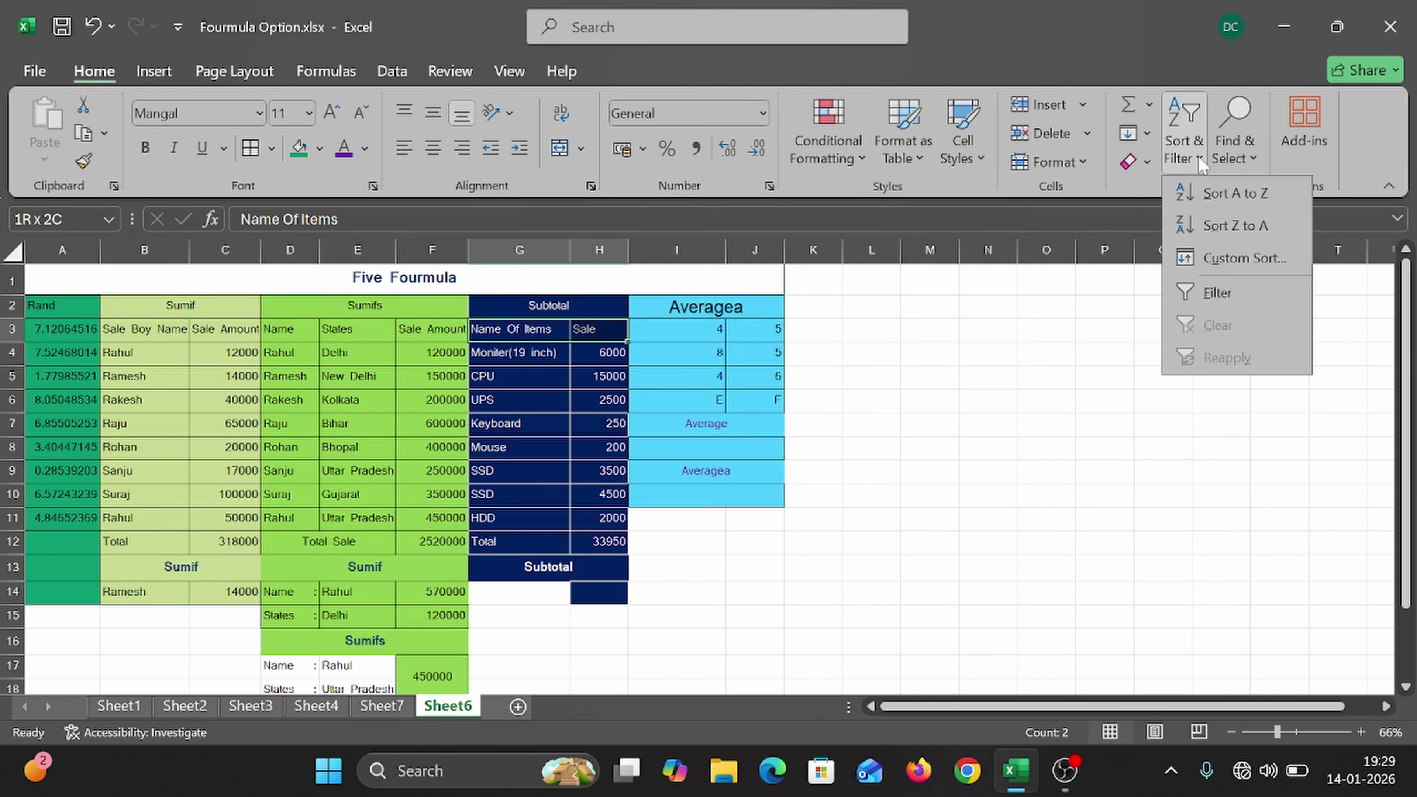
click(1220, 285)
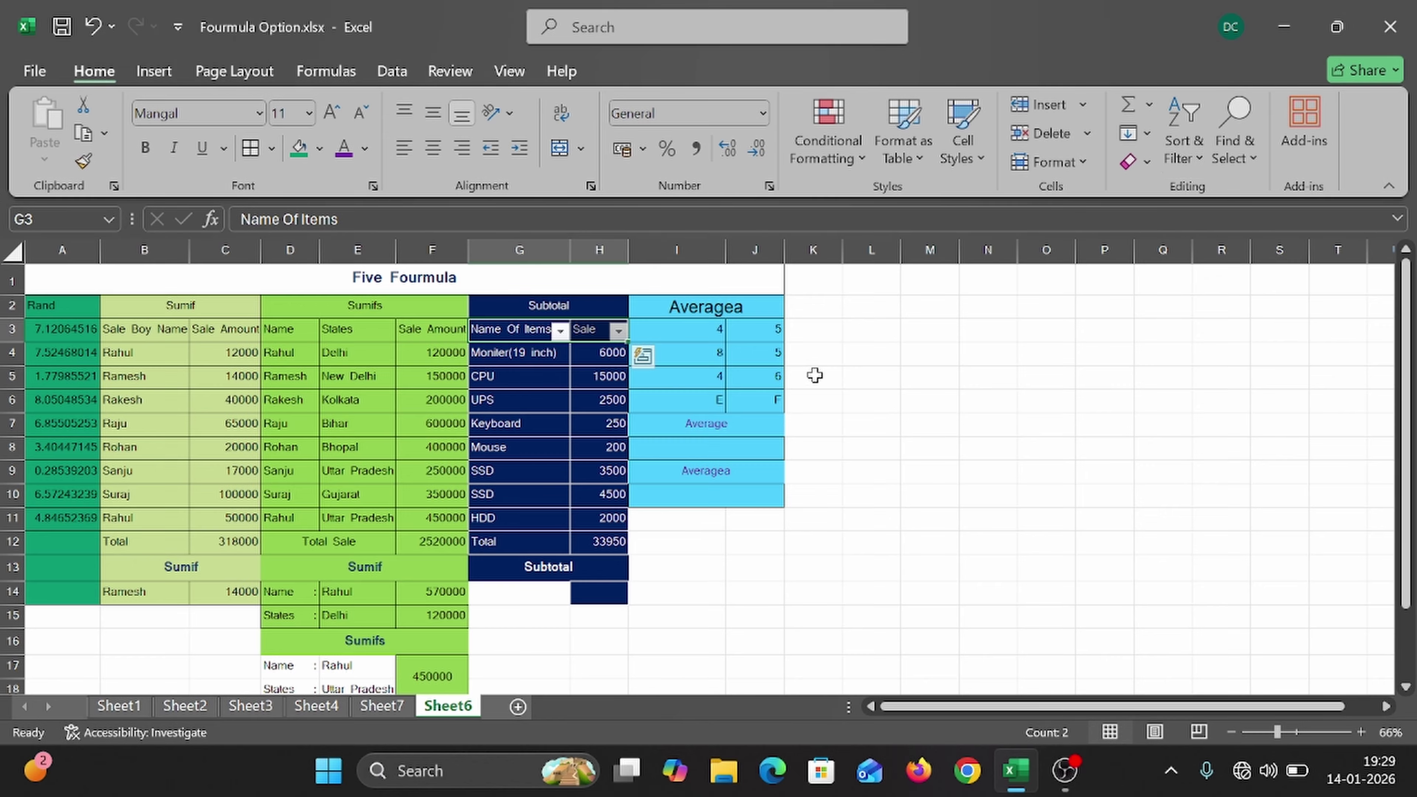
- Enter a SUBTOTAL formula in H14 using function number 9 (SUM) over the item sales H4:H11
click(592, 599)
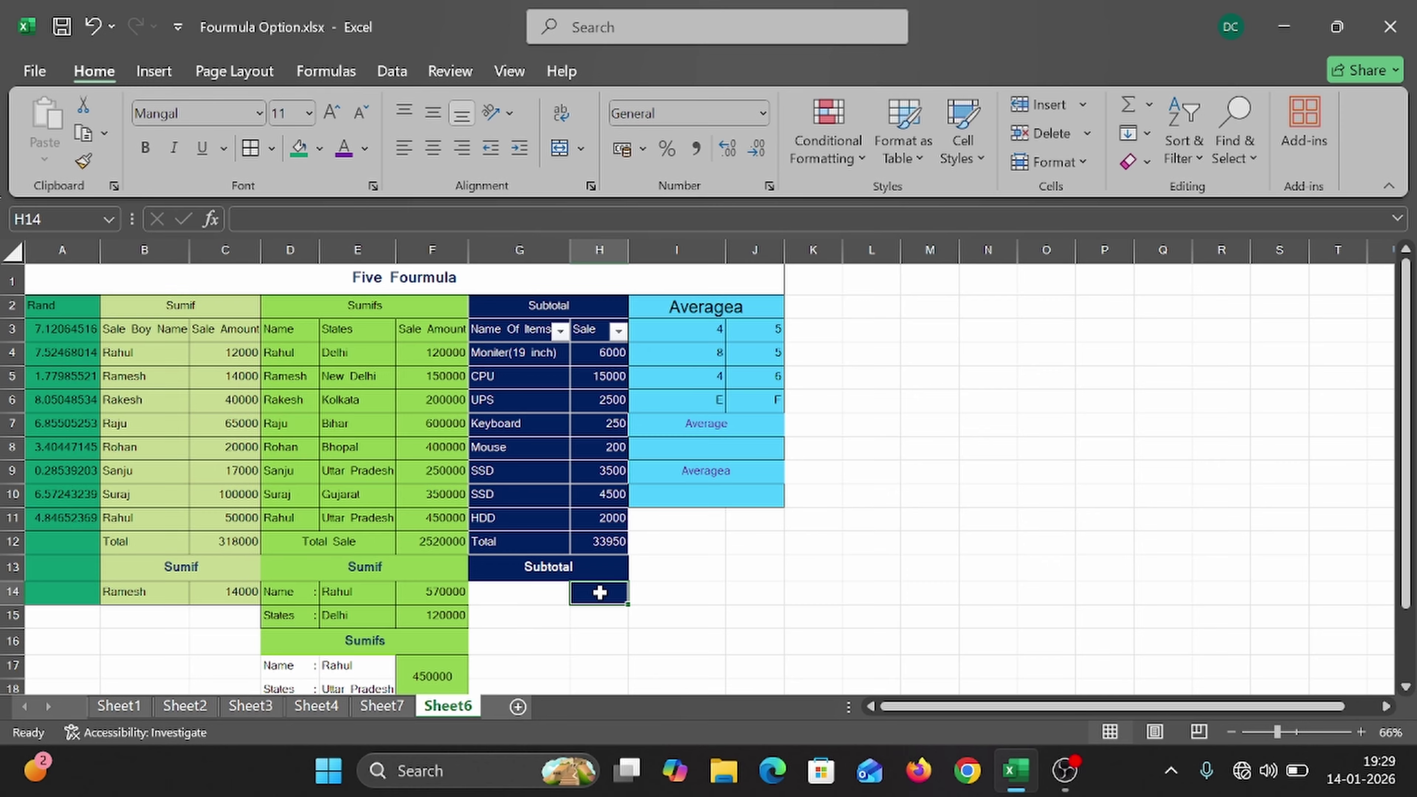
text(=)
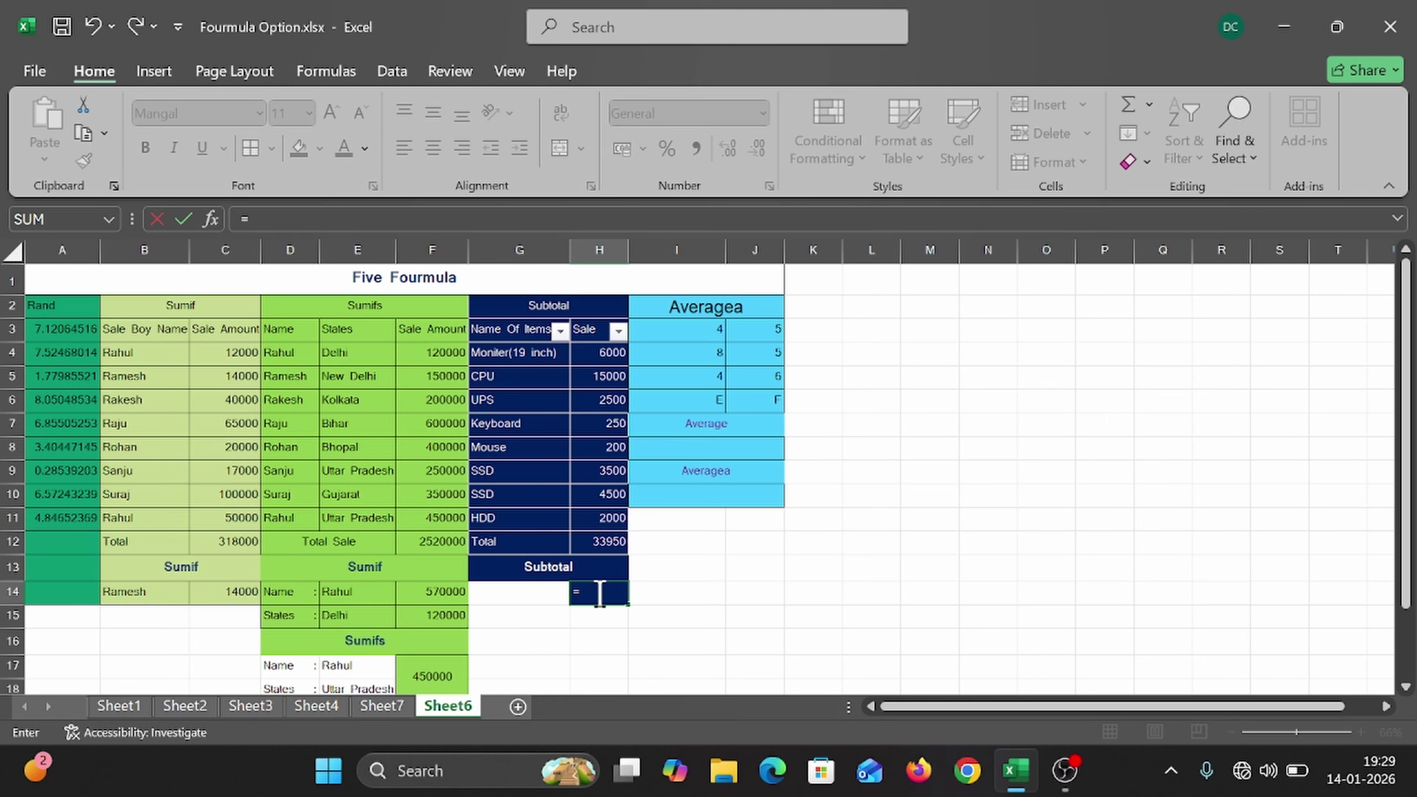
text(subt)
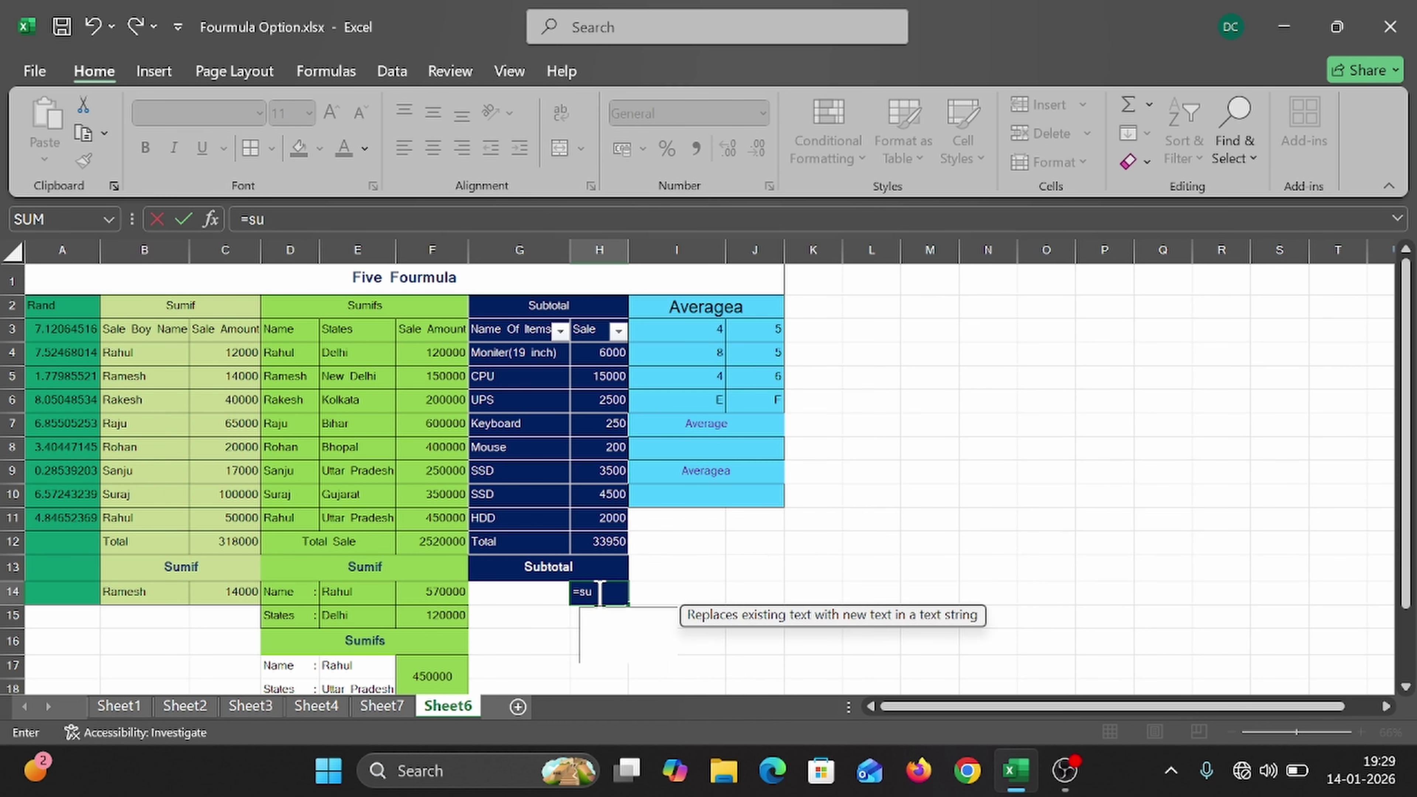
key(Tab)
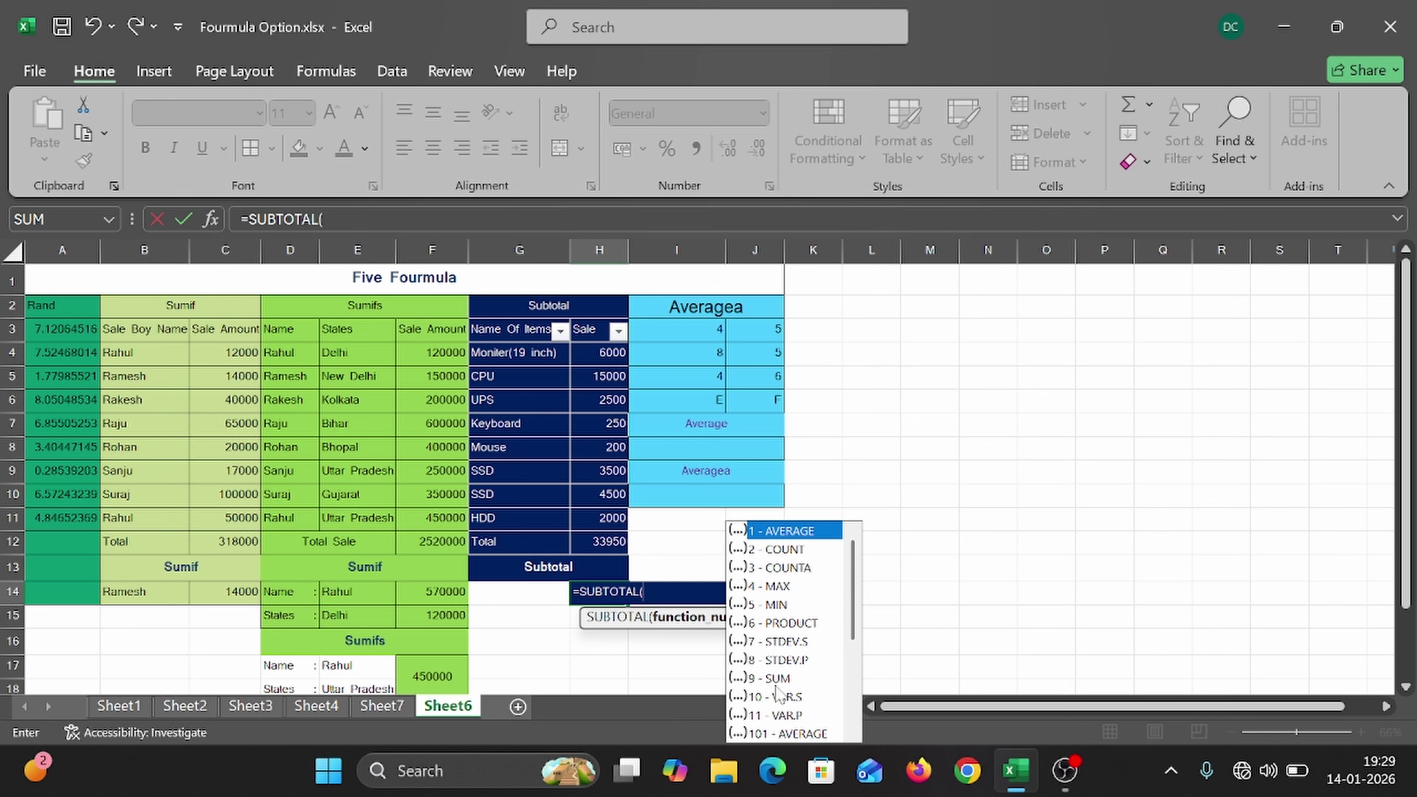
text(9)
click(354, 223)
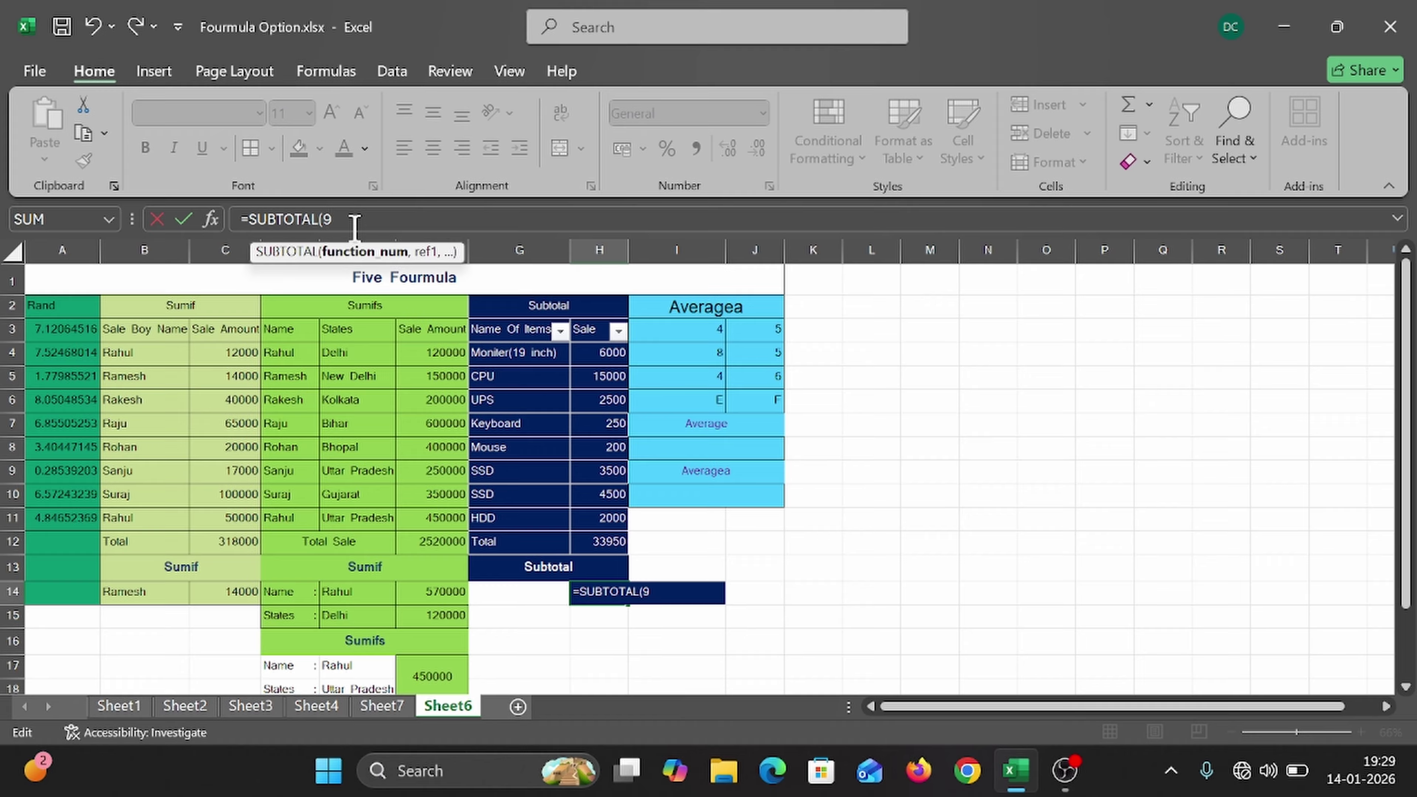
text(,)
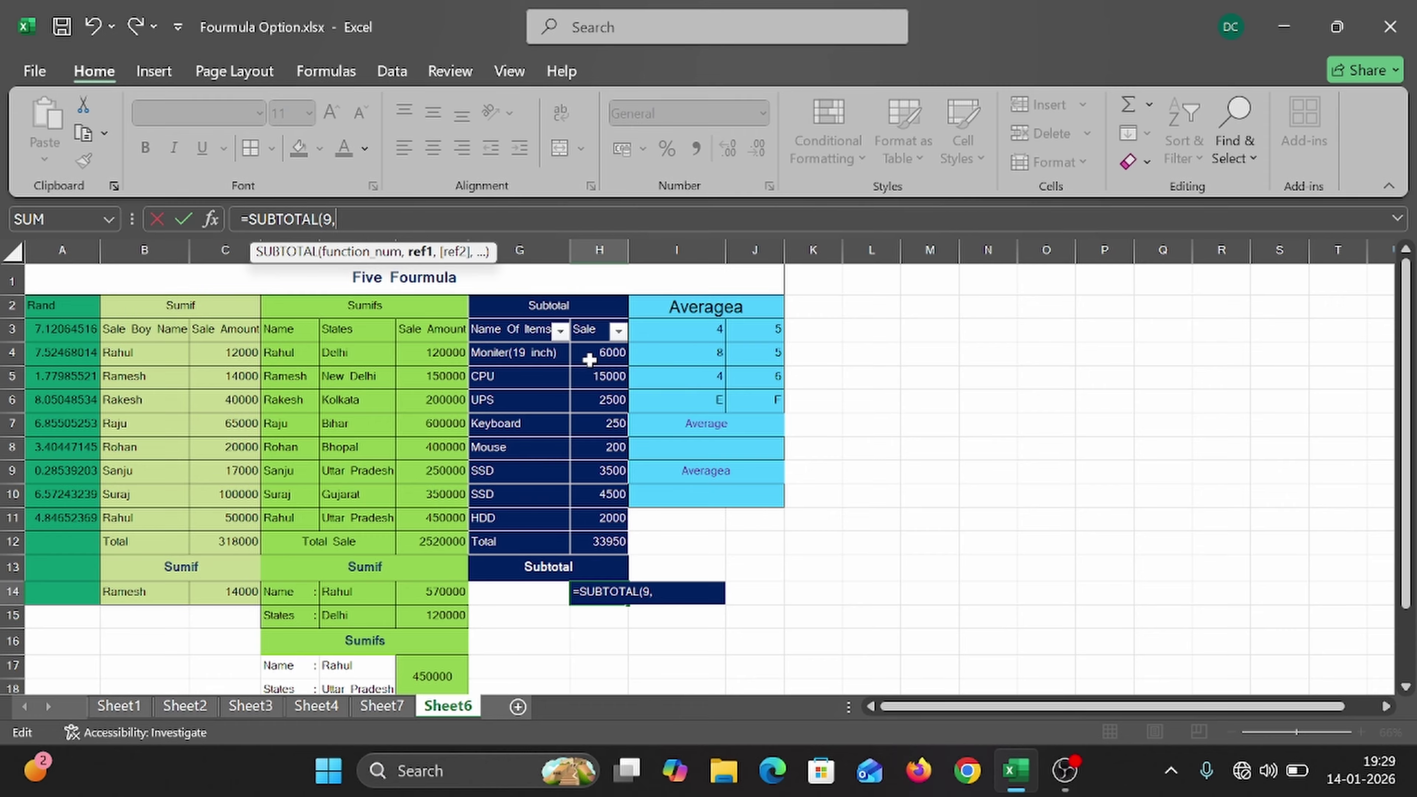
drag(589, 360, 590, 514)
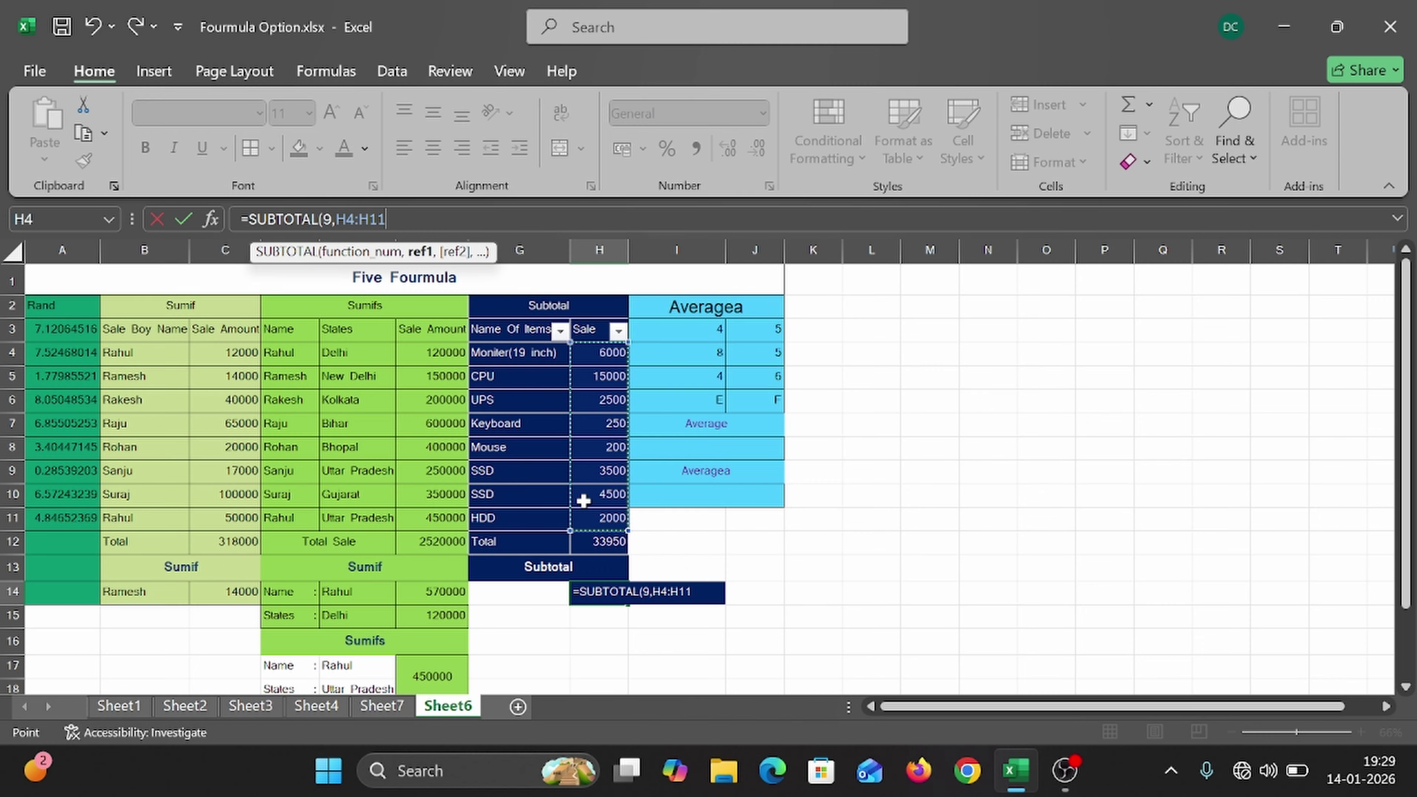
text())
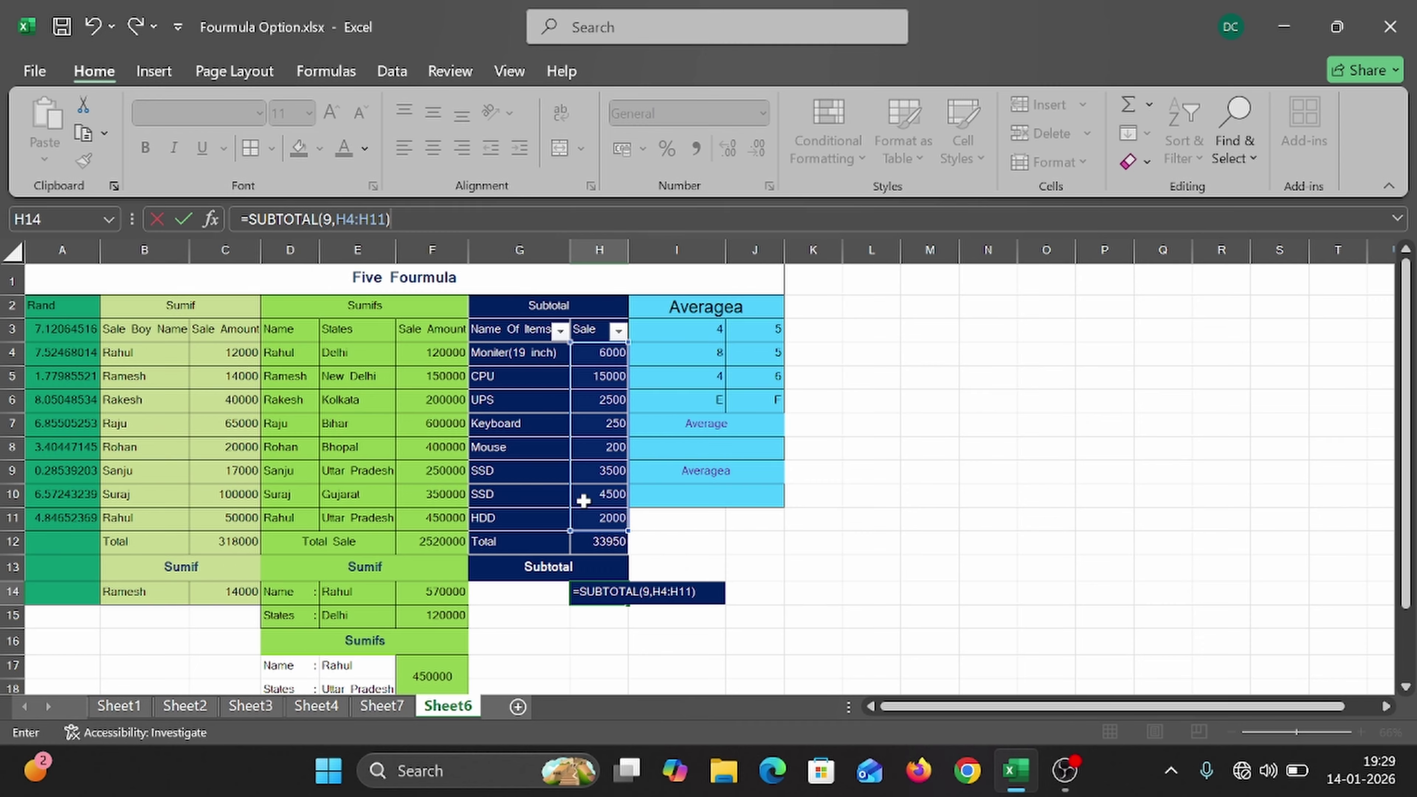
key(Return)
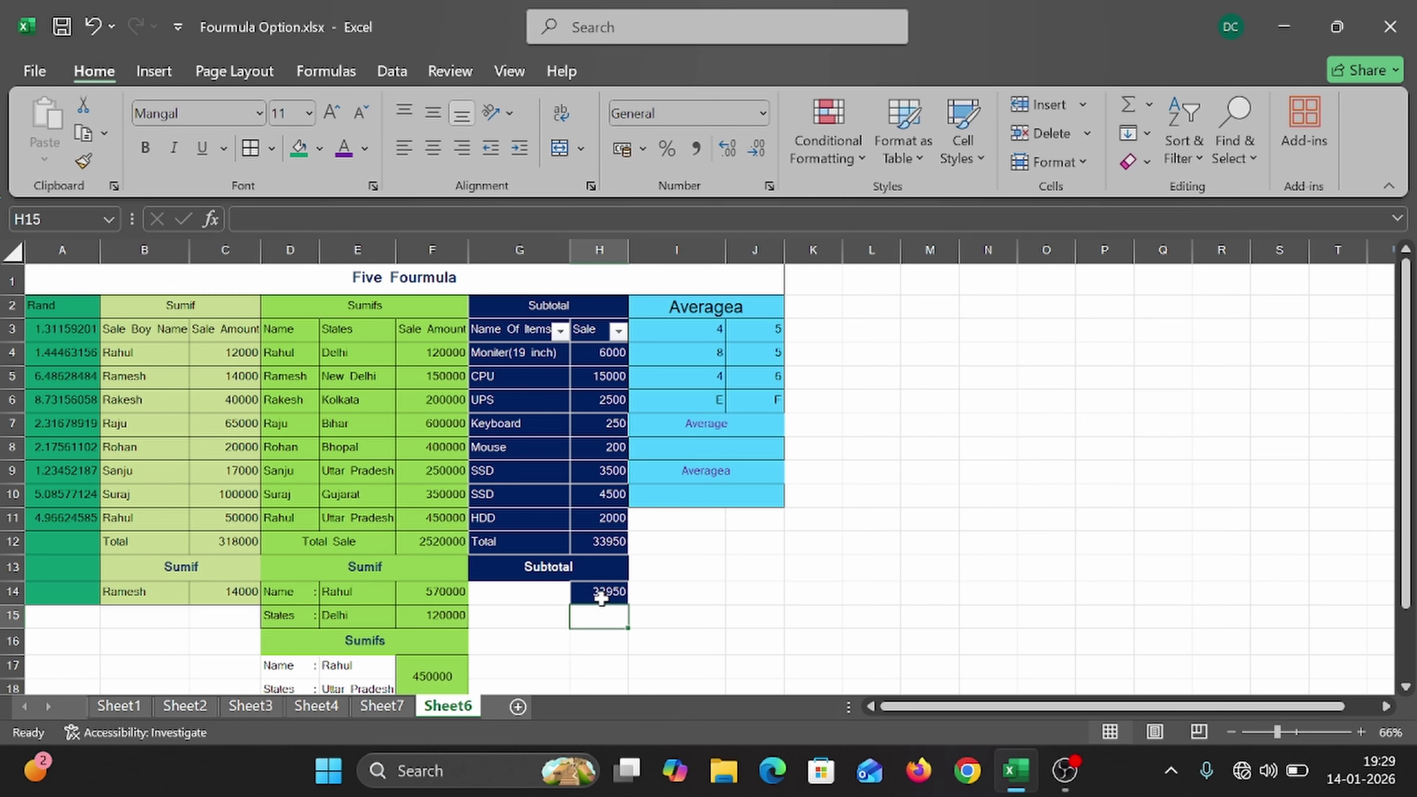
- Filter the Name Of Items column to exclude CPU
click(559, 332)
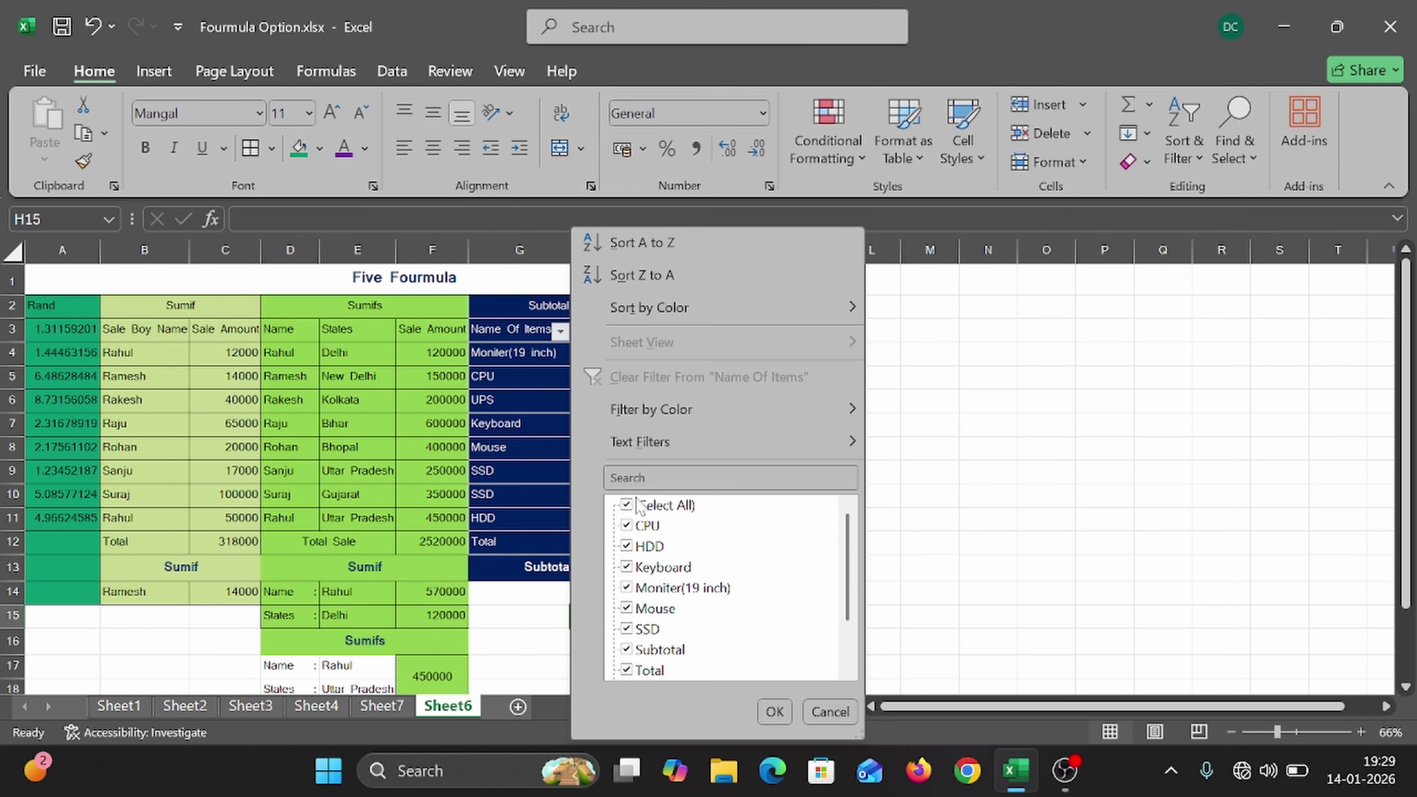
click(644, 527)
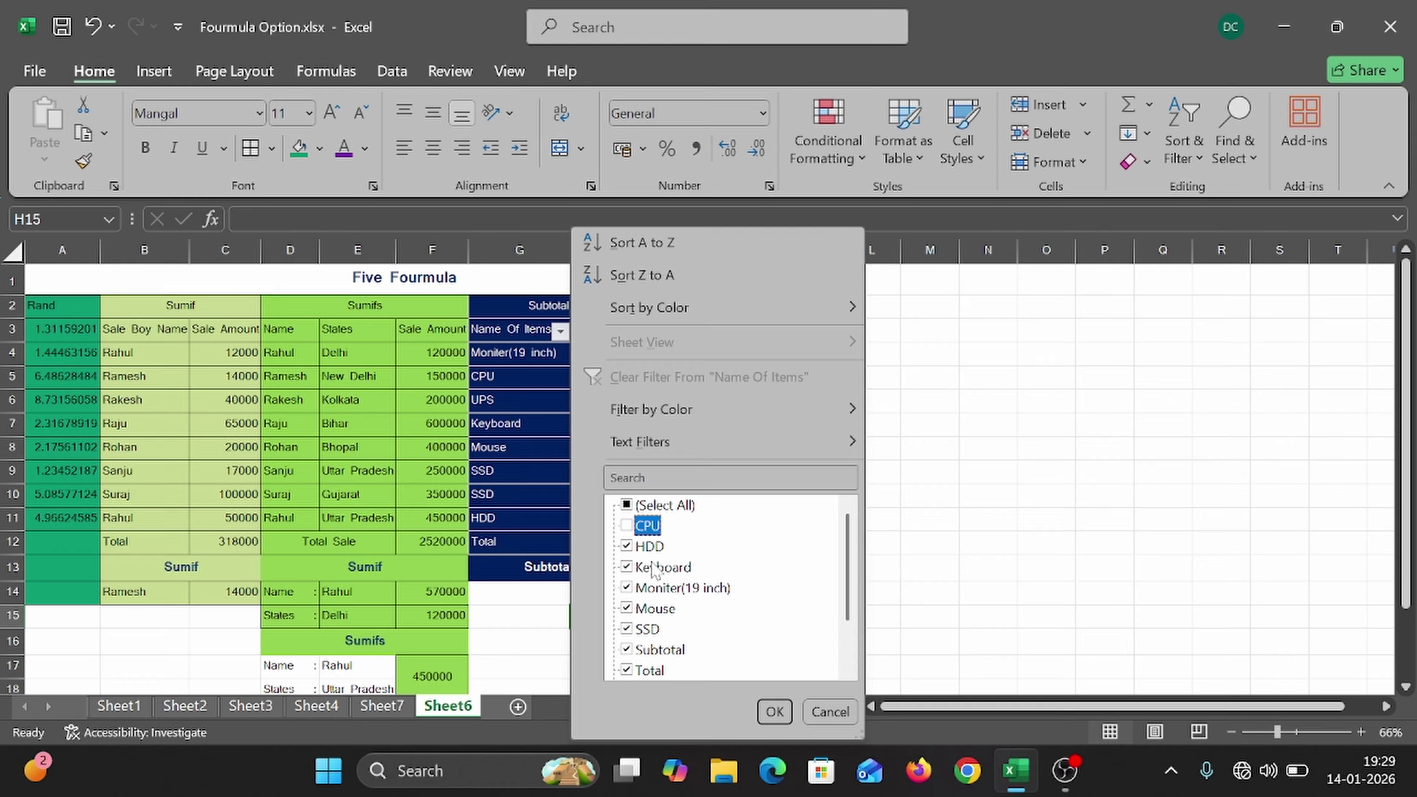
click(765, 714)
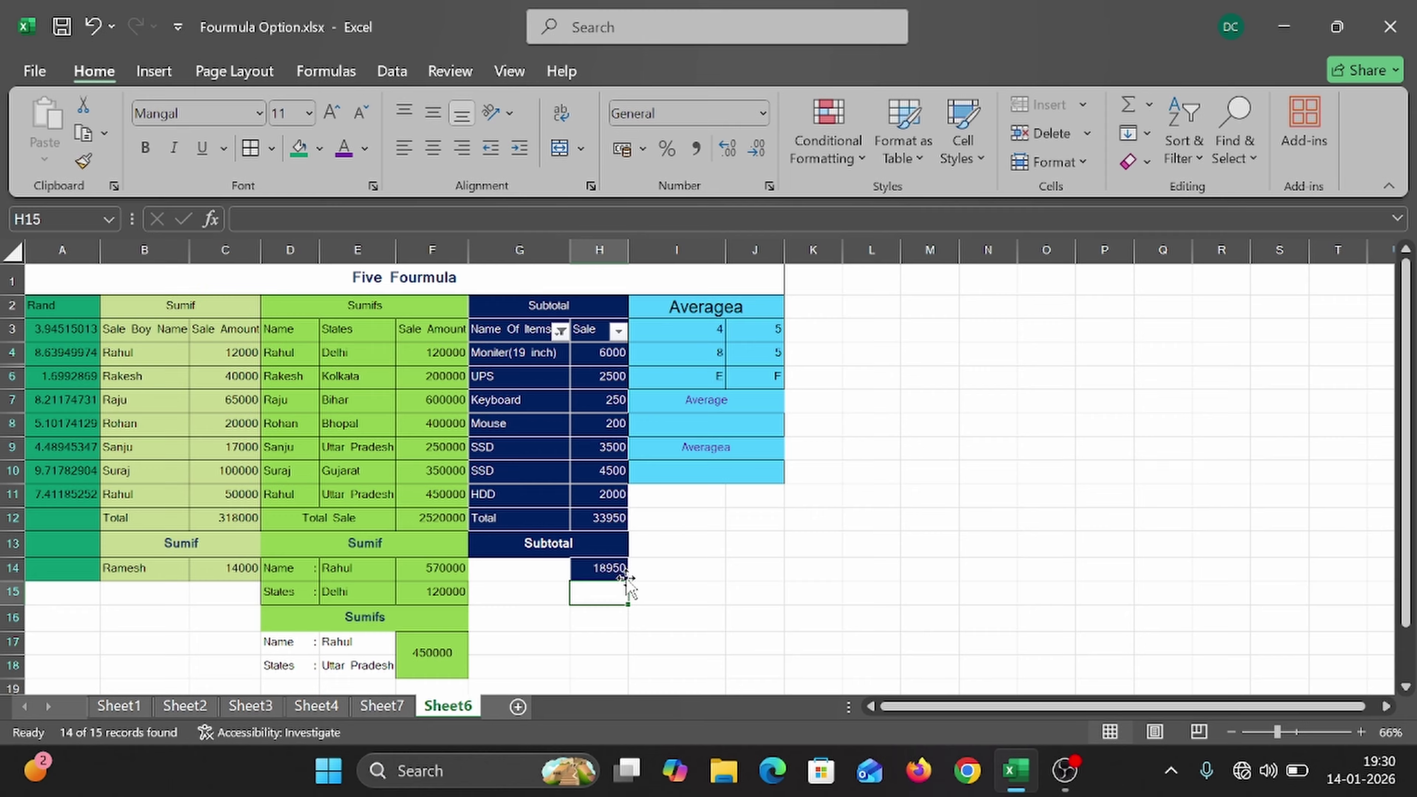
- Change the Name Of Items filter to include CPU again and exclude HDD and Moniter(19 inch)
click(561, 331)
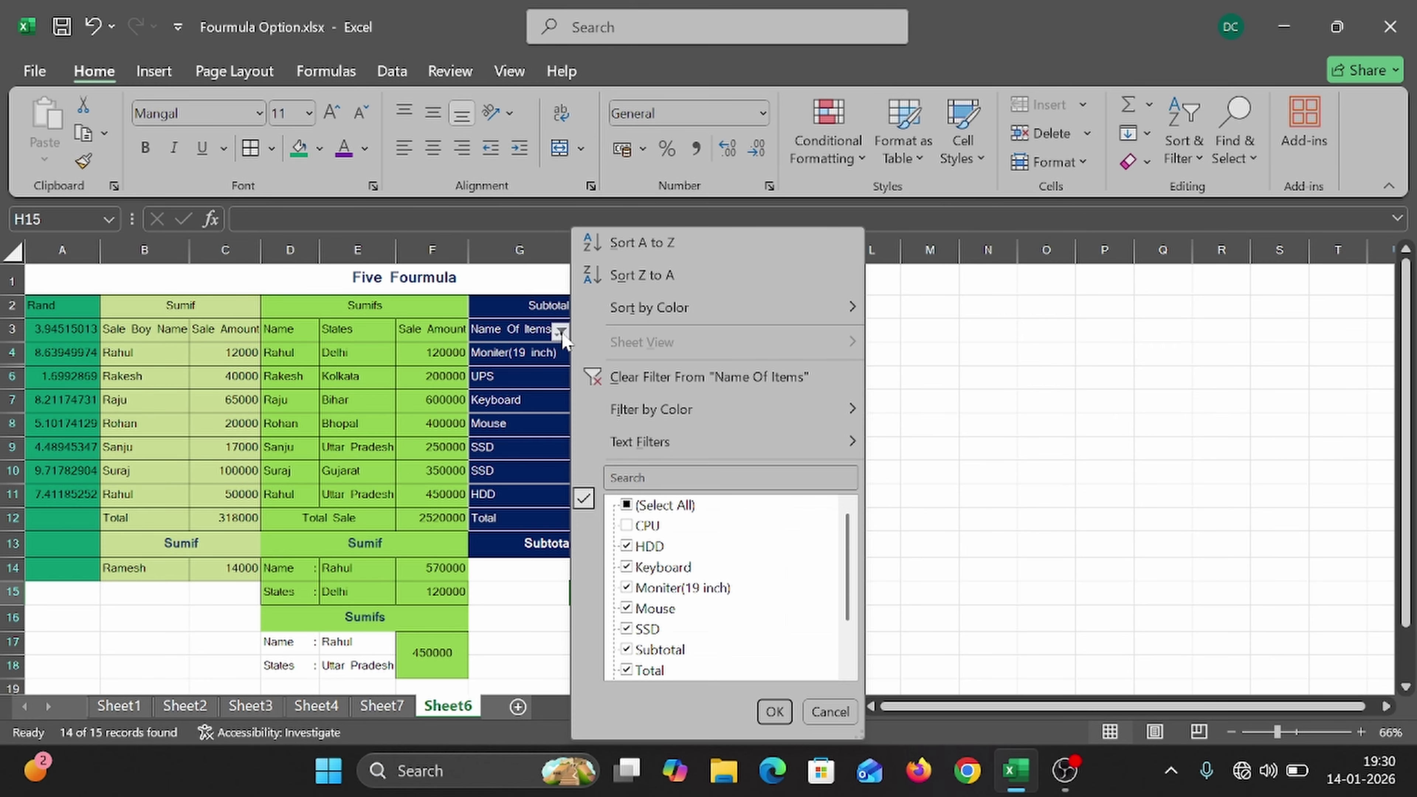
click(643, 530)
click(626, 547)
click(625, 589)
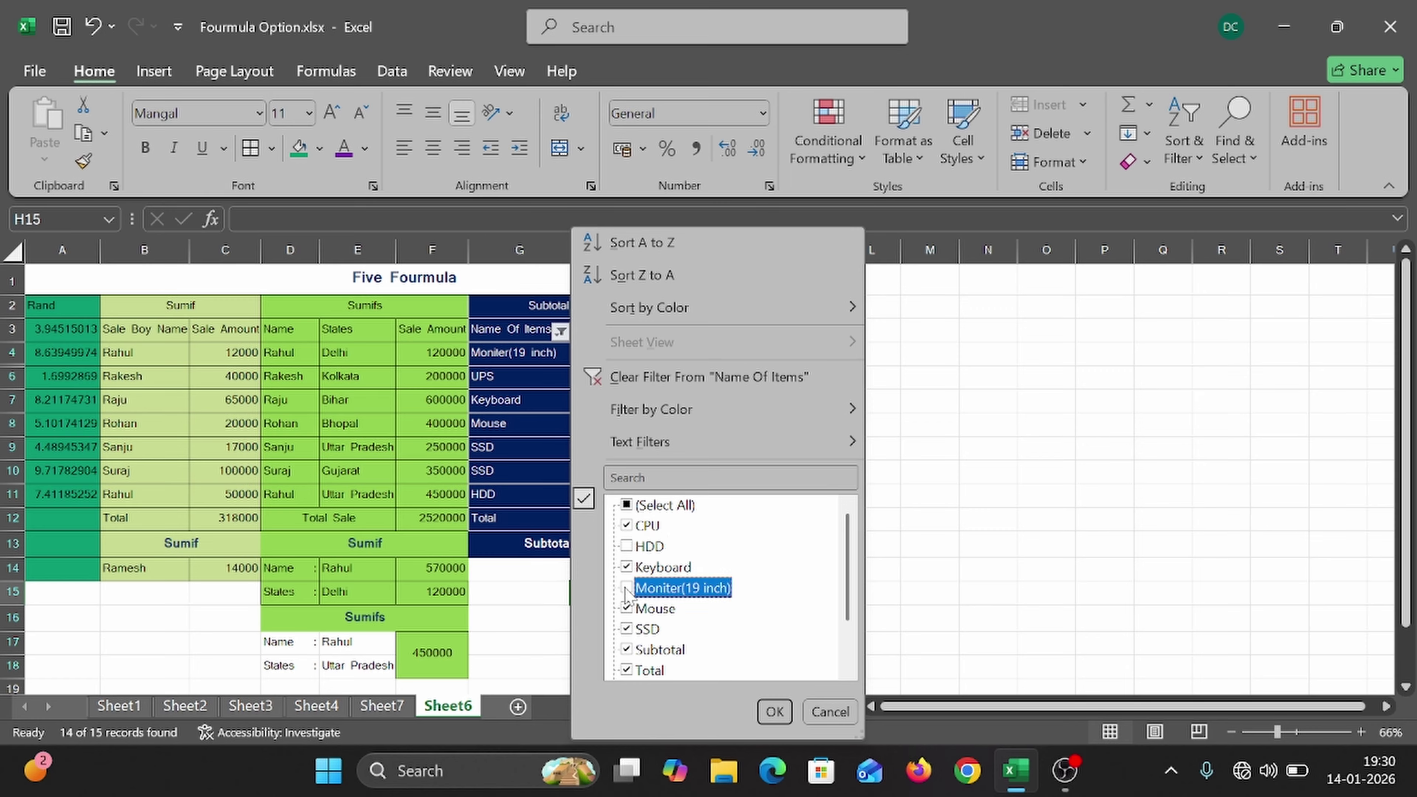
click(774, 712)
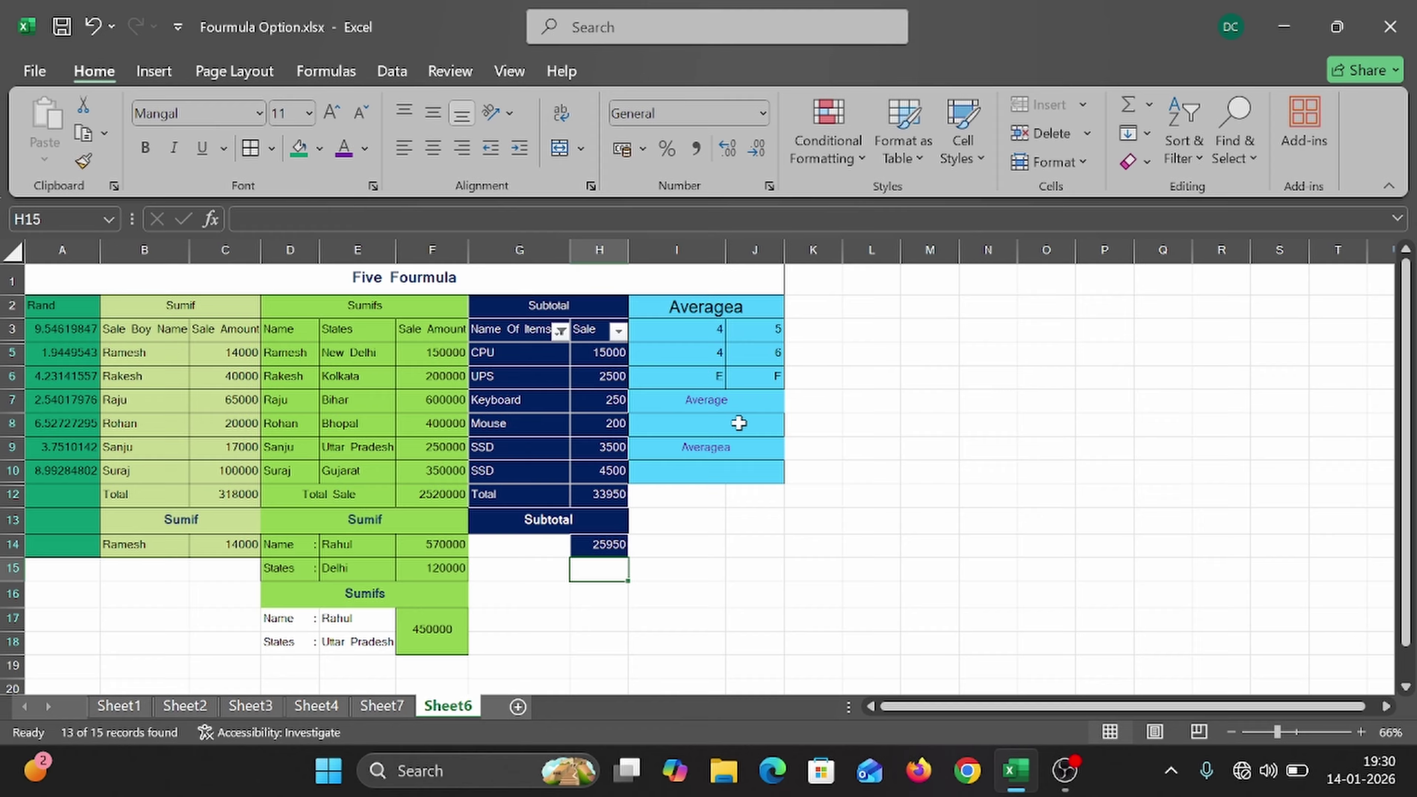
click(671, 425)
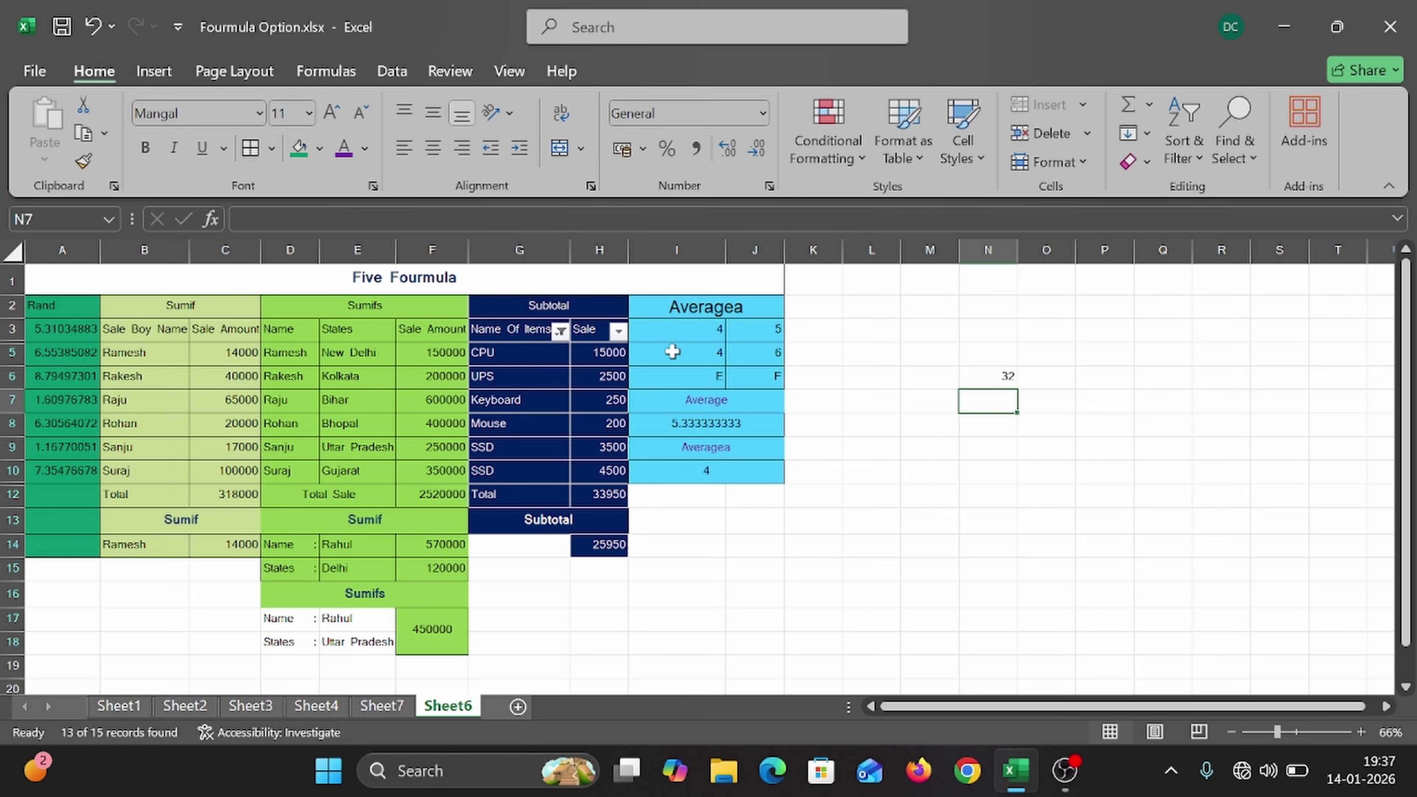
- Reset the Name Of Items filter so that all items are included
click(560, 332)
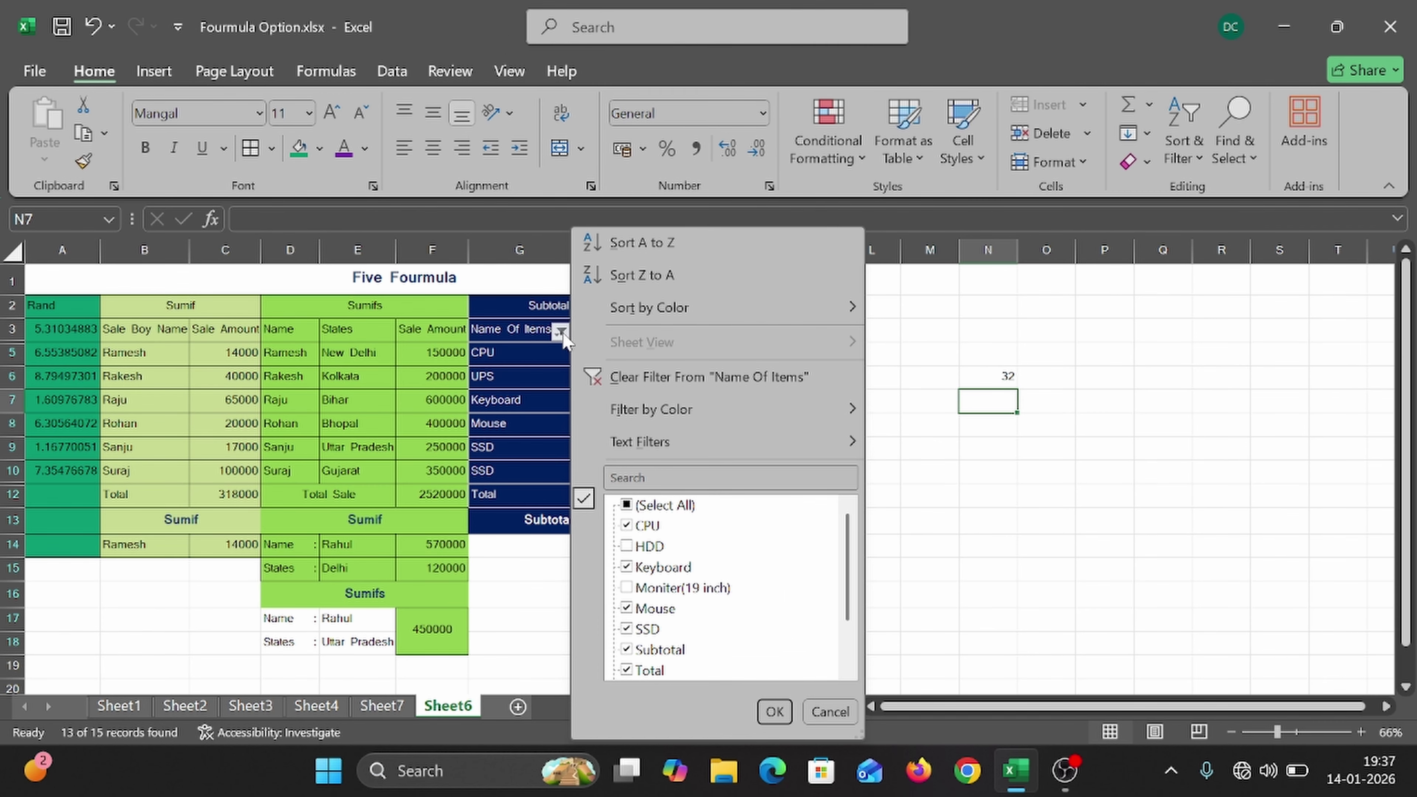
click(641, 505)
click(777, 712)
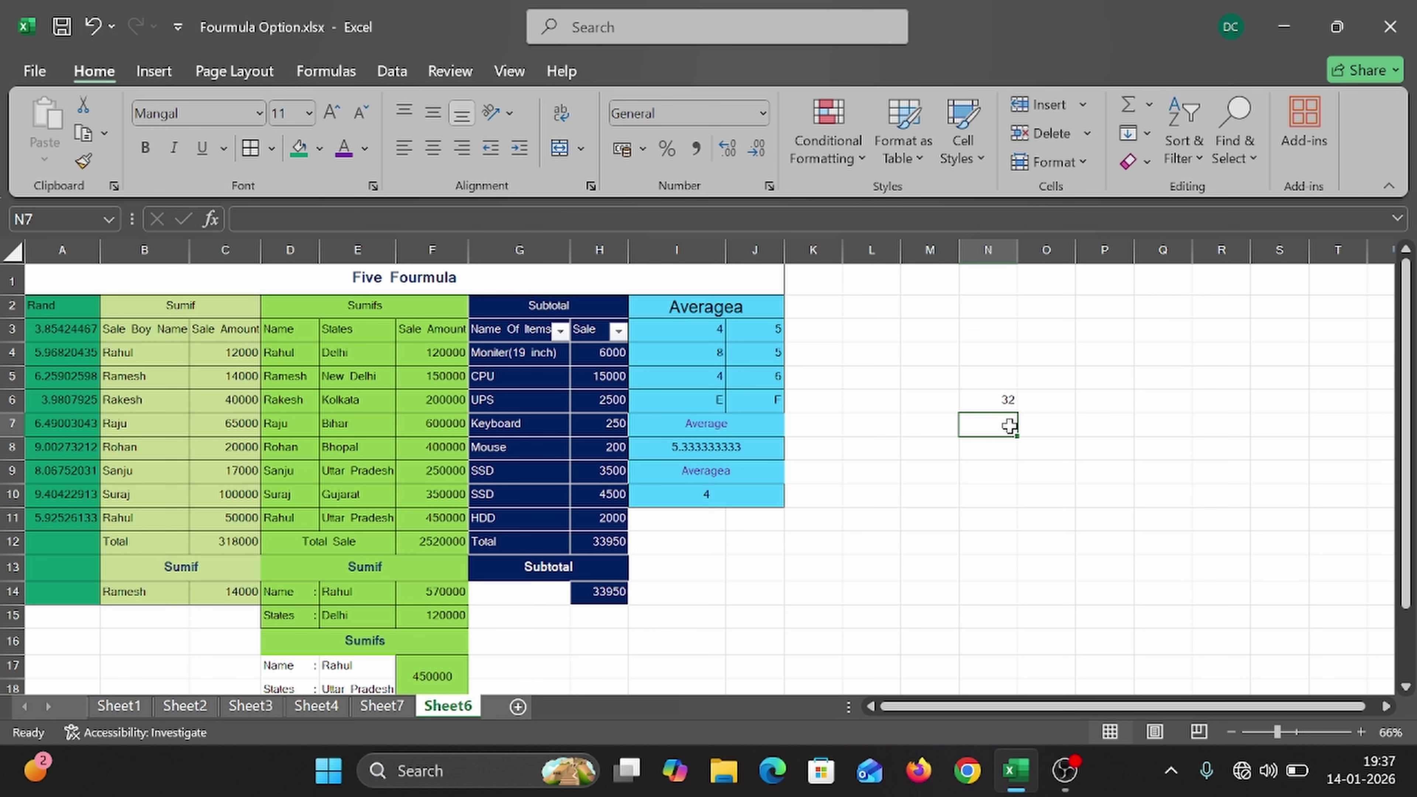
- Enter a COUNT formula in N7 over the Averagea table values I3:J6
text(=con)
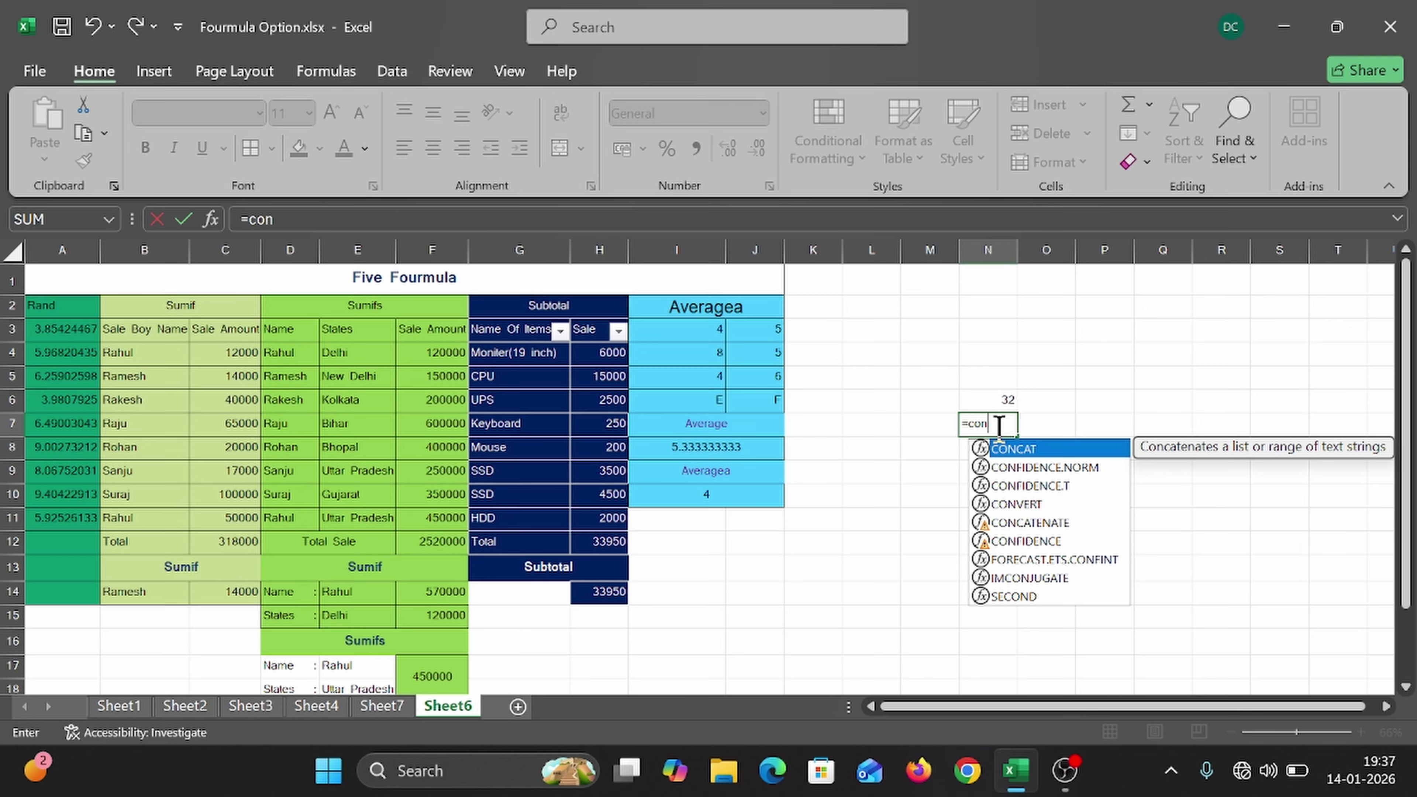
key(BackSpace)
text(un)
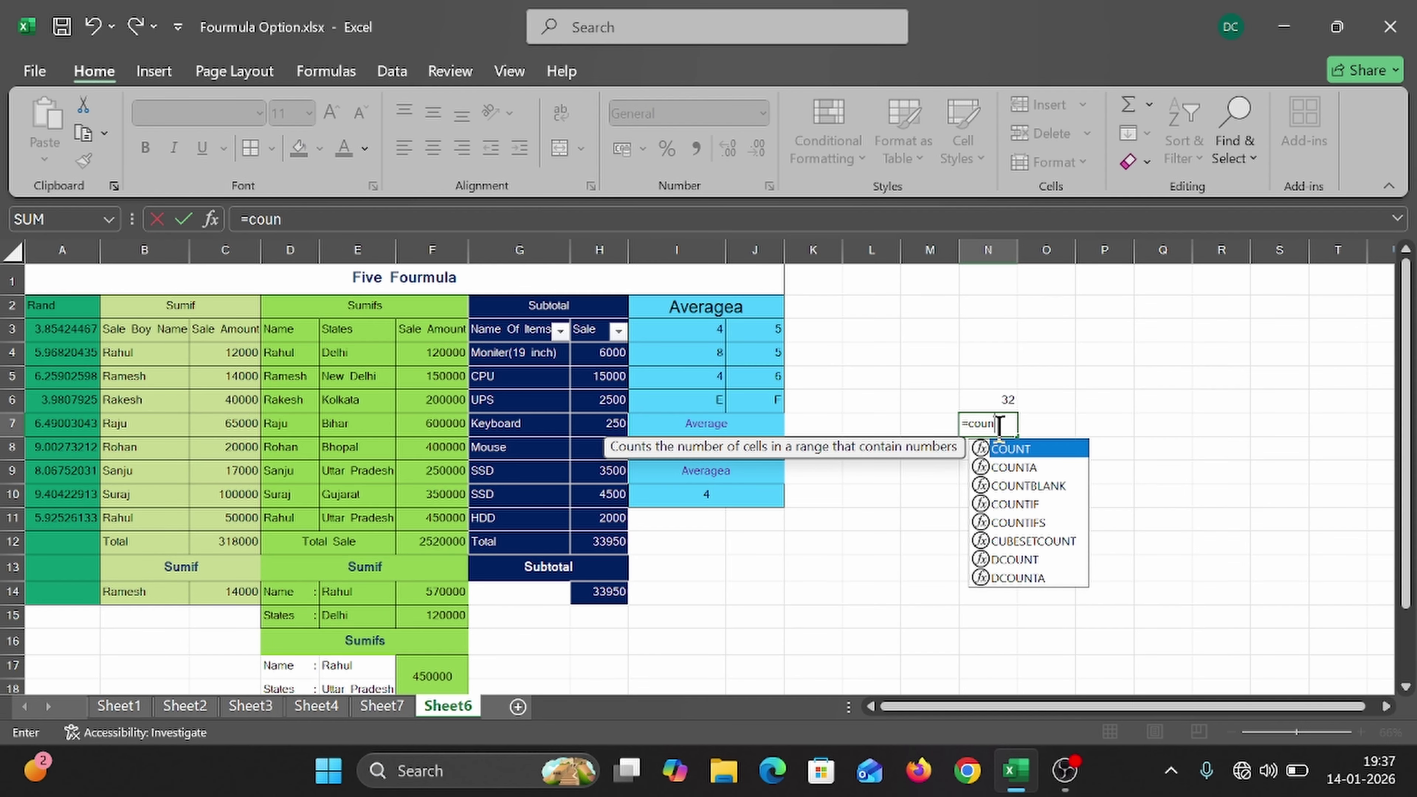
key(Tab)
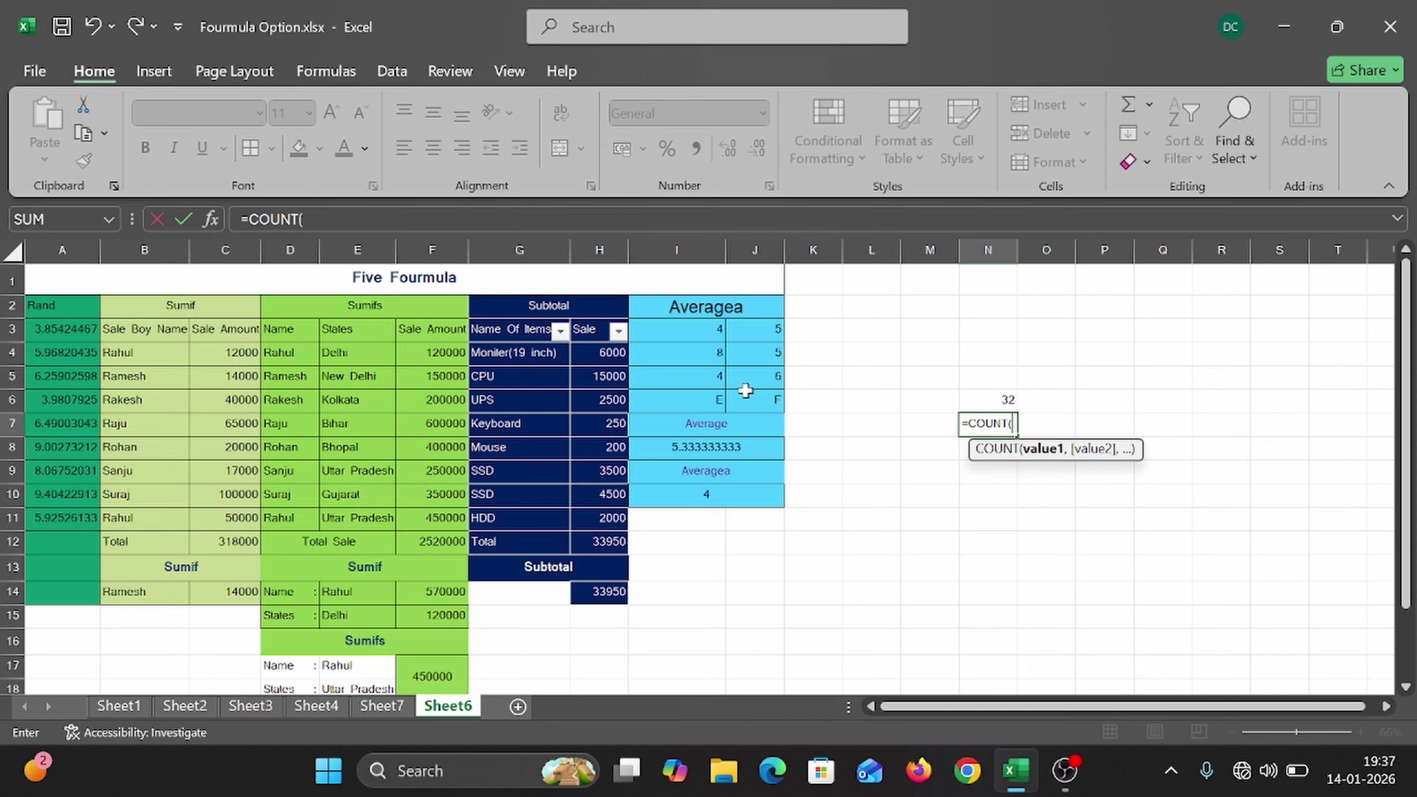
drag(697, 329, 771, 396)
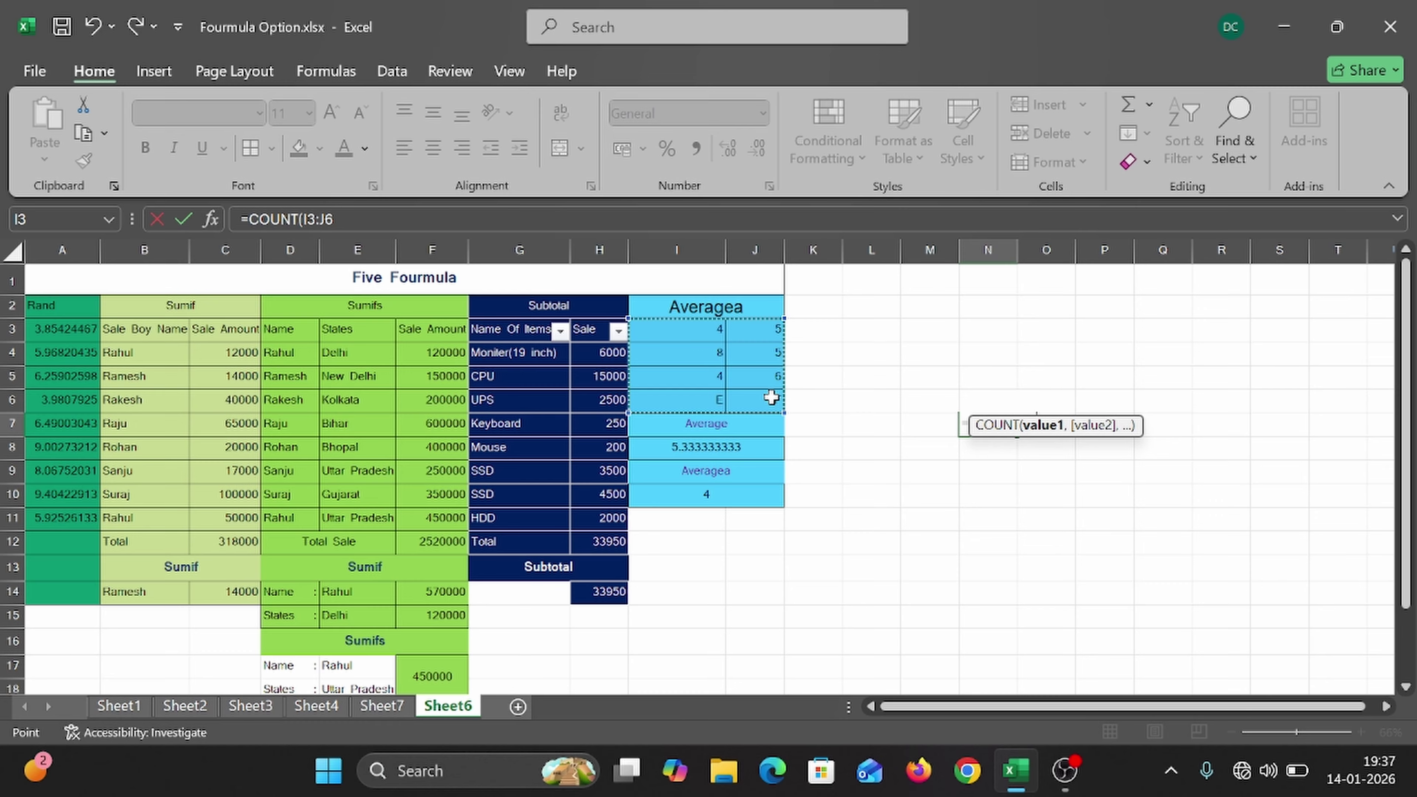
text())
key(Return)
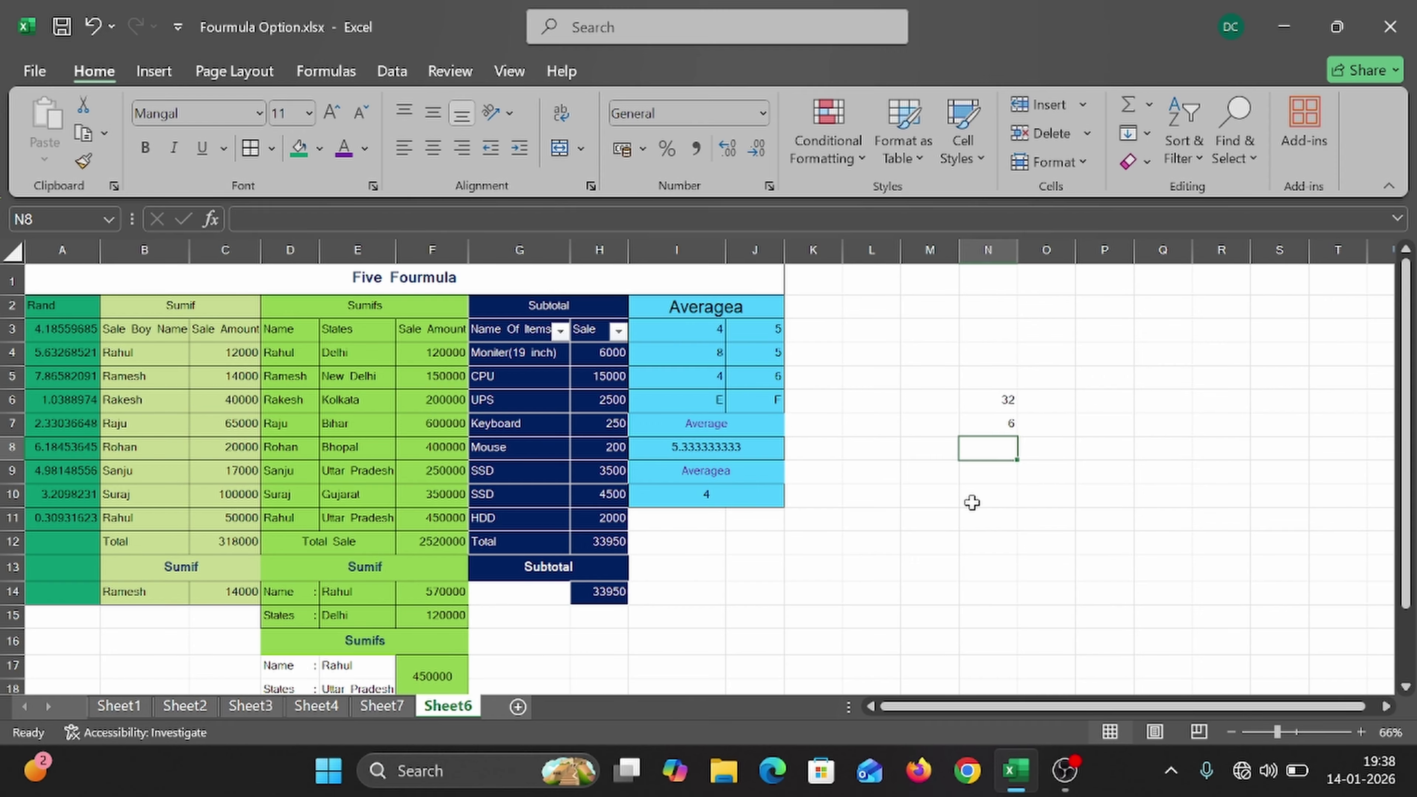
- Enter a formula in N8 dividing the sum in N6 by the count in N7, accepting the suggested correction =N6/N7
text(=)
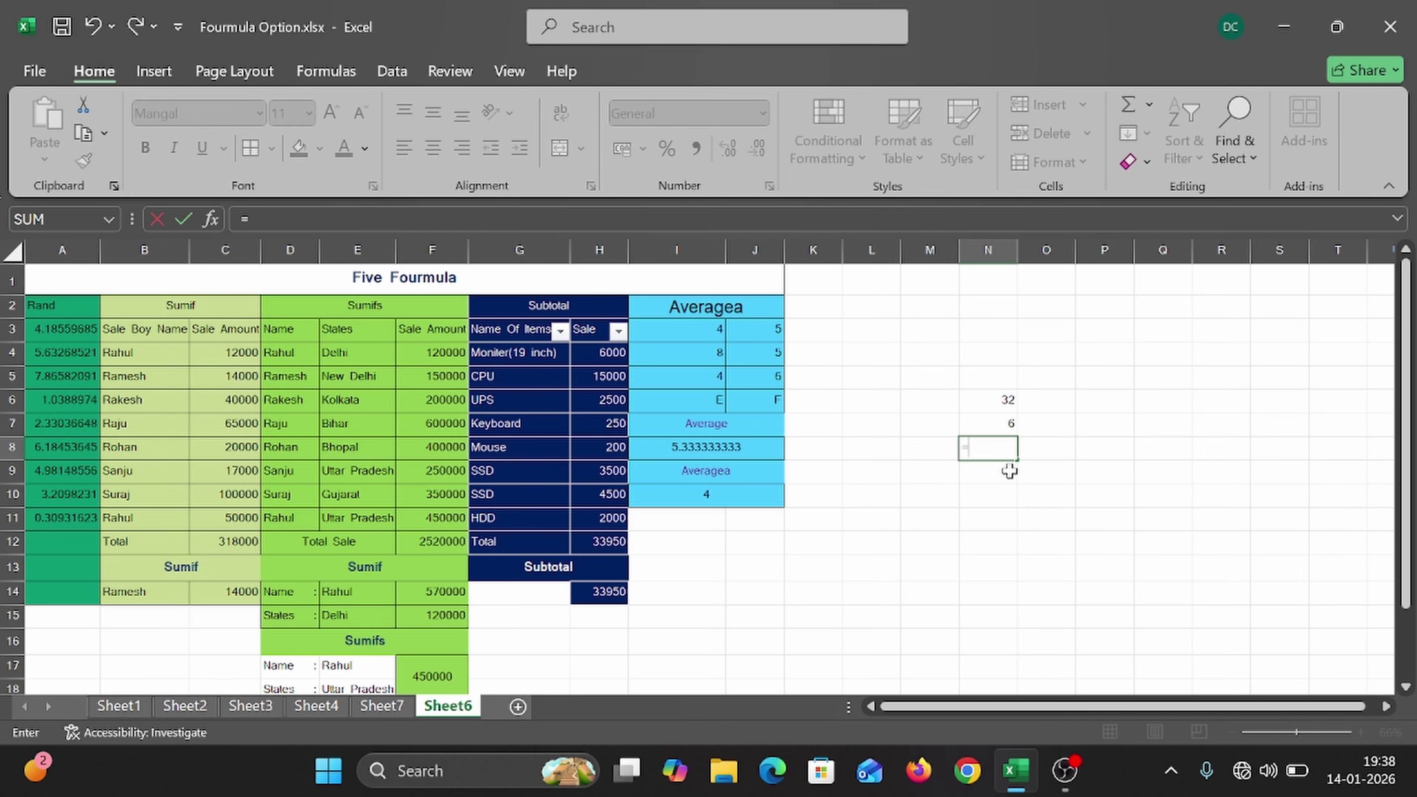
text(32)
key(BackSpace)
key(BackSpace)
click(1003, 400)
text(/)
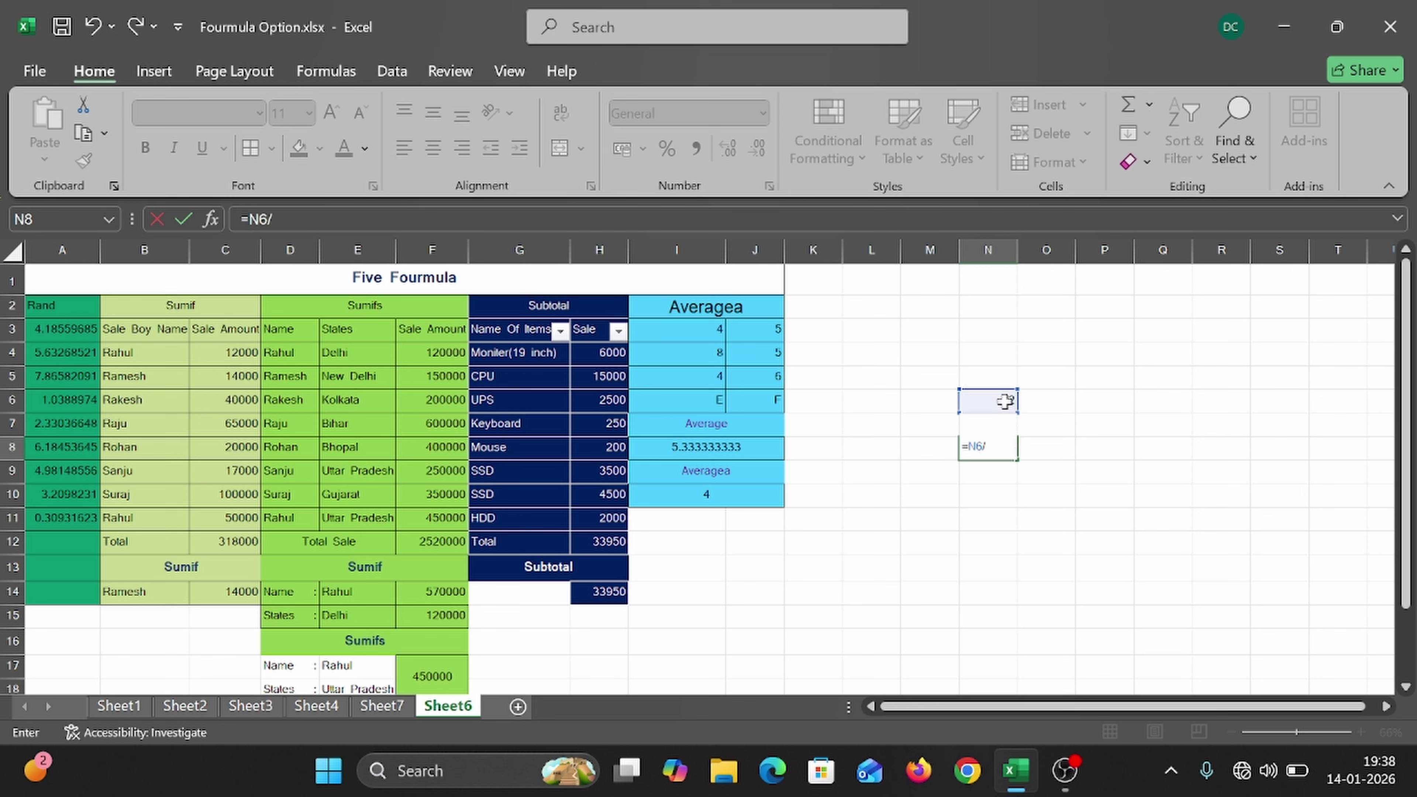
click(961, 430)
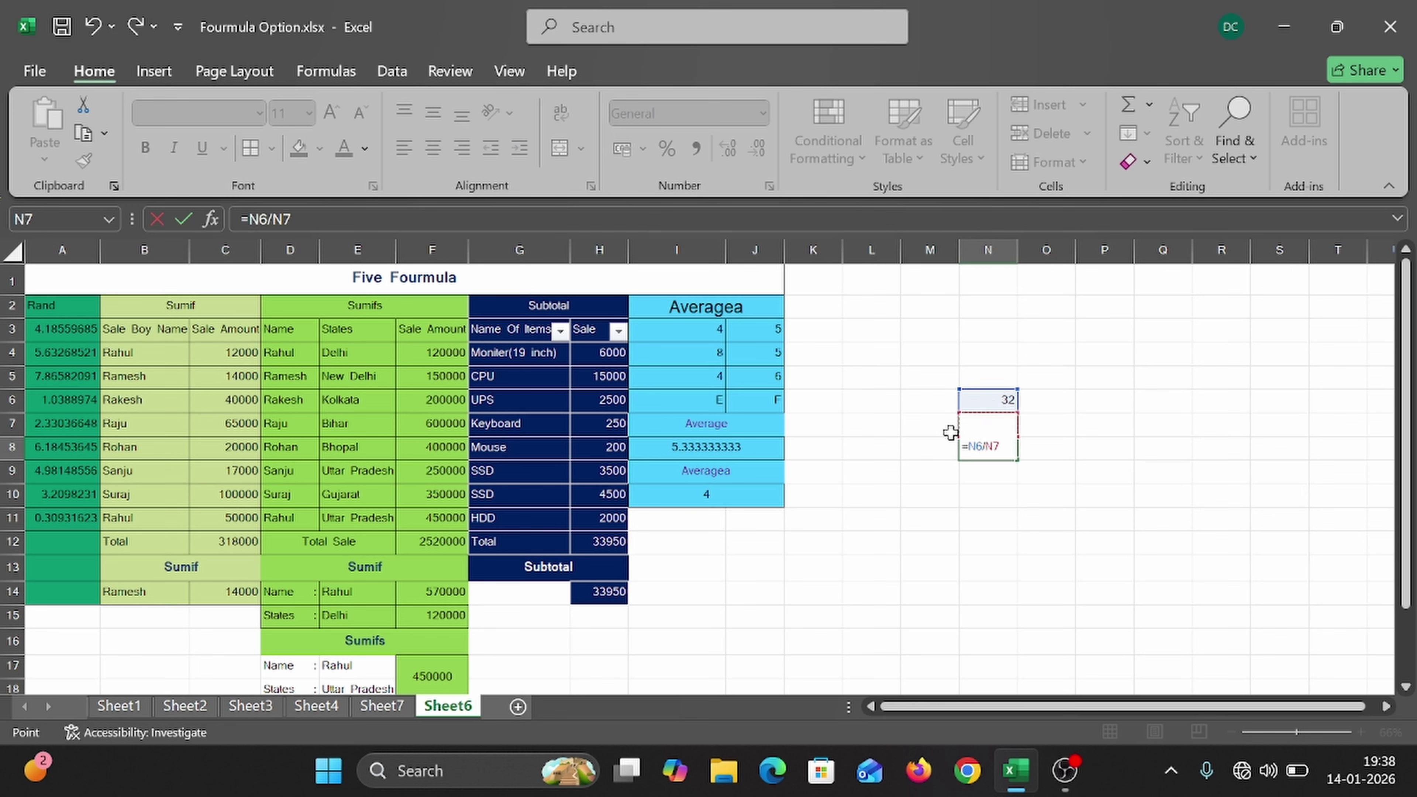
text())
key(Return)
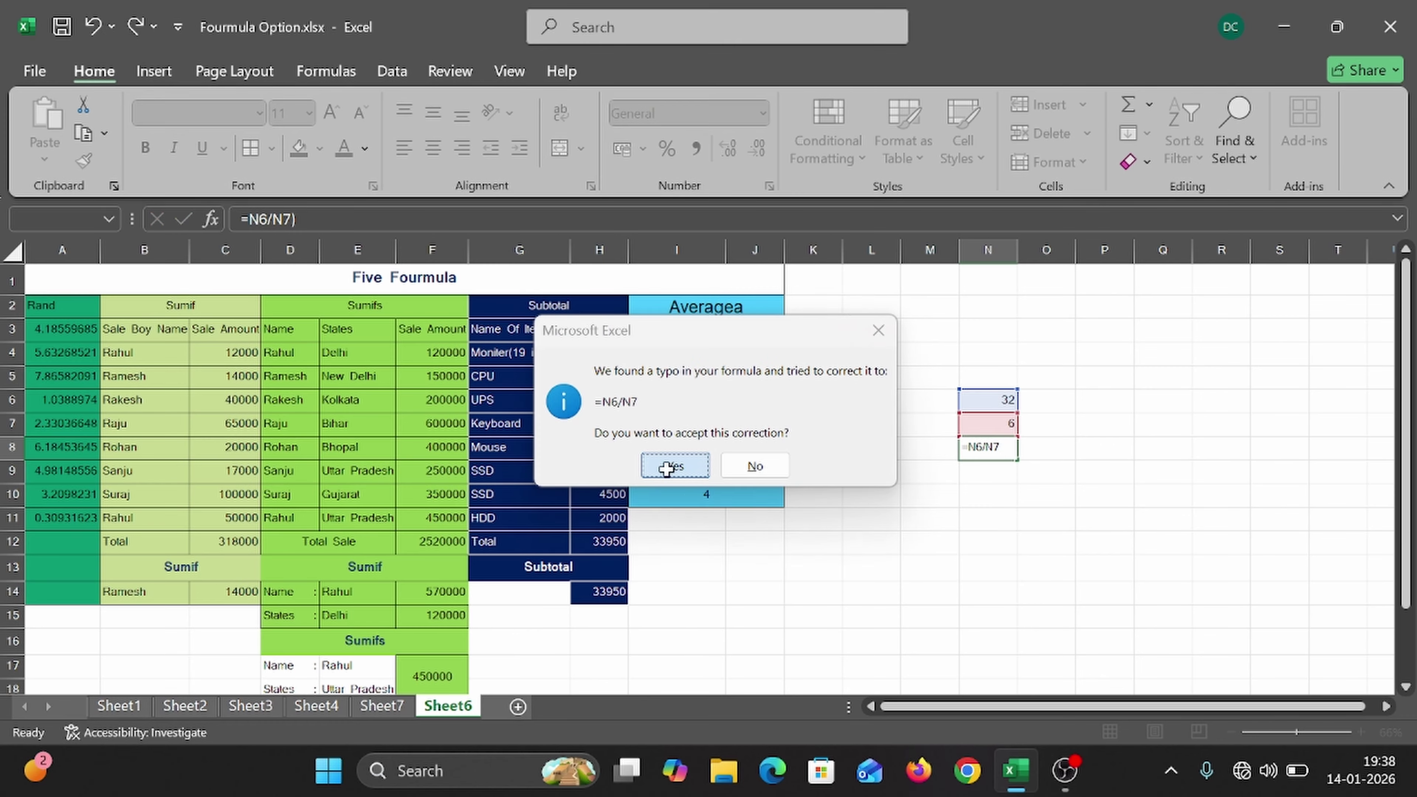
click(674, 466)
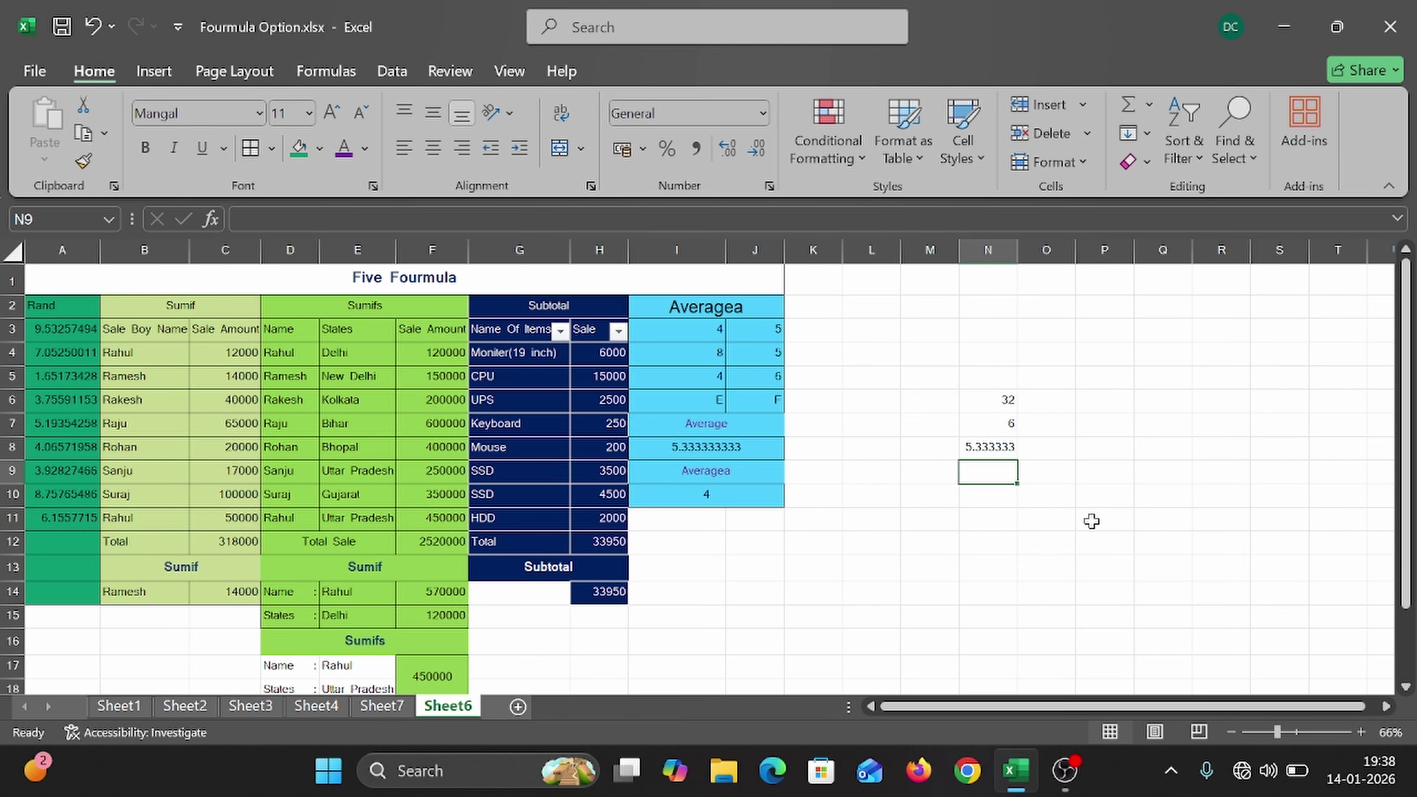
click(990, 501)
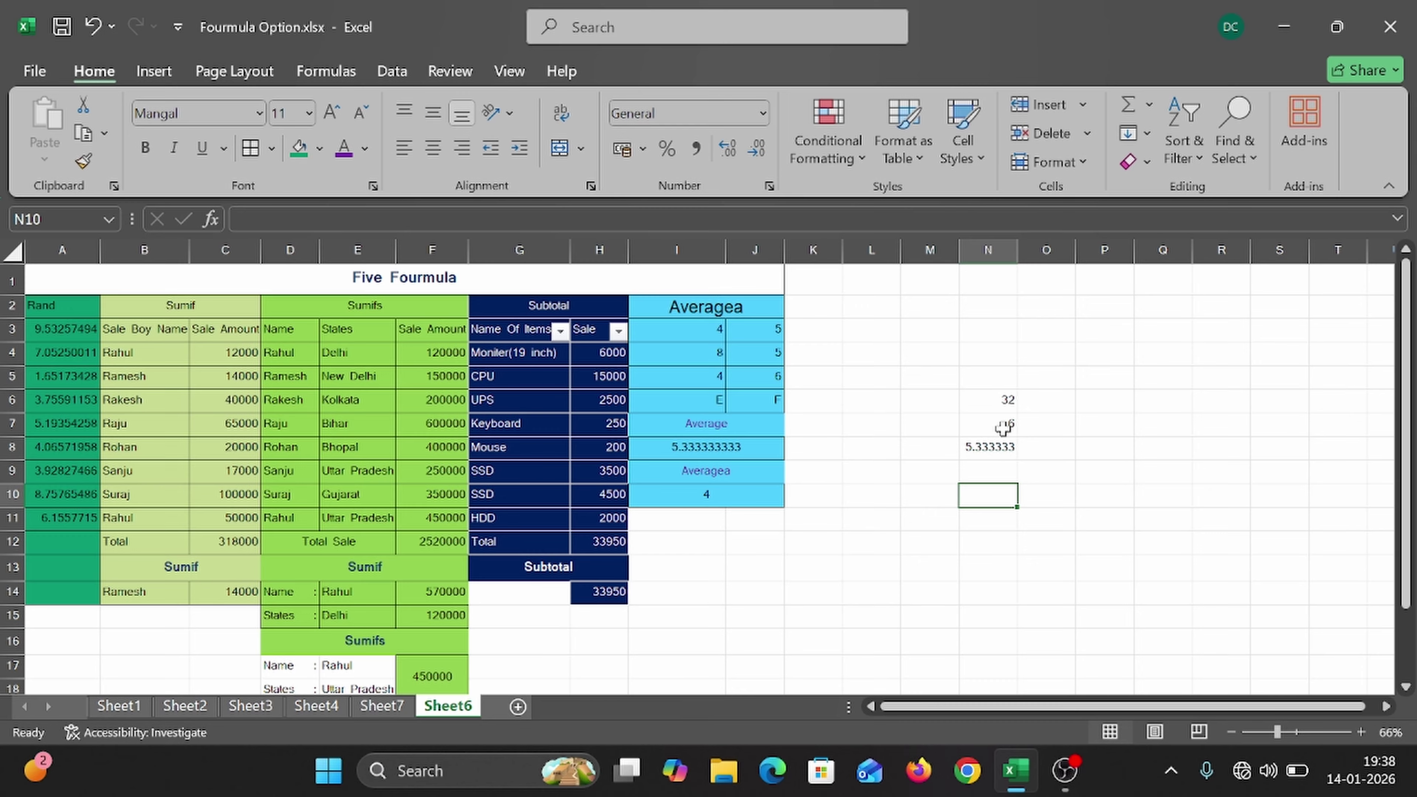
- Enter the formula =32/4 in N10 as a manual check of the Averagea result
text(32)
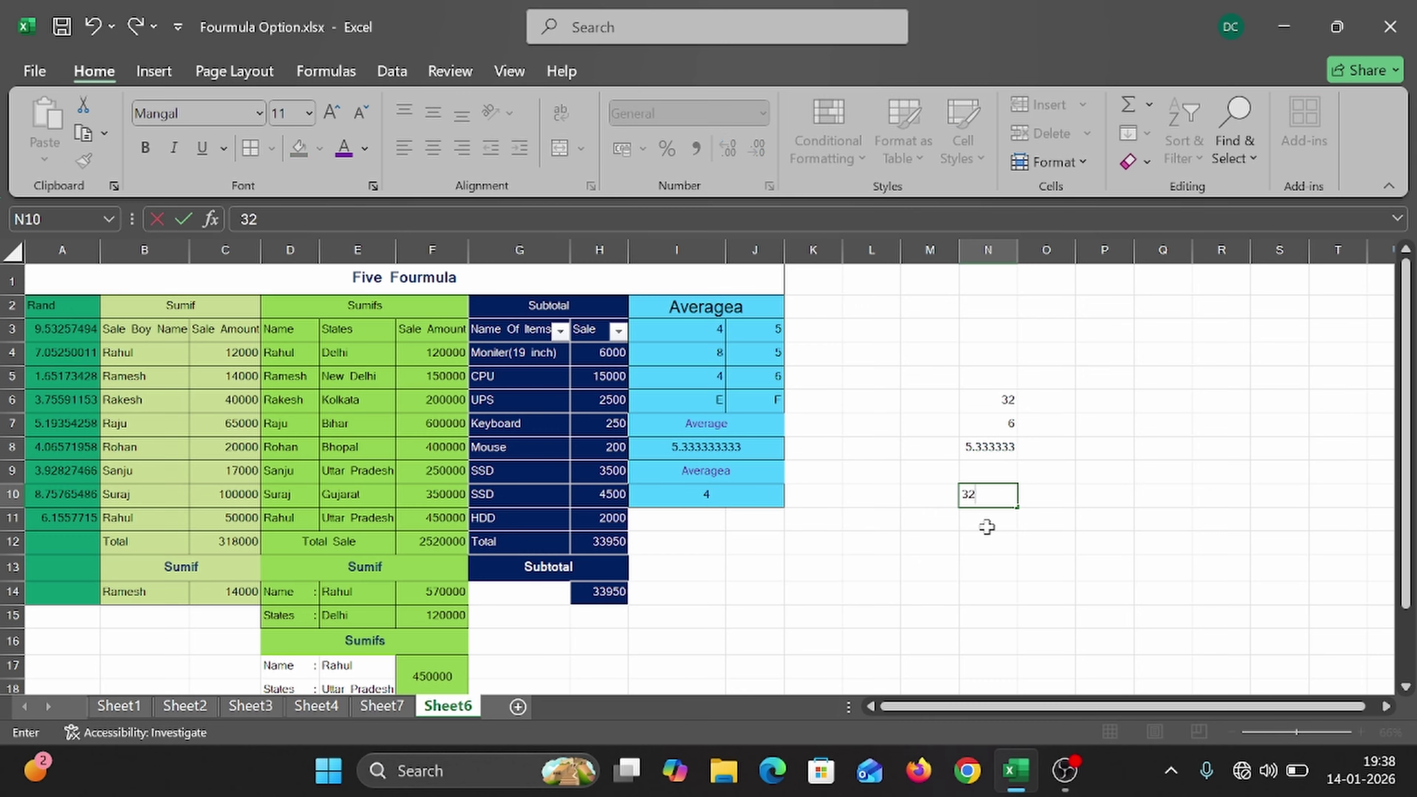
key(BackSpace)
key(BackSpace)
text(=32)
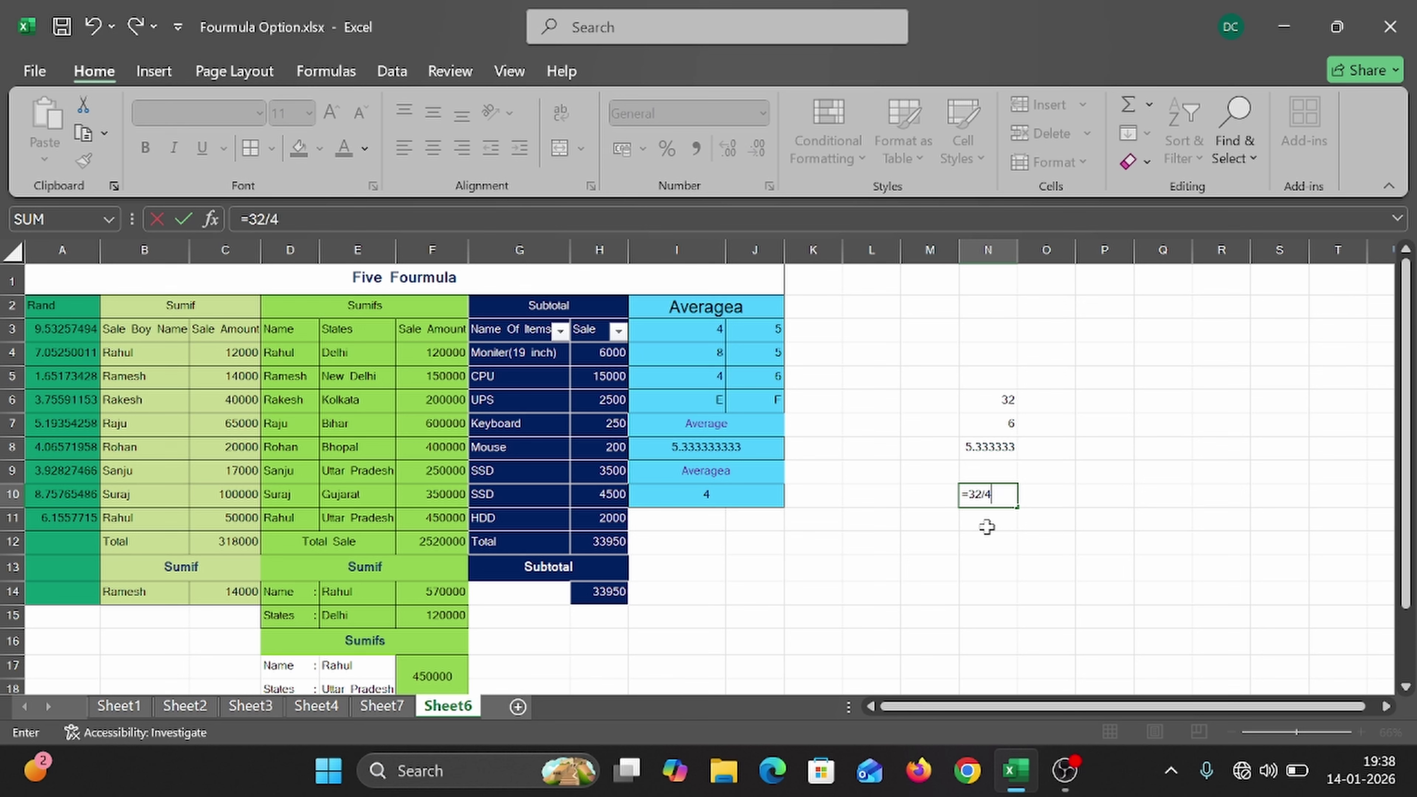
text(/4)
key(Return)
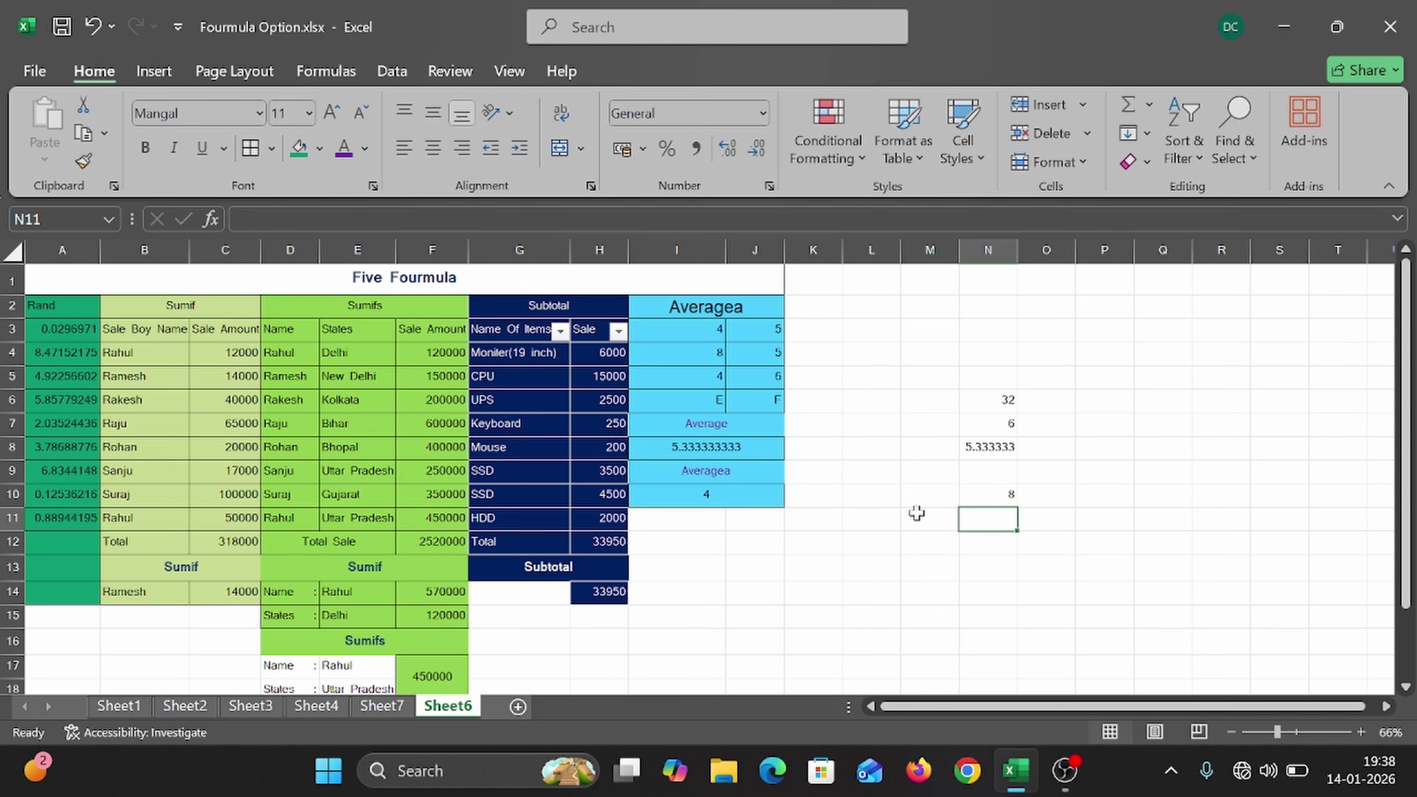
- Correct the divisor in the N10 formula so that it reads =32/8
click(986, 494)
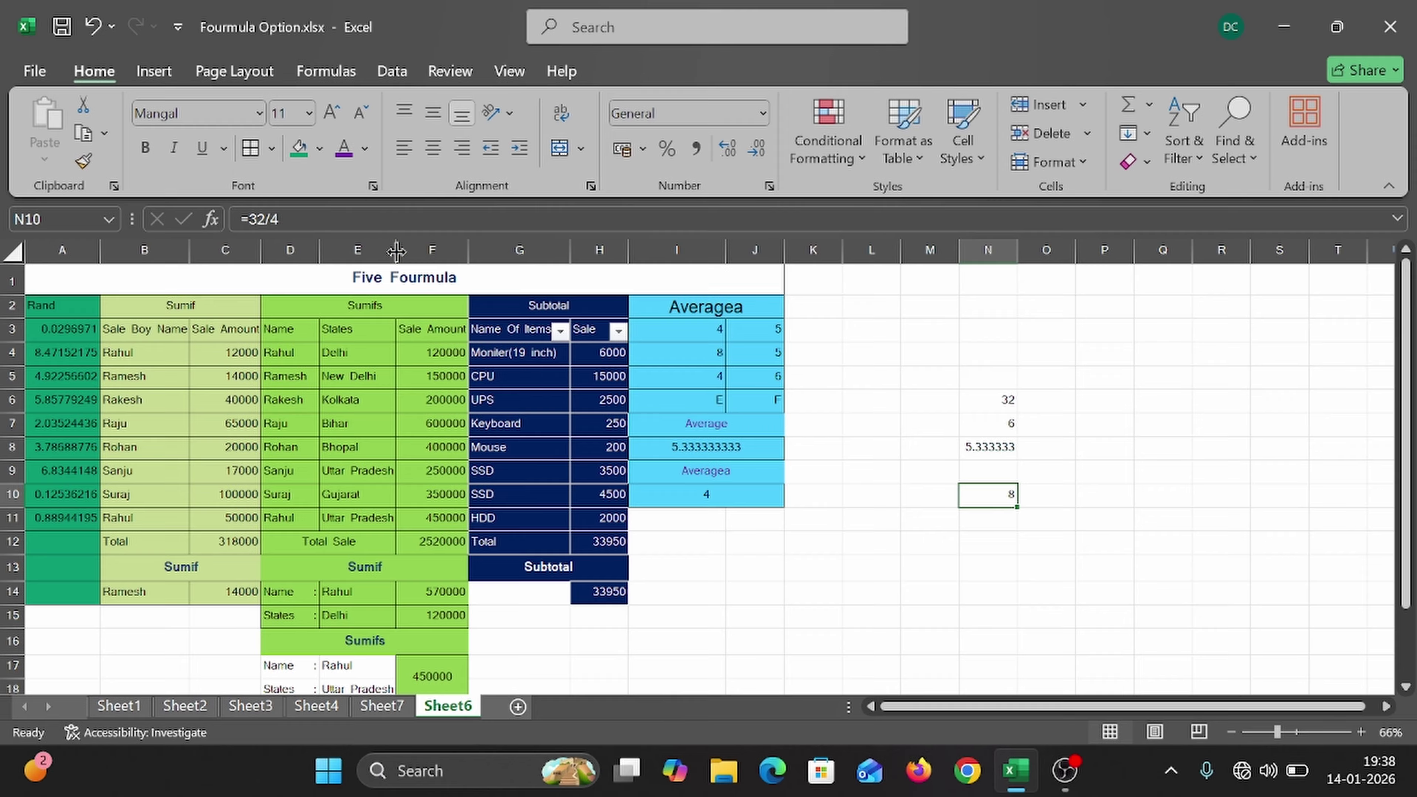
click(297, 217)
key(BackSpace)
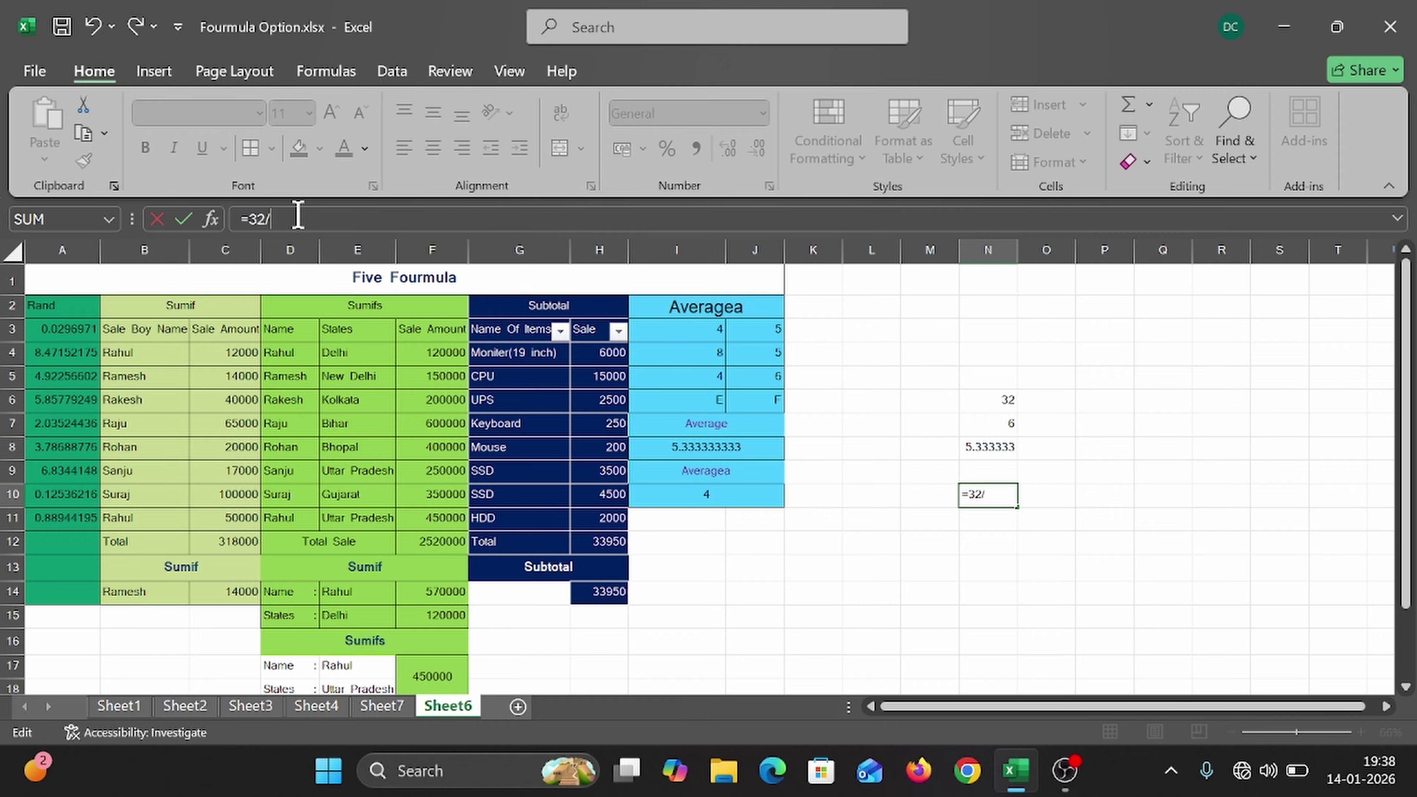
key(Return)
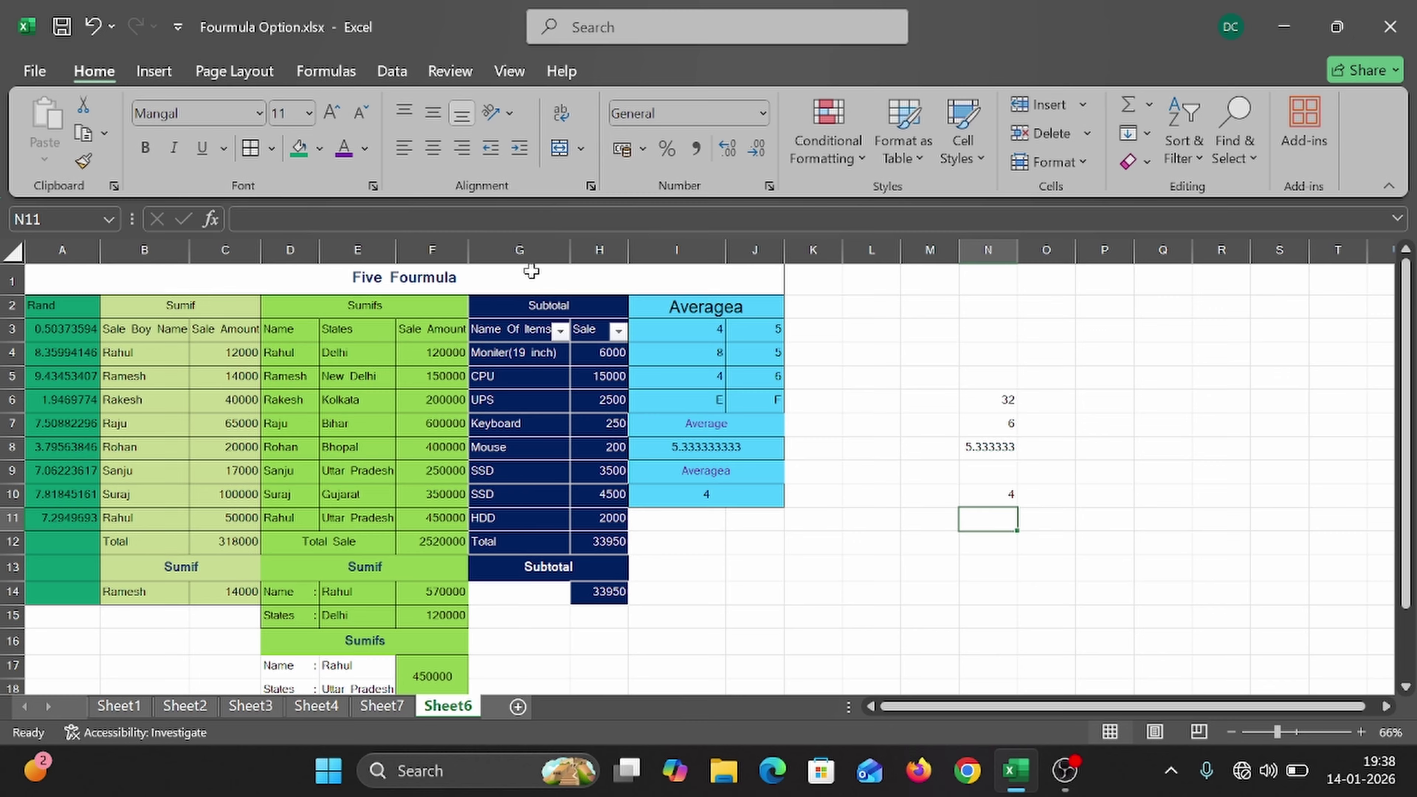
- Clear the manual check calculations in the range M4:O11
click(731, 500)
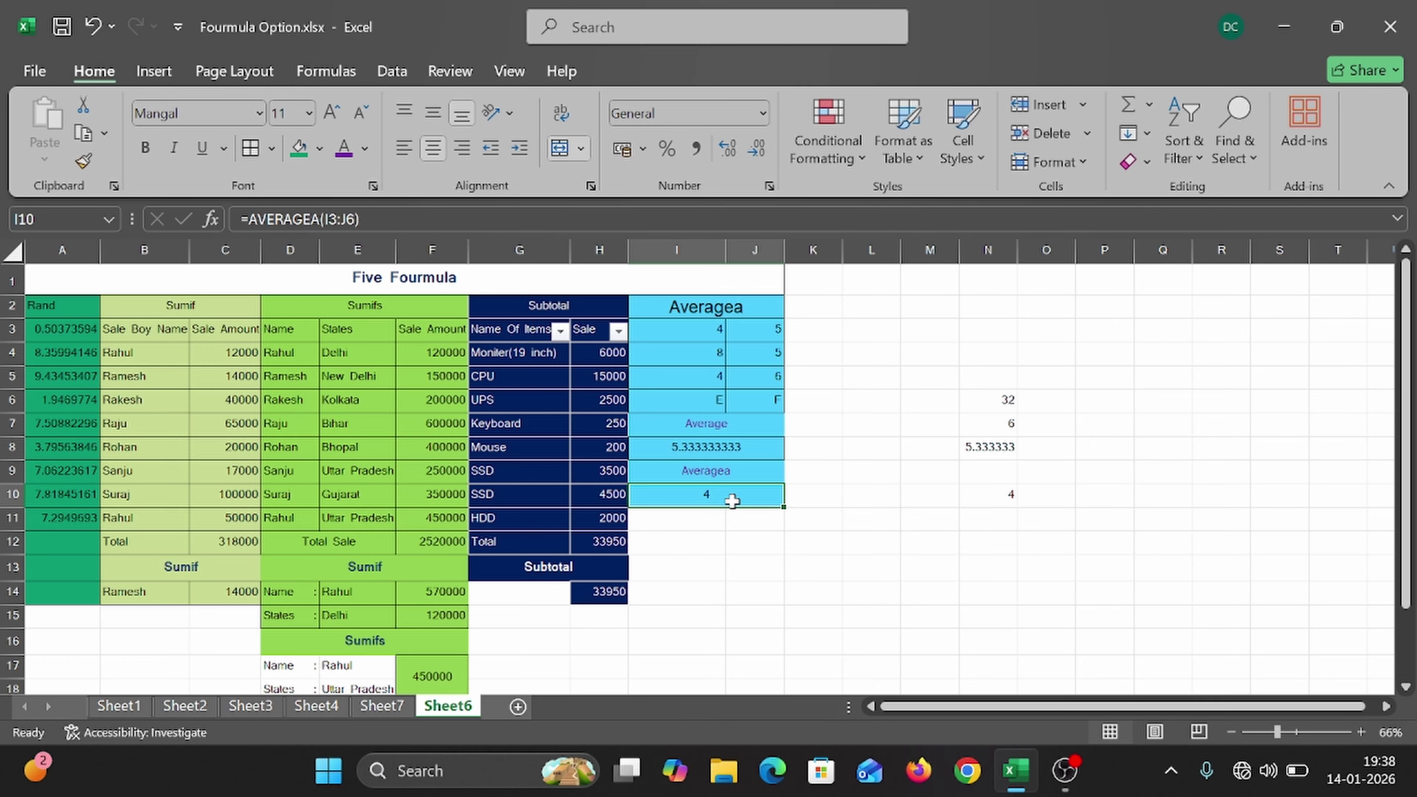
drag(917, 352, 1038, 529)
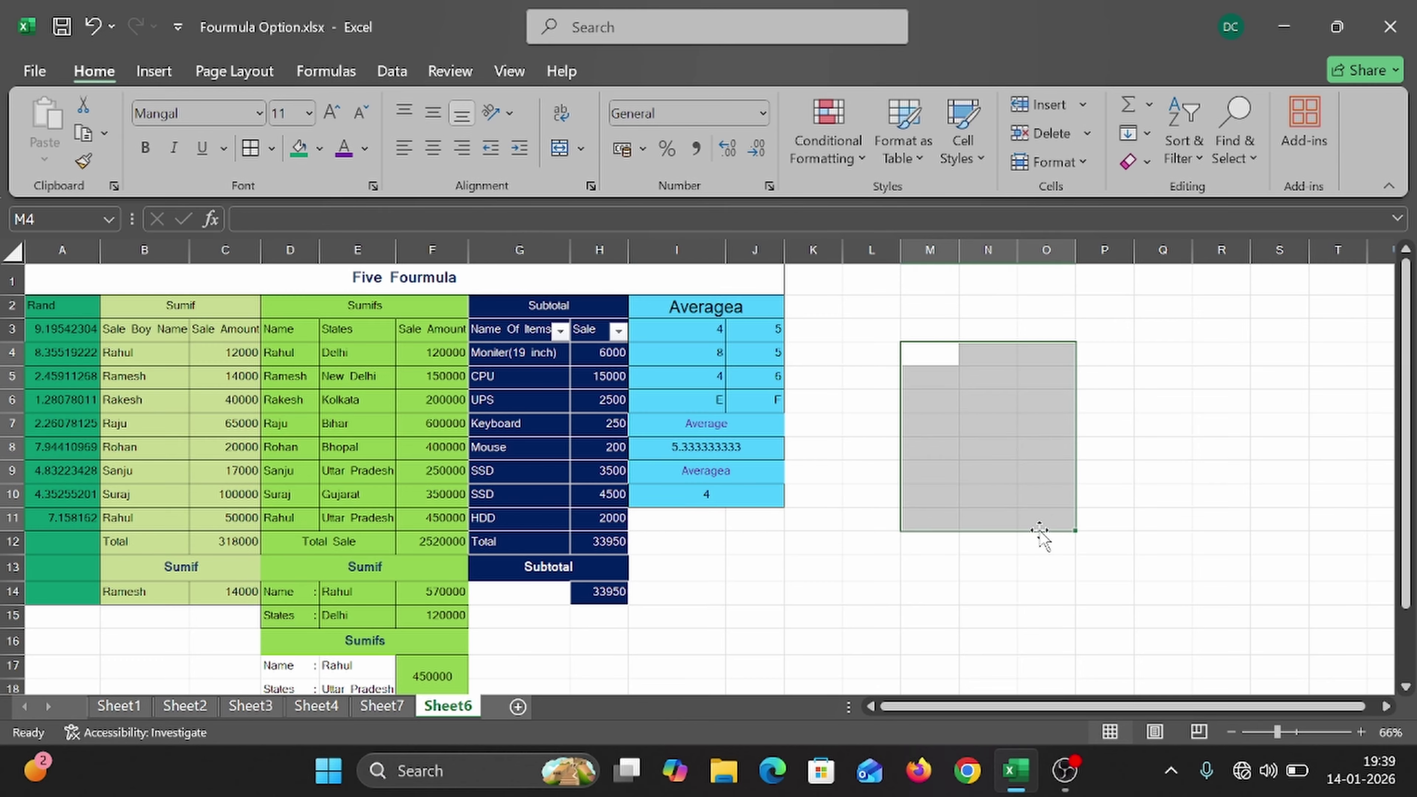
key(Delete)
- Re-enter the AVERAGE formula in I8 over the Averagea table values I3:J6
click(748, 447)
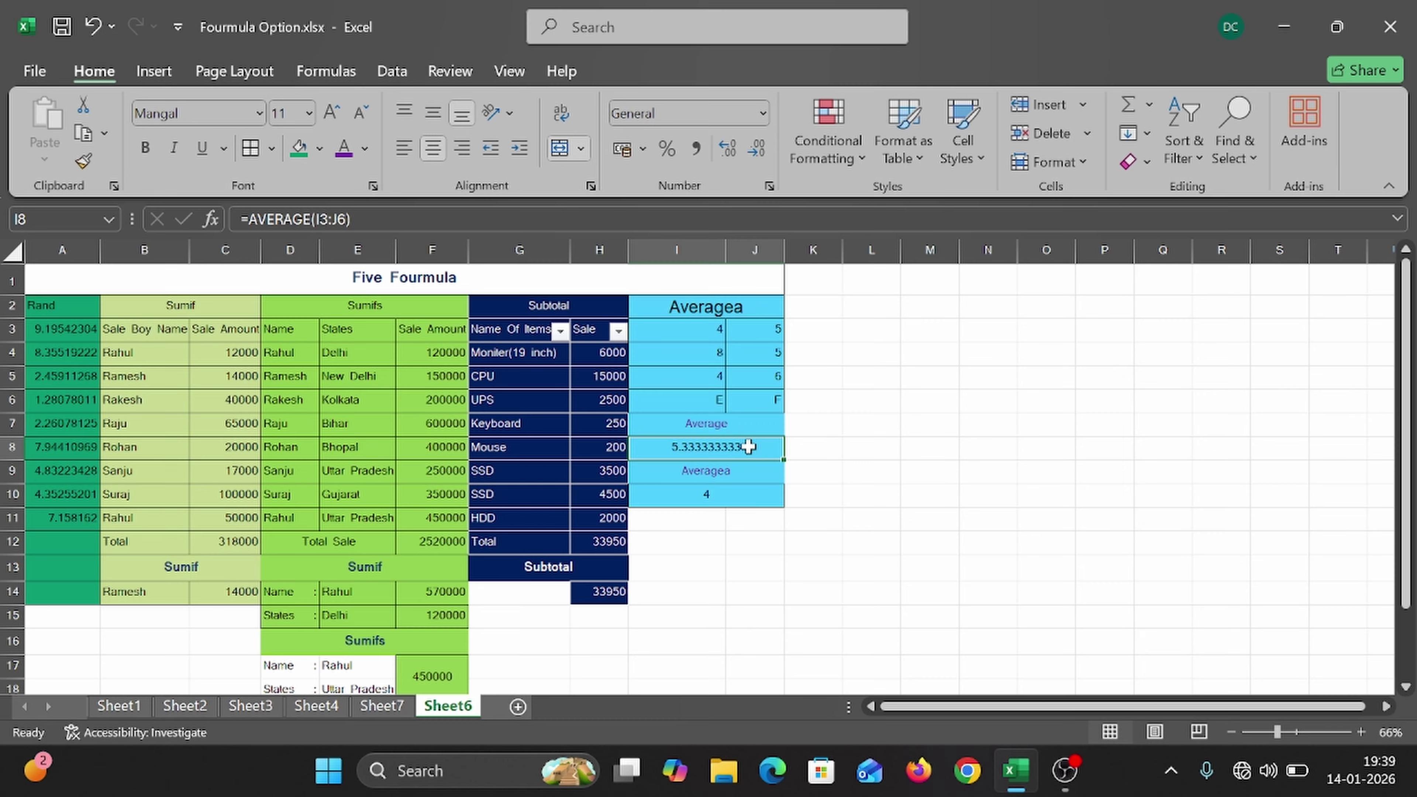
double_click(748, 446)
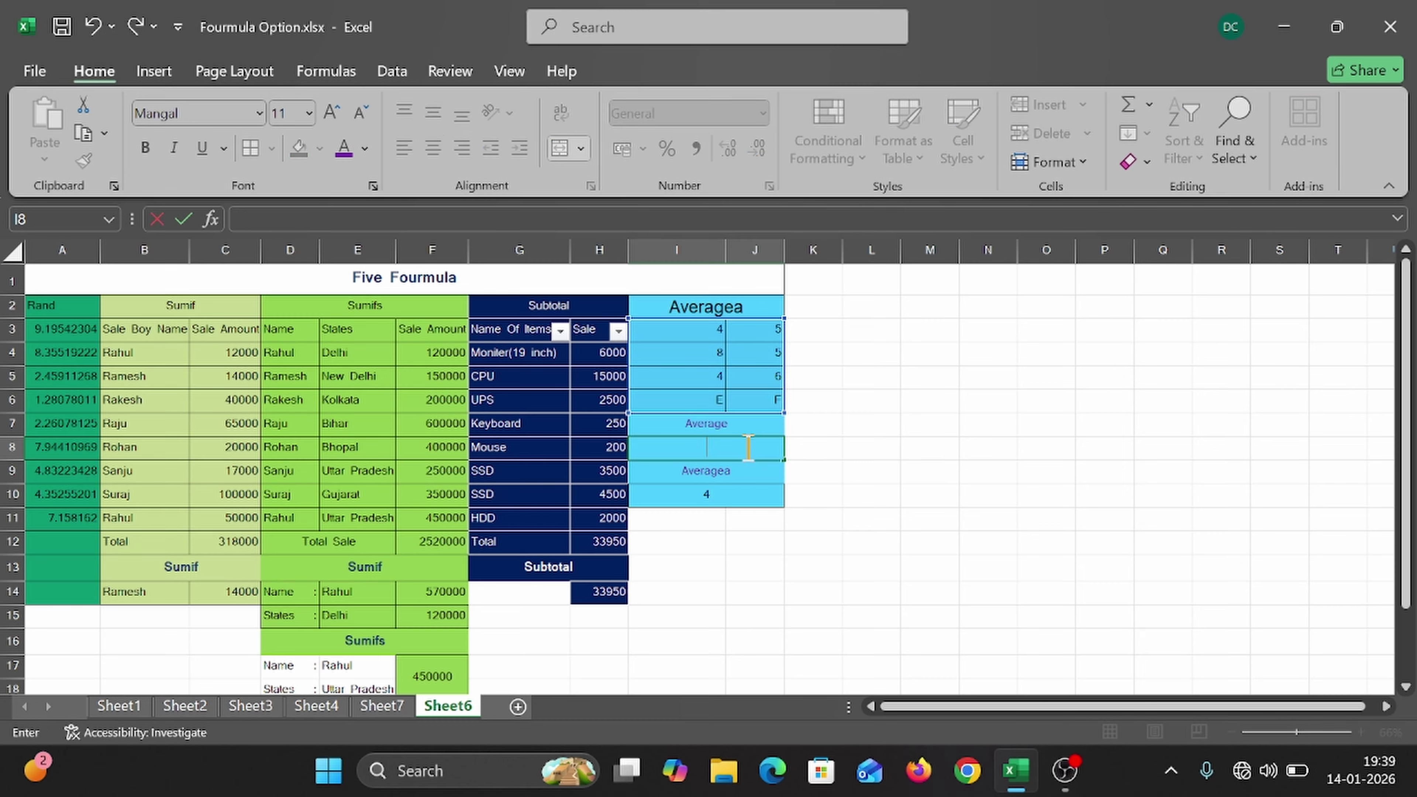
text(=aver)
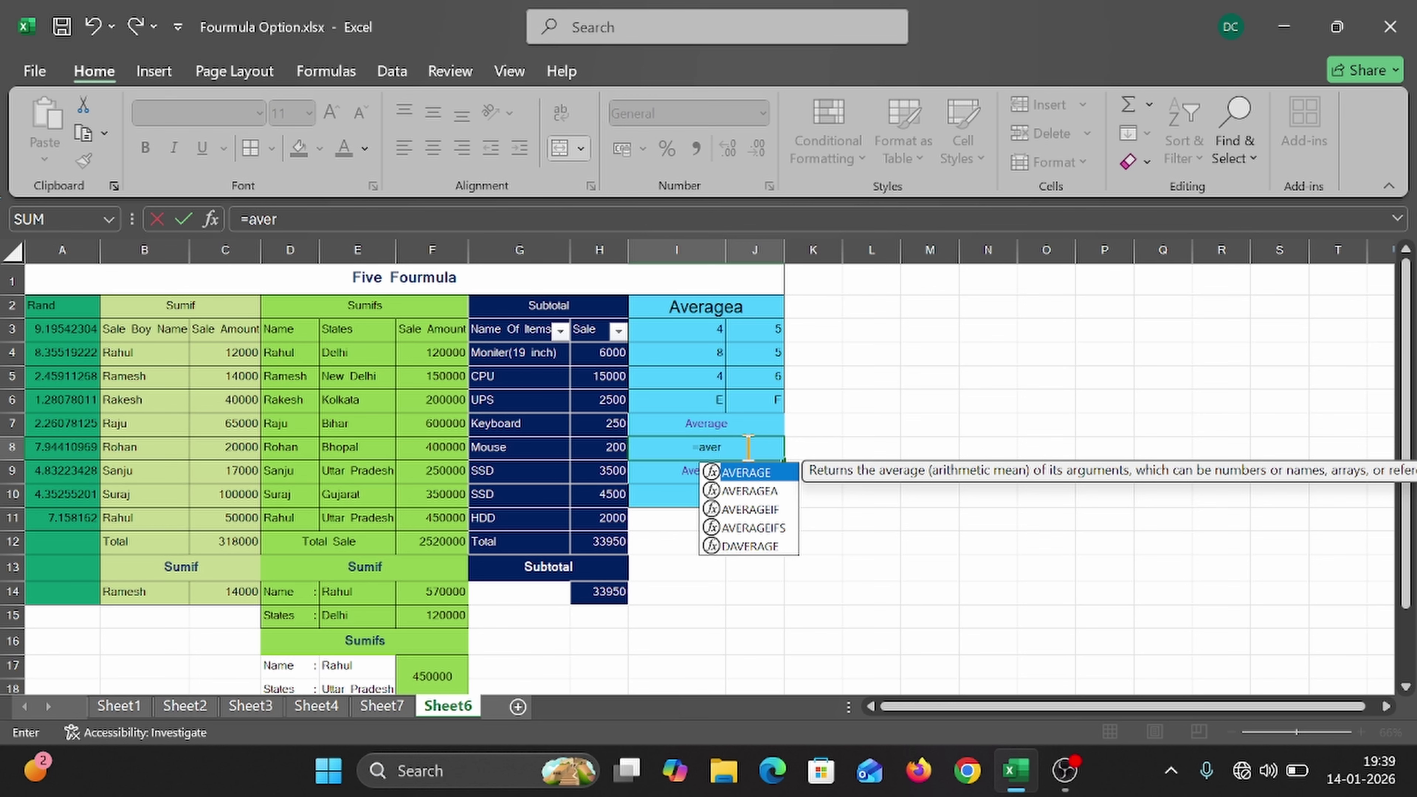
key(Tab)
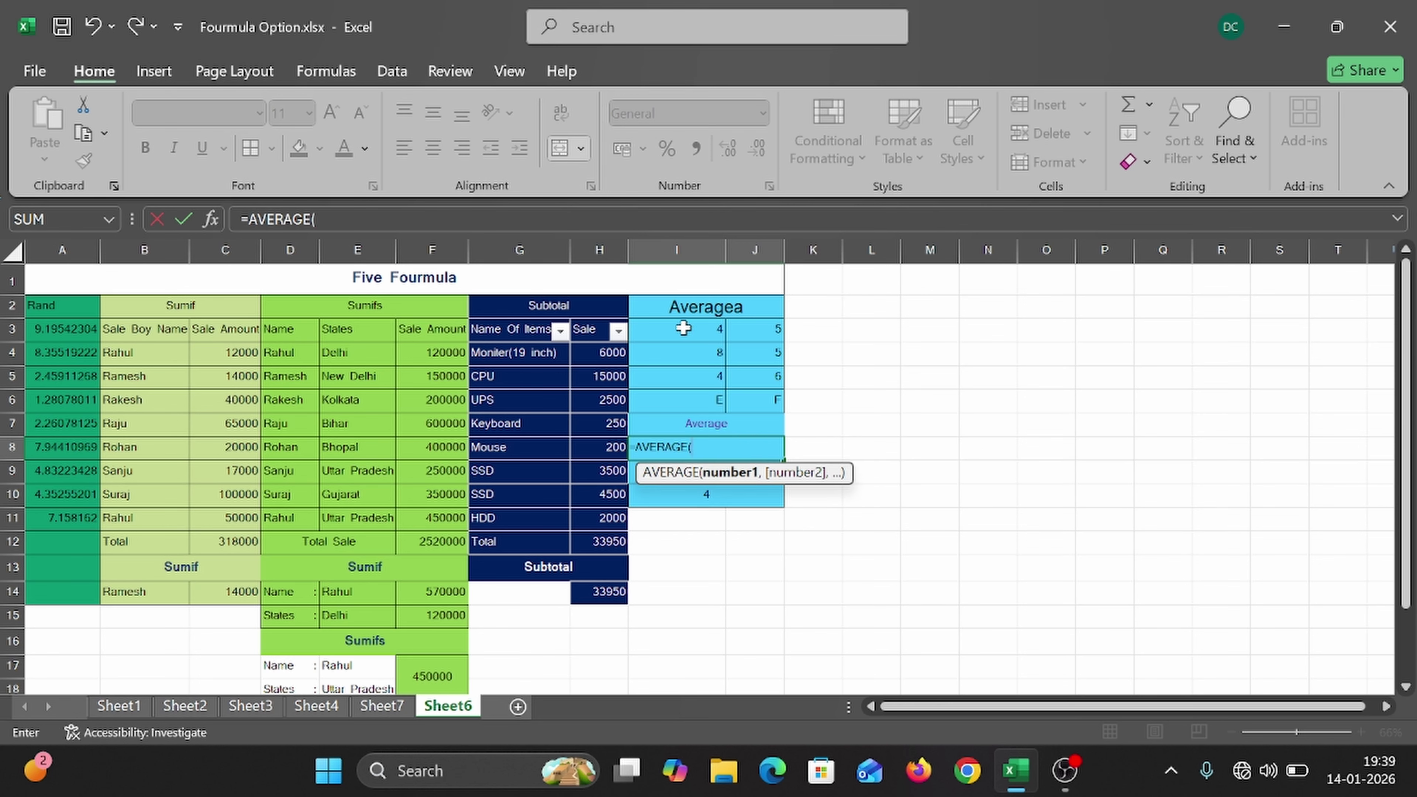
drag(683, 328, 764, 403)
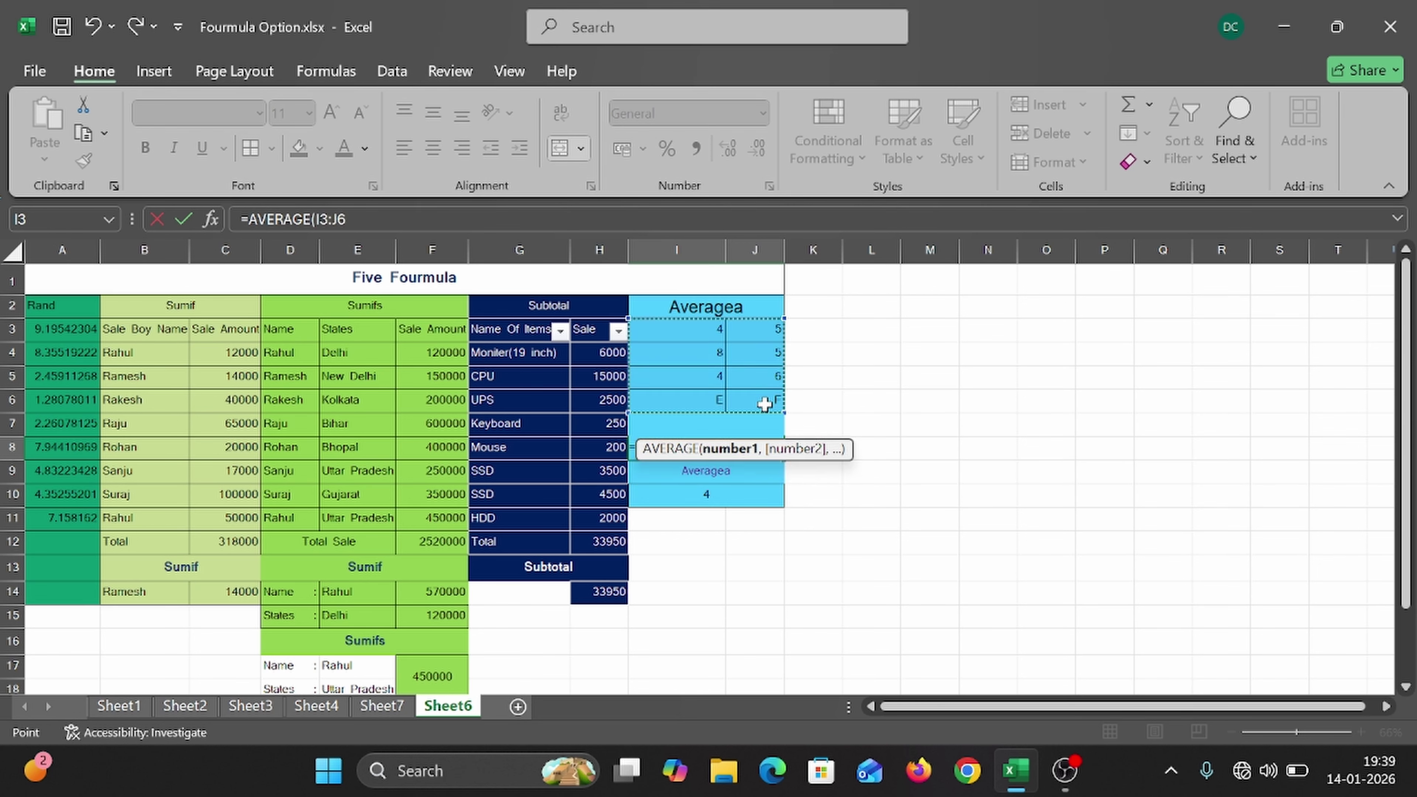
key(Return)
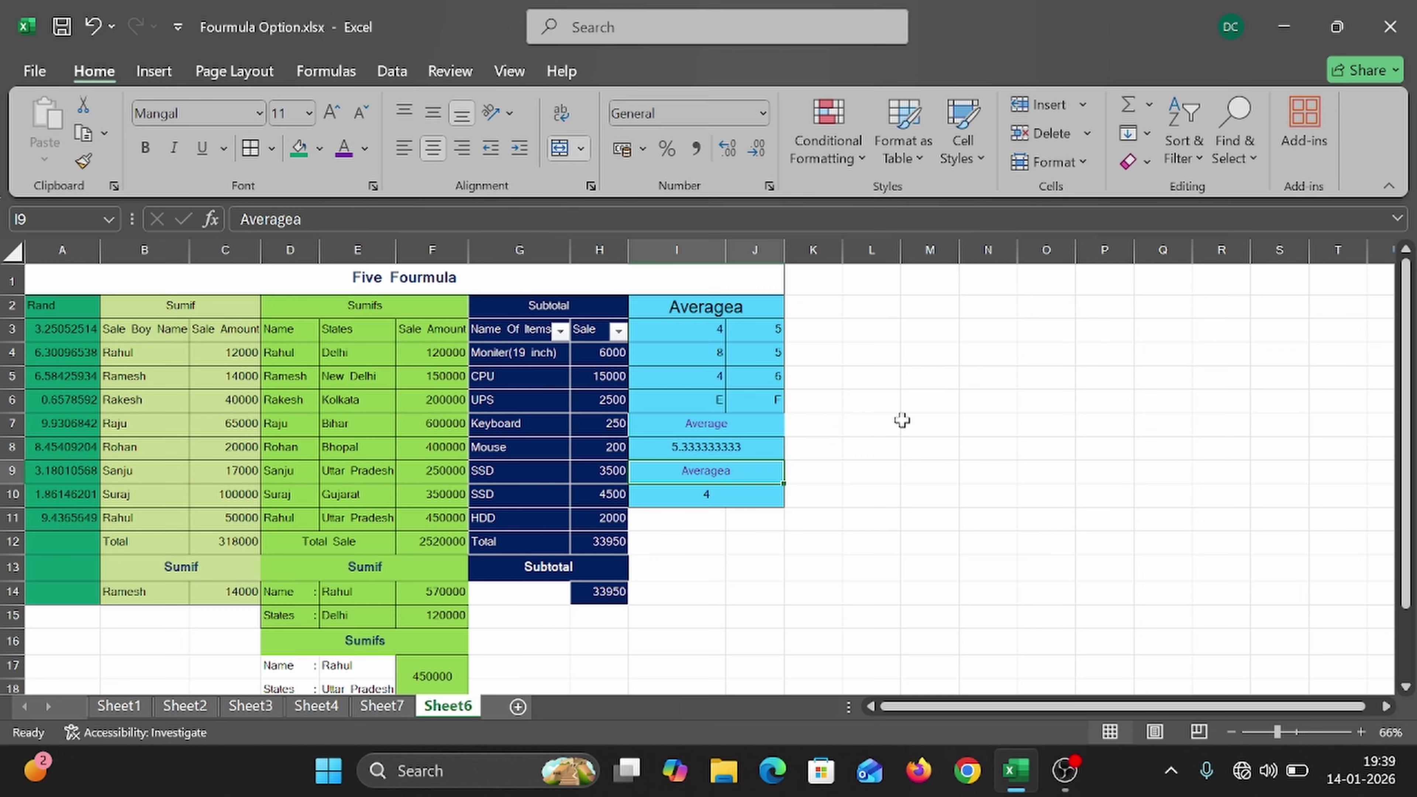
- Enter a SUM formula in N7 over the Averagea table values I3:J6
click(998, 418)
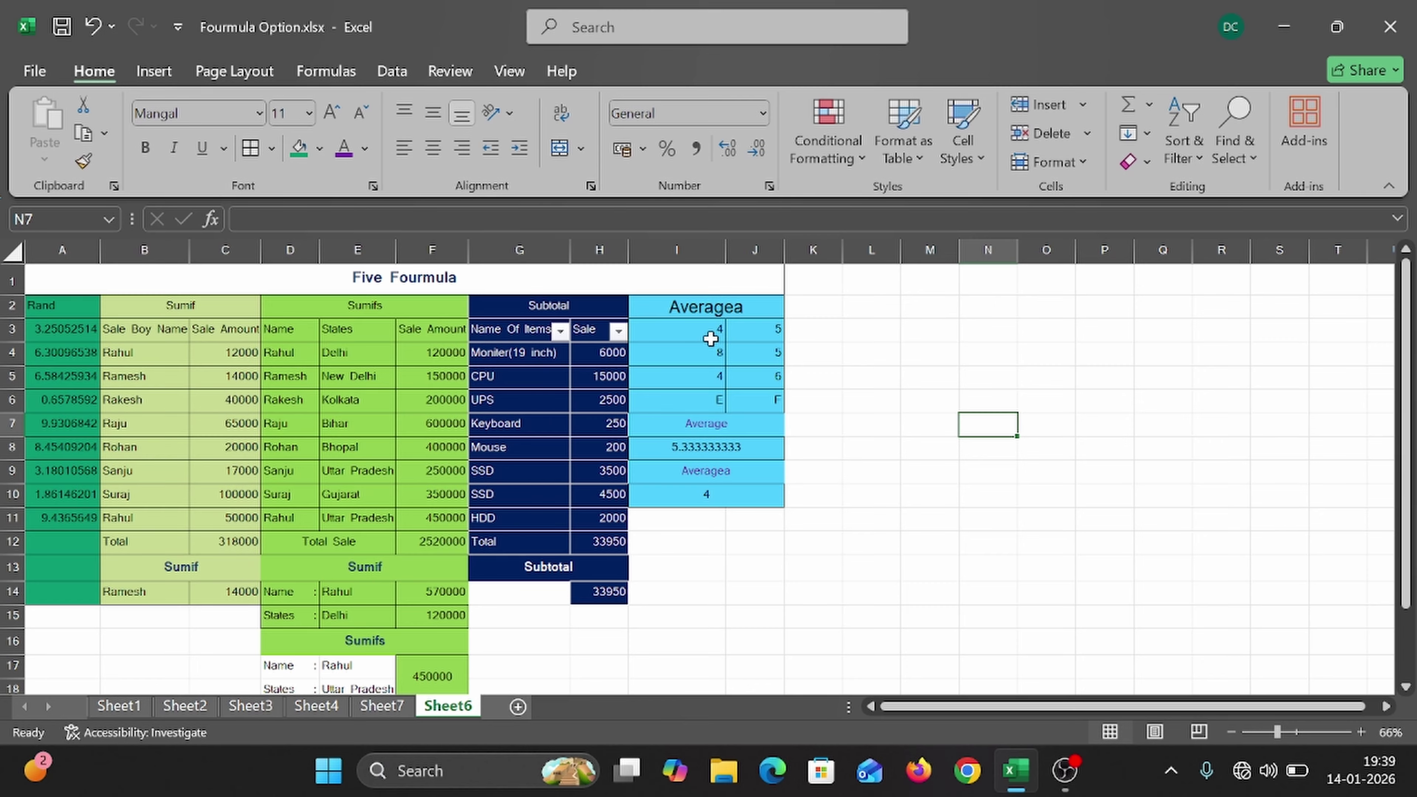
text(=)
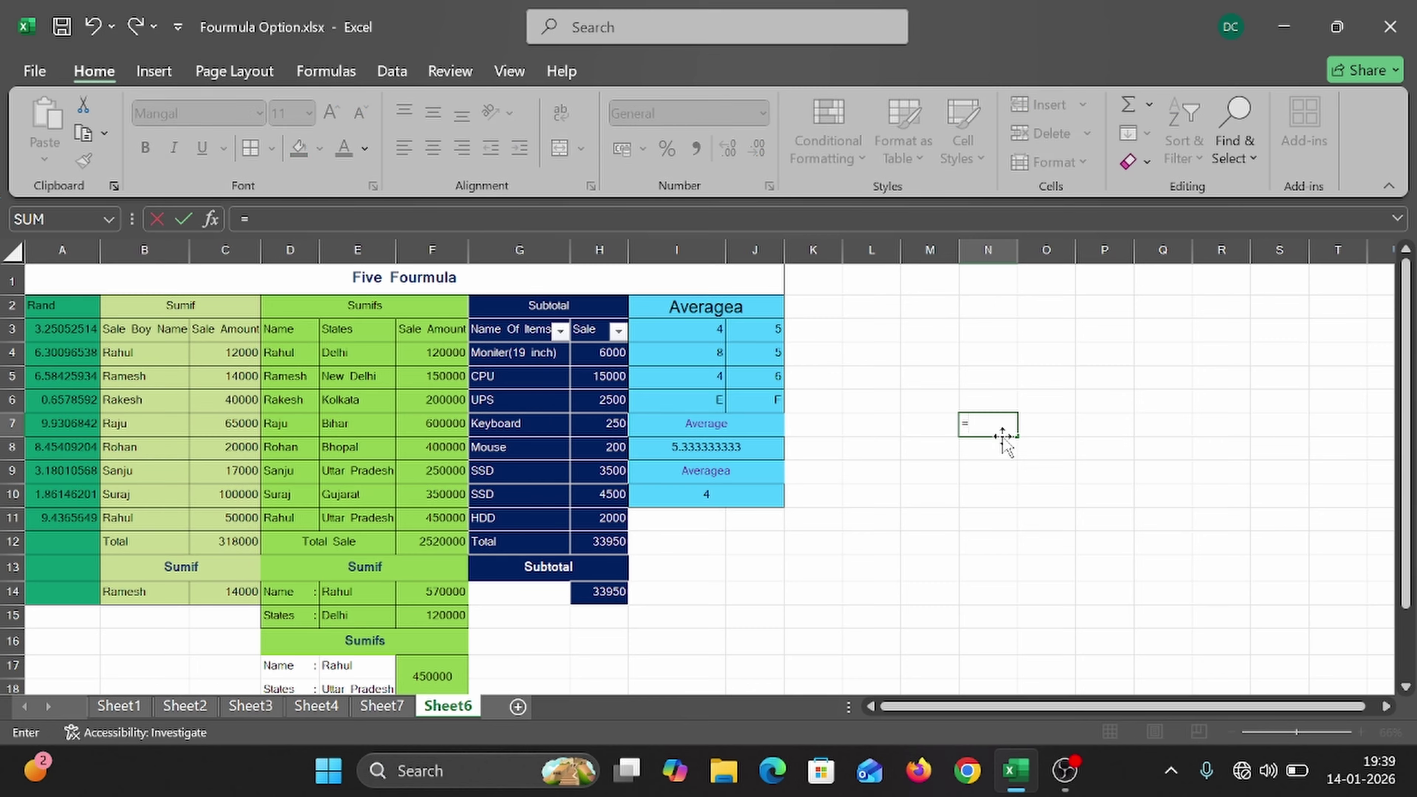
text(sum()
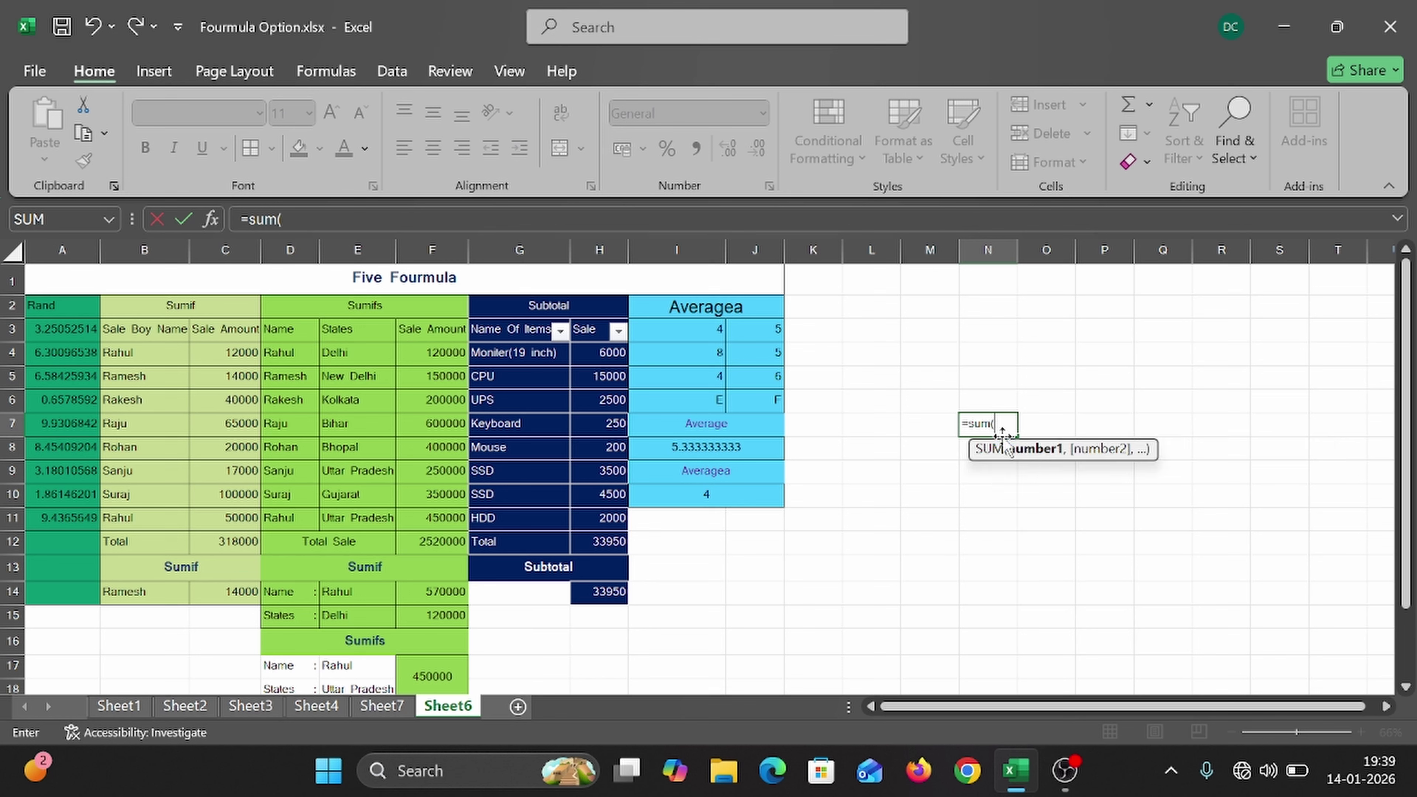
drag(688, 334, 757, 402)
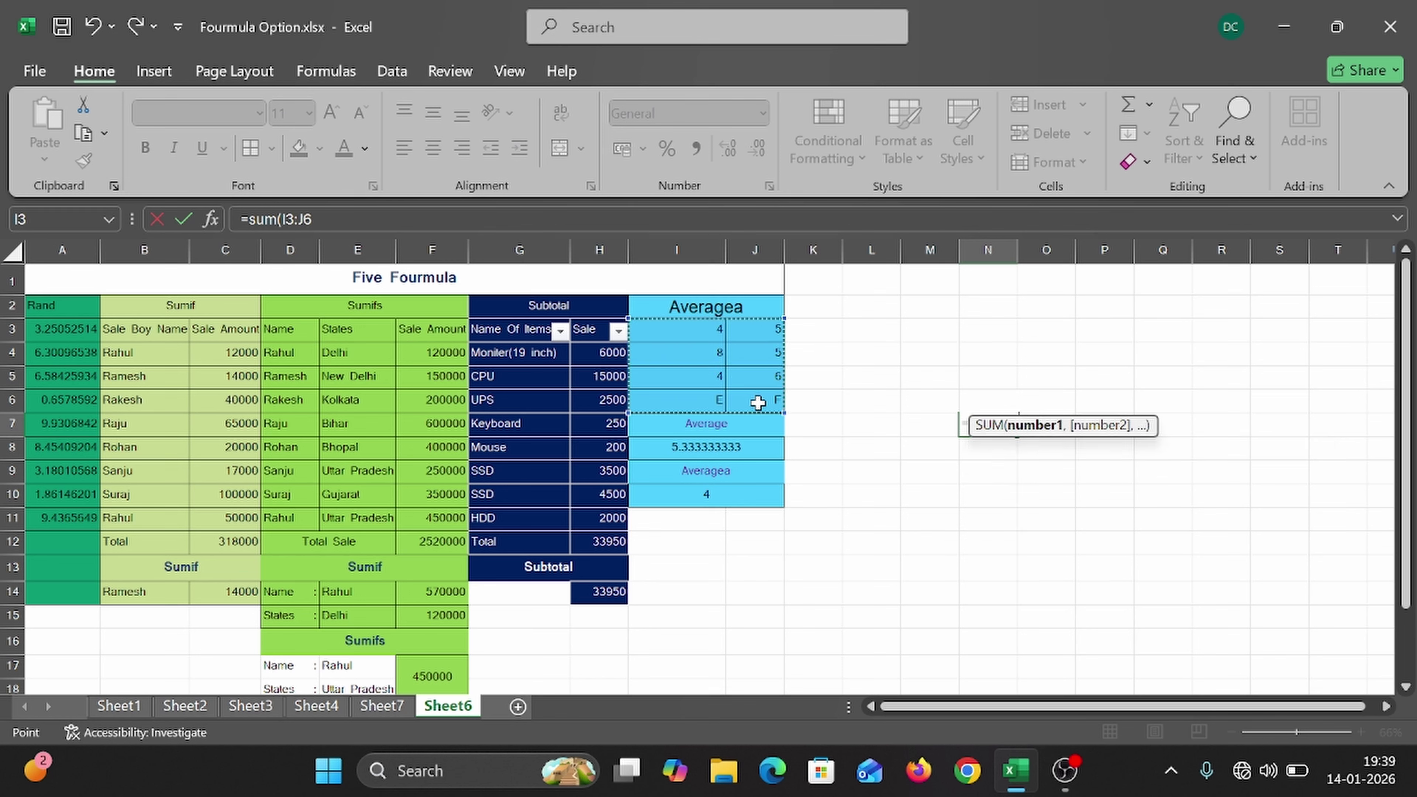
text())
key(Return)
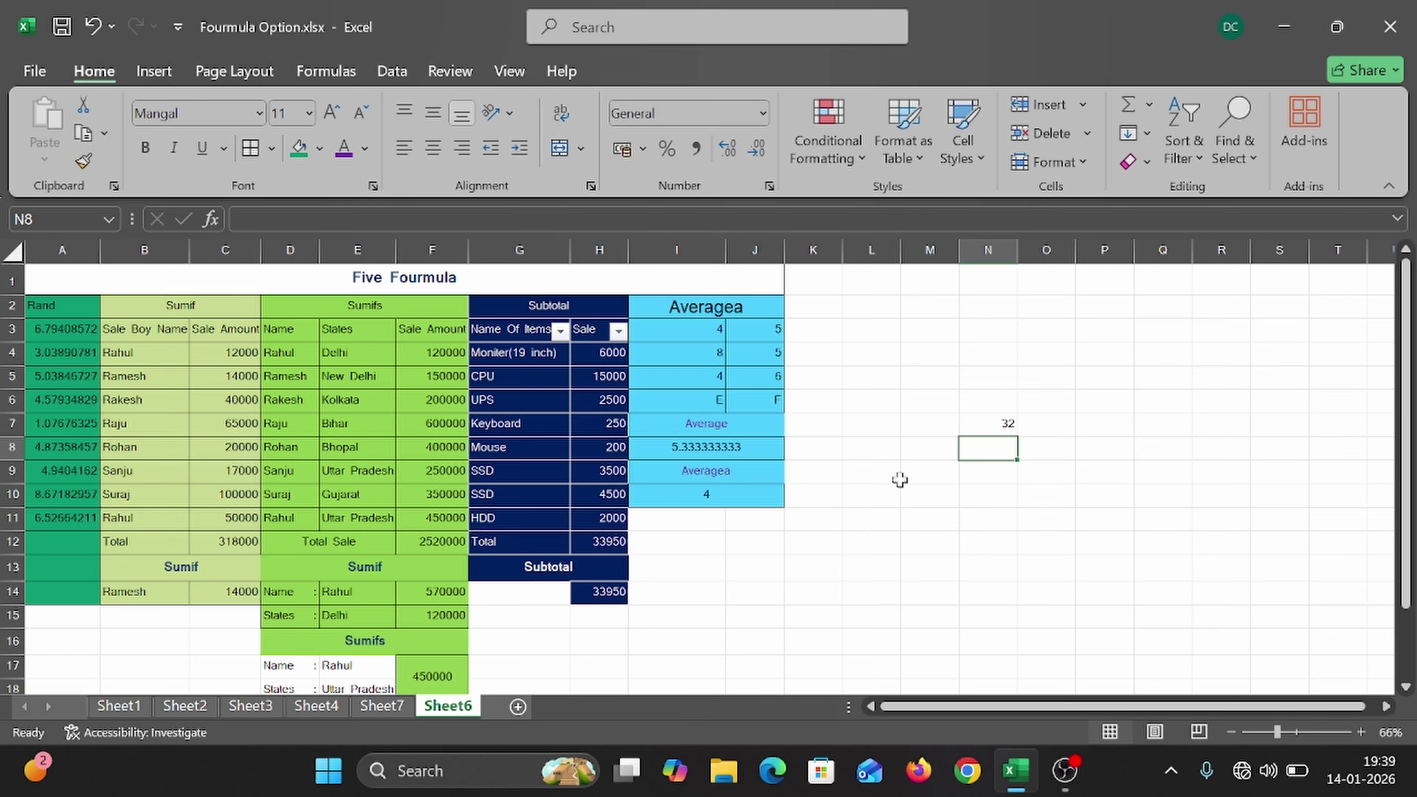
- Enter a COUNT formula in N8 over the Averagea table values I3:J6
text(=Con)
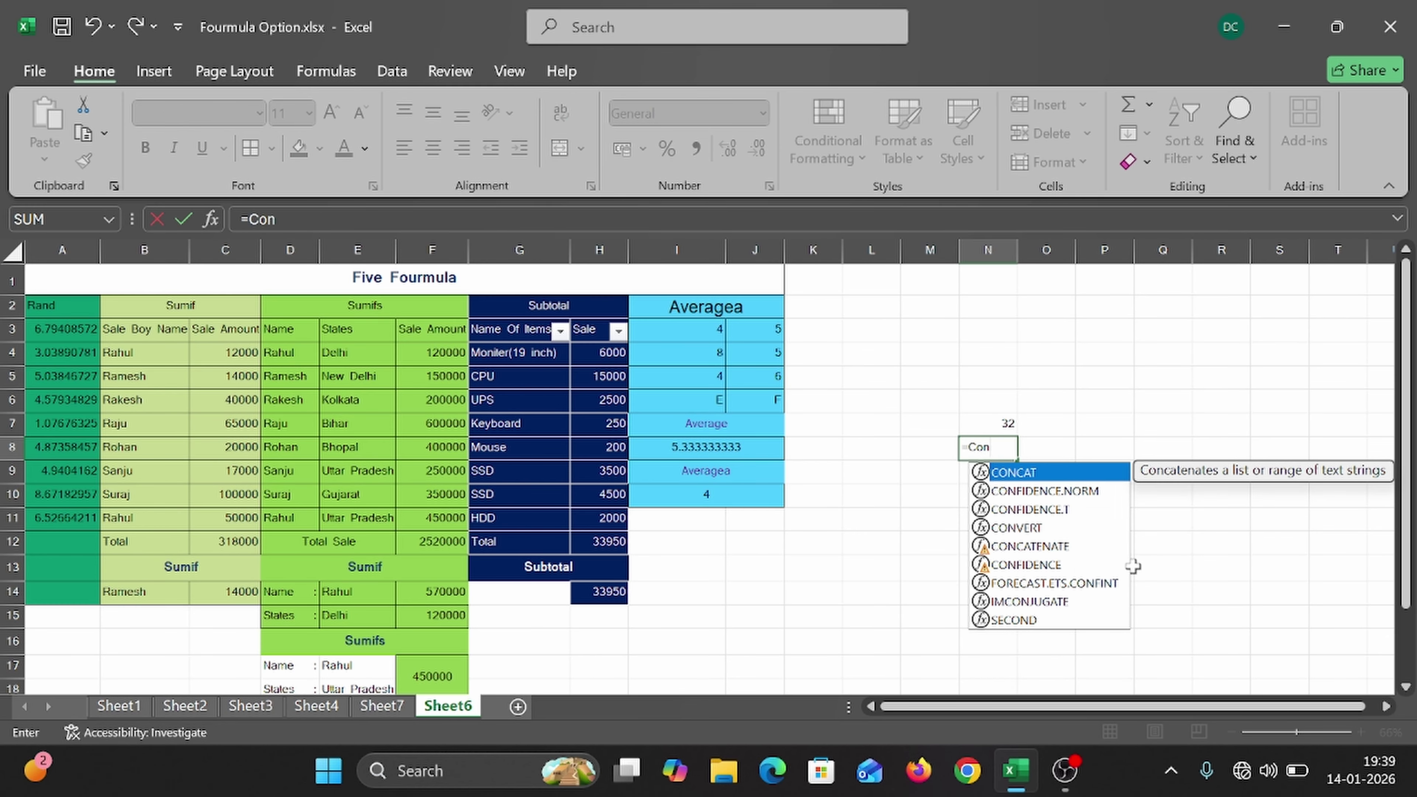
key(BackSpace)
text(un)
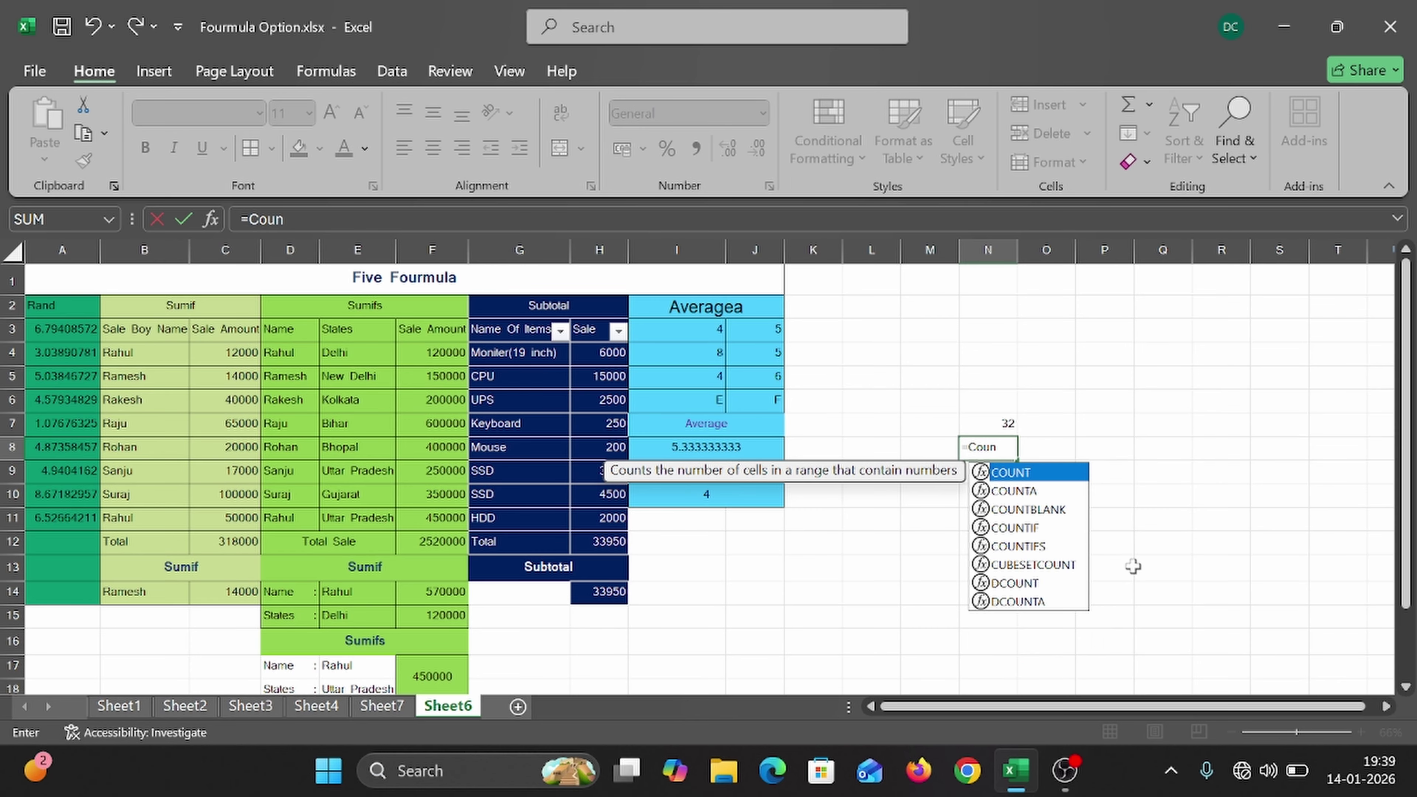
key(Tab)
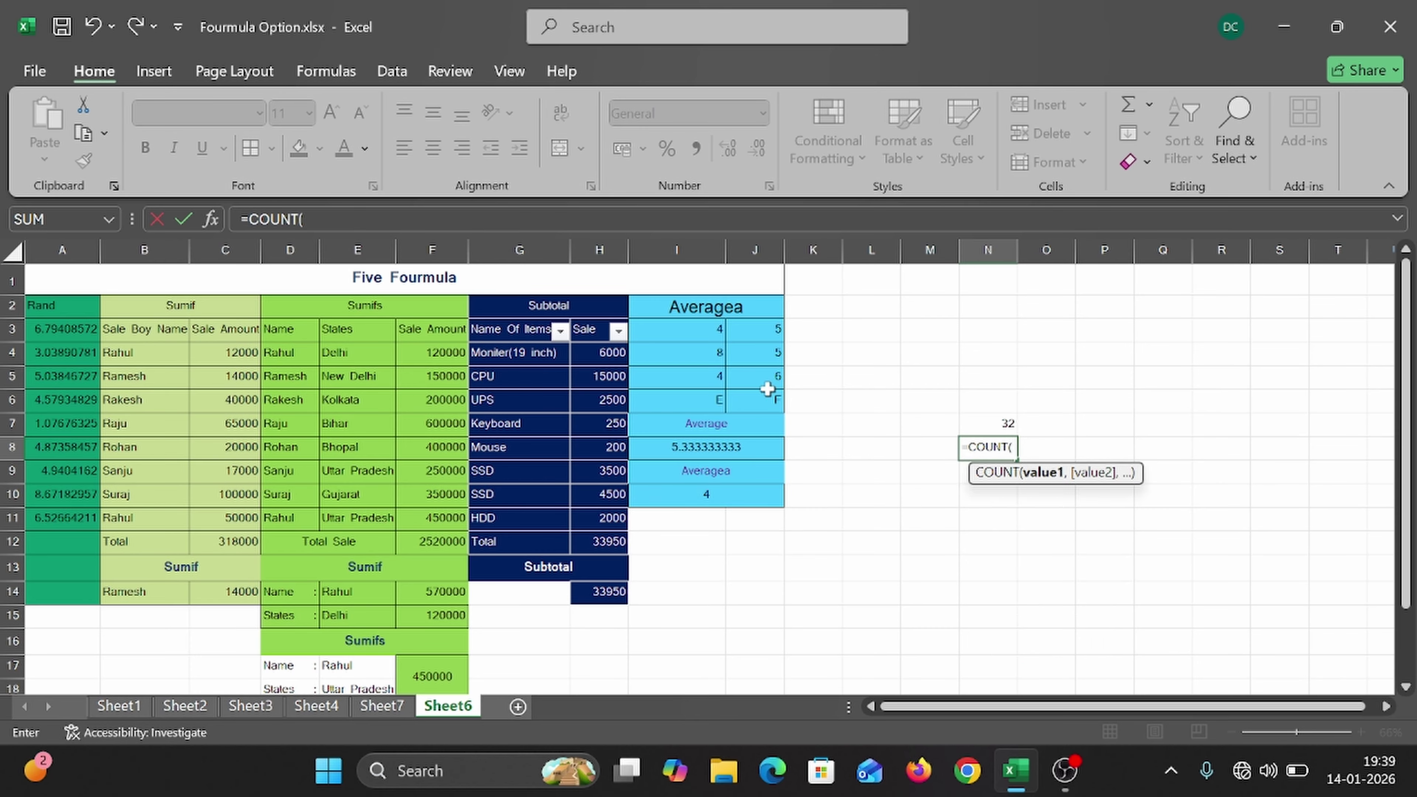
drag(707, 329, 754, 396)
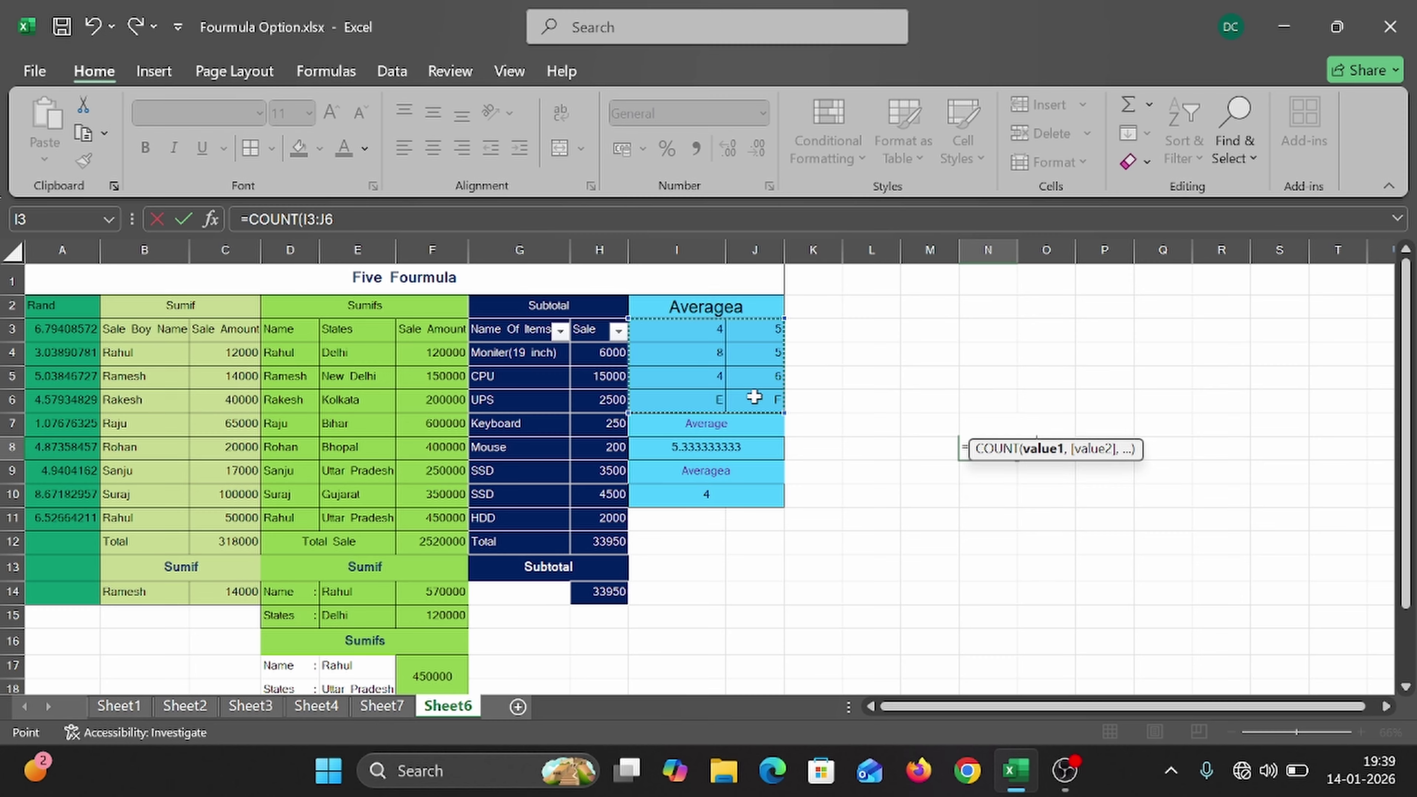
text())
key(Return)
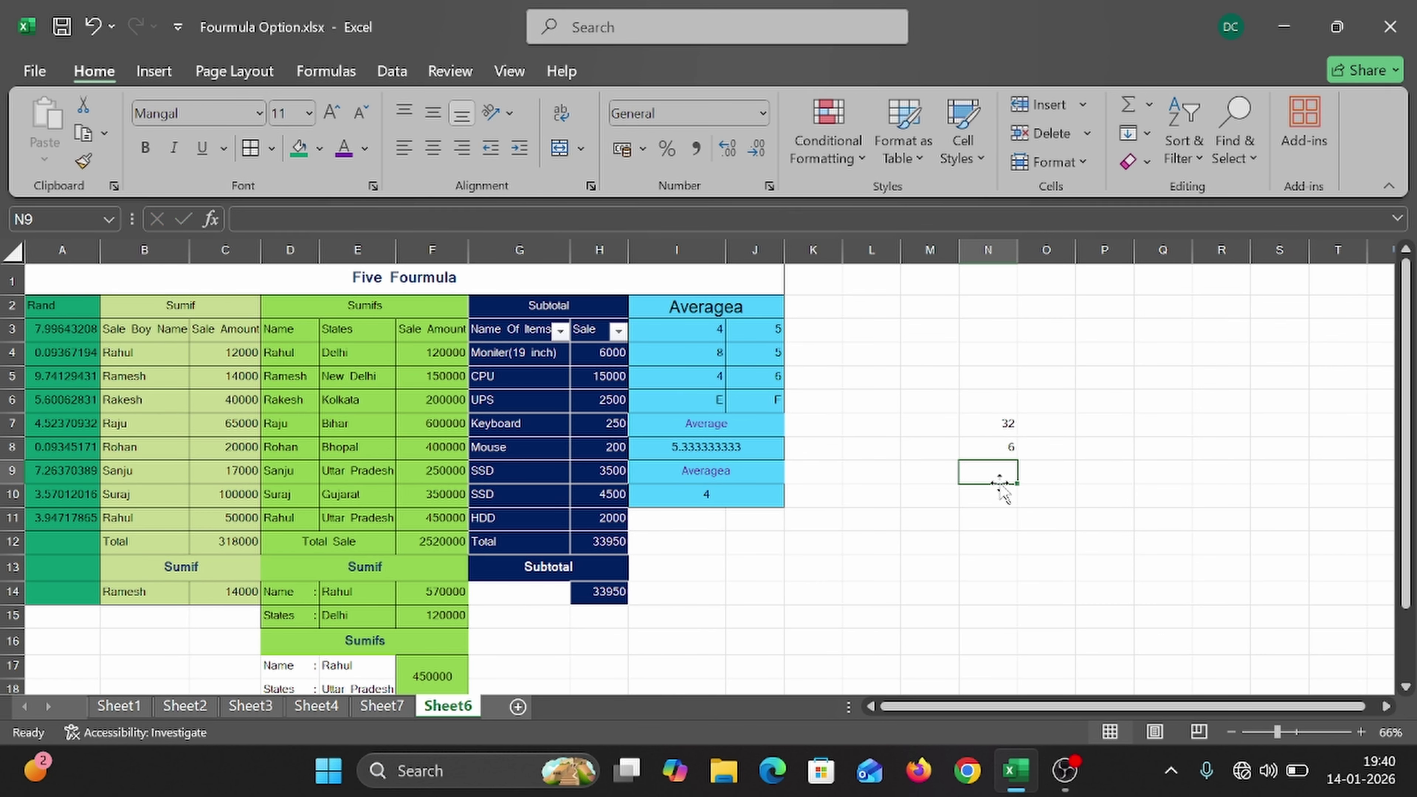
- Enter the formula =32/6 in N9 to check the Average result by hand
text(=32)
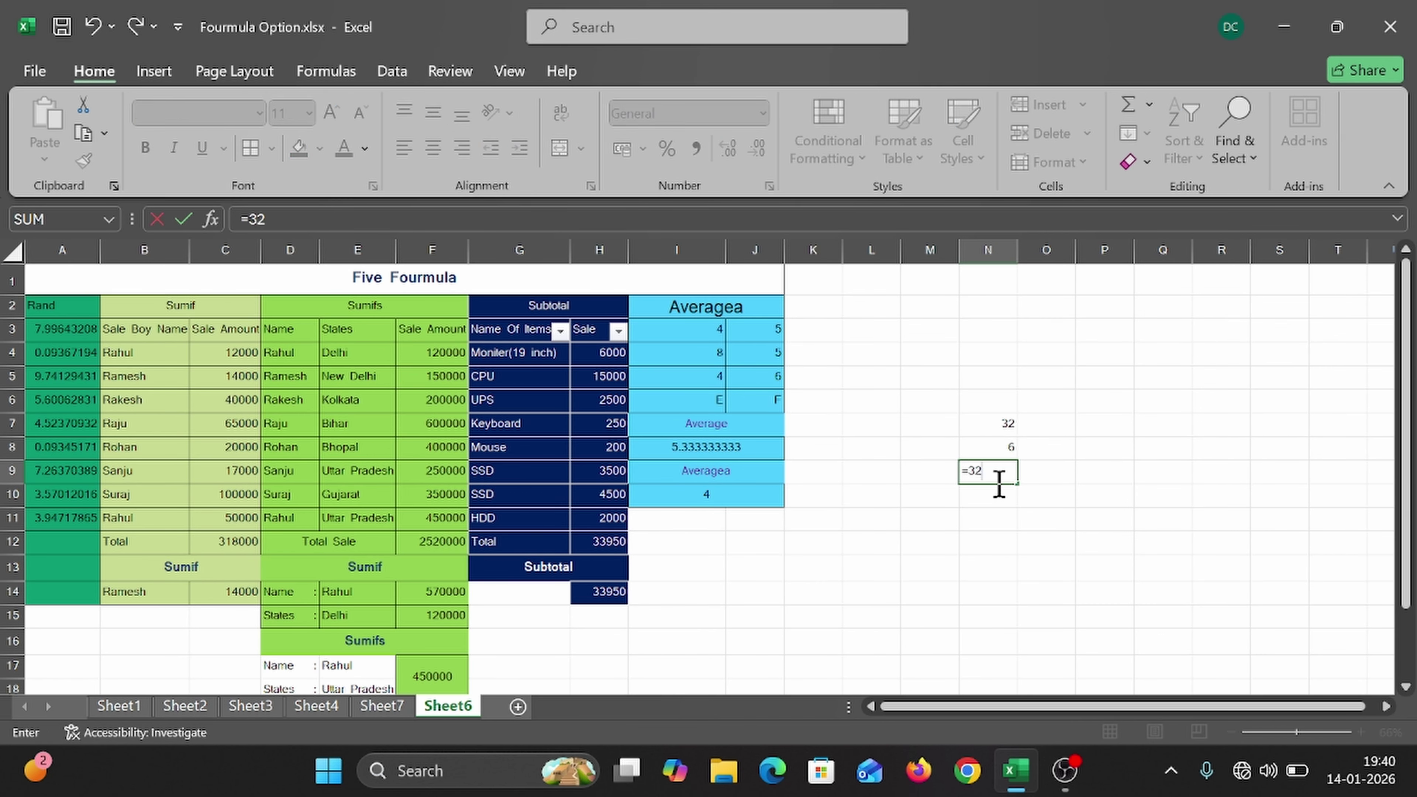
text(/6)
key(Return)
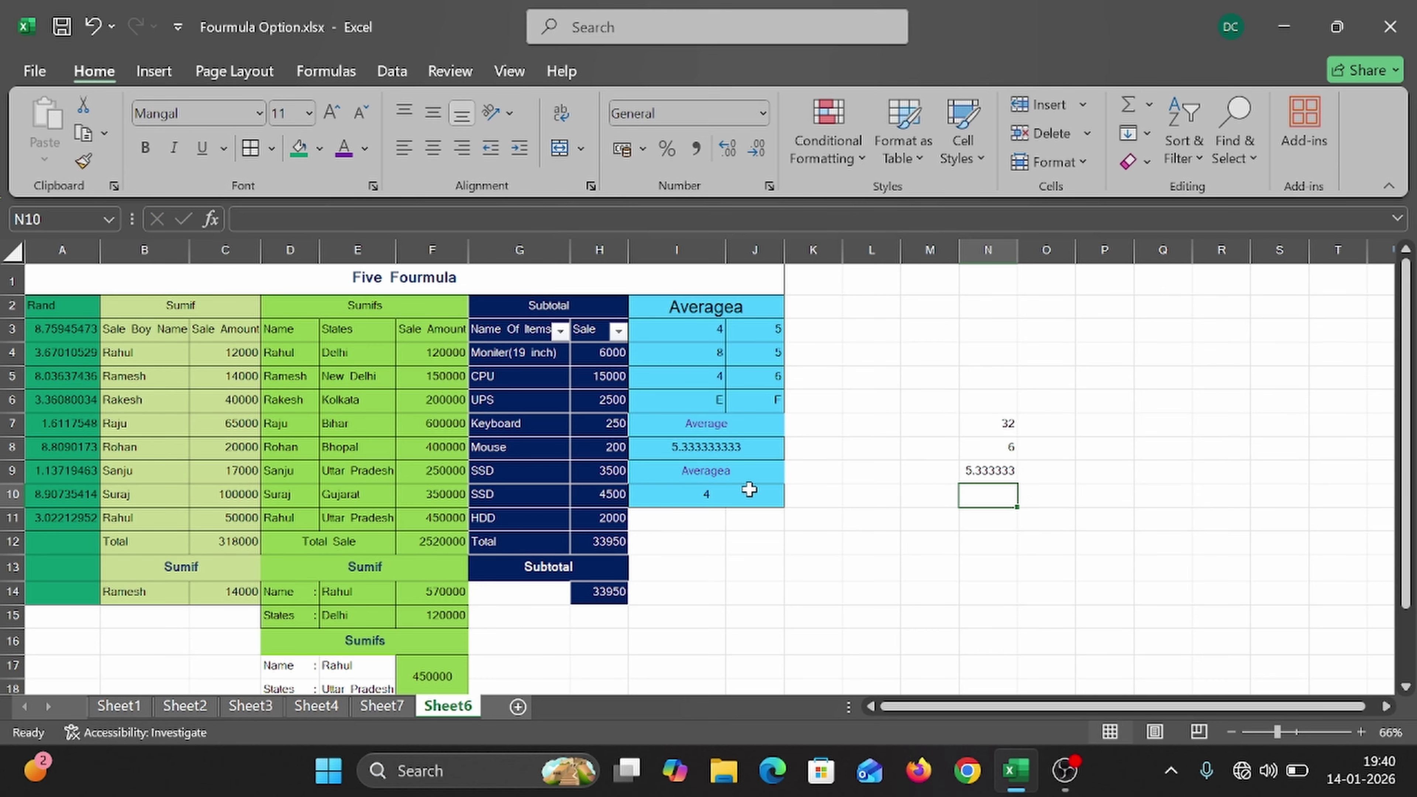
- Re-enter the AVERAGEA formula in I10 over the table values I3:J6
click(713, 494)
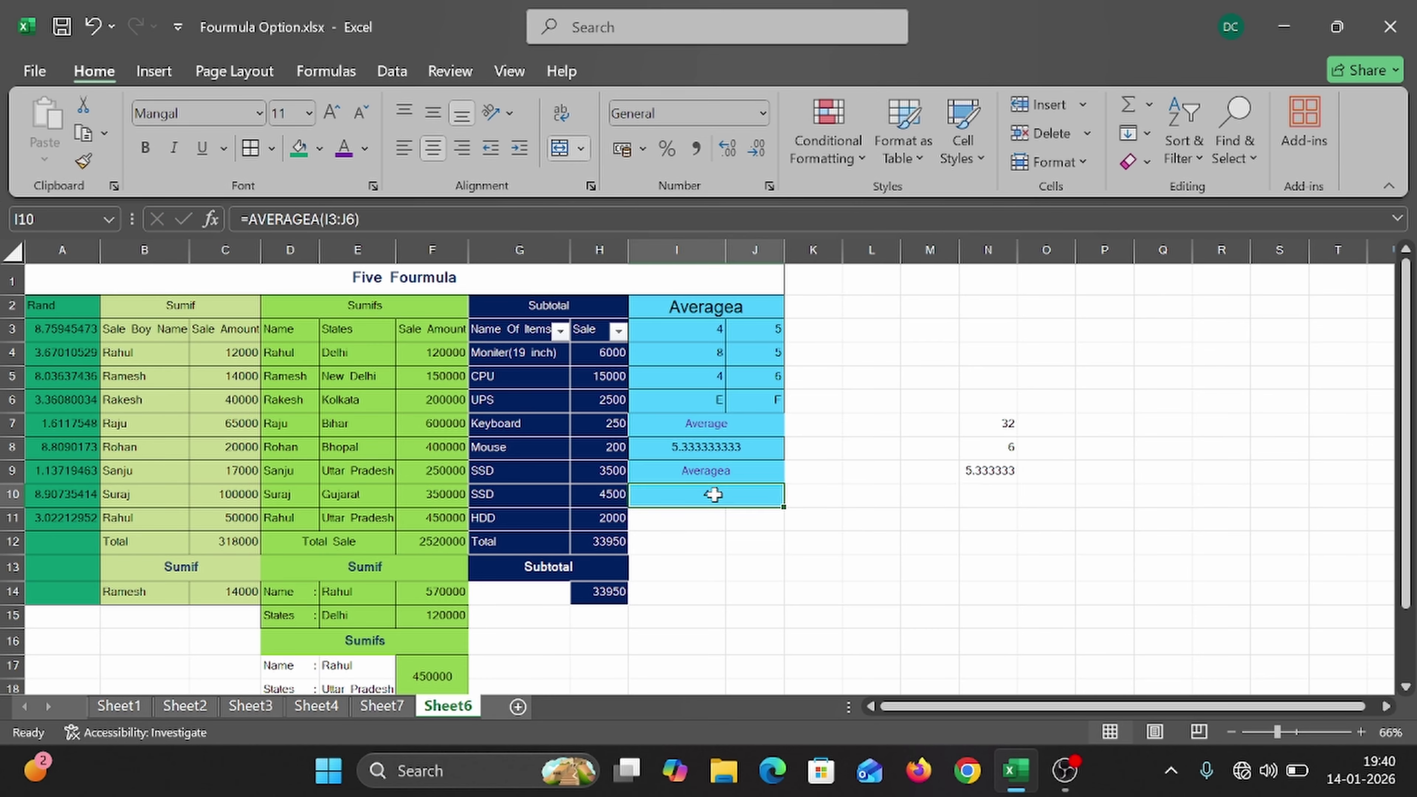
text(=ag)
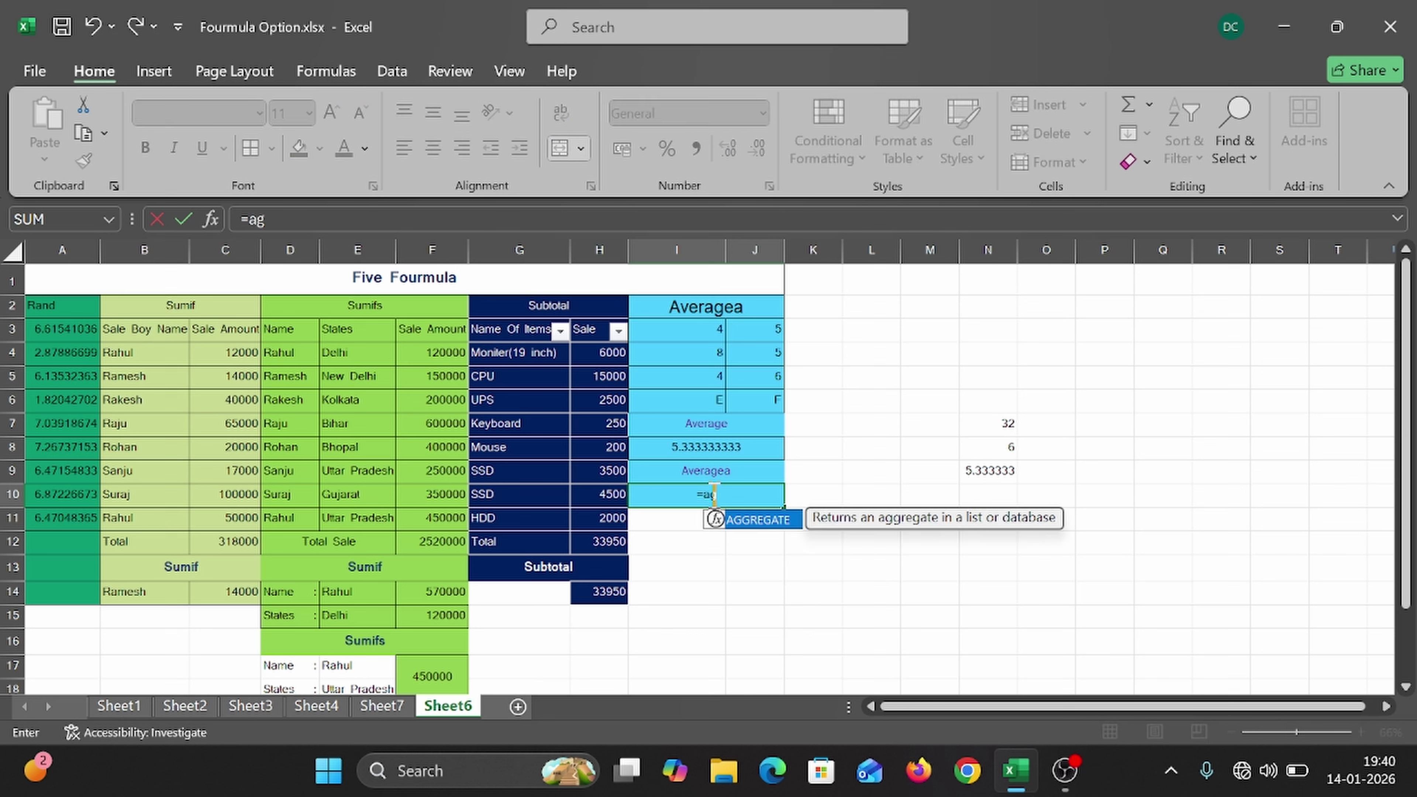
key(BackSpace)
text(v)
key(Down)
key(Down)
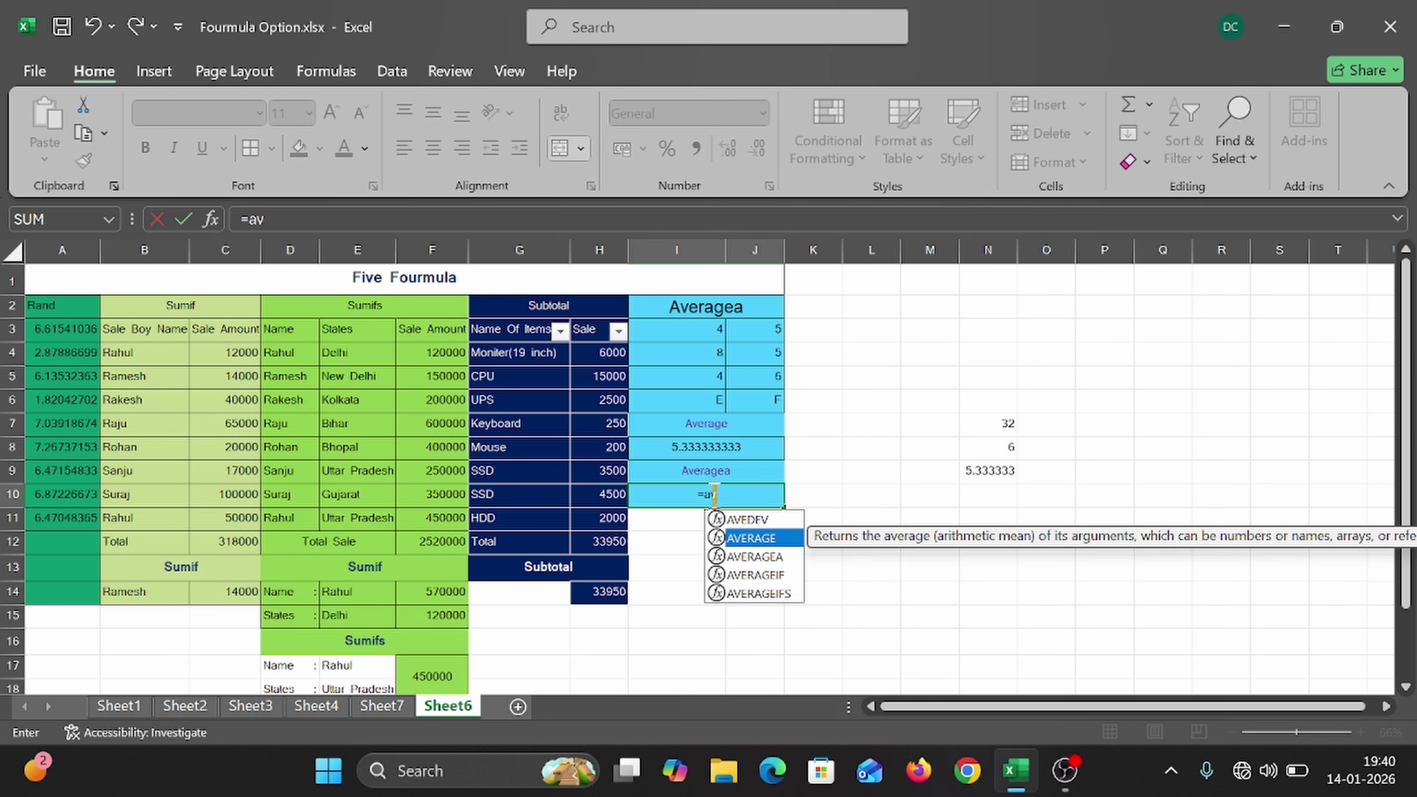
key(Tab)
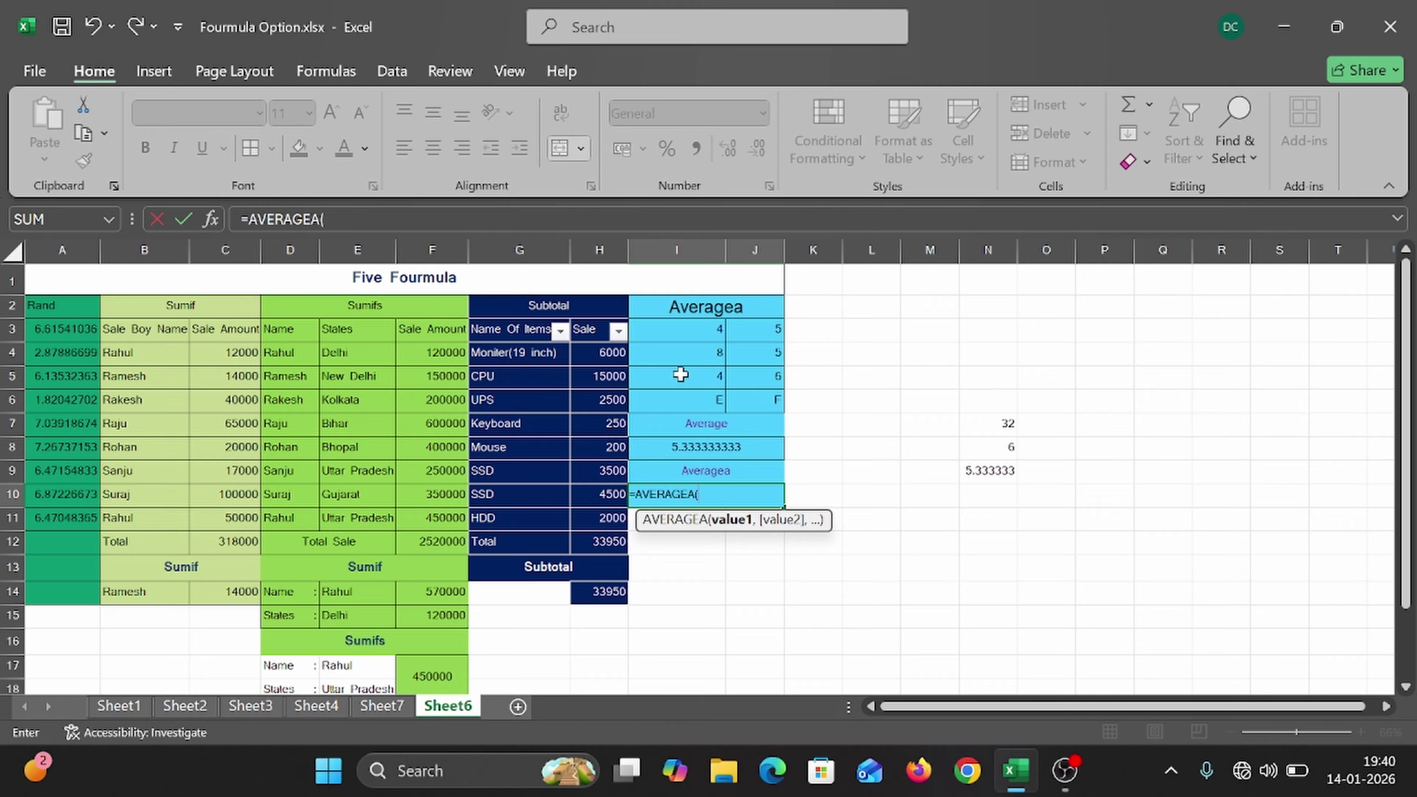
drag(670, 329, 747, 400)
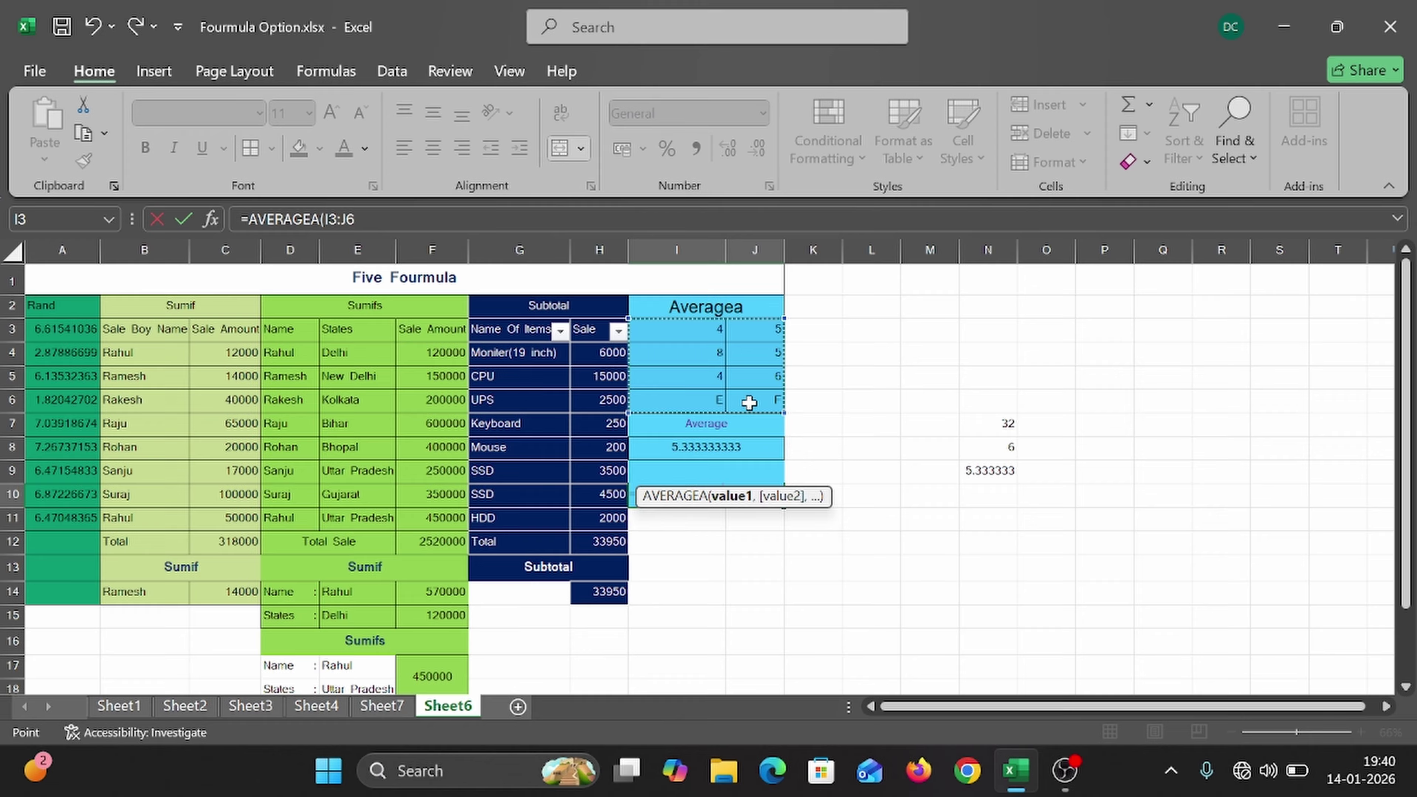
key(Return)
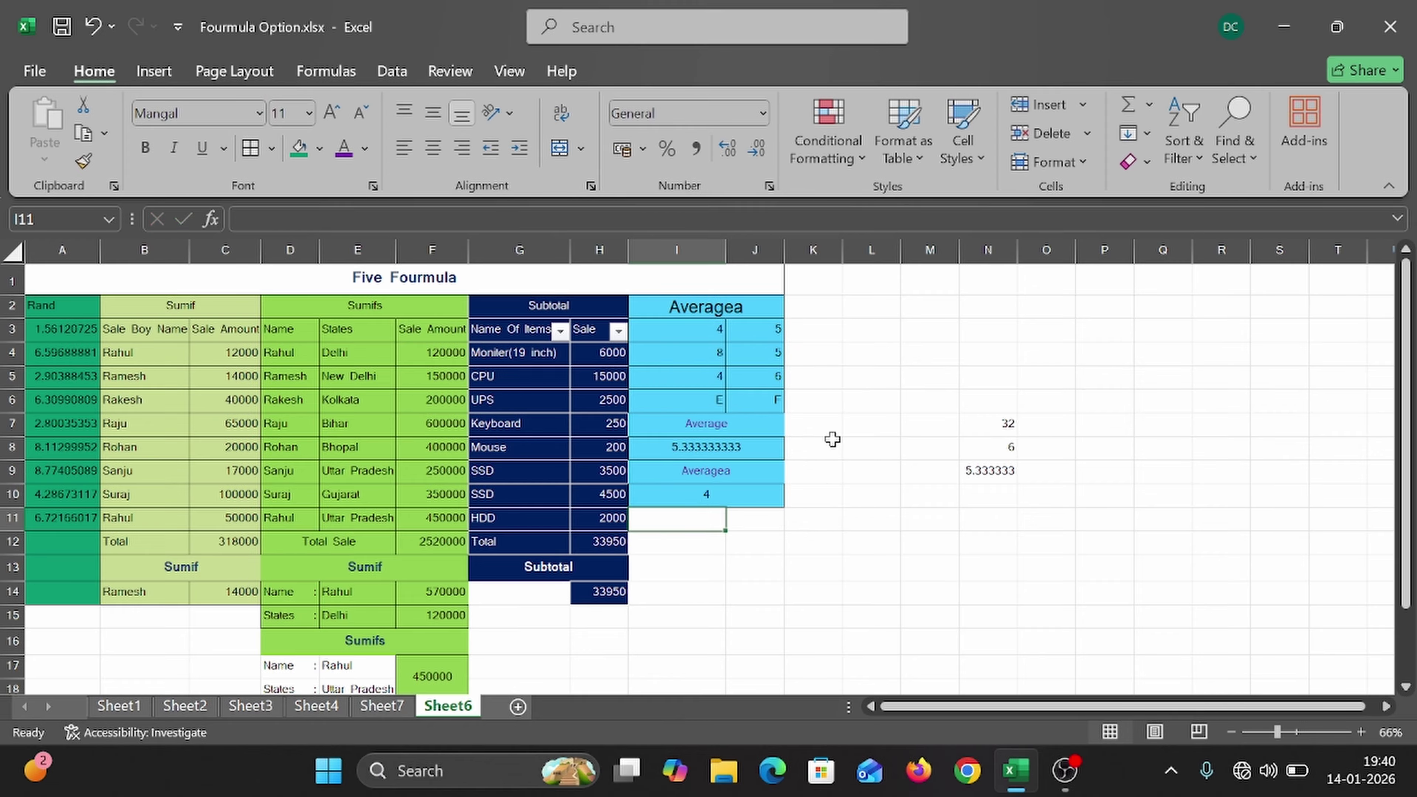
- Enter the formula =32/8 in N11 to check the Averagea result by hand
click(980, 513)
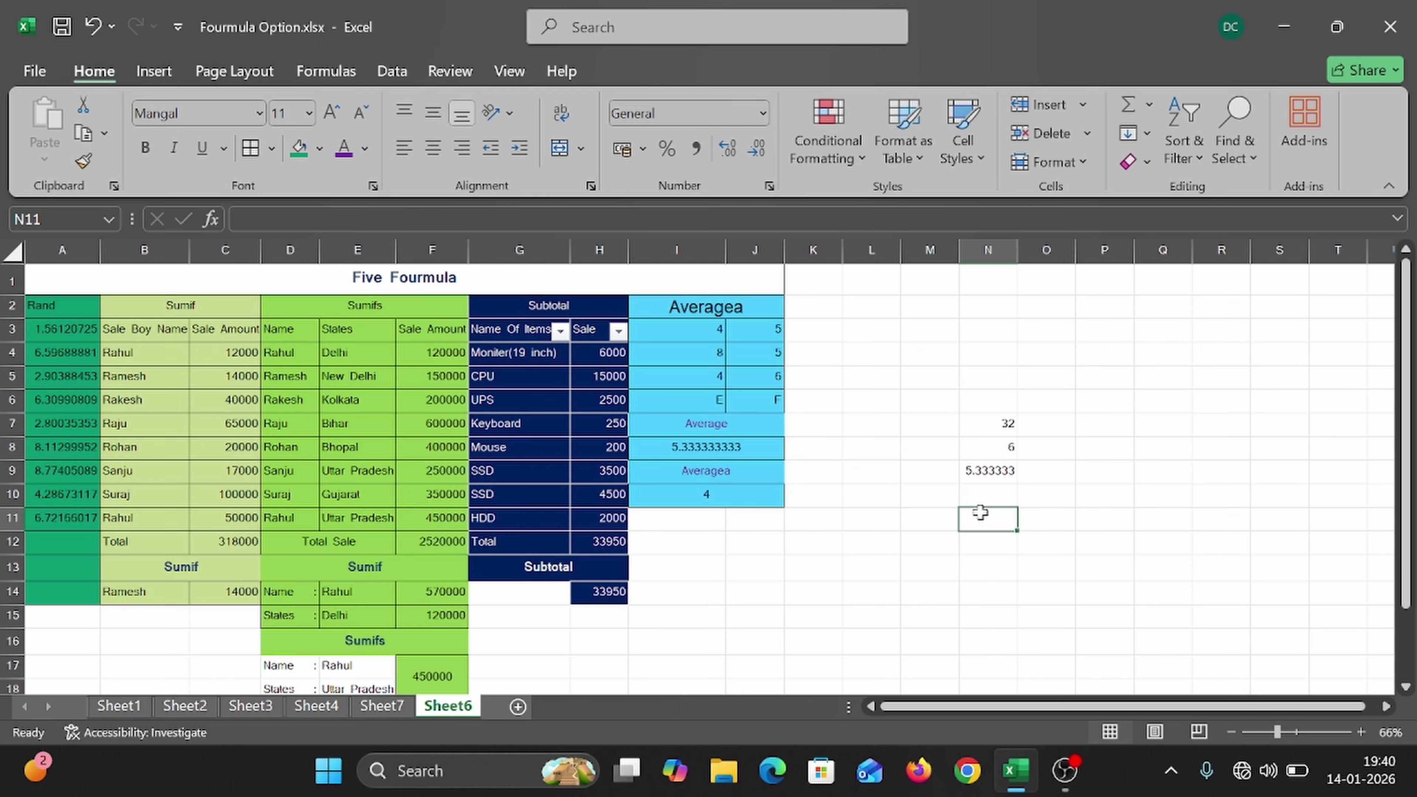
text(32)
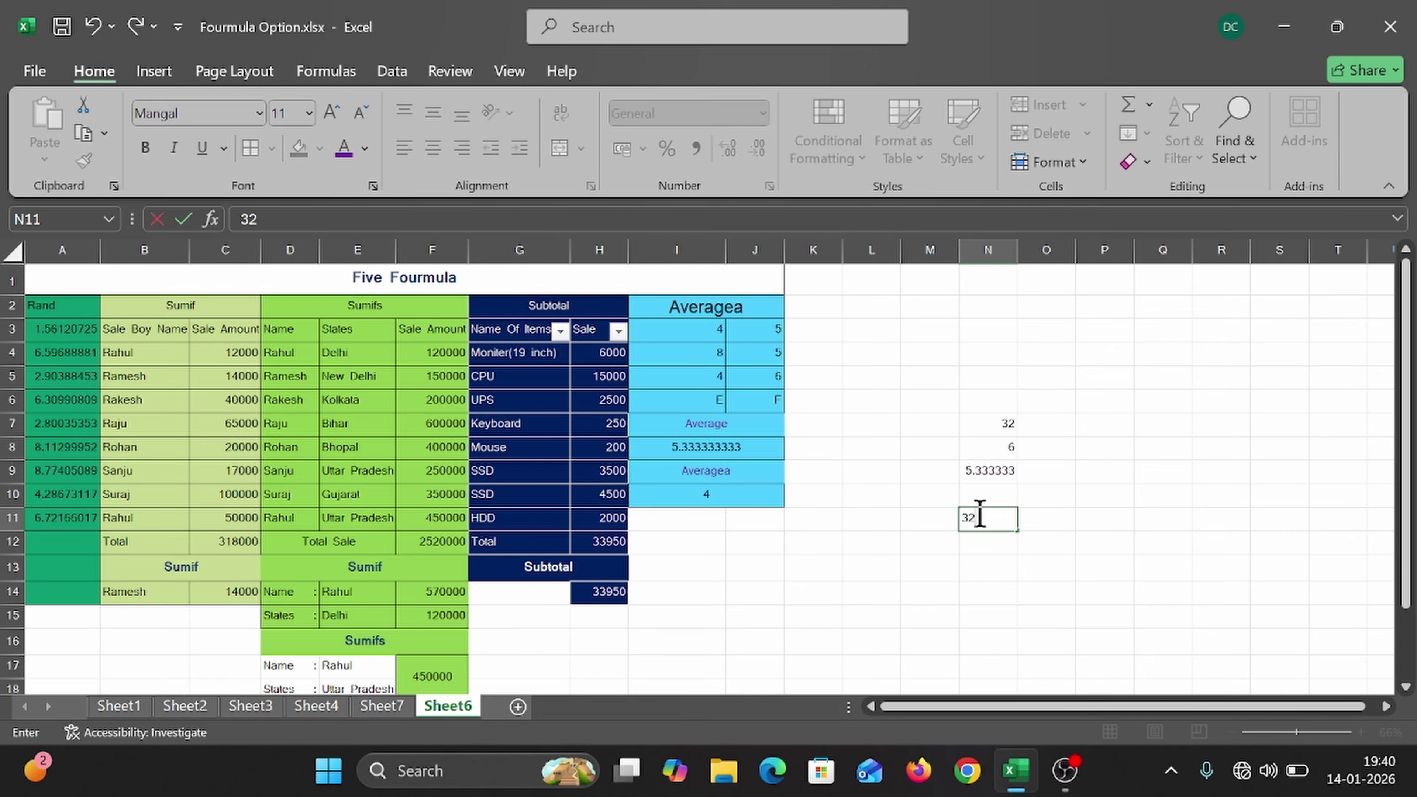
key(BackSpace)
key(BackSpace)
text(=32/)
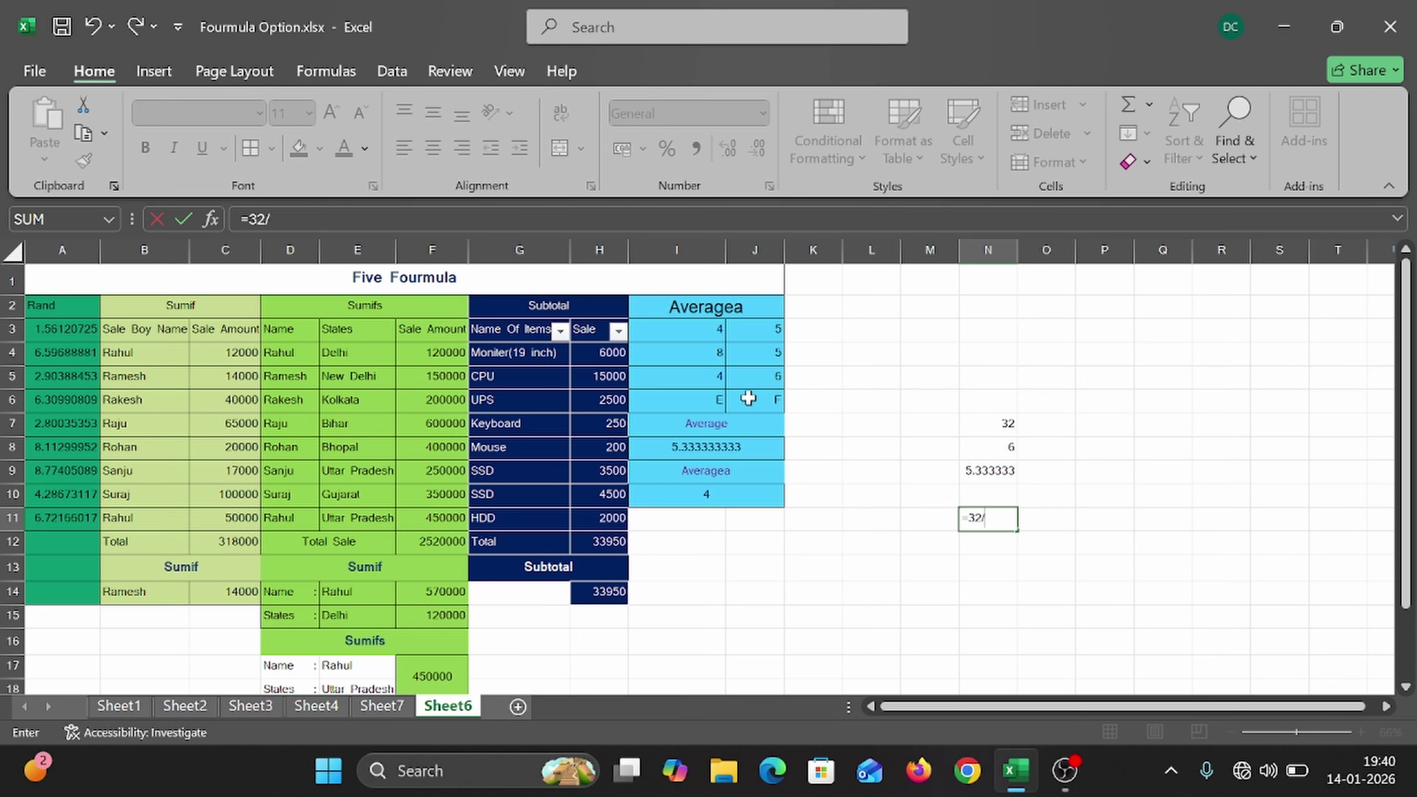
text(8)
key(Return)
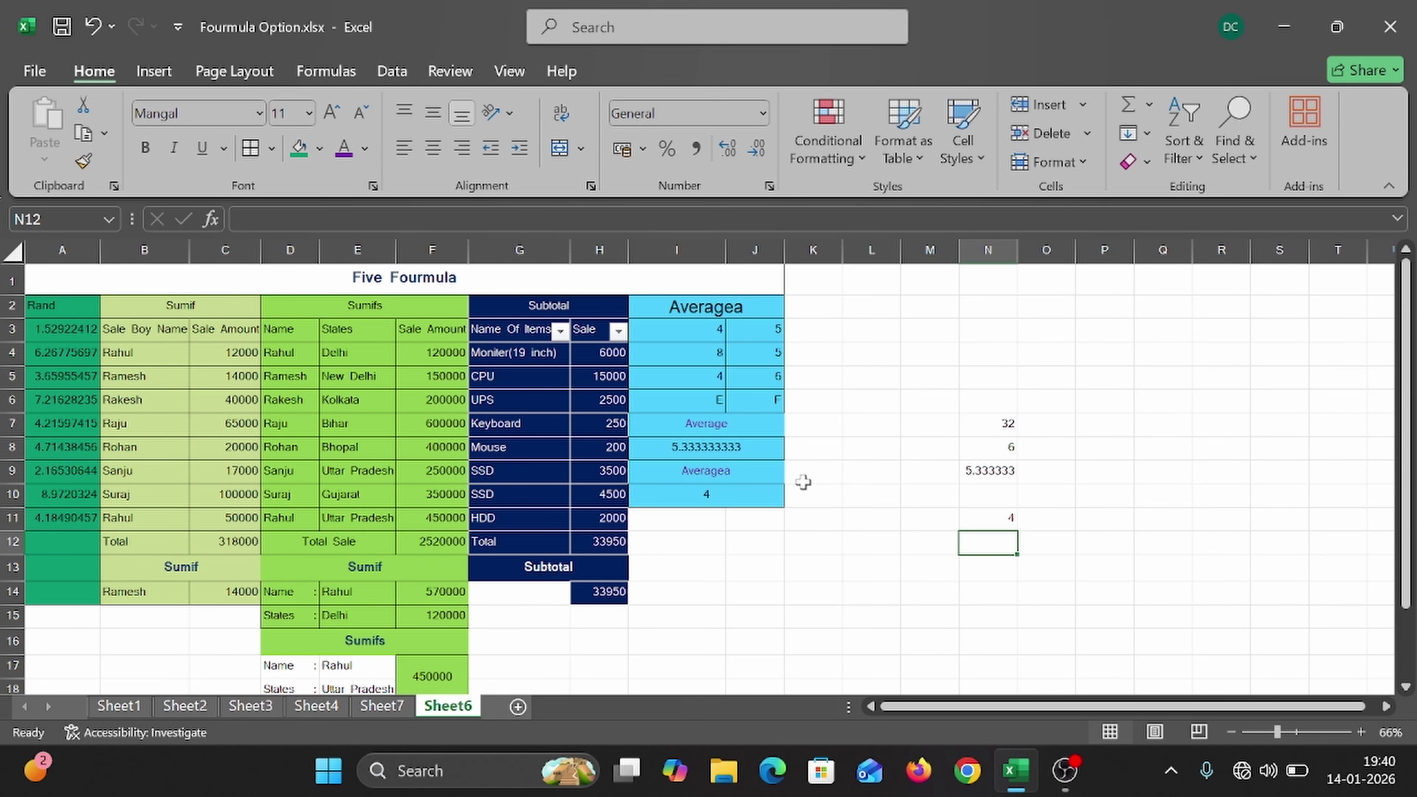
- Filter the Name Of Items column in the Subtotal table to exclude HDD
click(560, 332)
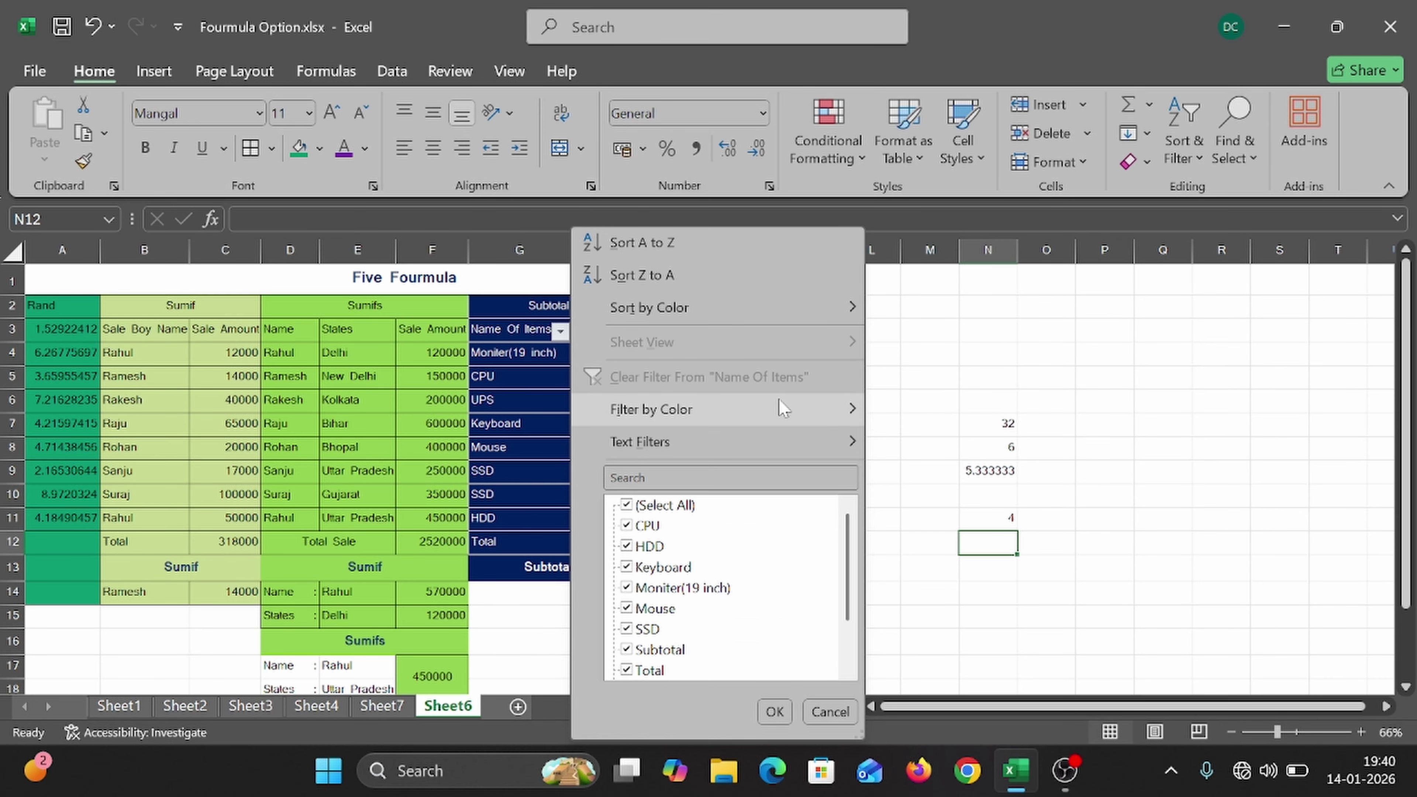
mouse_move(778, 402)
click(941, 304)
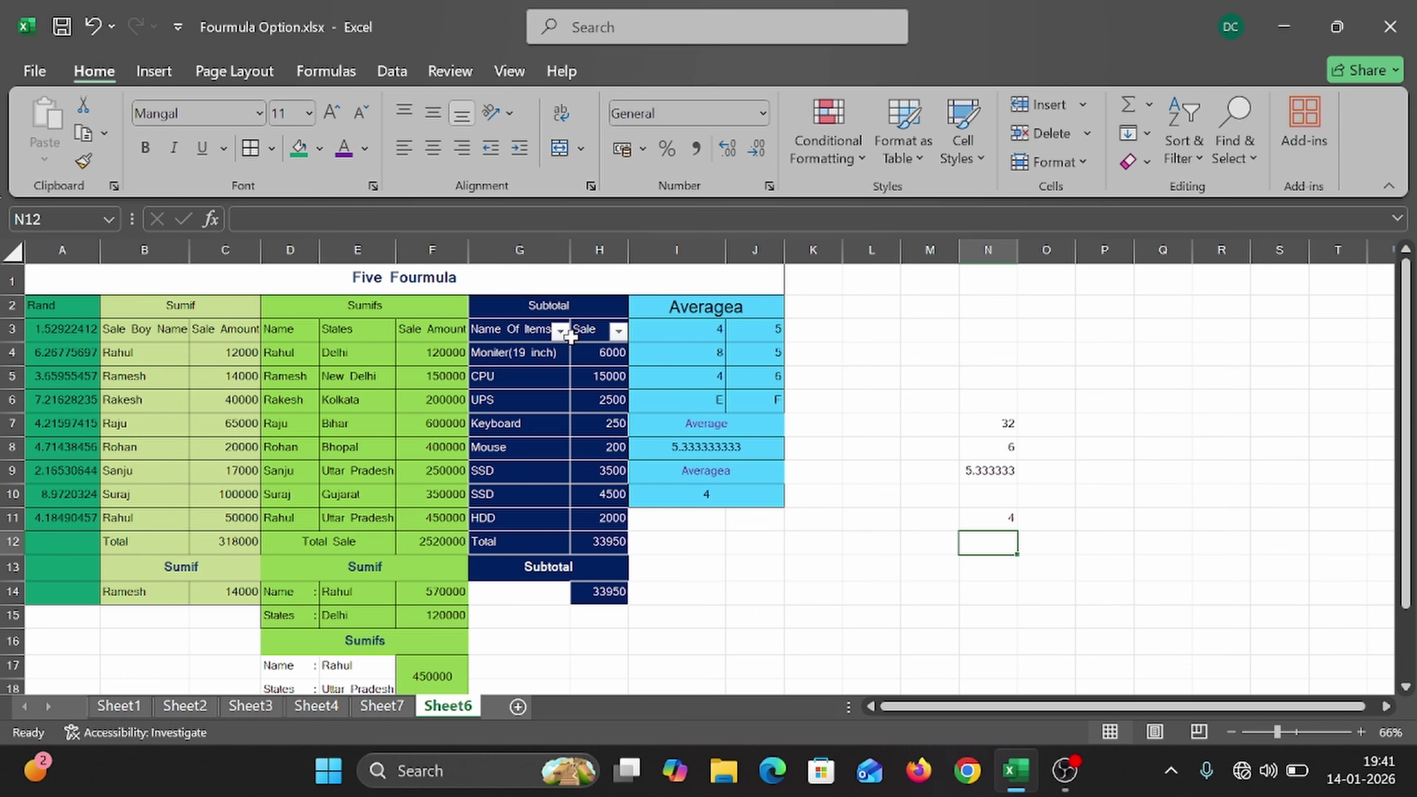
click(559, 330)
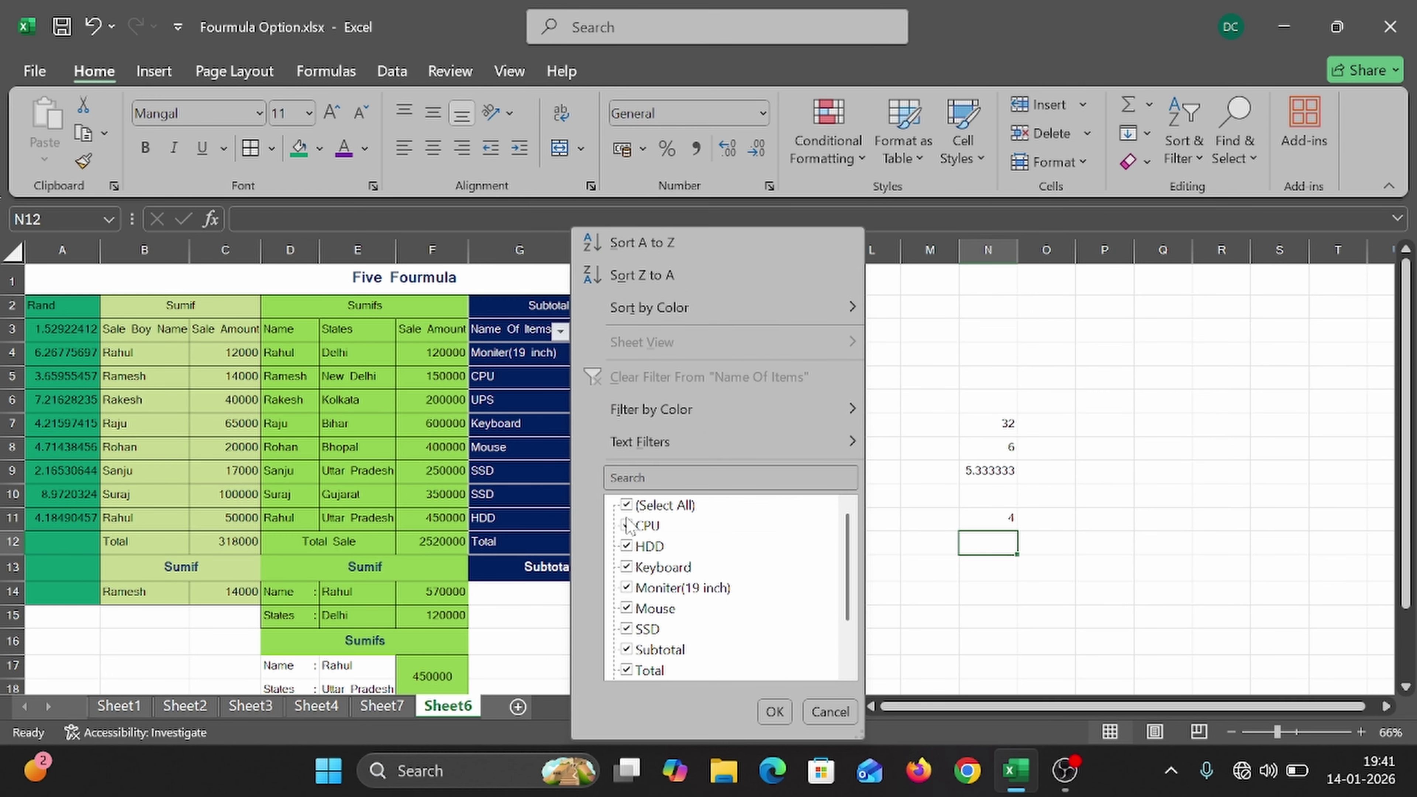
click(638, 547)
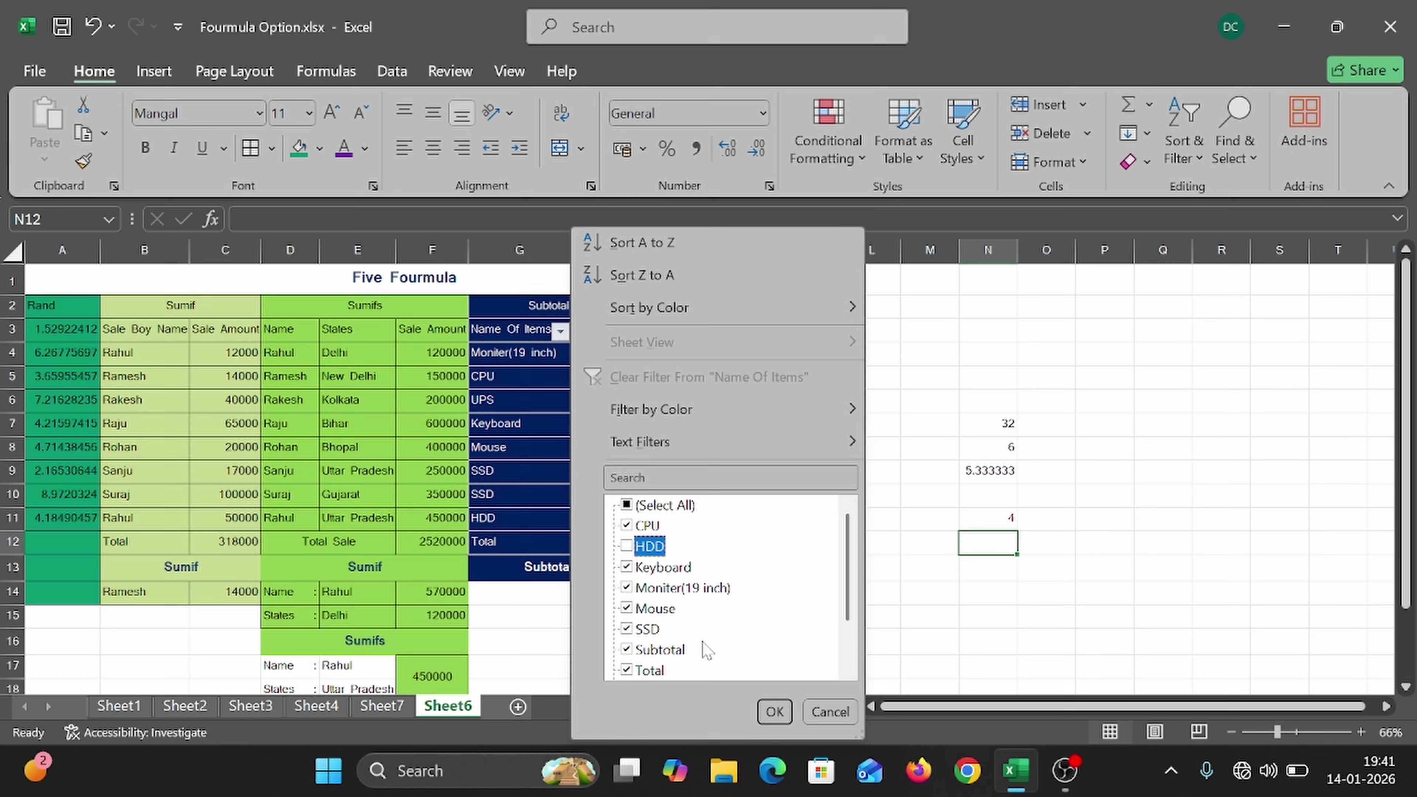
click(775, 711)
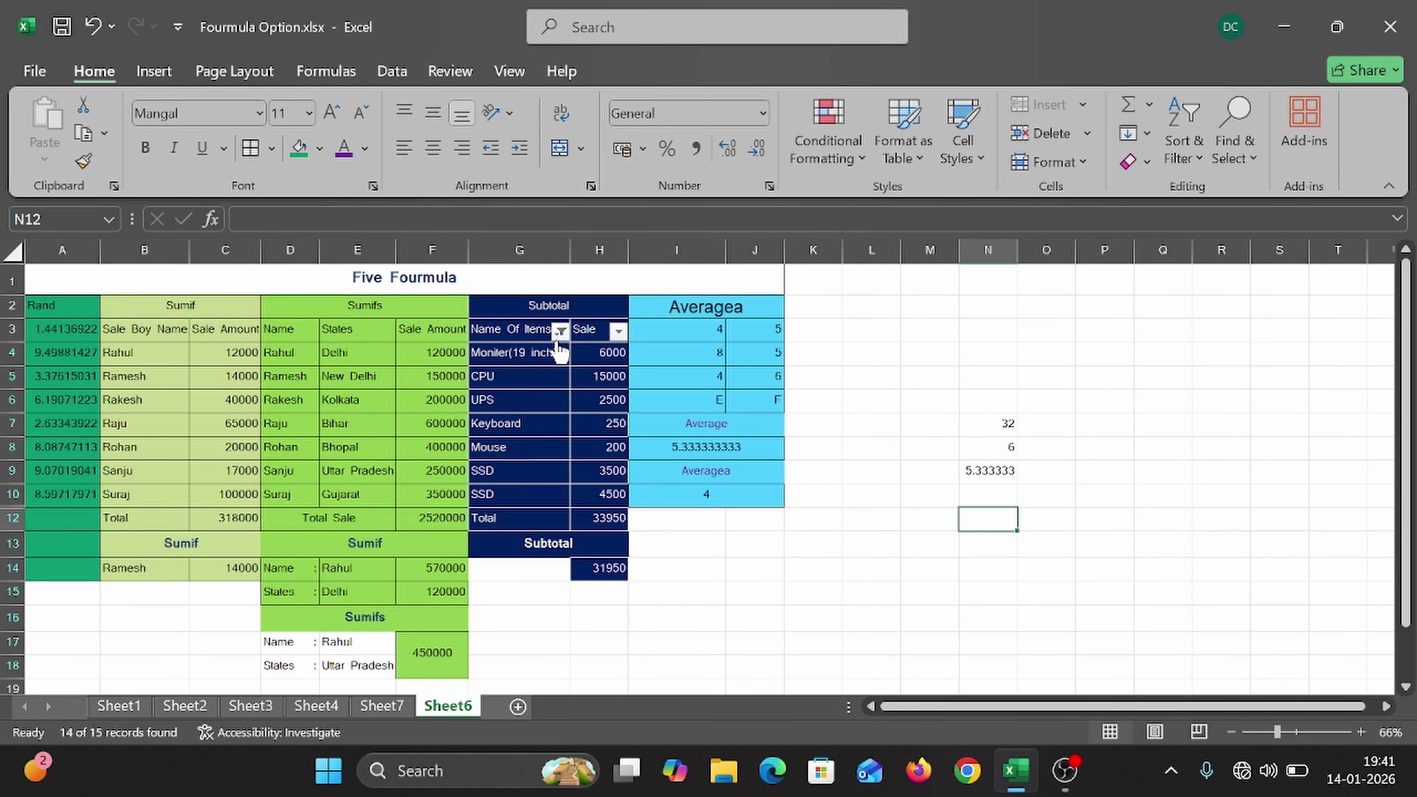
- Exclude Keyboard from the Name Of Items filter as well, and undo both filter changes
click(560, 330)
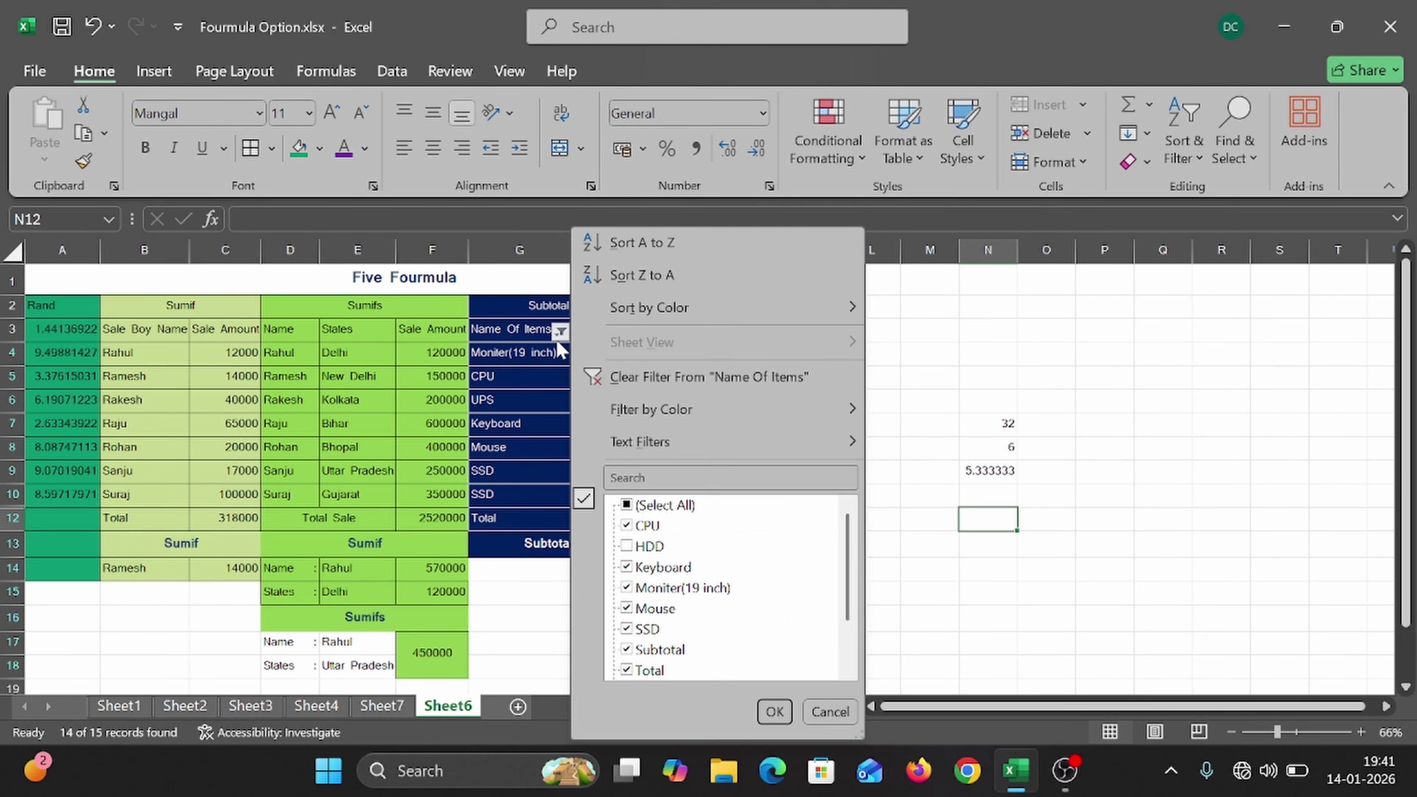
click(627, 567)
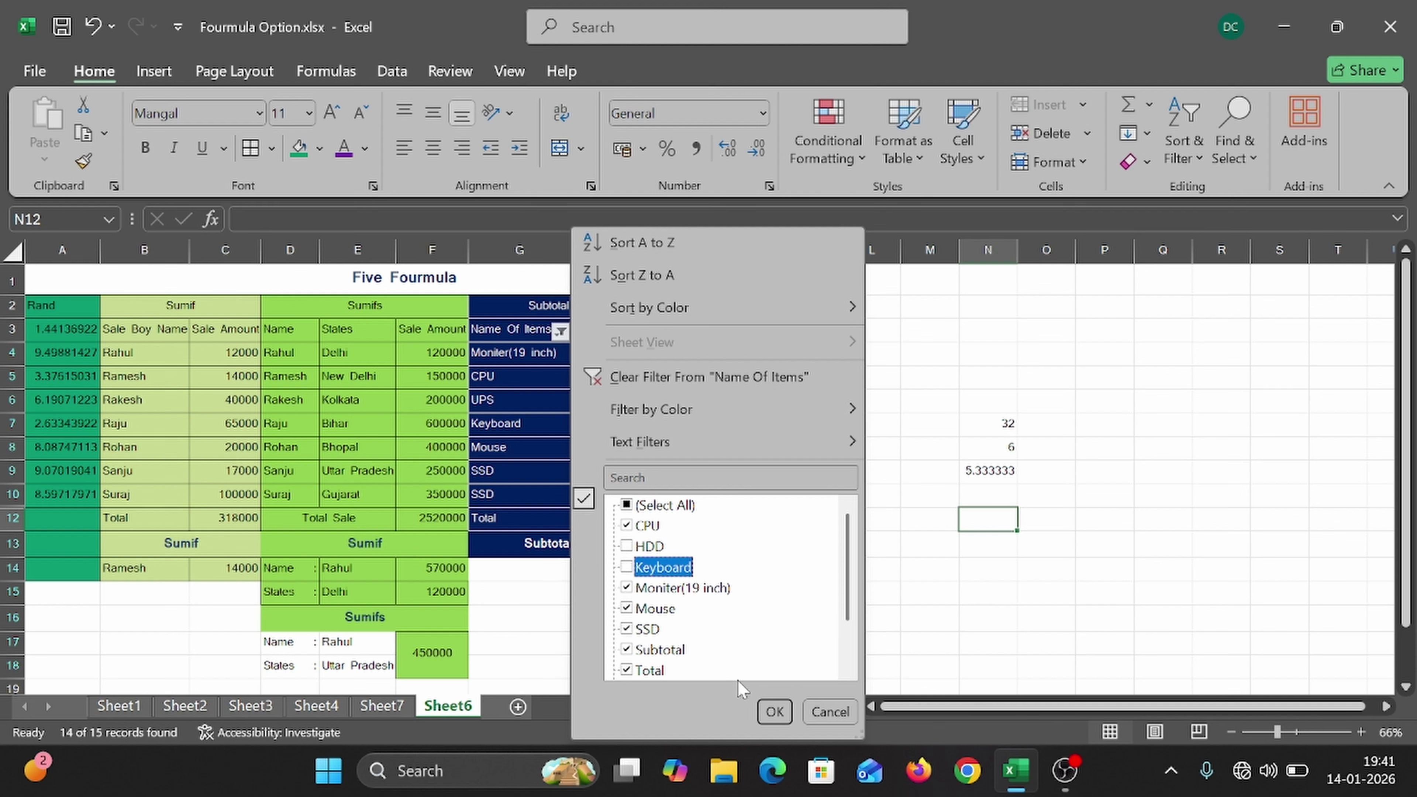
click(774, 712)
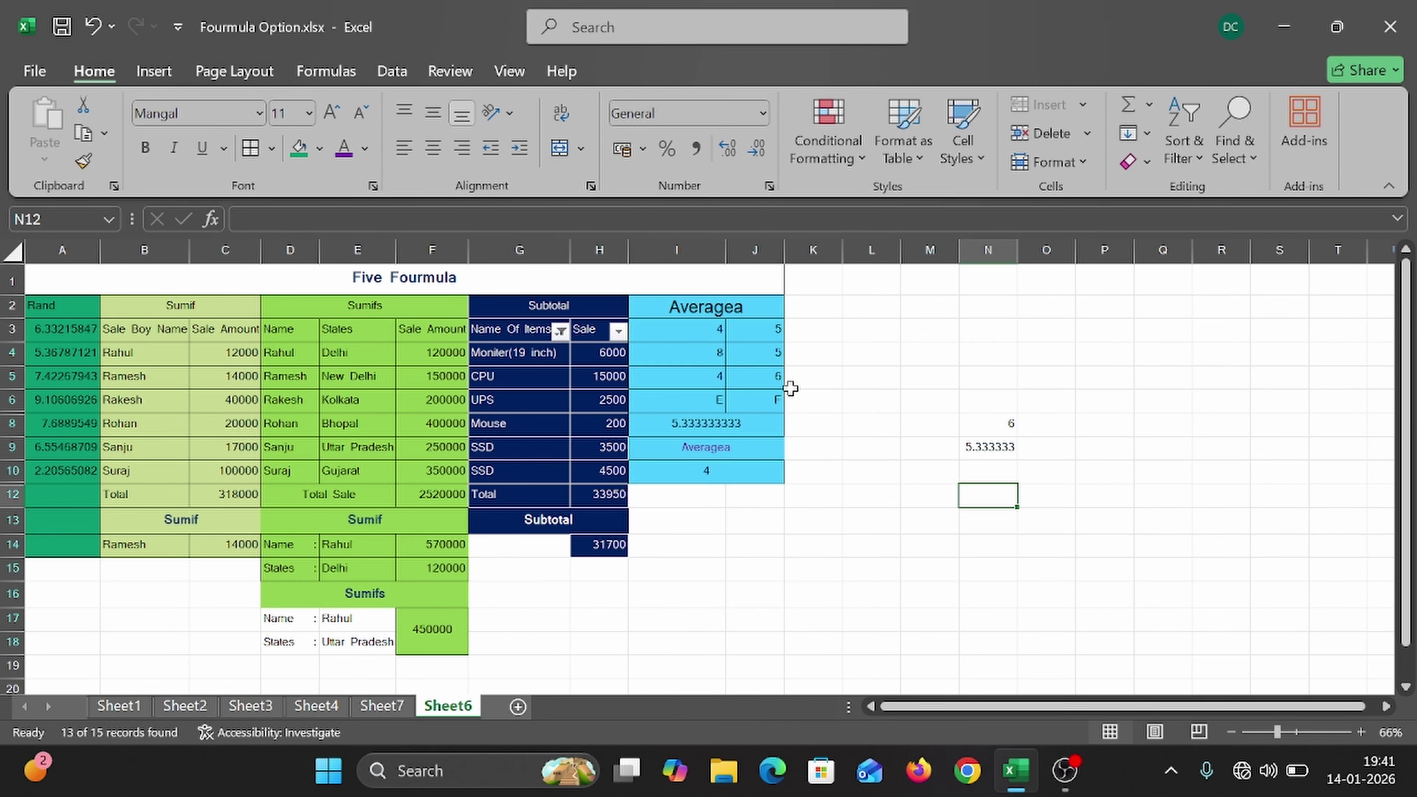
key(ctrl+z)
key(ctrl+z)
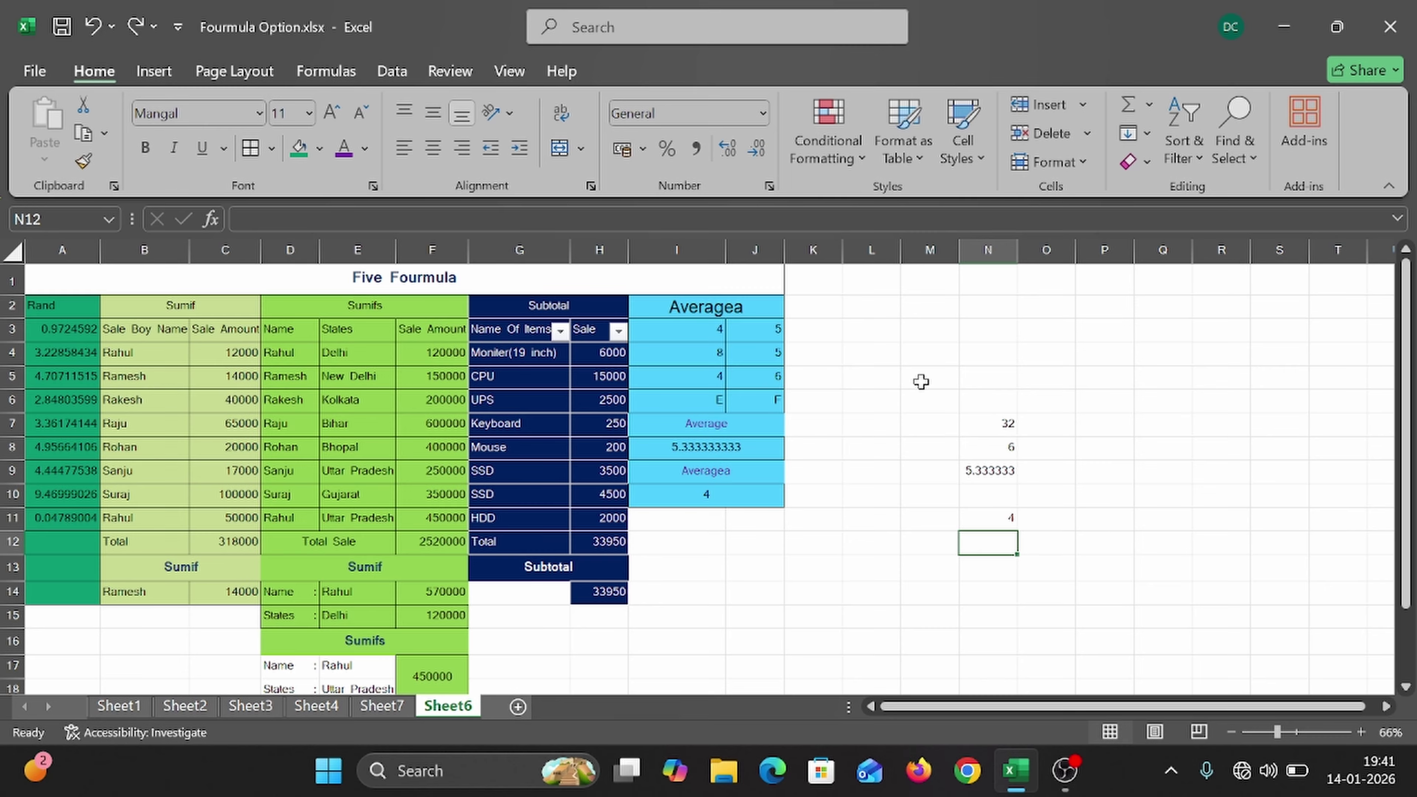
- Clear the manual check calculations from the range M5:O15
drag(923, 384, 1047, 622)
key(Delete)
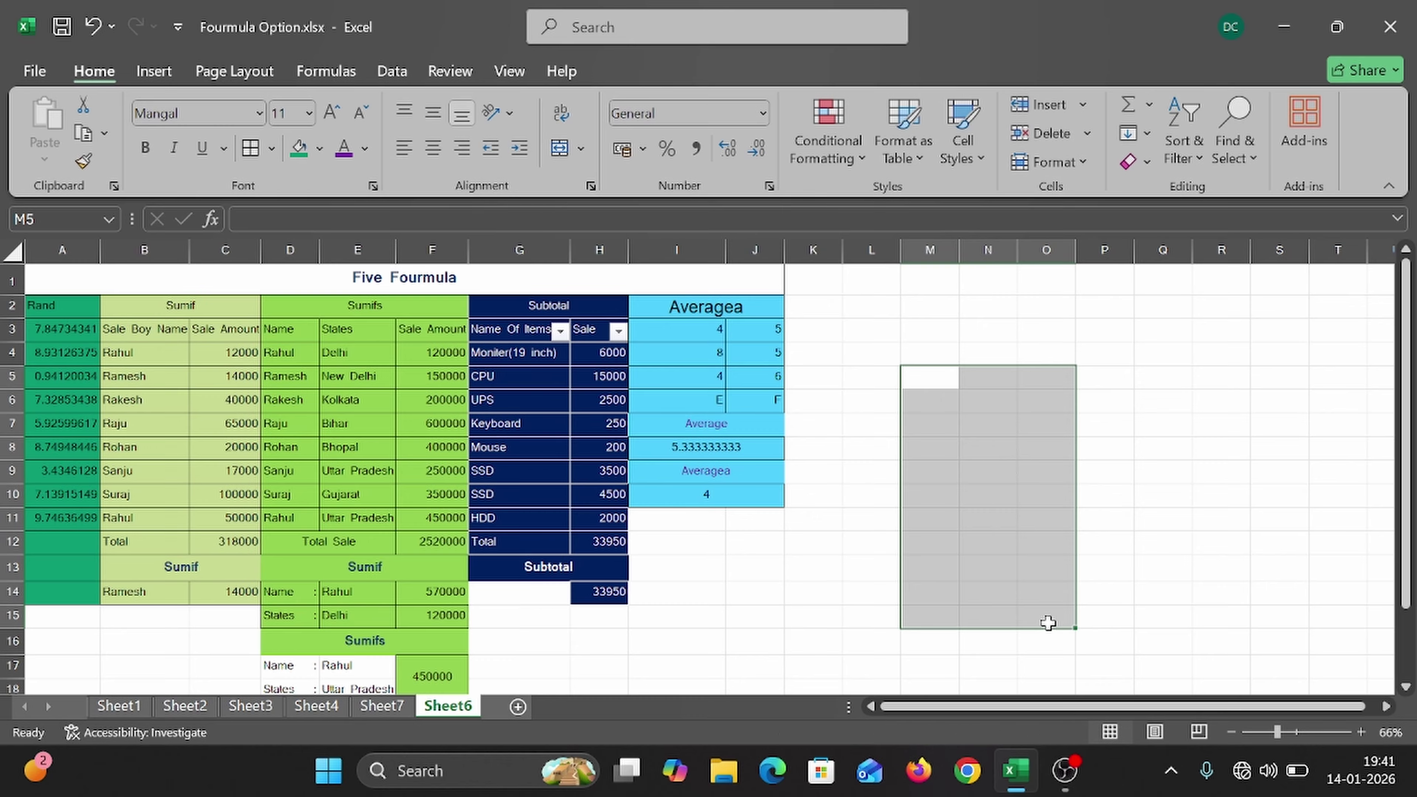